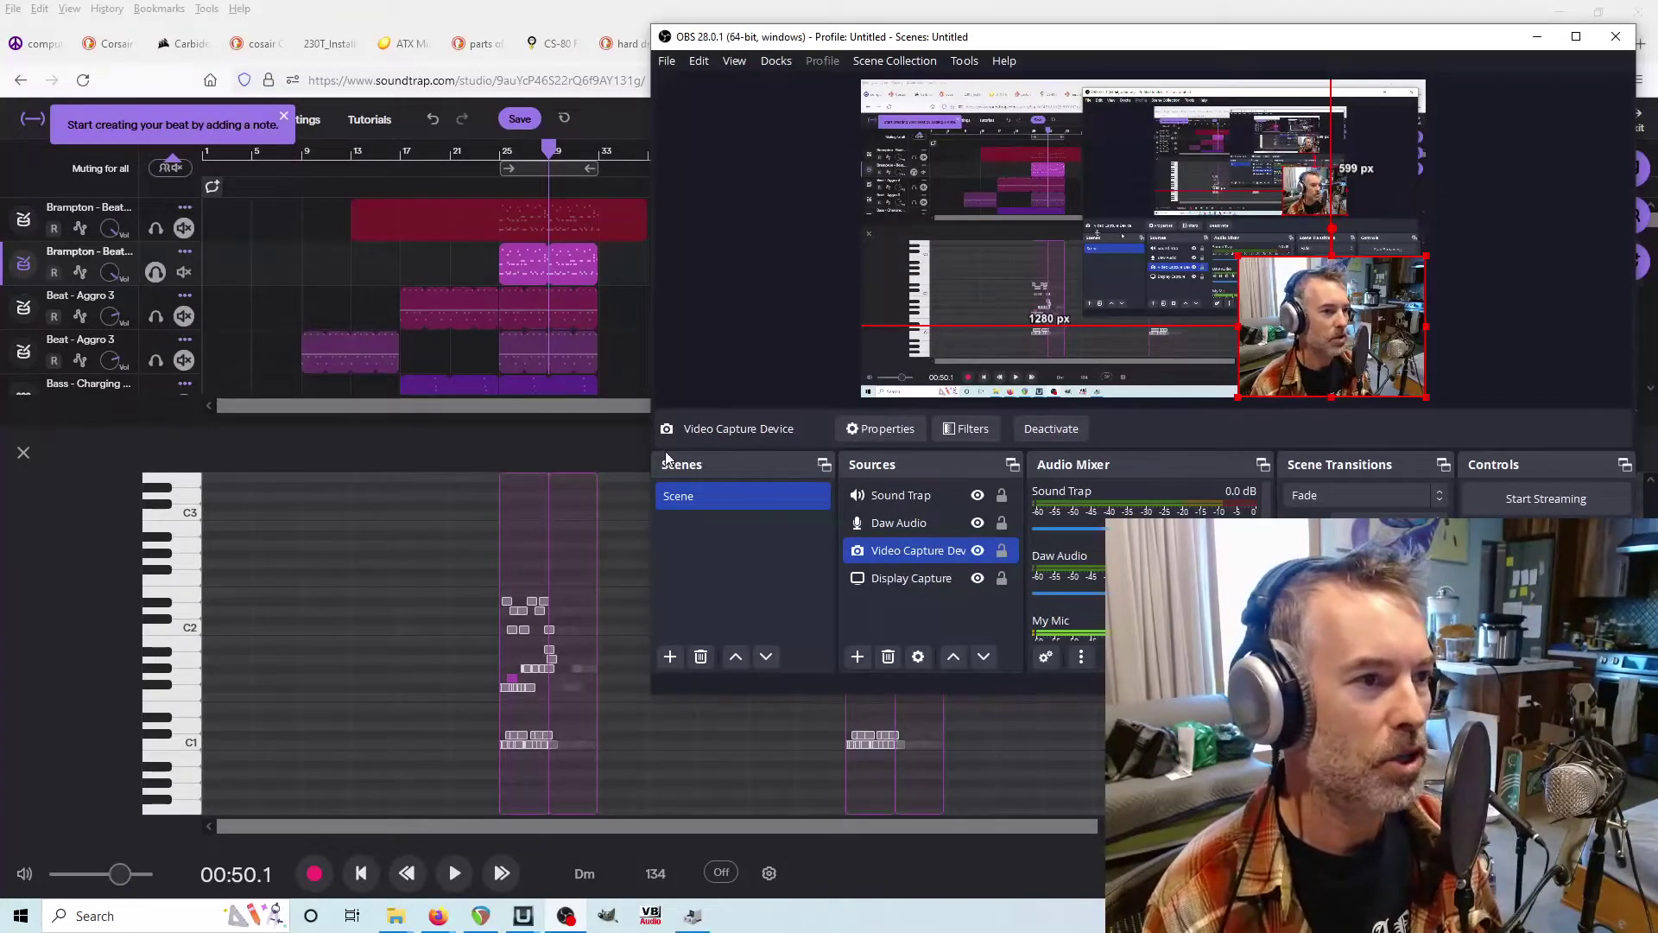
- Bring Soundtrap forward and show the second beat track's Machines Old School Tape drum kit
{"action": "left_click", "coordinate": [629, 451]}
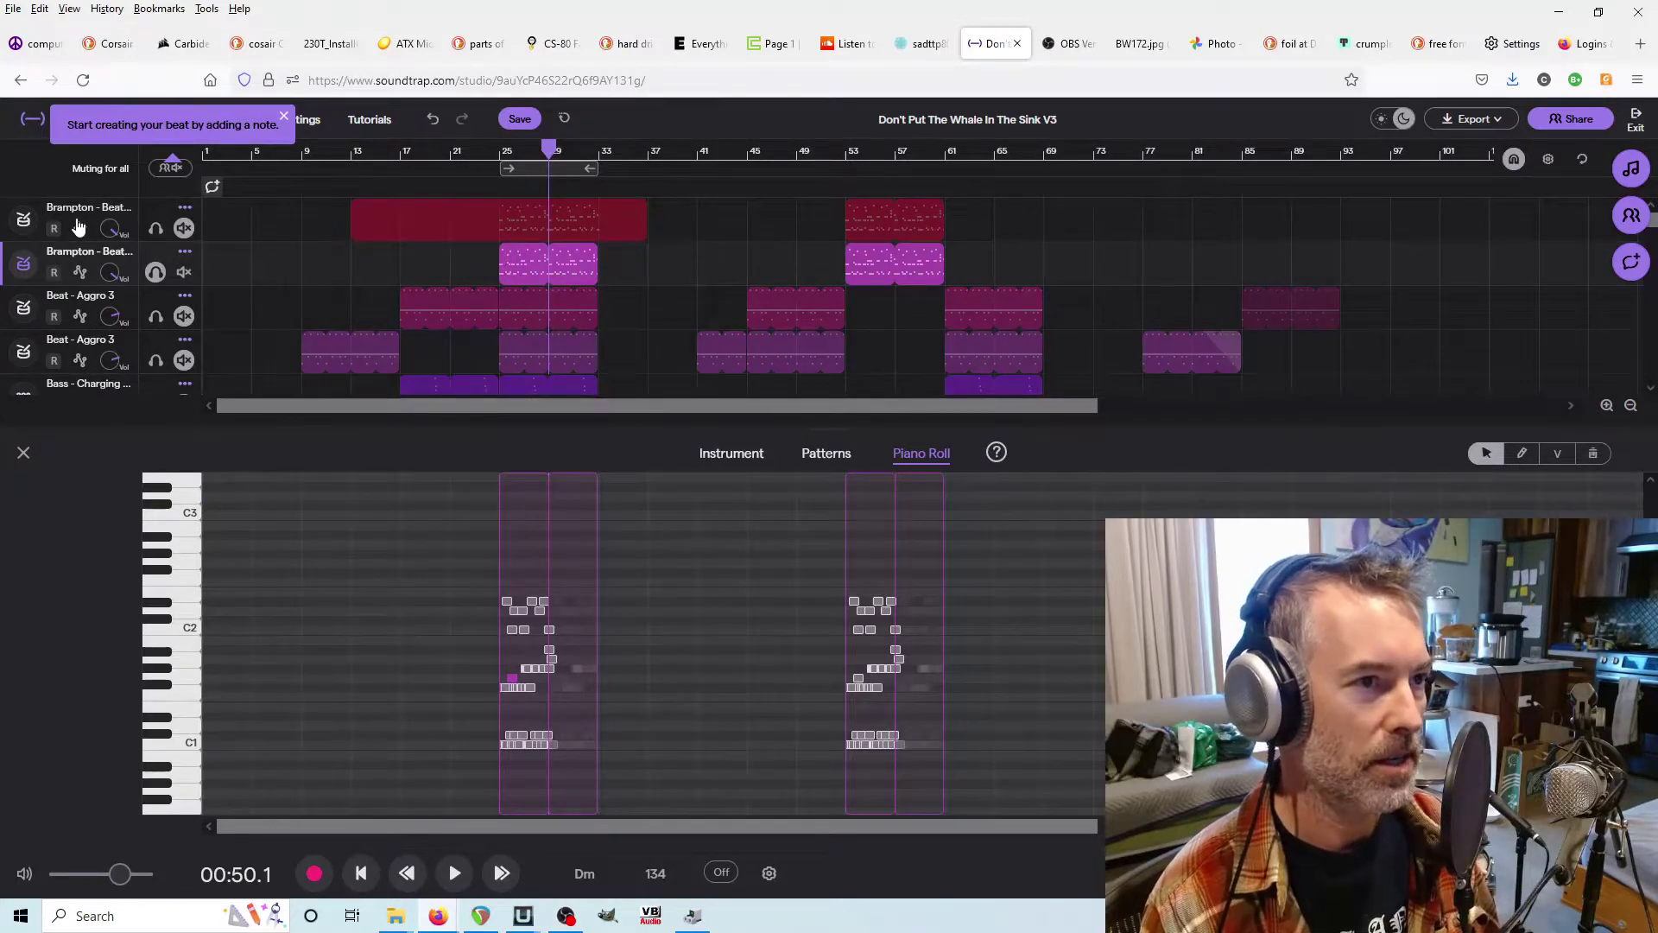
{"action": "left_click", "coordinate": [24, 271]}
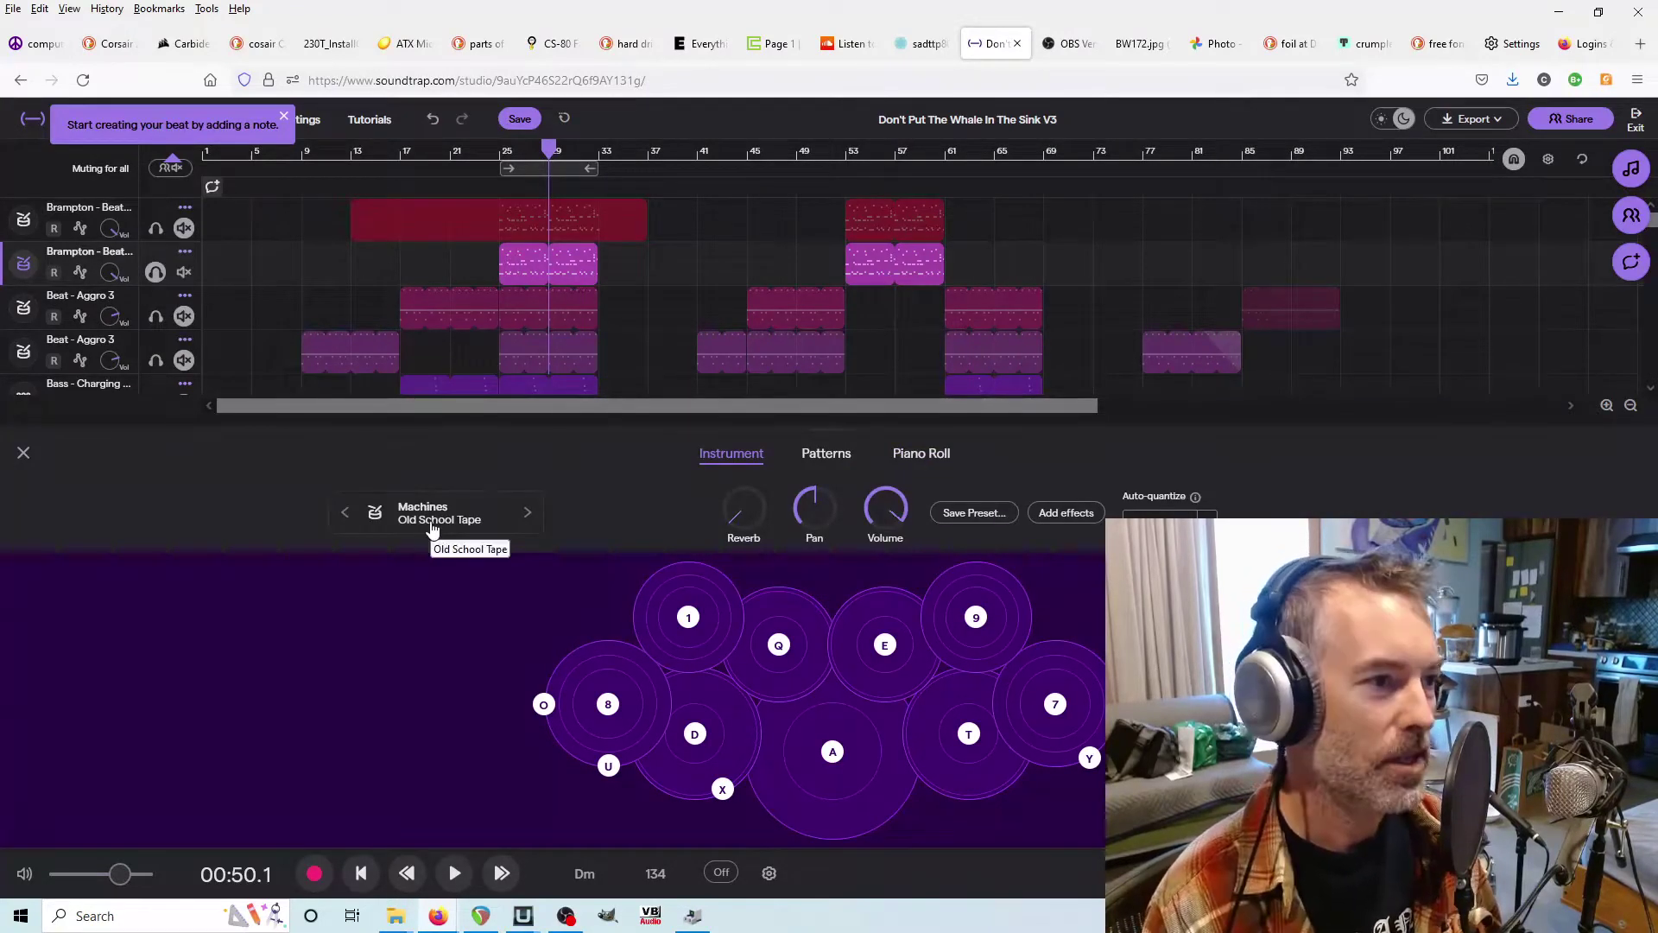
- In REAPER, add track 14 and name it 'machines old school tape', correcting the typo
{"action": "left_click", "coordinate": [481, 915]}
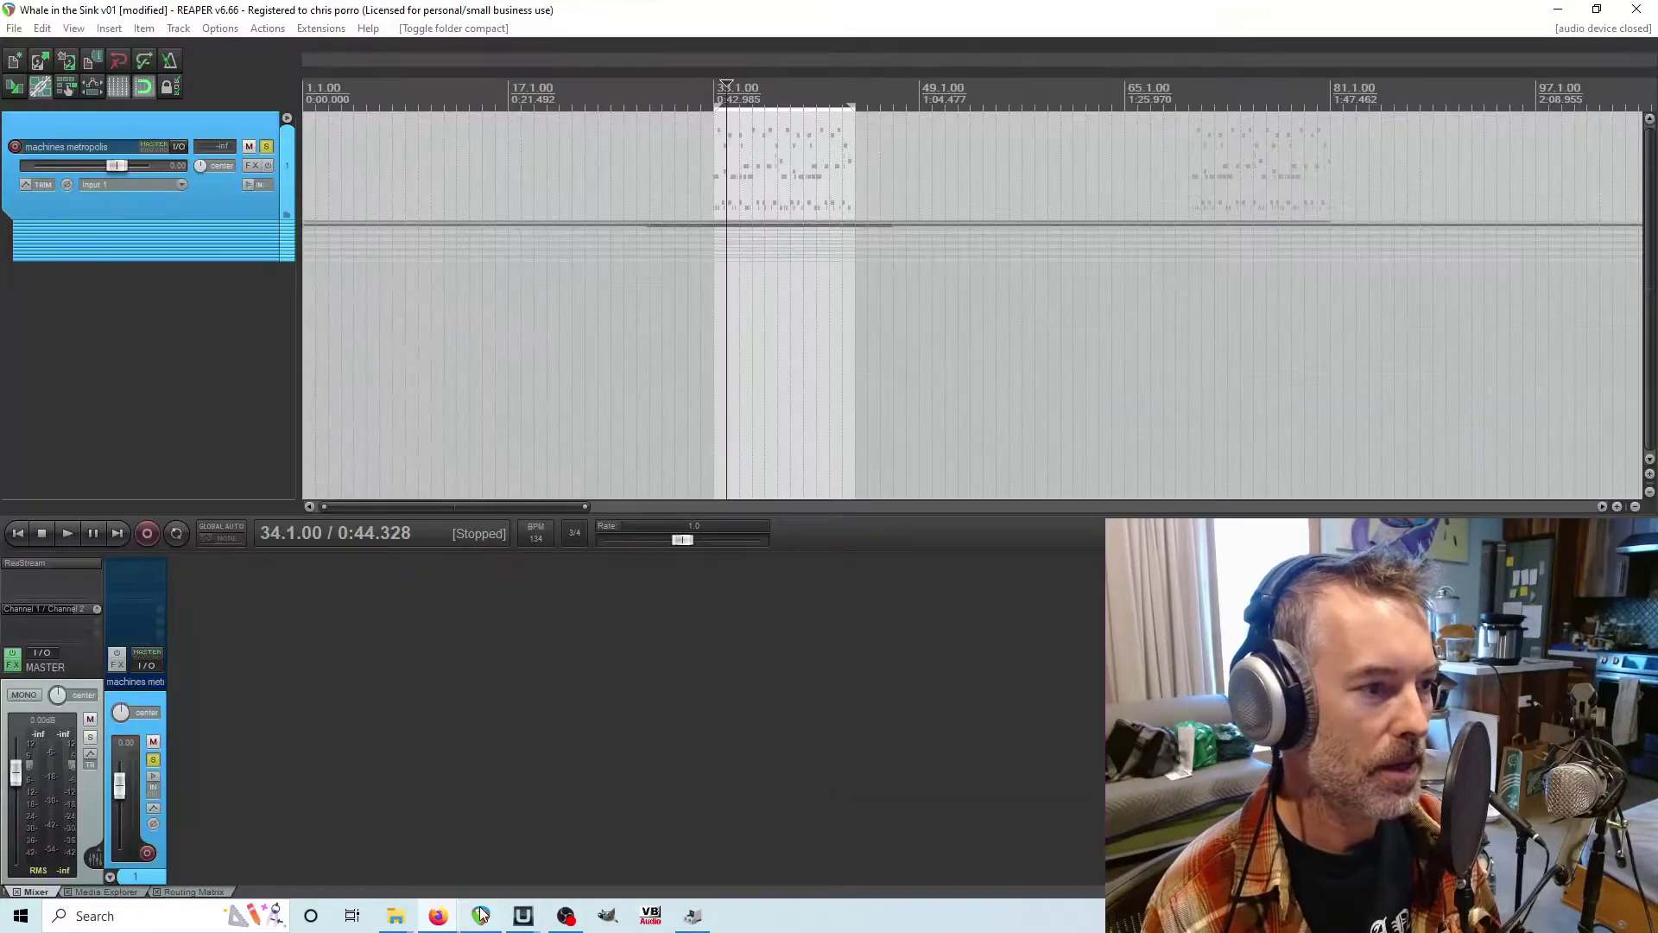
{"action": "double_click", "coordinate": [344, 750]}
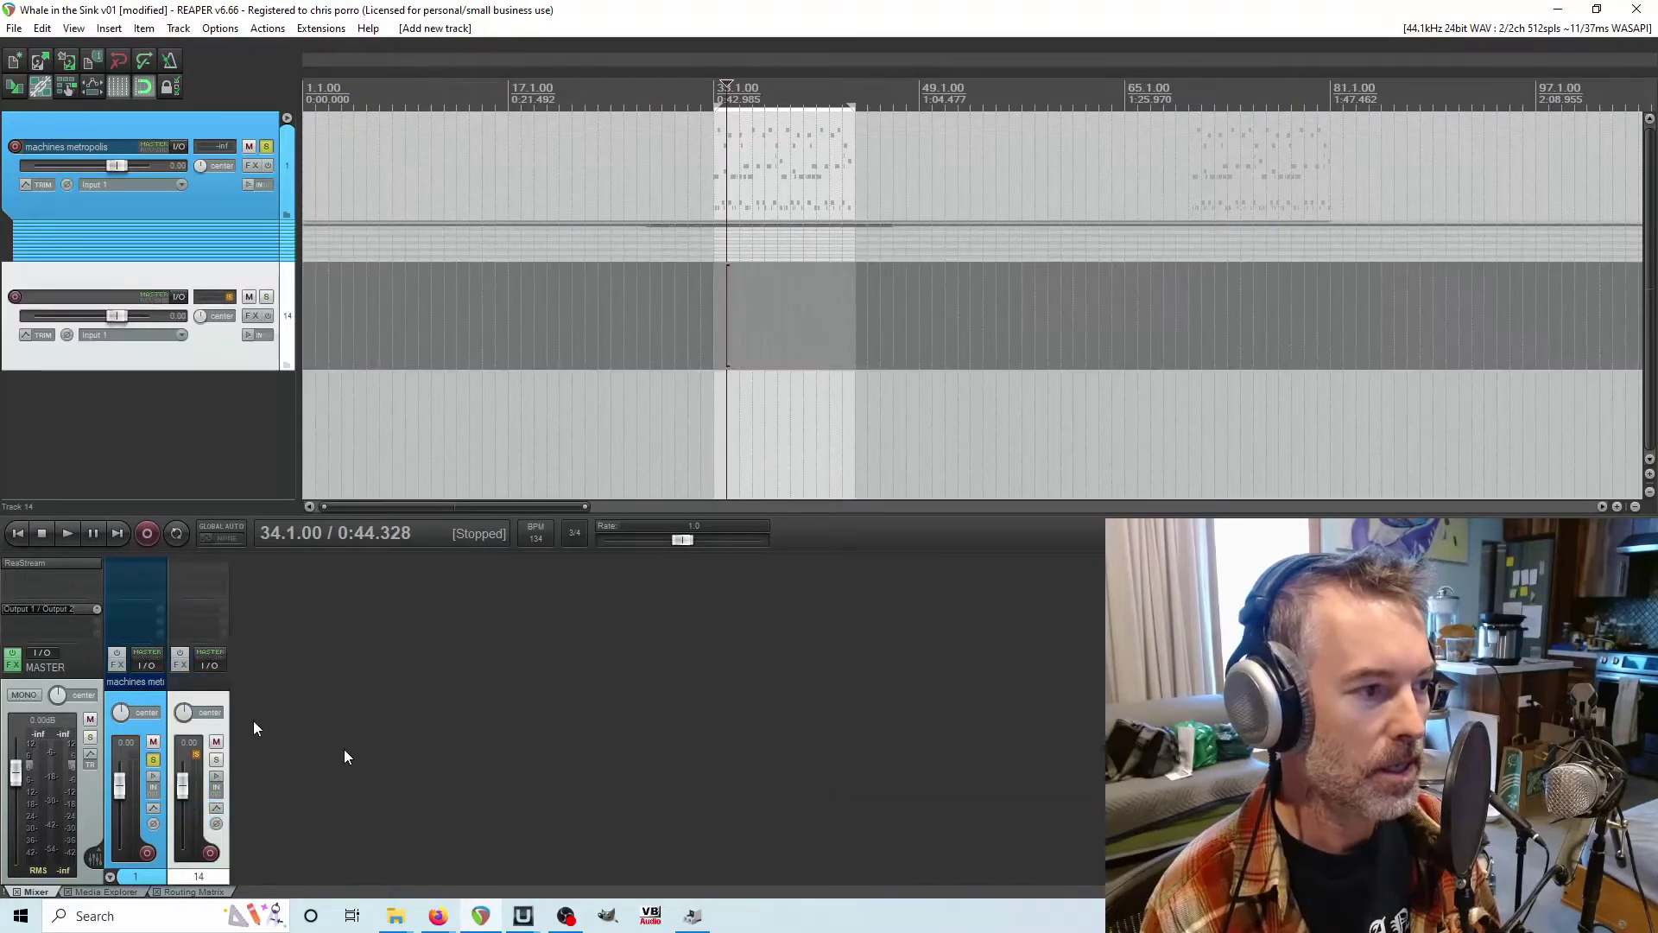
{"action": "double_click", "coordinate": [203, 682]}
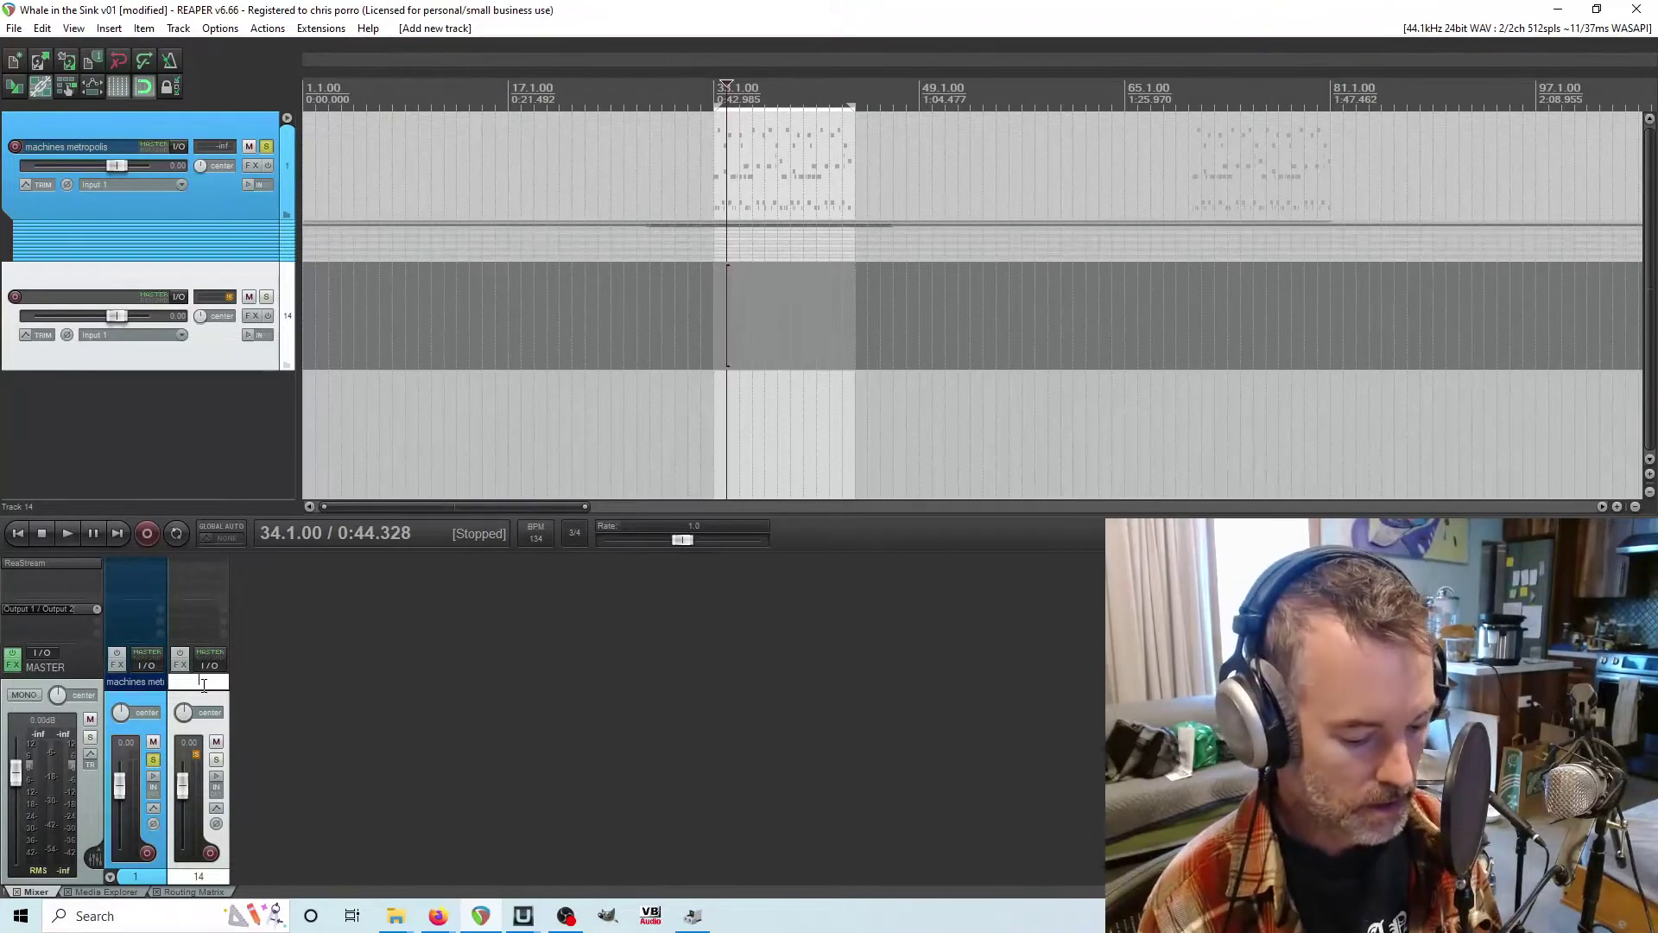
{"action": "type", "text": "d"}
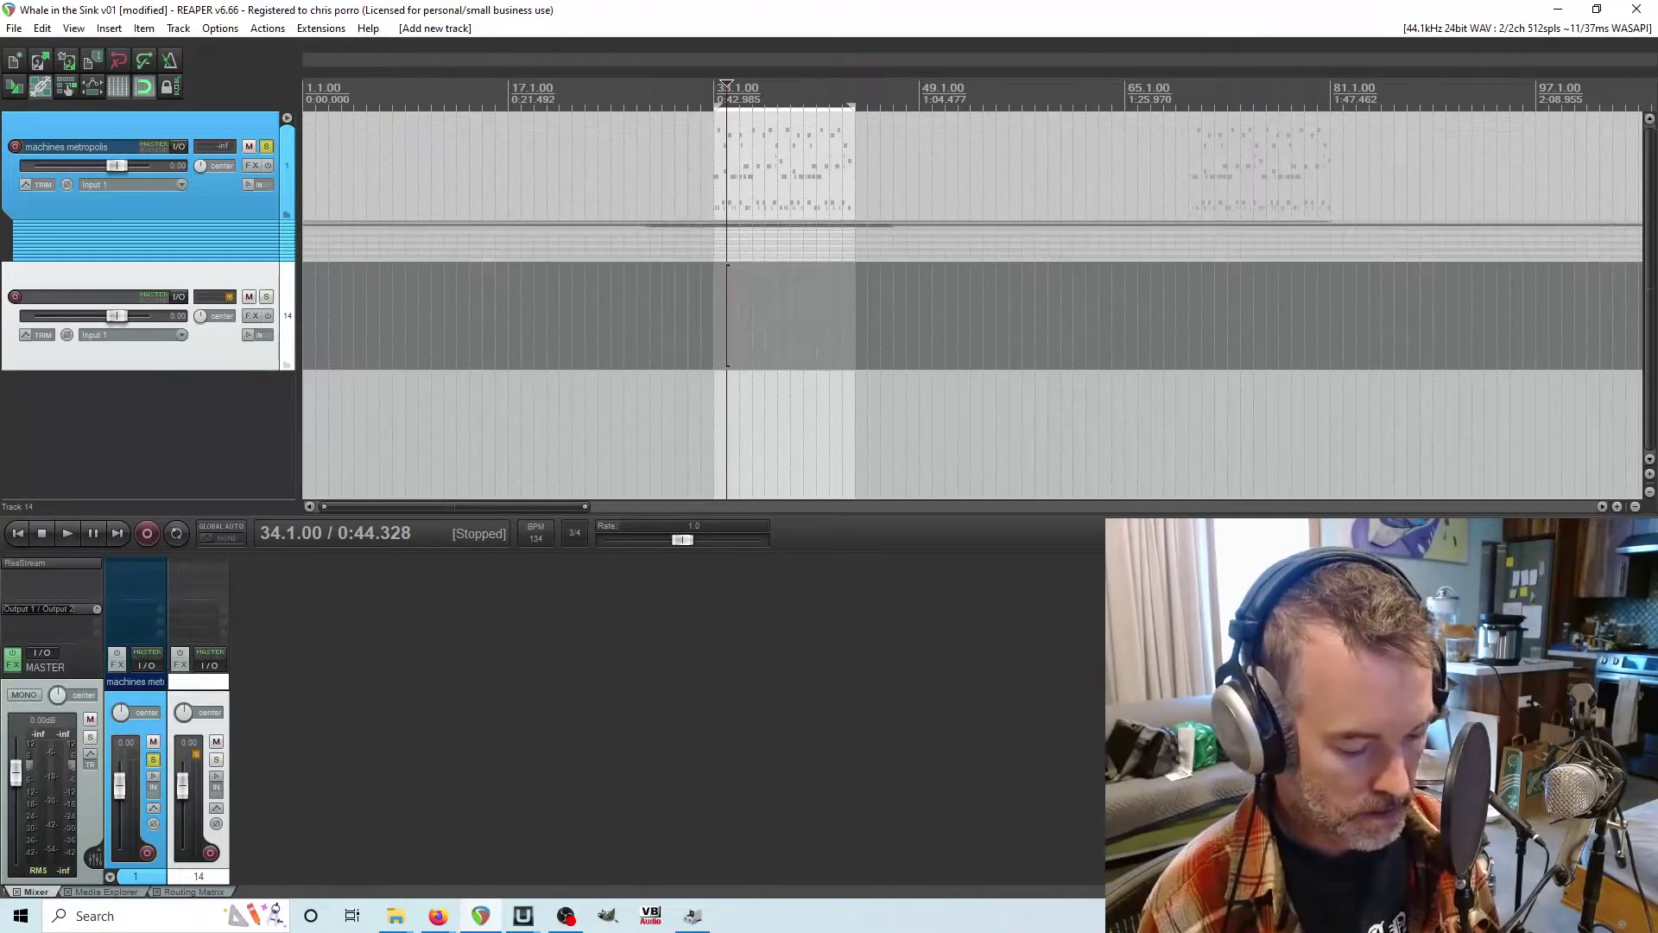
{"action": "type", "text": "mcahines o"}
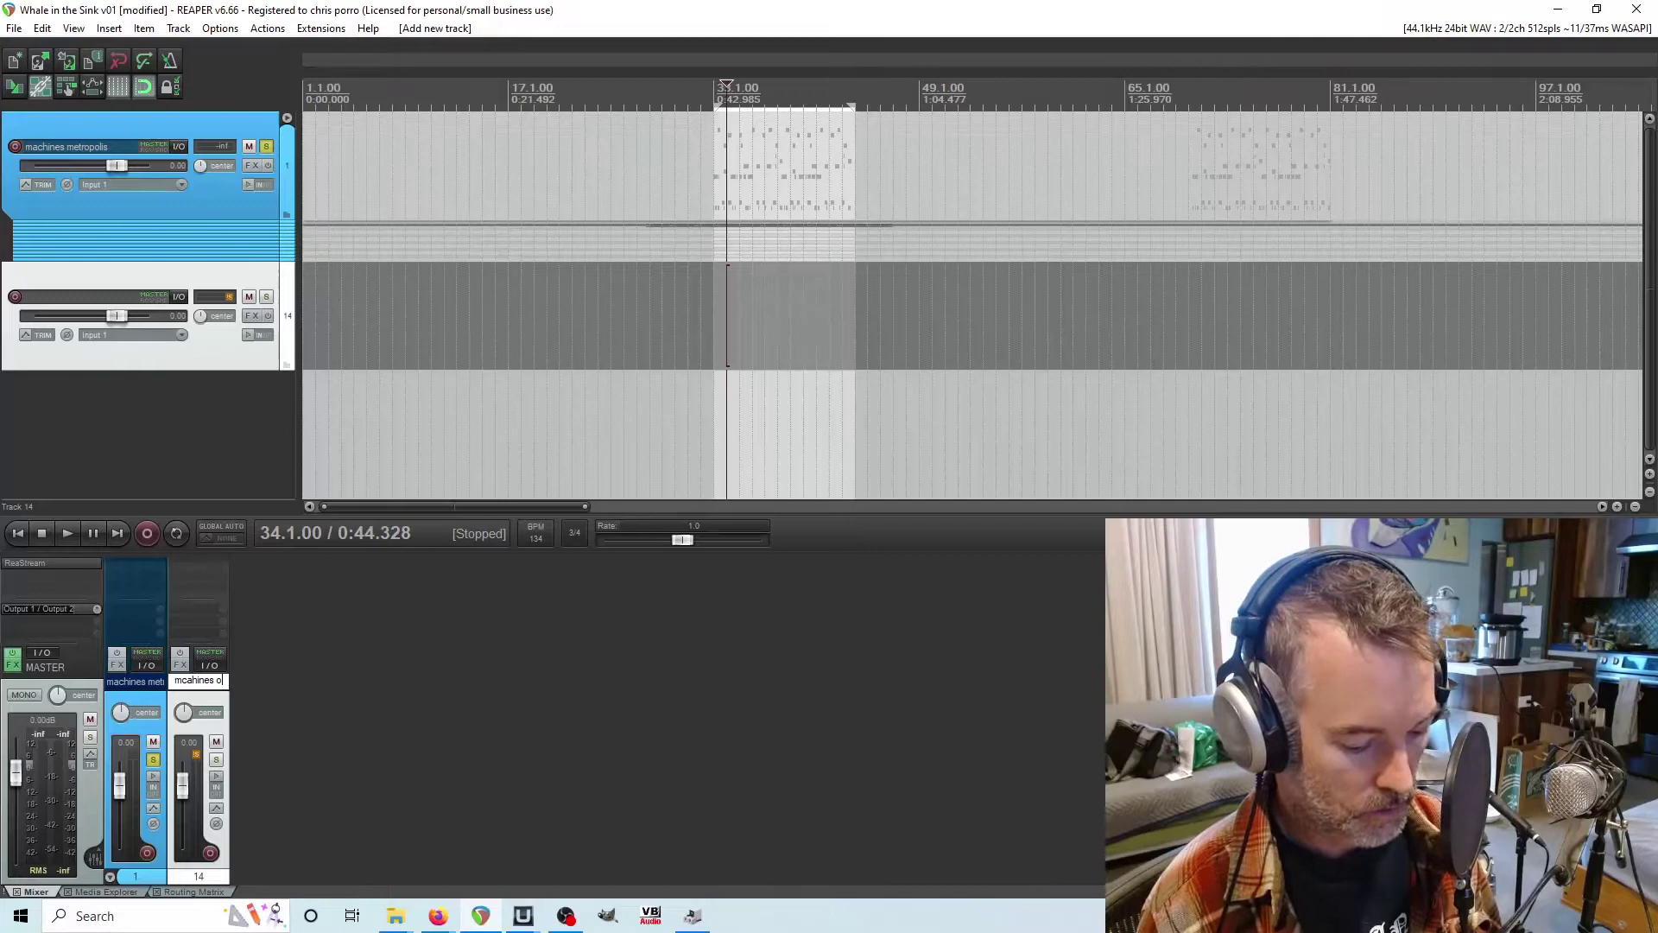
{"action": "type", "text": "ld school tape"}
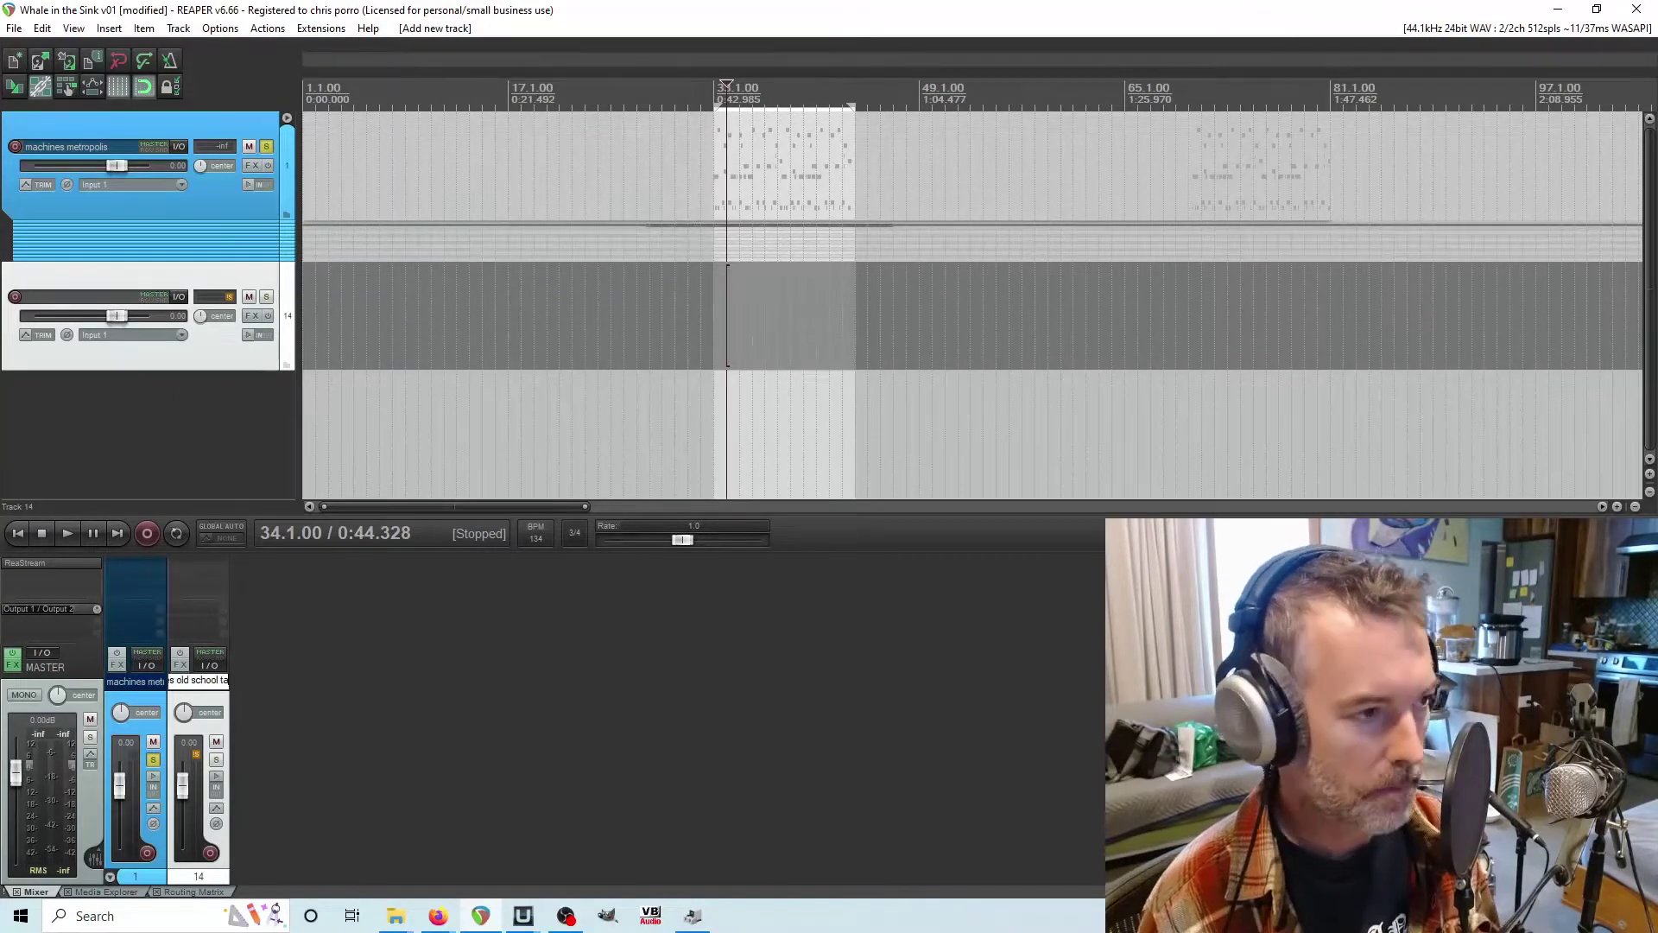
{"action": "key", "text": "Return"}
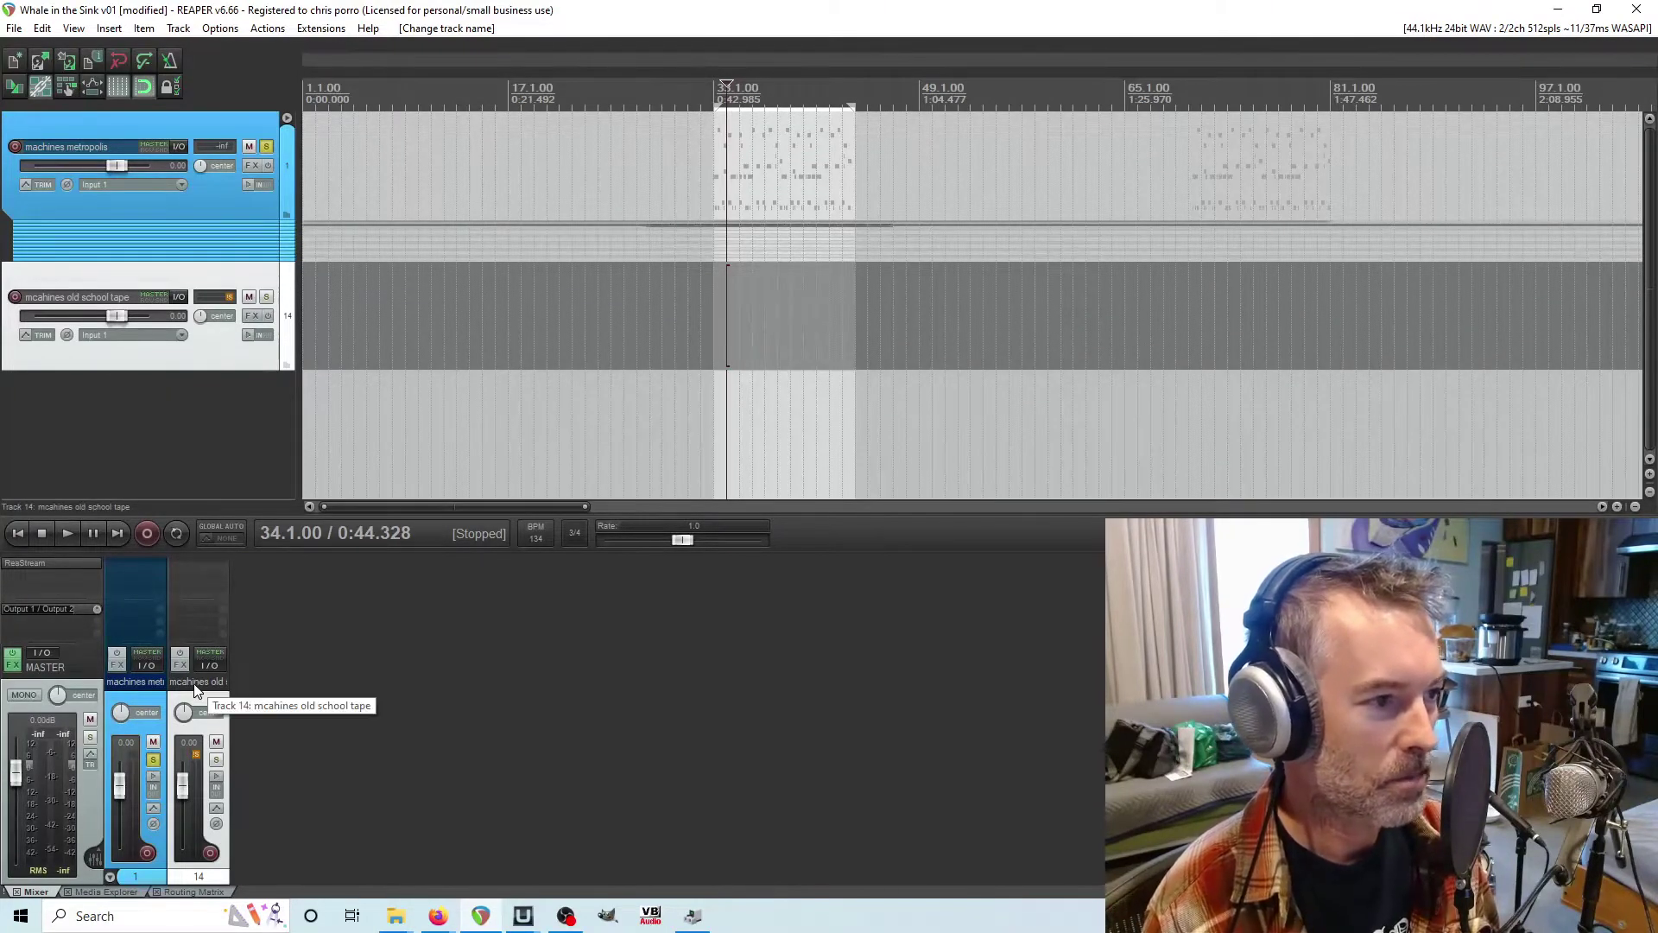
{"action": "double_click", "coordinate": [196, 681]}
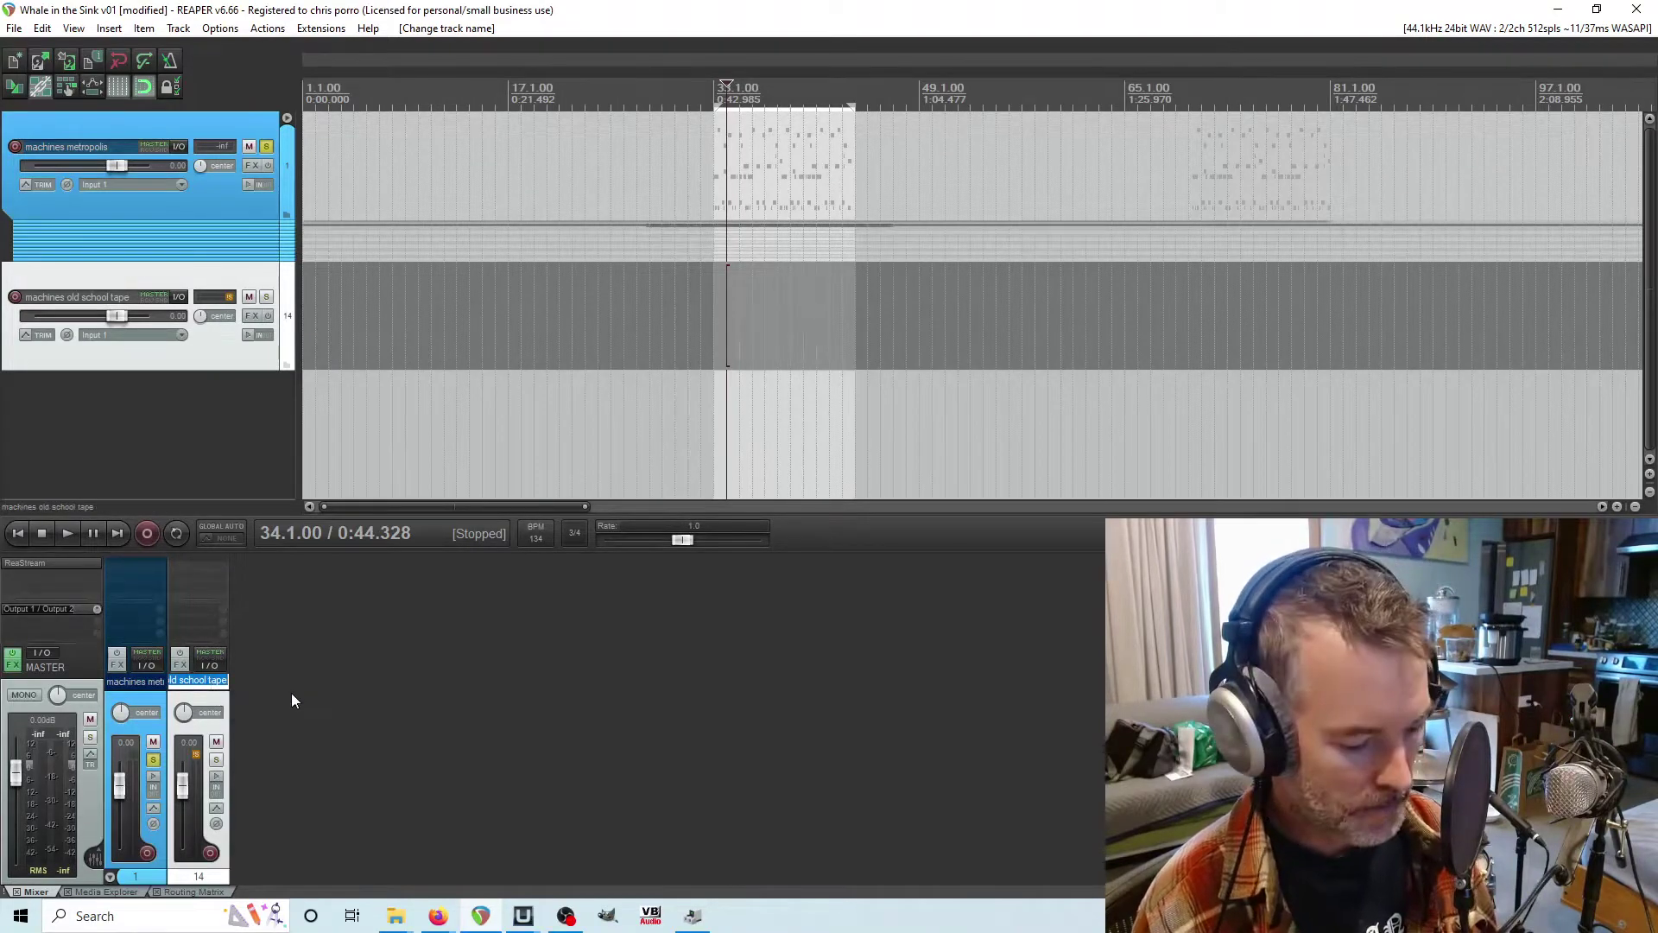
{"action": "key", "text": "Return"}
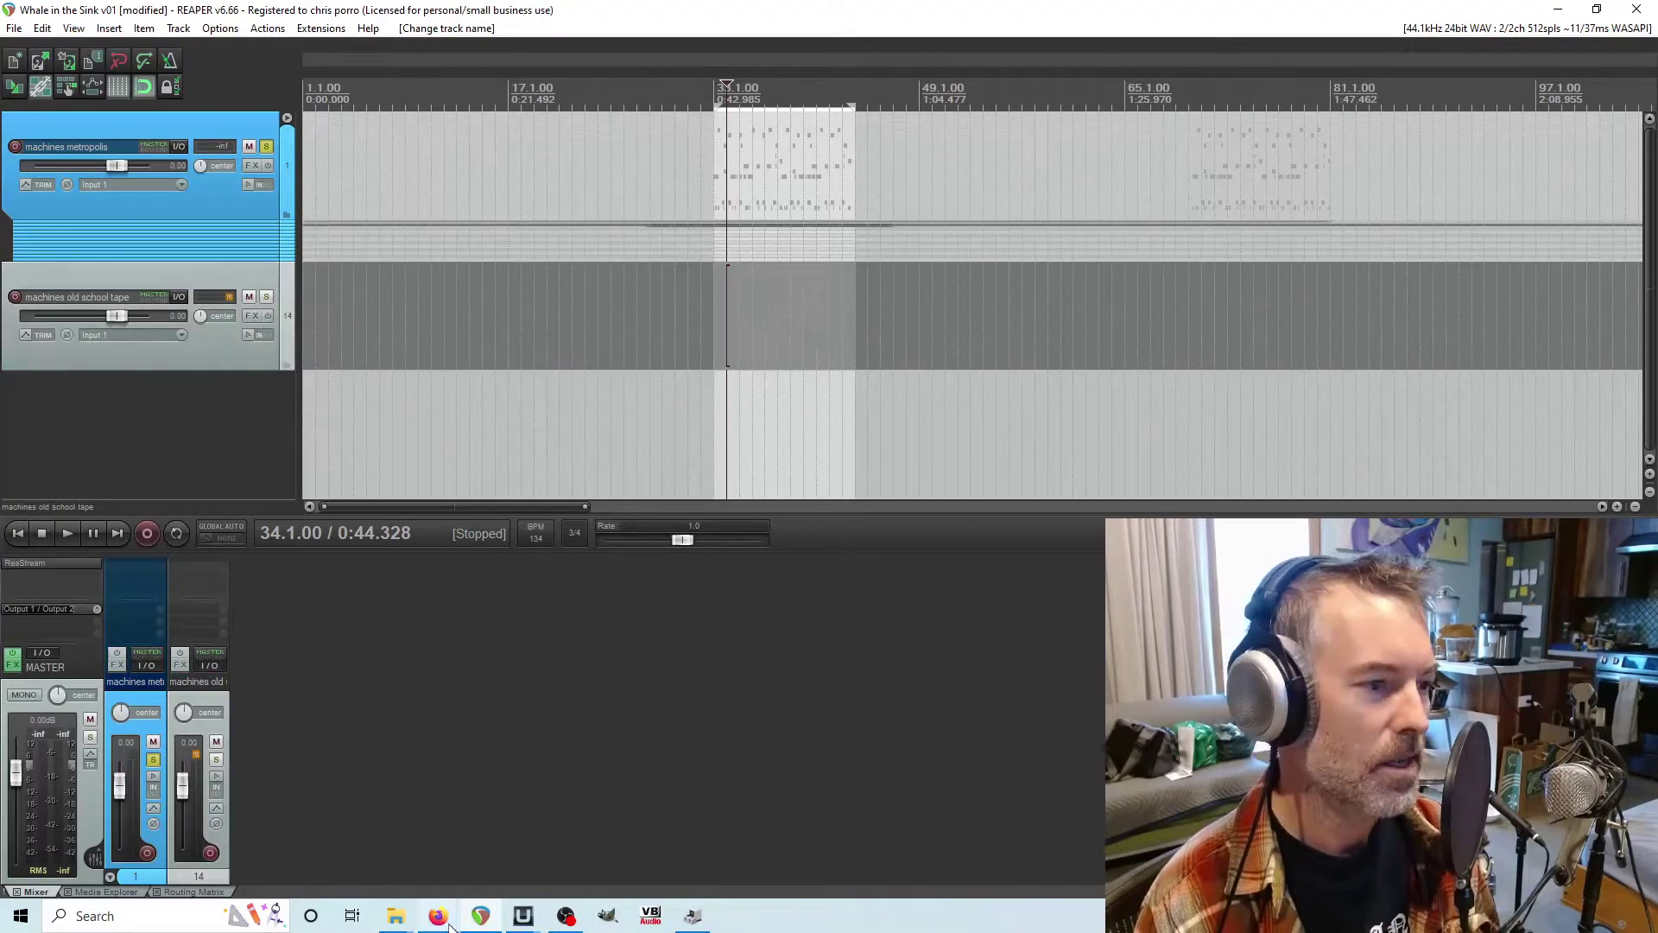
- Export the Soundtrap beat track as 'machines old school tape.mid', replacing the existing file
{"action": "left_click", "coordinate": [438, 916]}
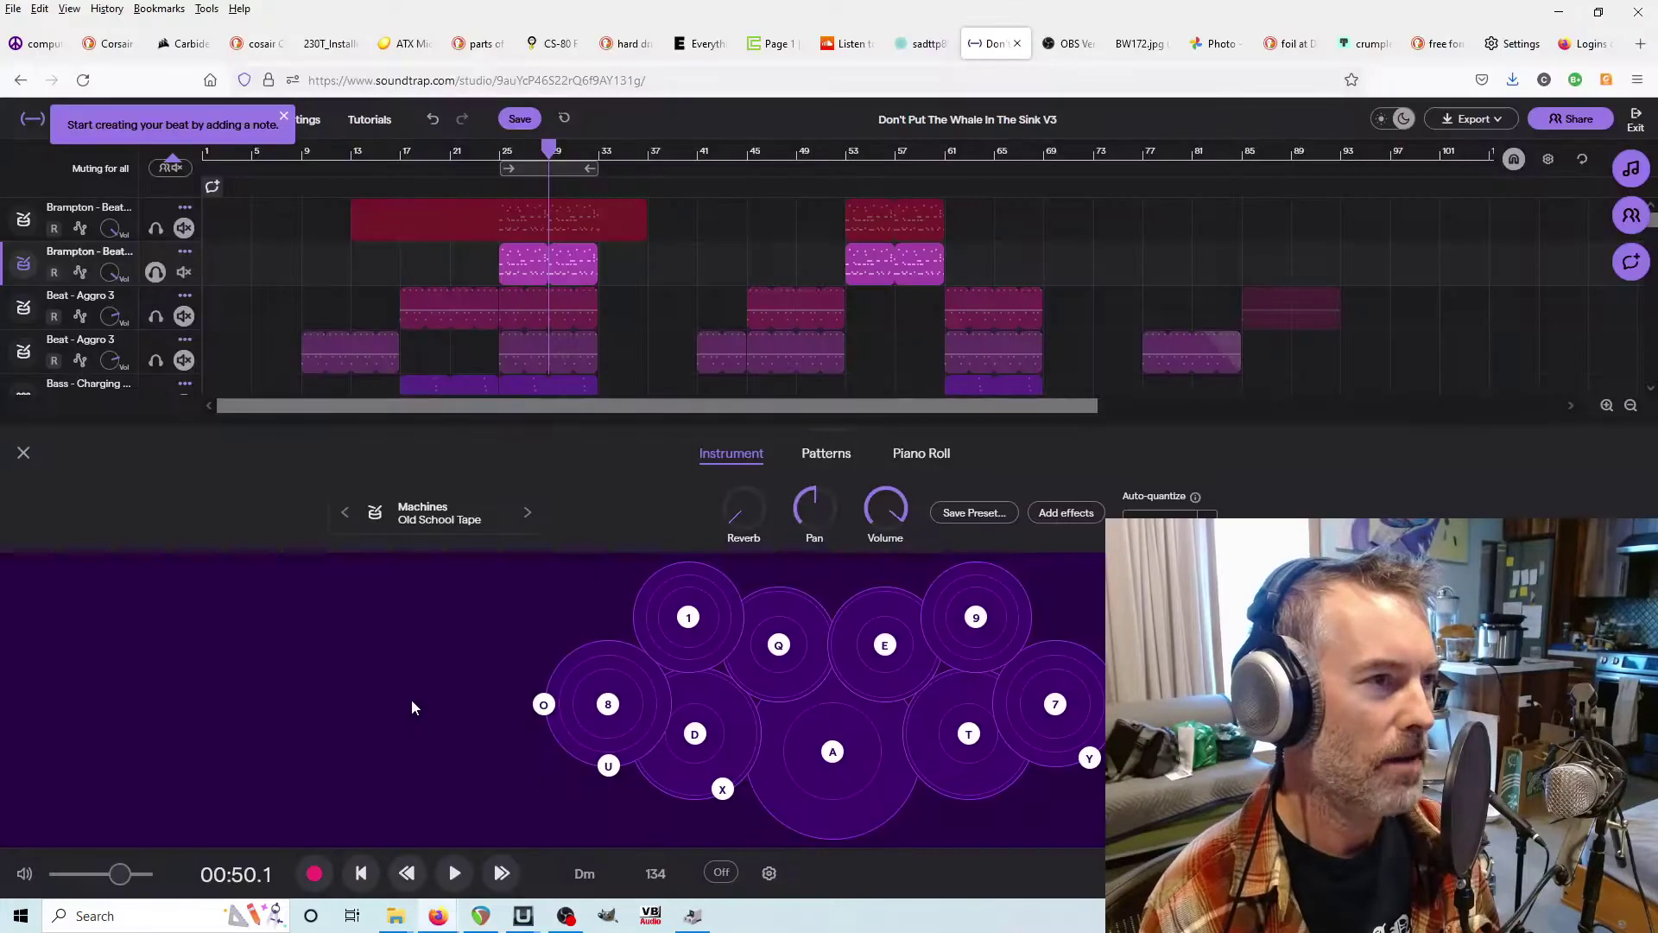
{"action": "left_click", "coordinate": [185, 252]}
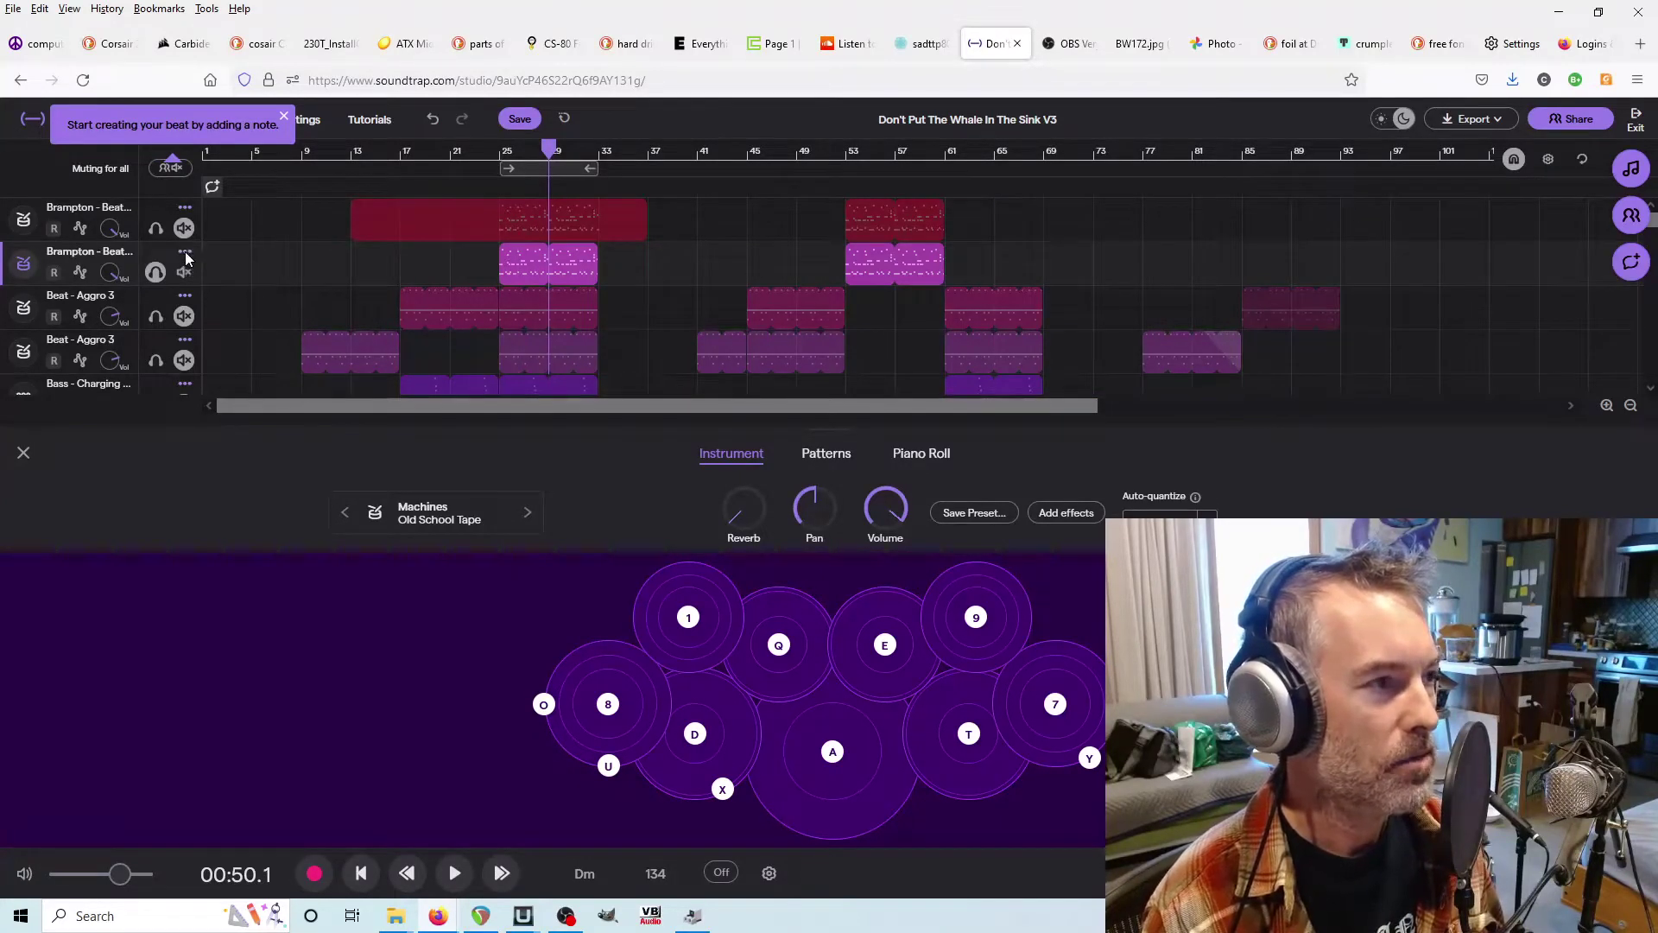
{"action": "mouse_move", "coordinate": [256, 455]}
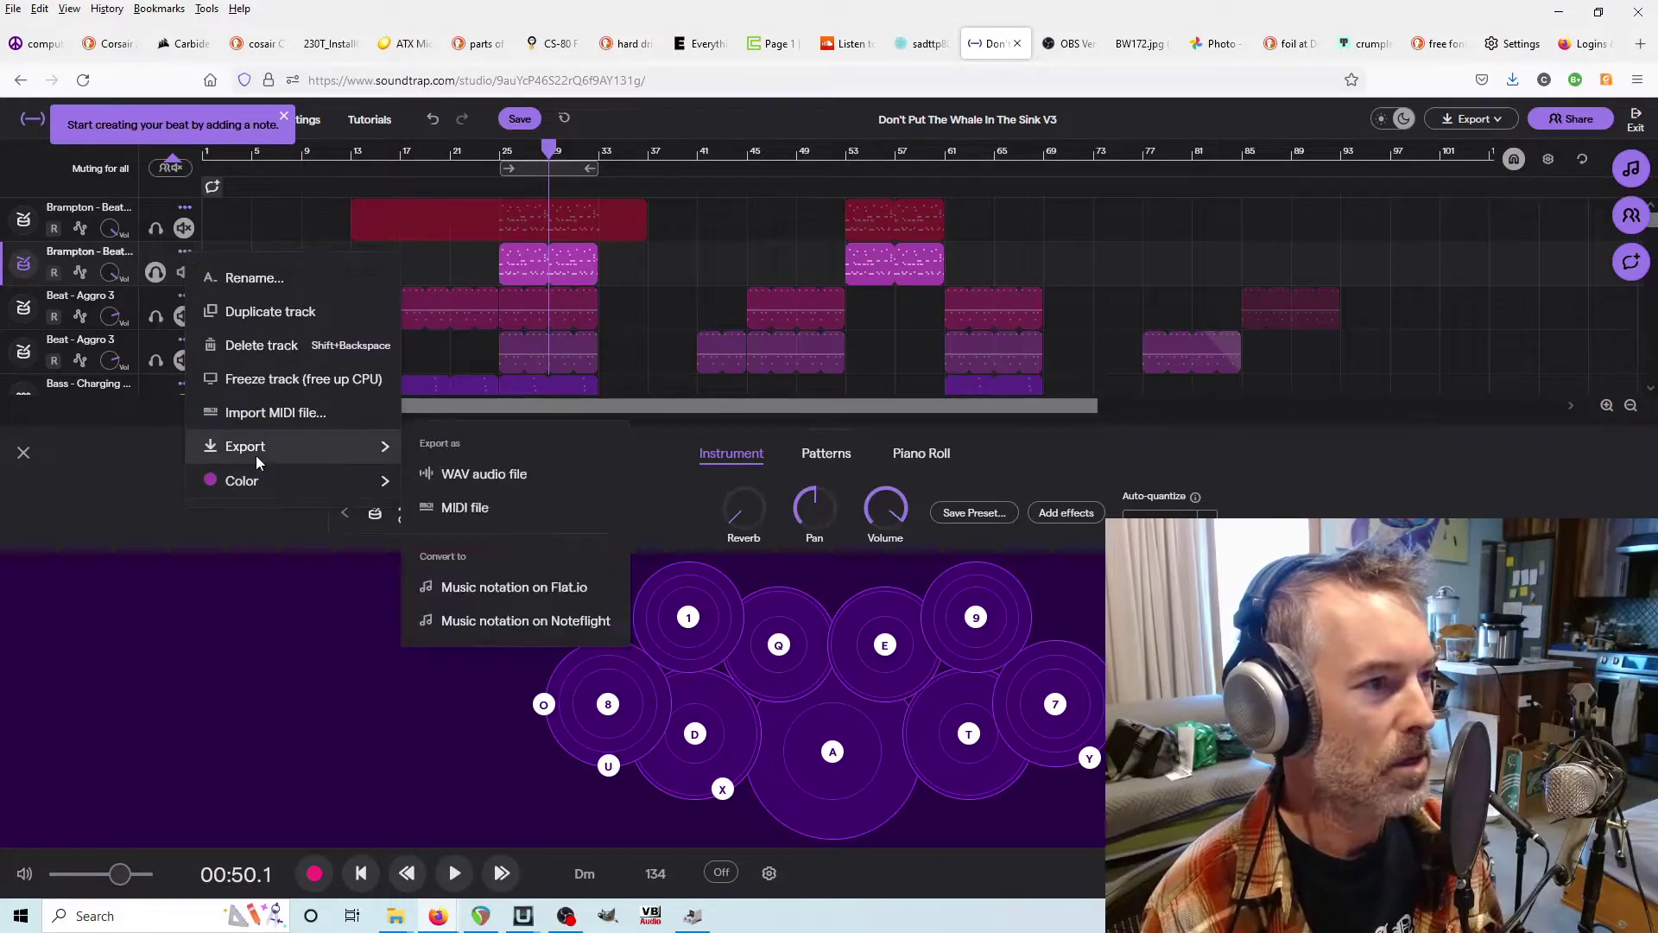
{"action": "left_click", "coordinate": [467, 509]}
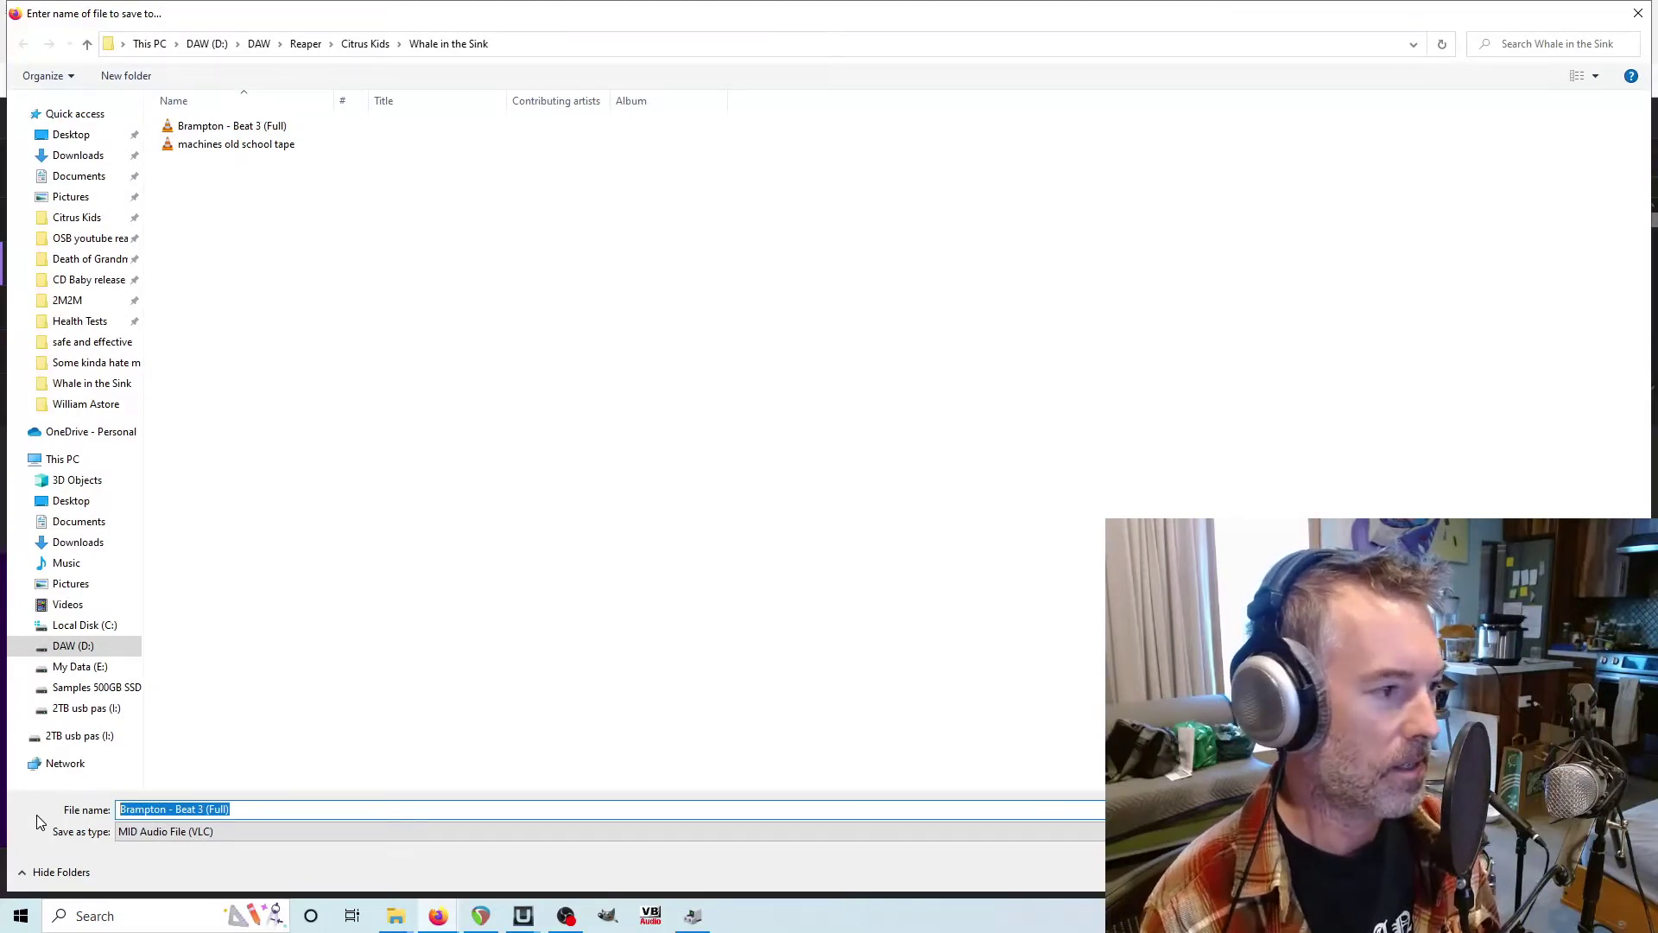
{"action": "type", "text": "machines old school tape"}
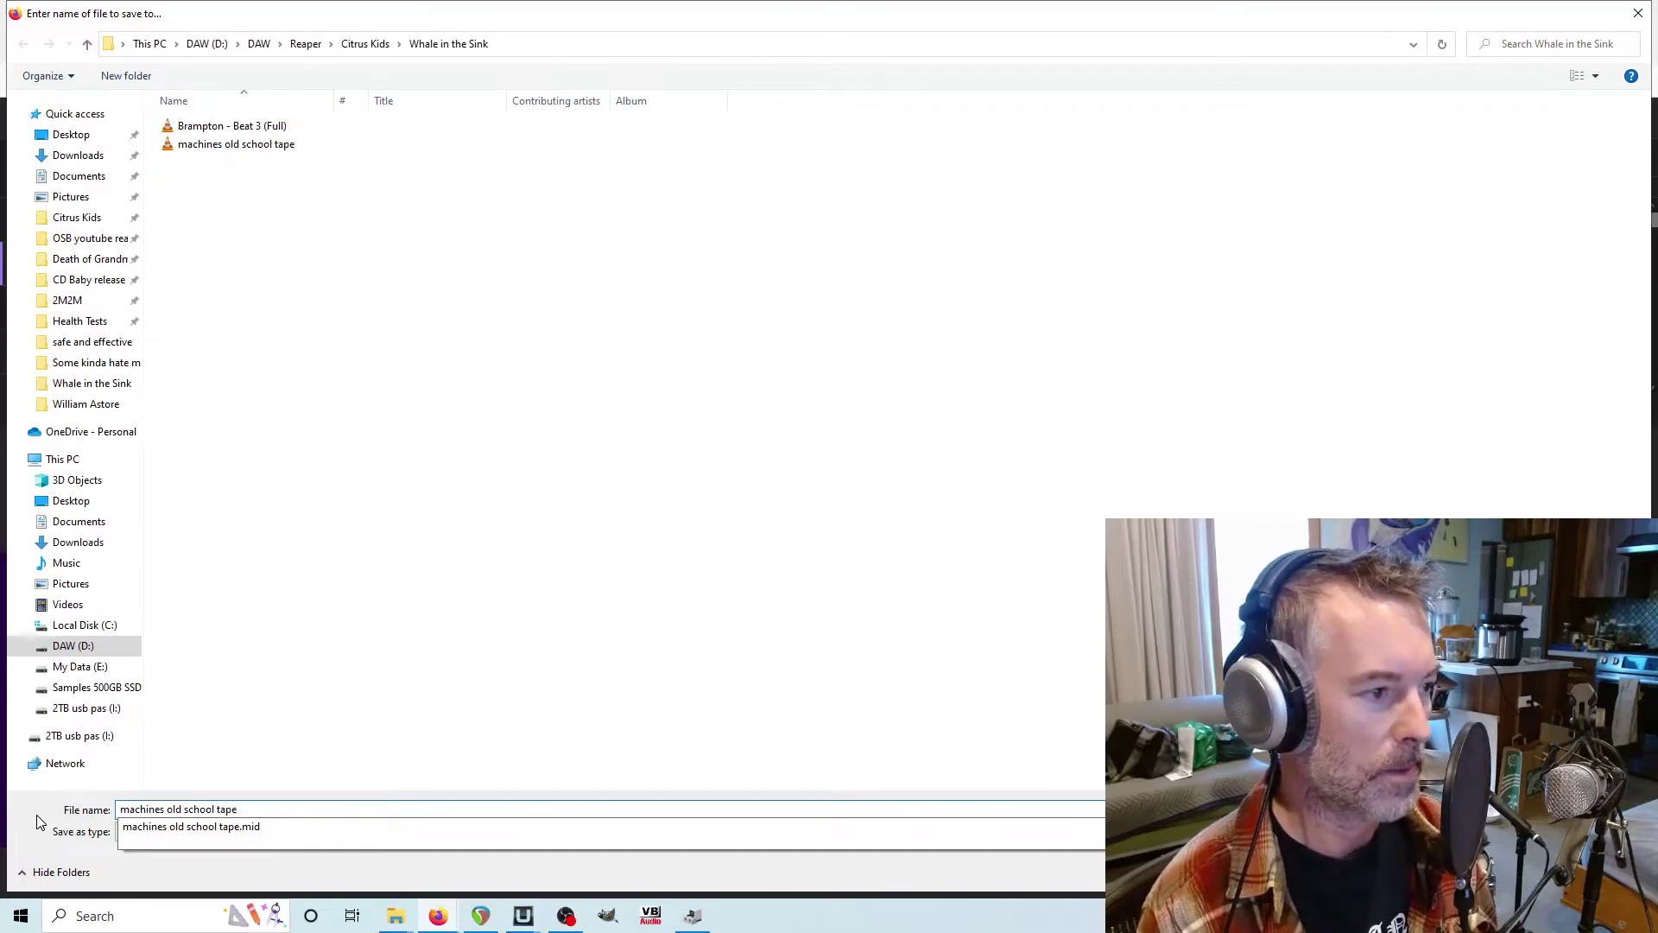
{"action": "left_click", "coordinate": [36, 815]}
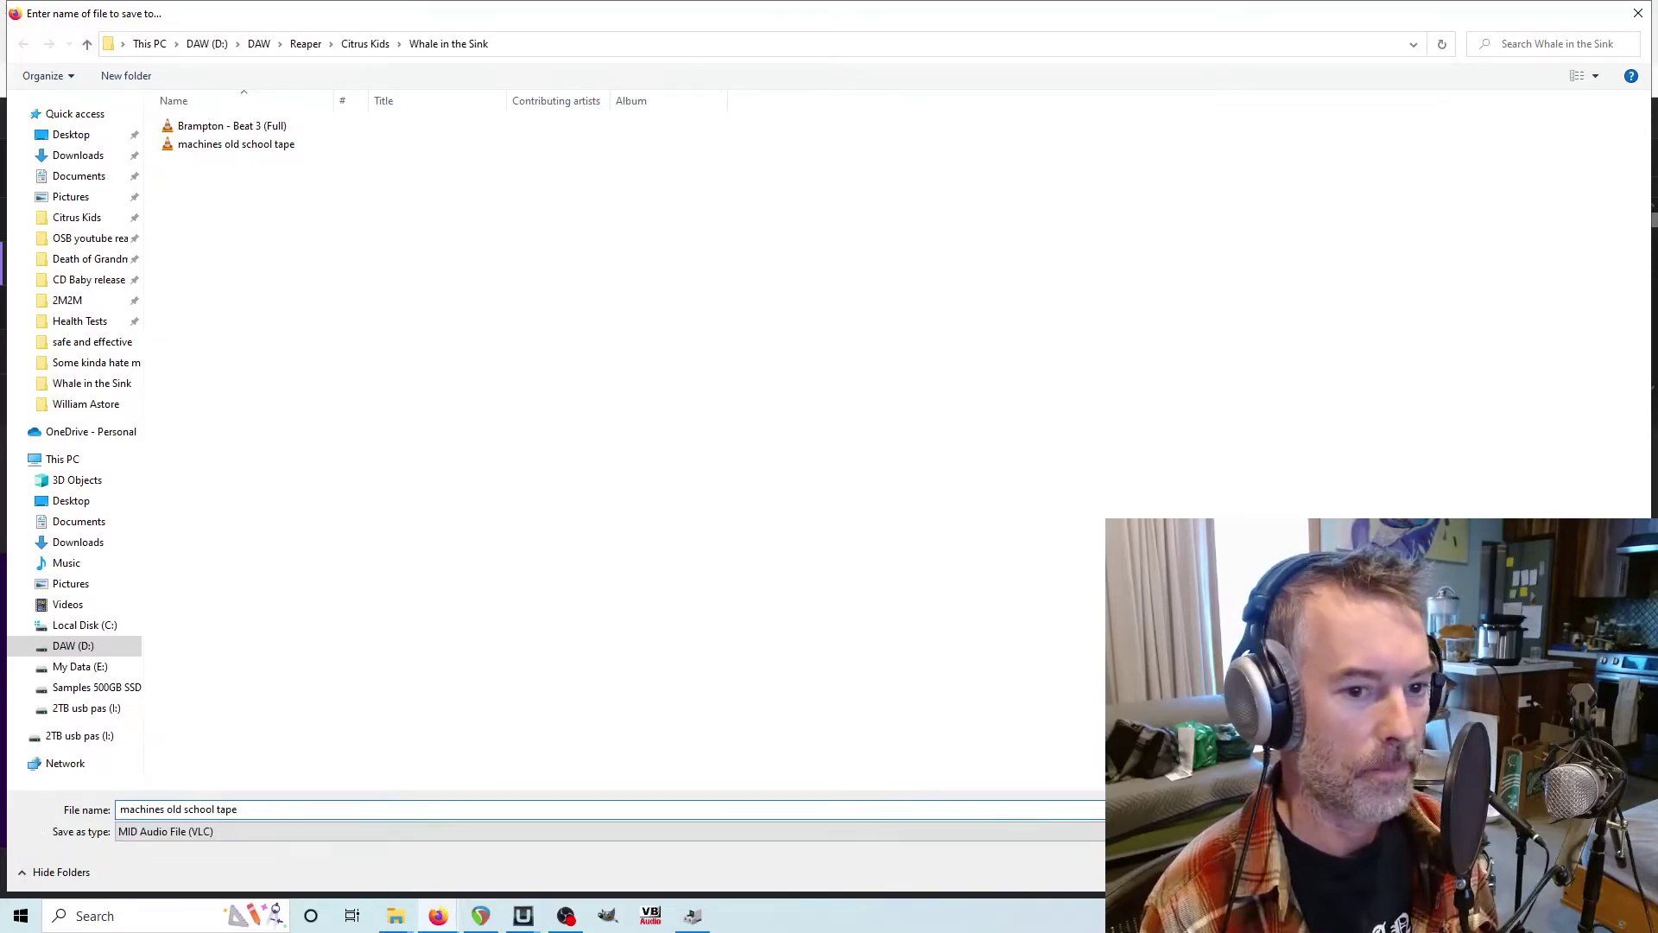
{"action": "key", "text": "Return"}
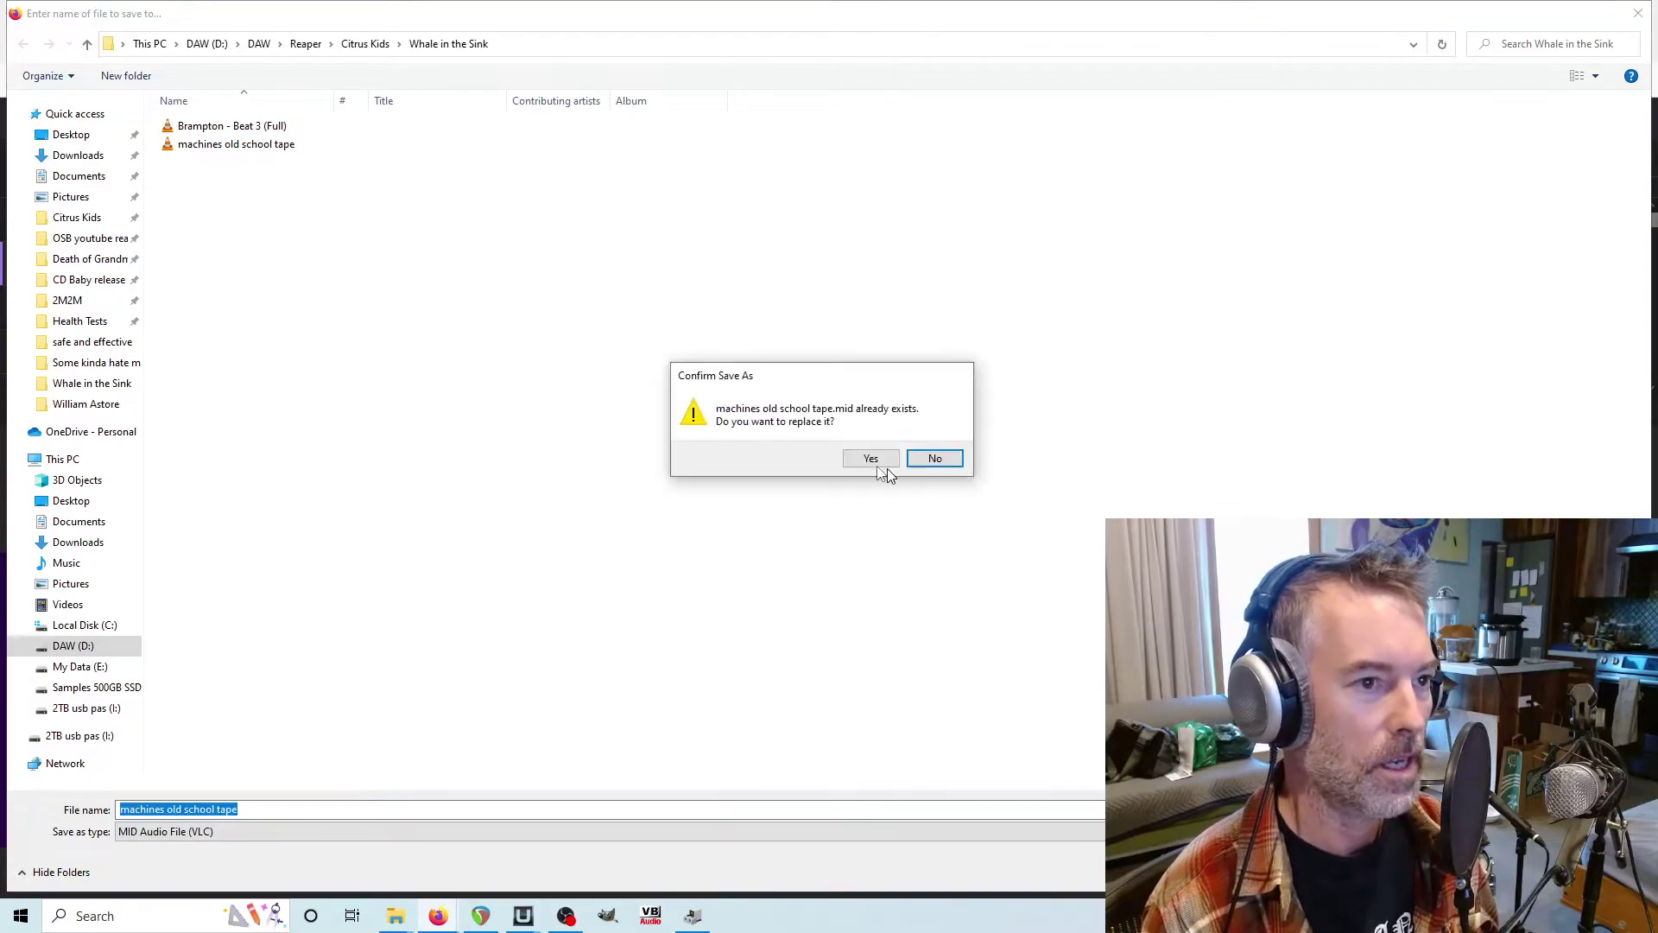
{"action": "left_click", "coordinate": [871, 458]}
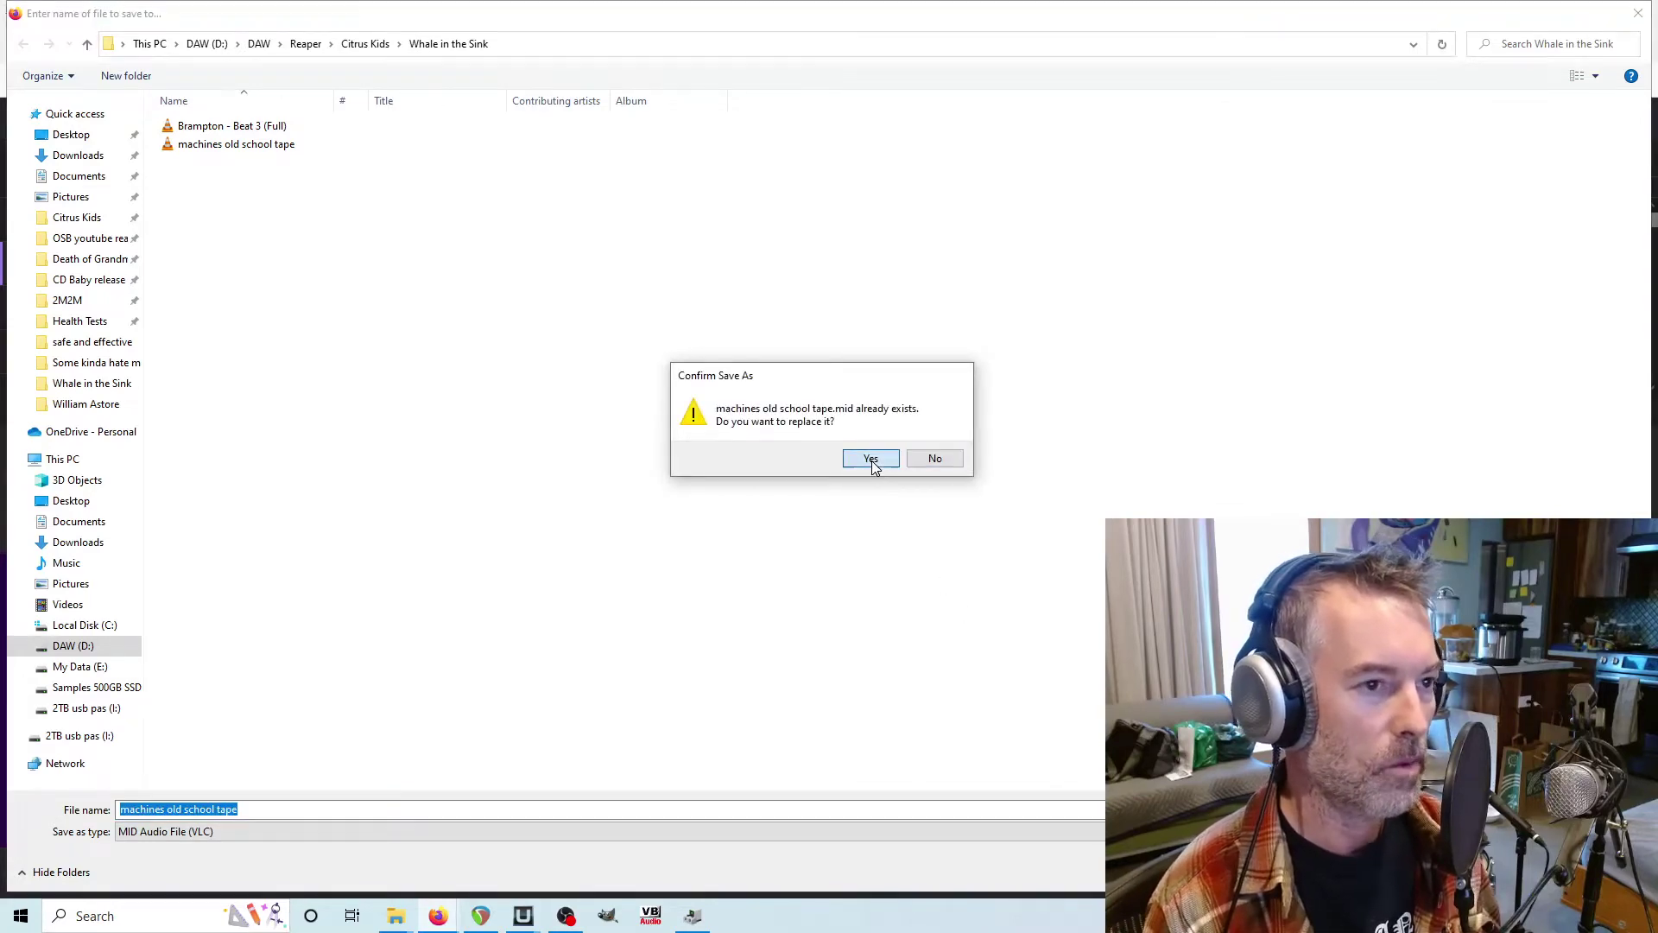
{"action": "key", "text": "alt+Tab"}
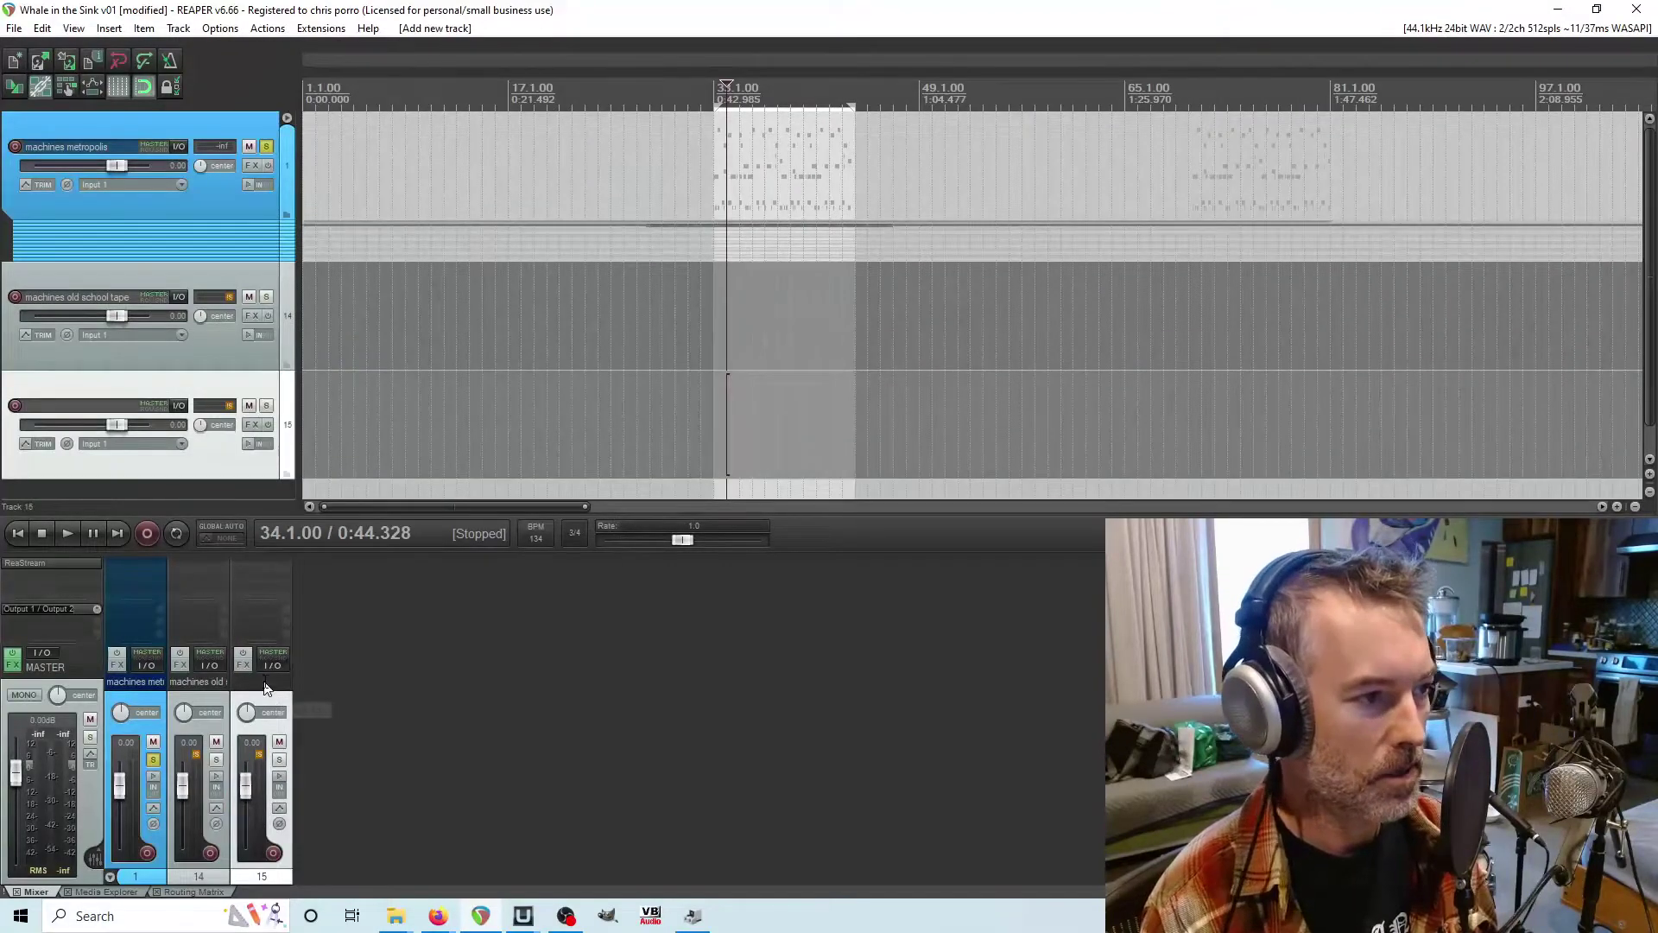
- Name REAPER's new track 15 'midi'
{"action": "double_click", "coordinate": [262, 682]}
{"action": "type", "text": "midi"}
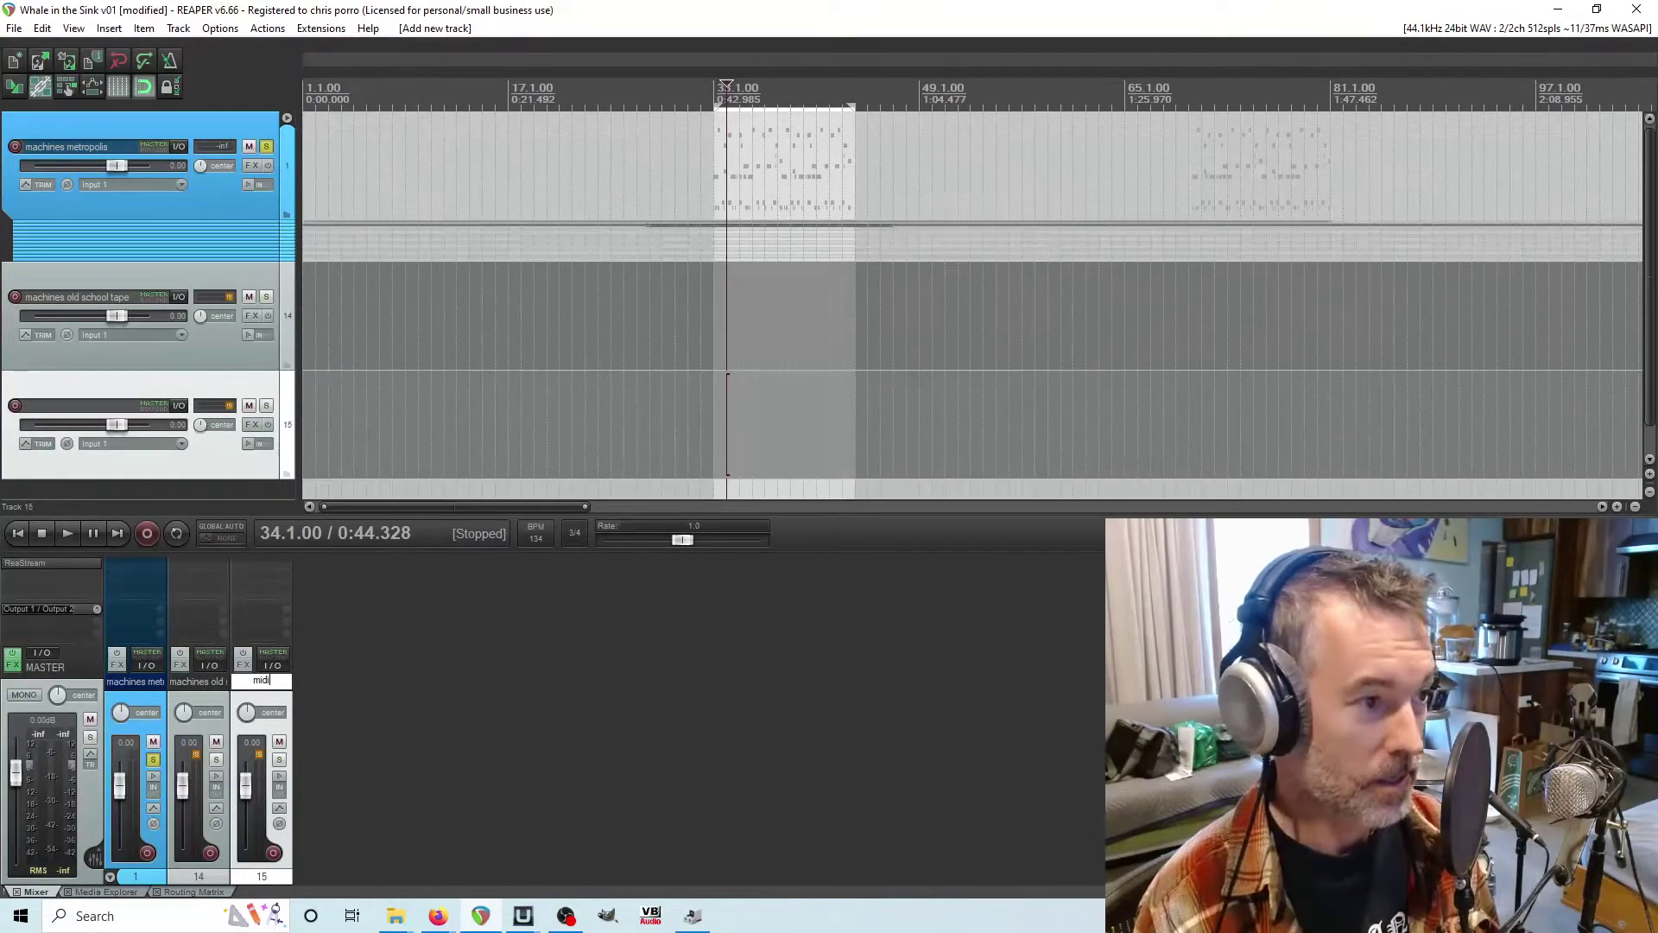
{"action": "key", "text": "Return"}
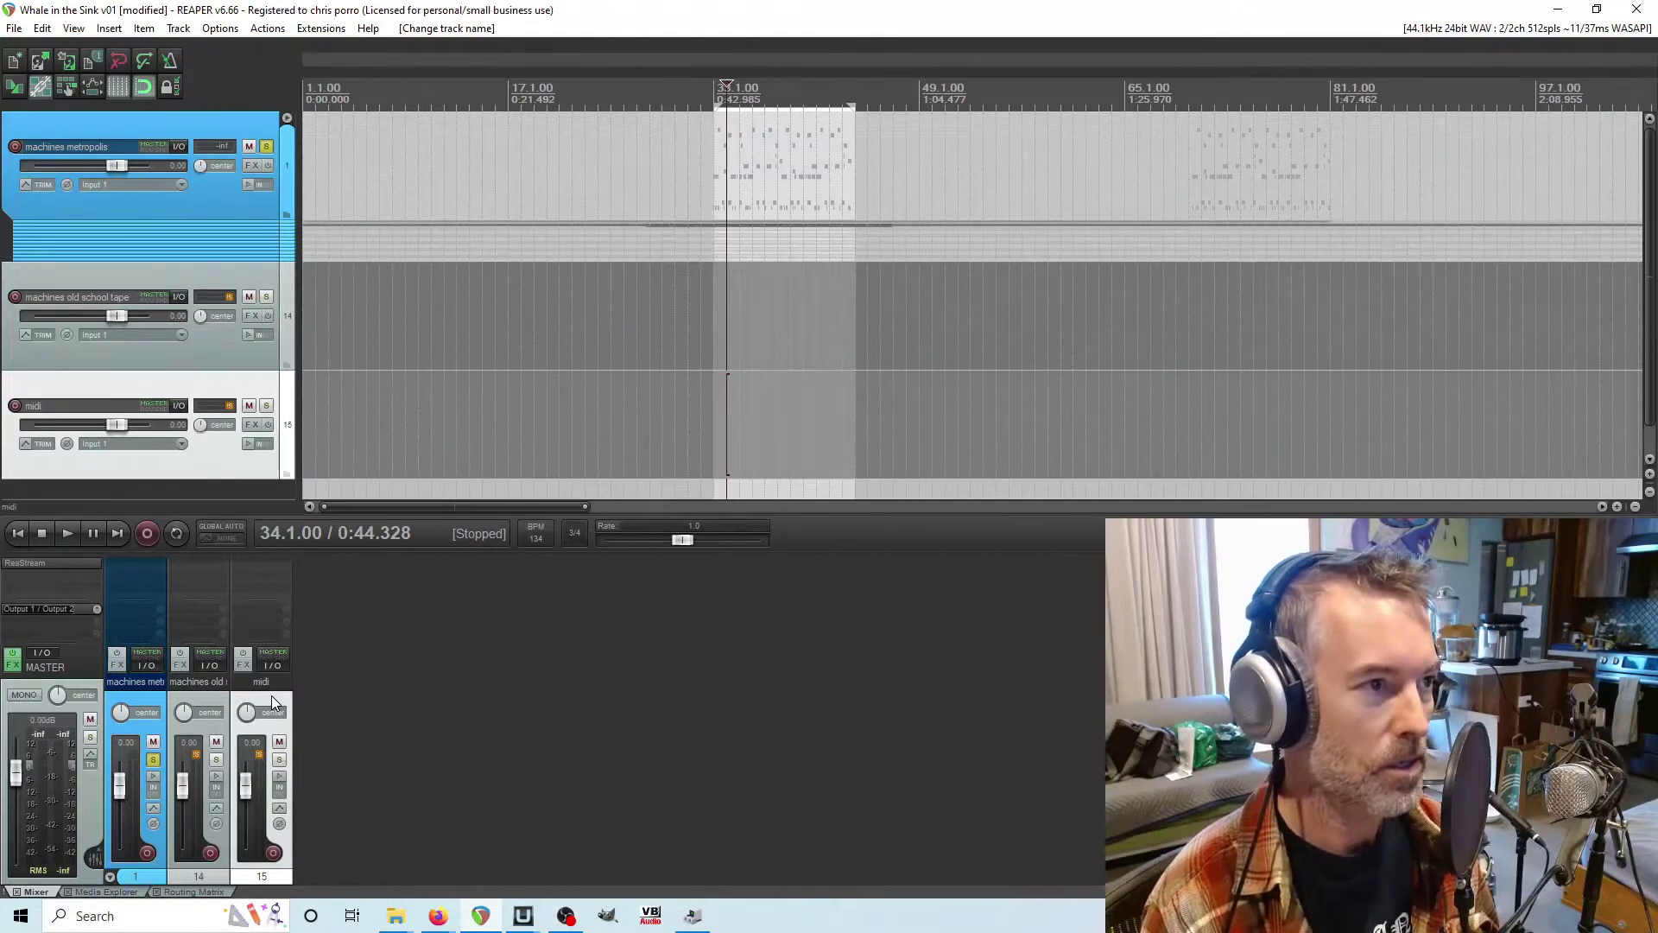
- Insert machines old school tape.mid at the project start on the midi track via Media Explorer
{"action": "key", "text": "Home"}
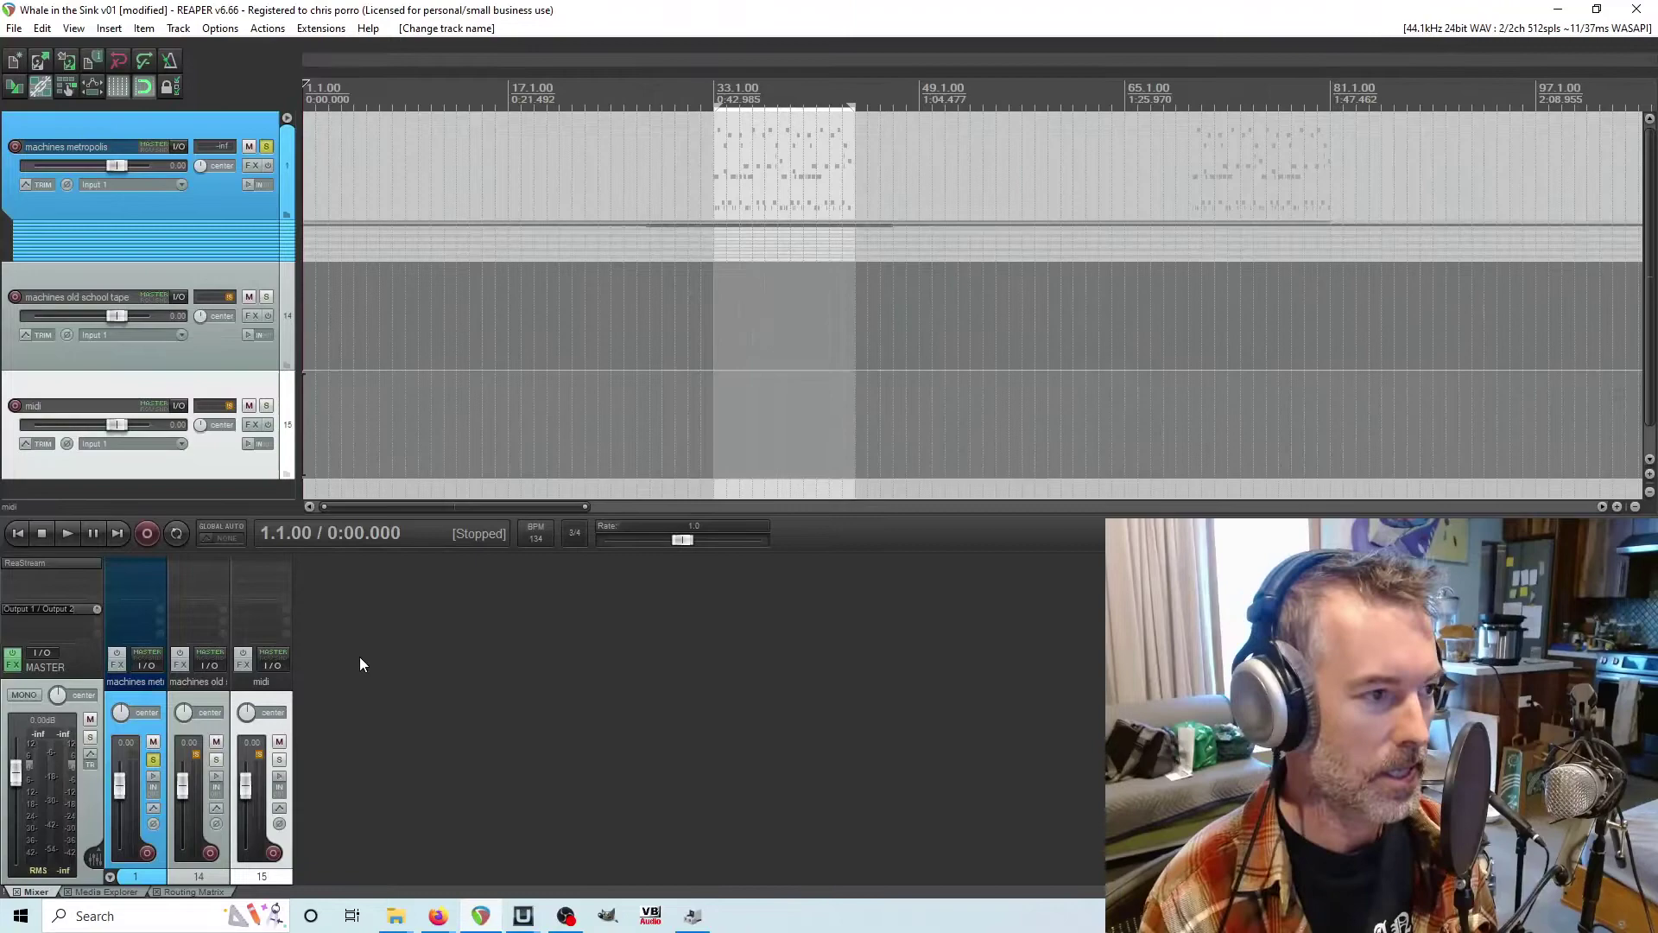
{"action": "key", "text": "ctrl+alt+x"}
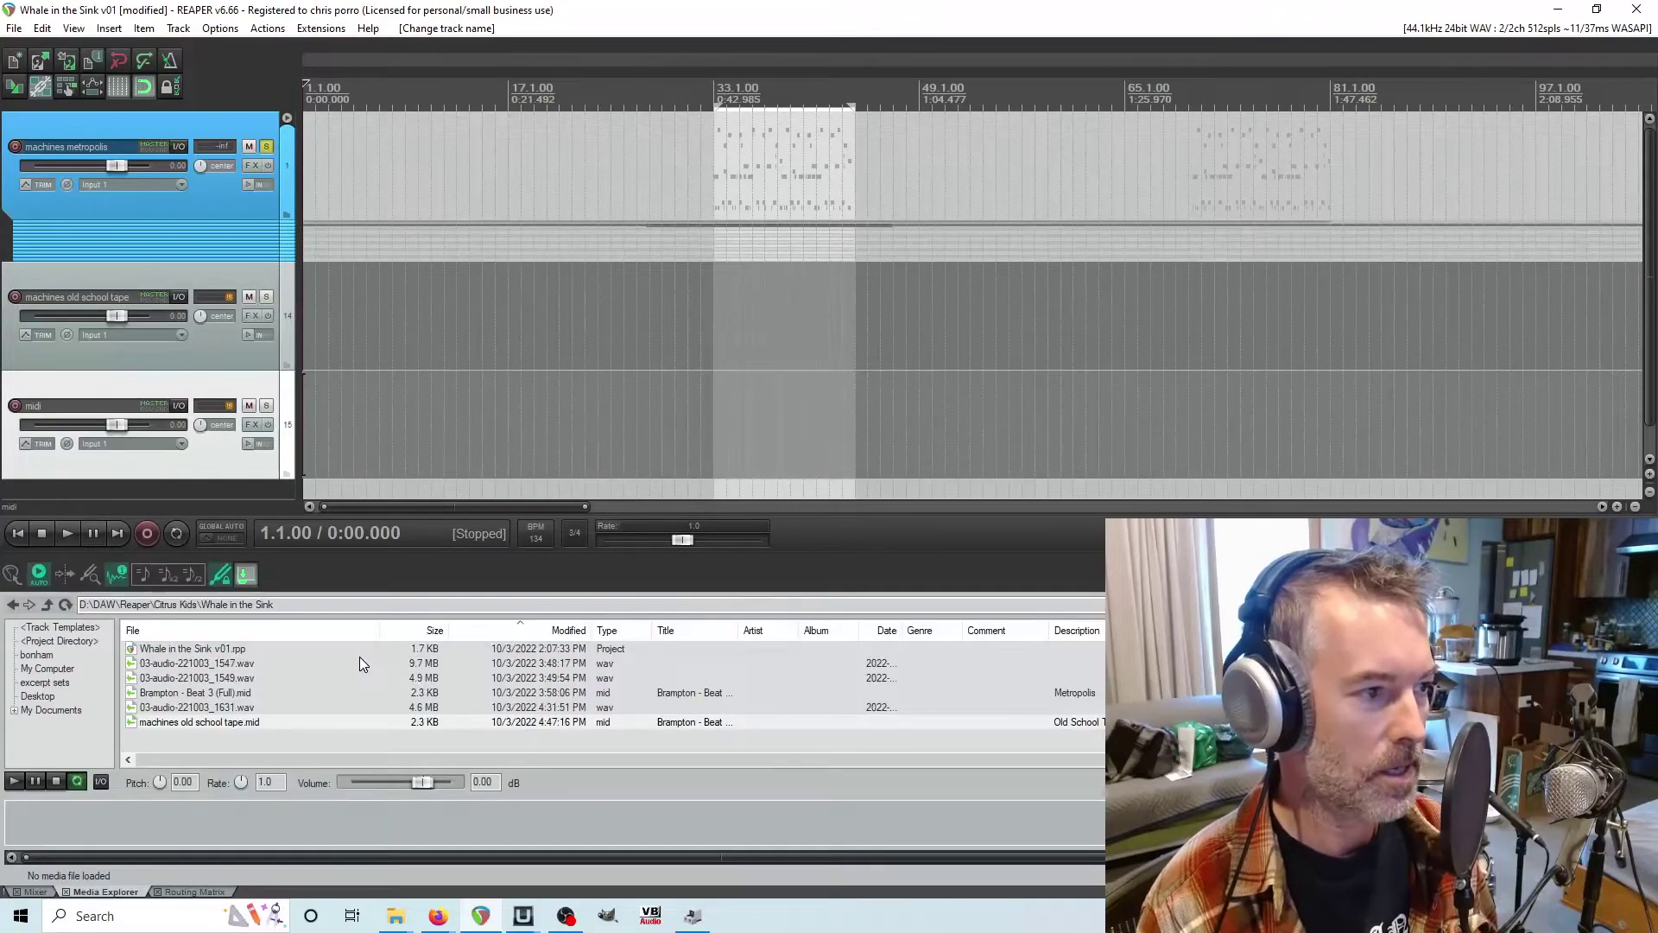
{"action": "left_click", "coordinate": [246, 728]}
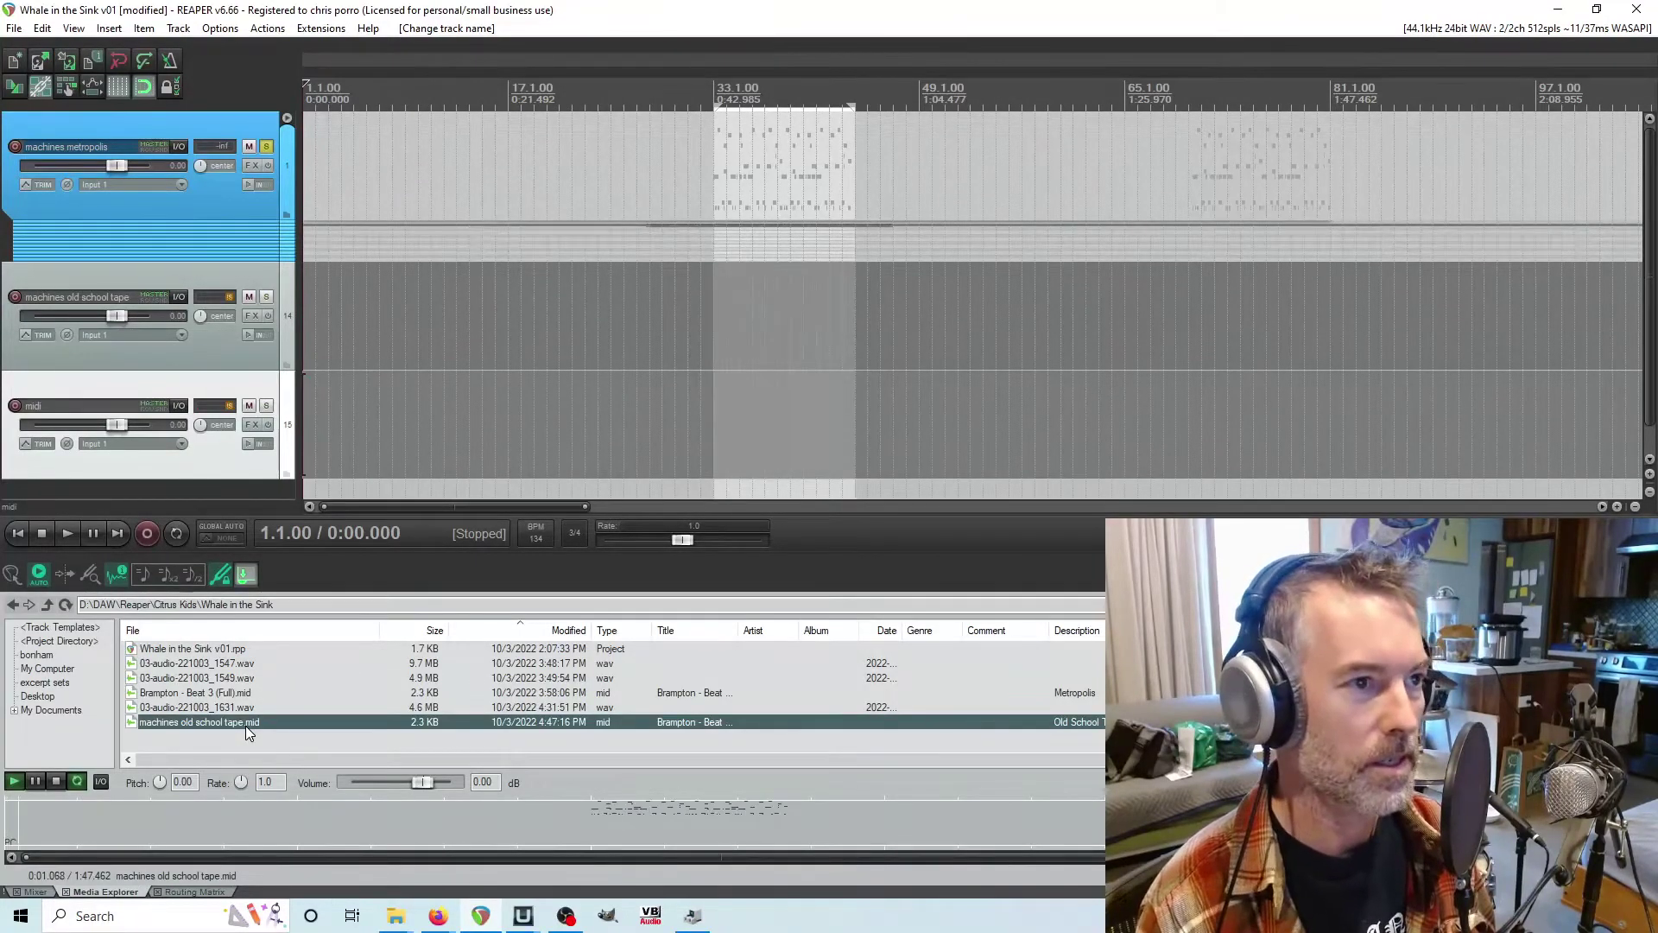
{"action": "double_click", "coordinate": [245, 726]}
{"action": "key", "text": "ctrl+m"}
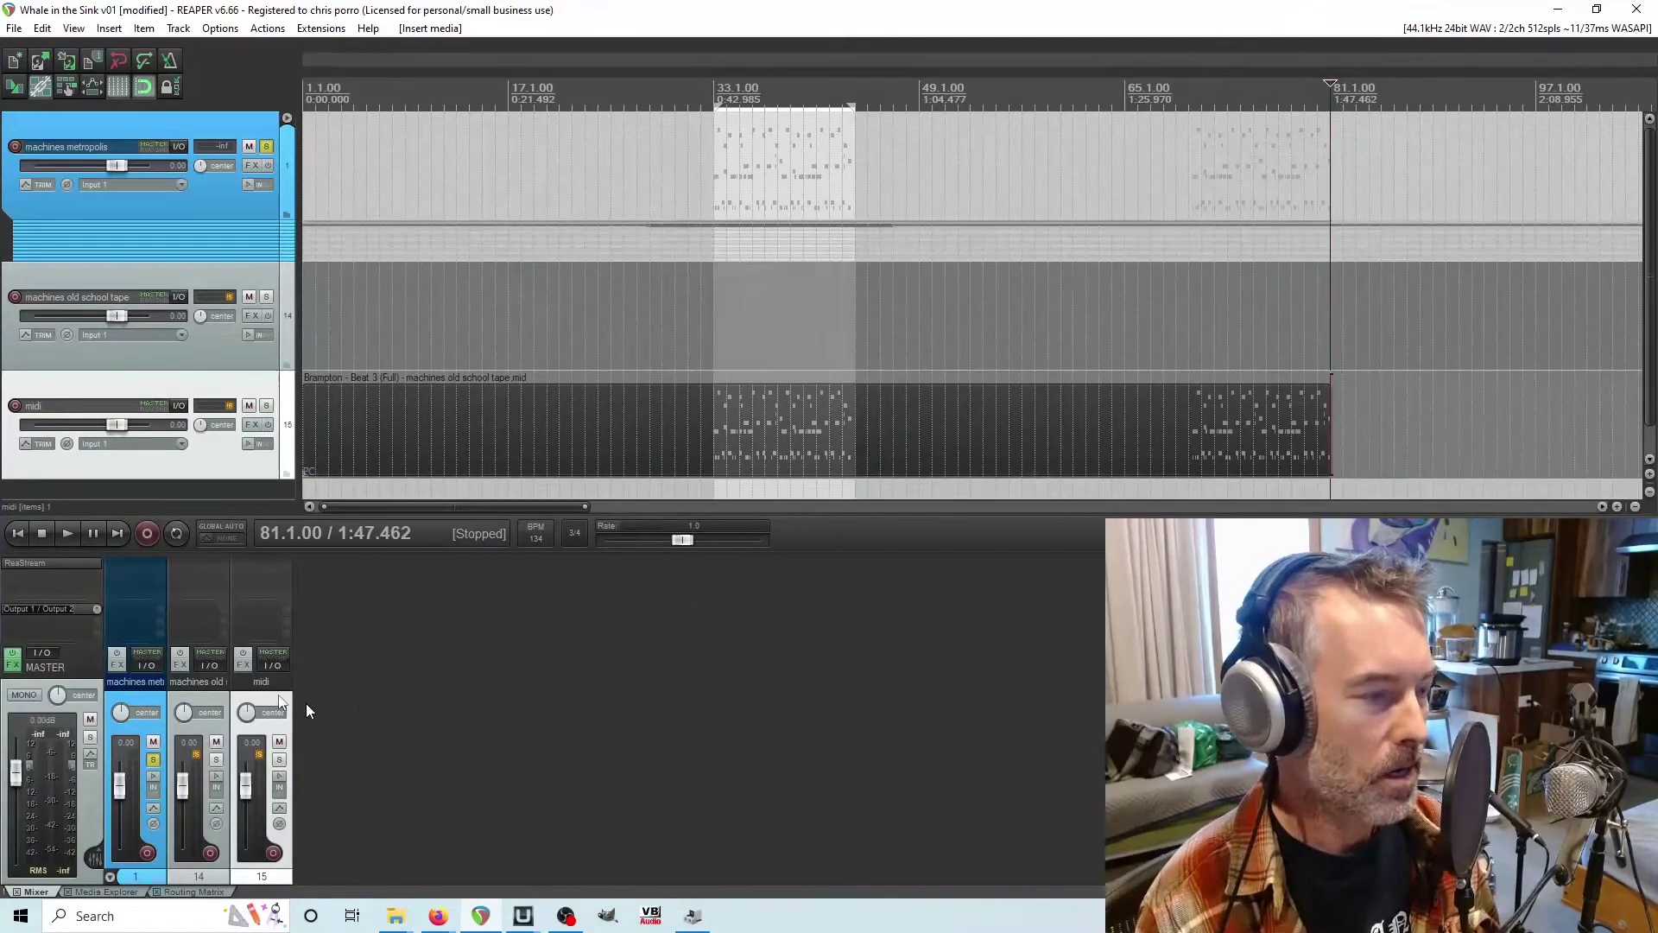
- Insert a new empty track 16 below the midi track with Ctrl+T
{"action": "key", "text": "ctrl+t"}
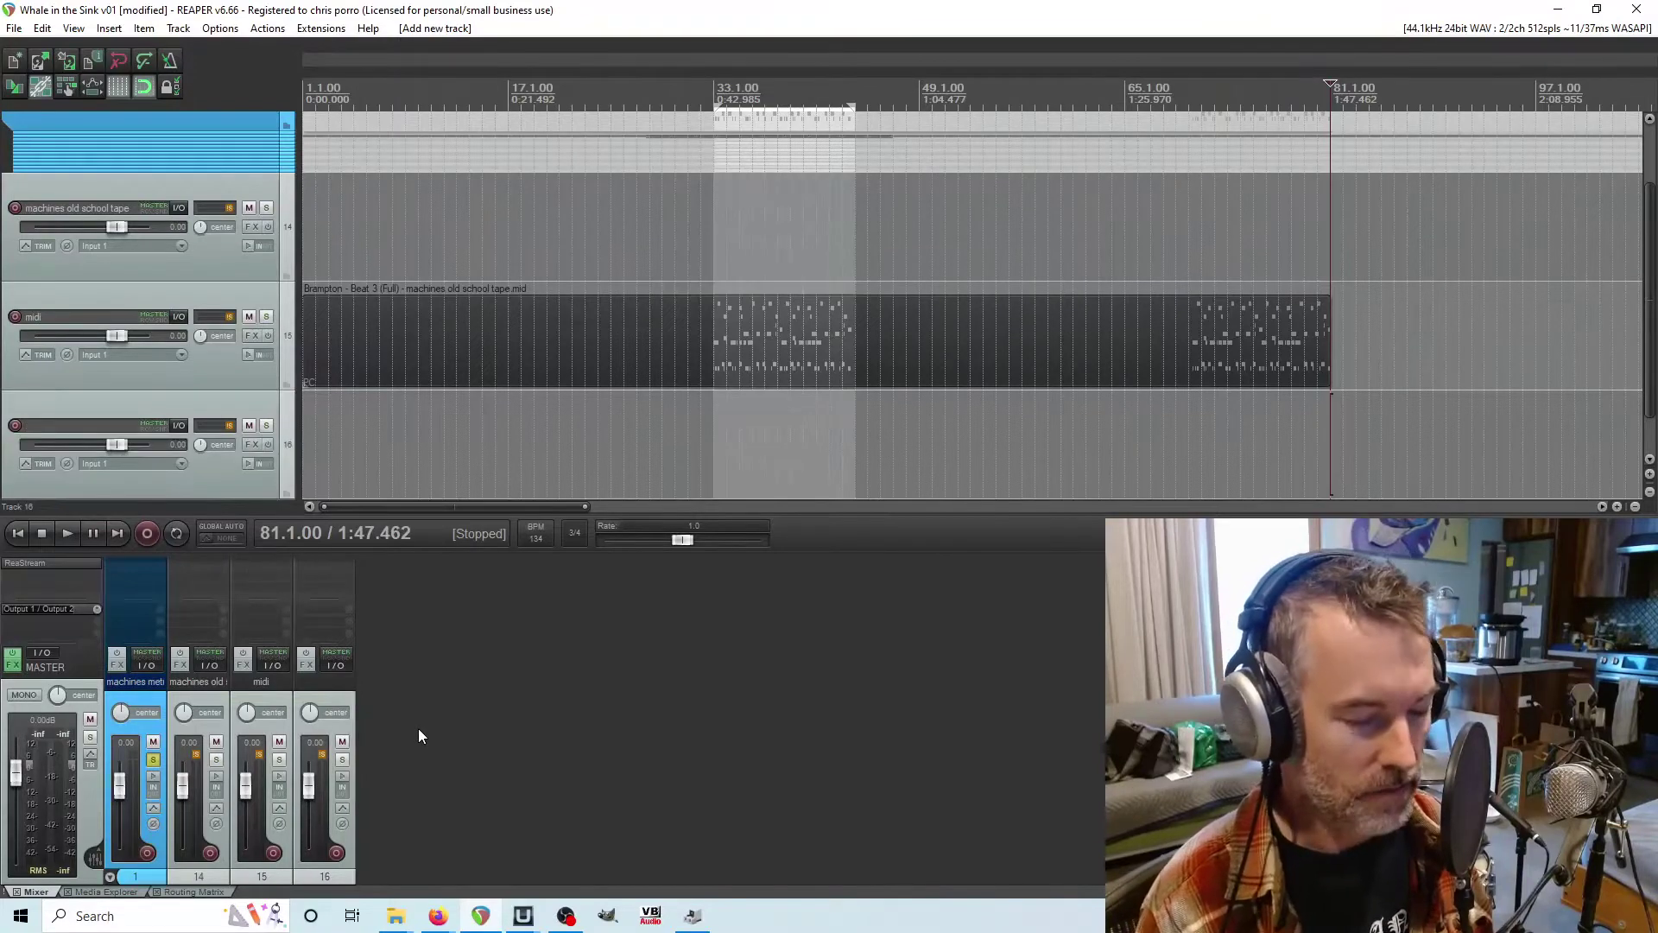
- Check the audio device preferences, then solo track 16
{"action": "key", "text": "ctrl+p"}
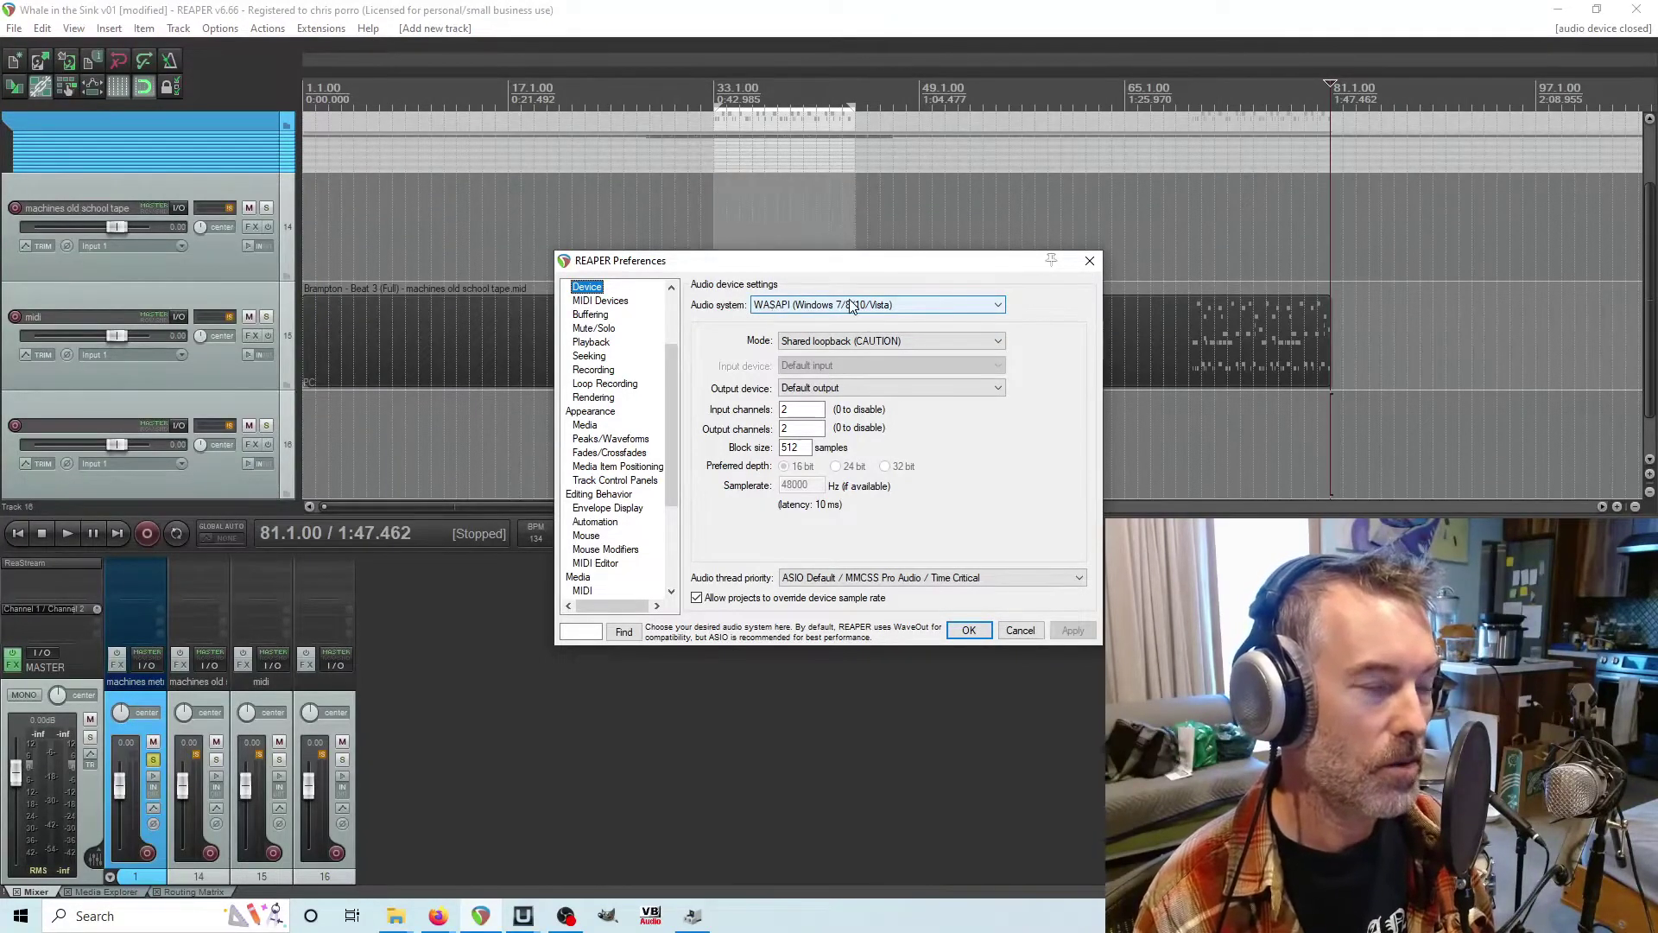
{"action": "left_click", "coordinate": [967, 631]}
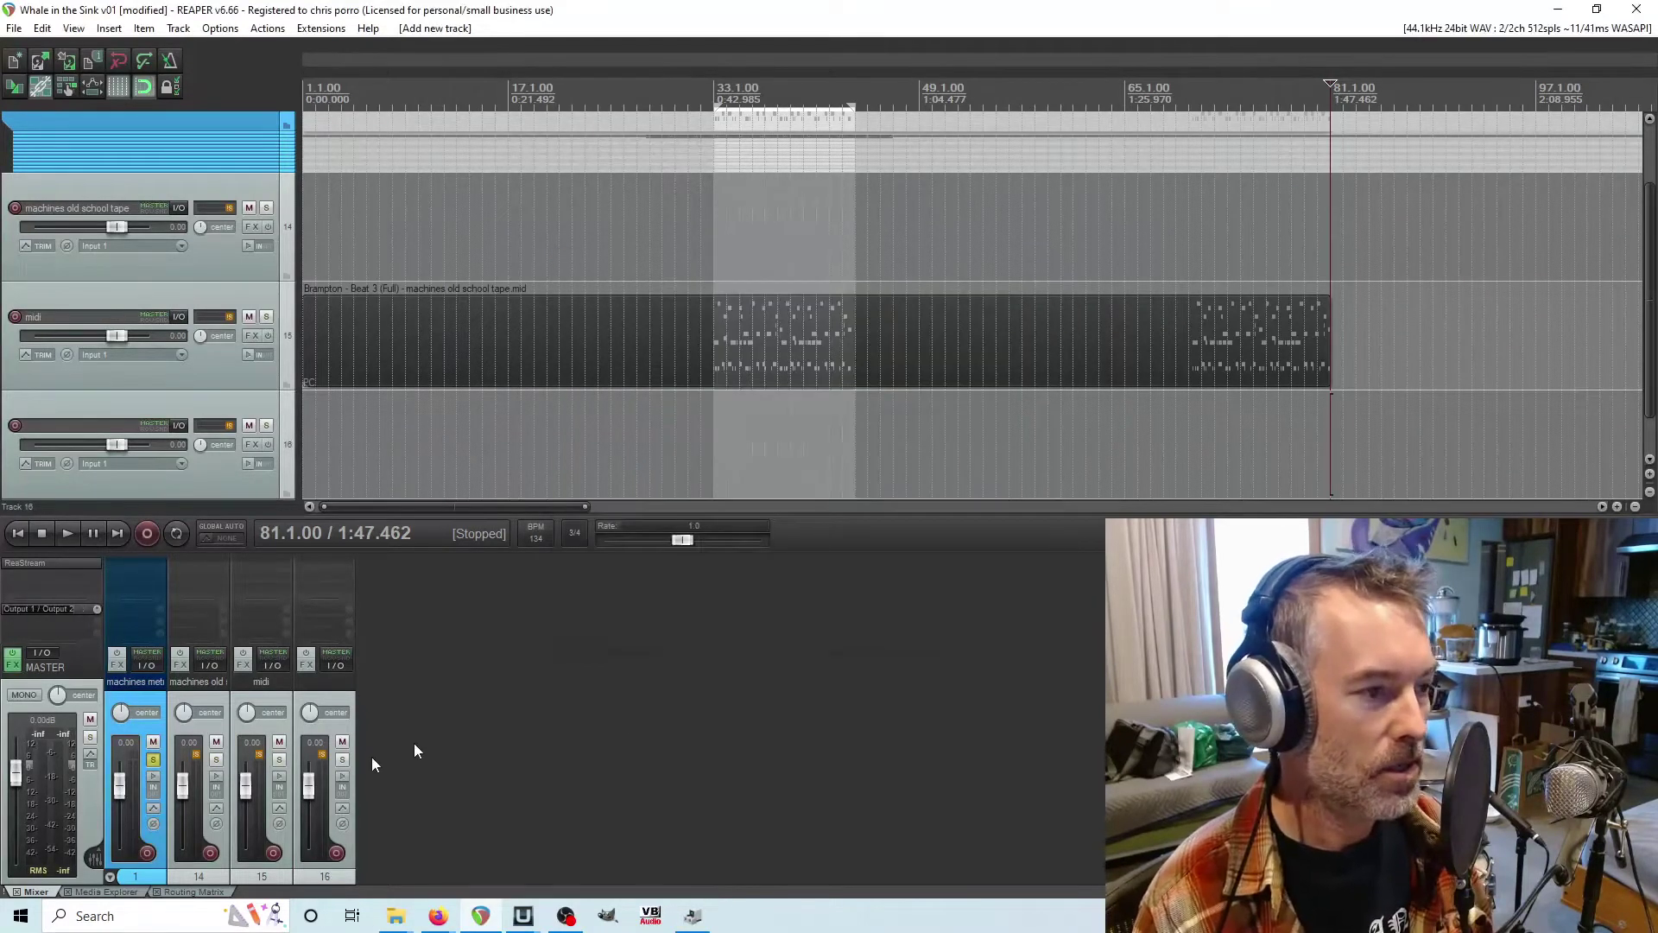
{"action": "left_click", "coordinate": [343, 762]}
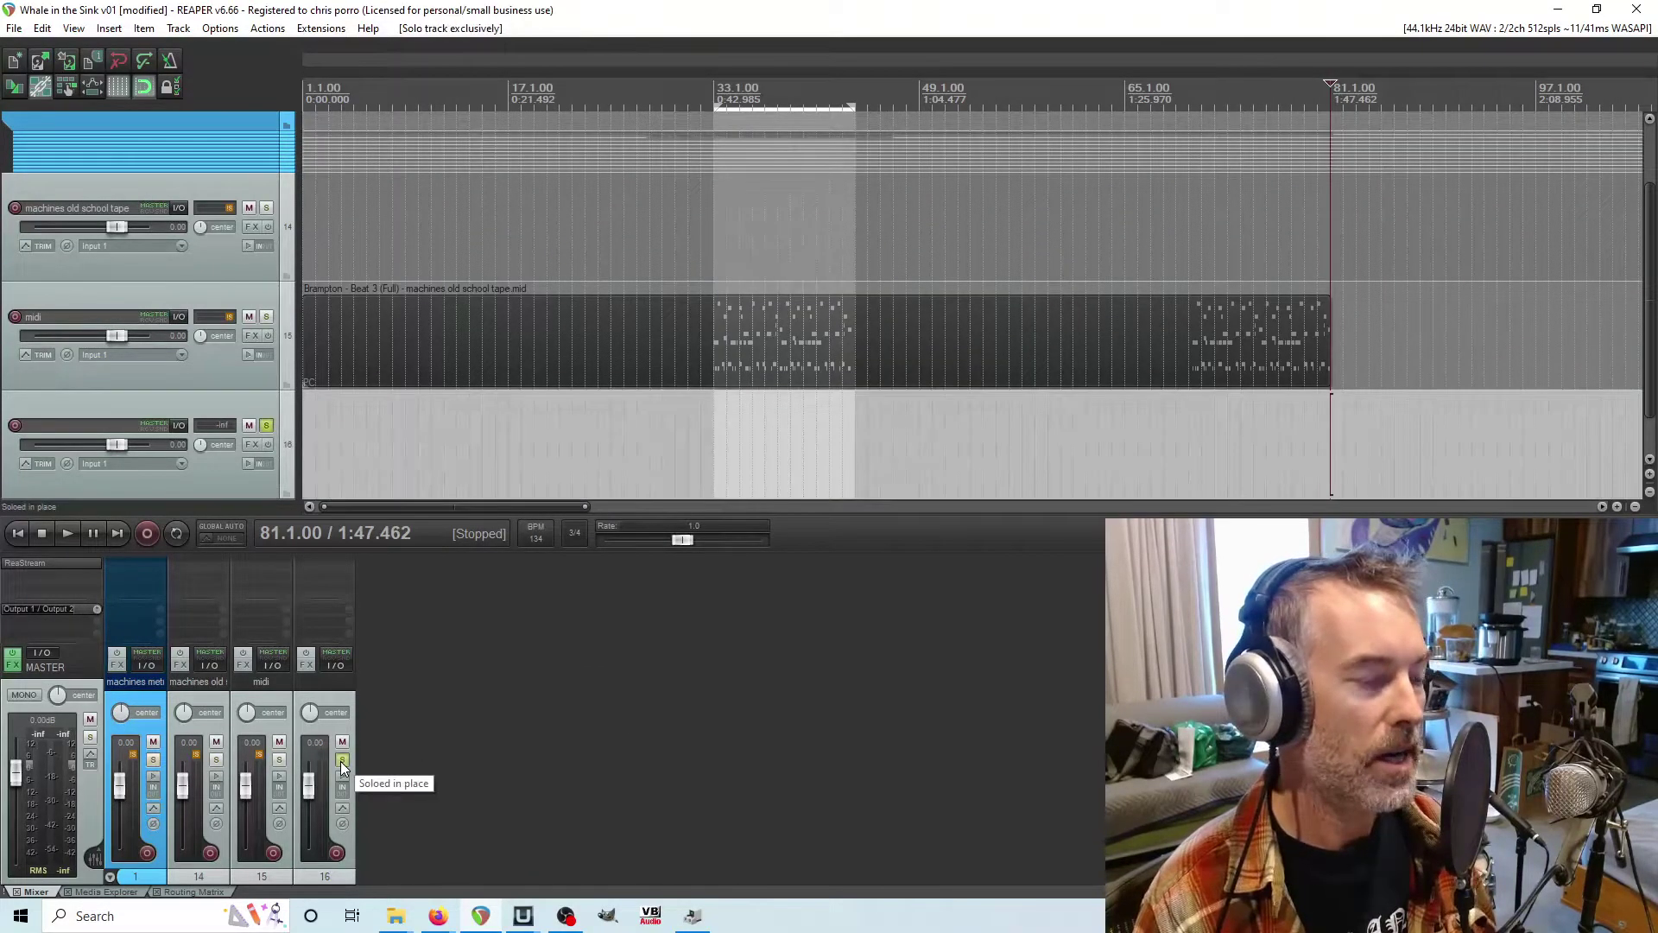
- Record-arm track 16 with stereo Input 1 / Input 2, leaving the recording mode normal
{"action": "left_click", "coordinate": [338, 853]}
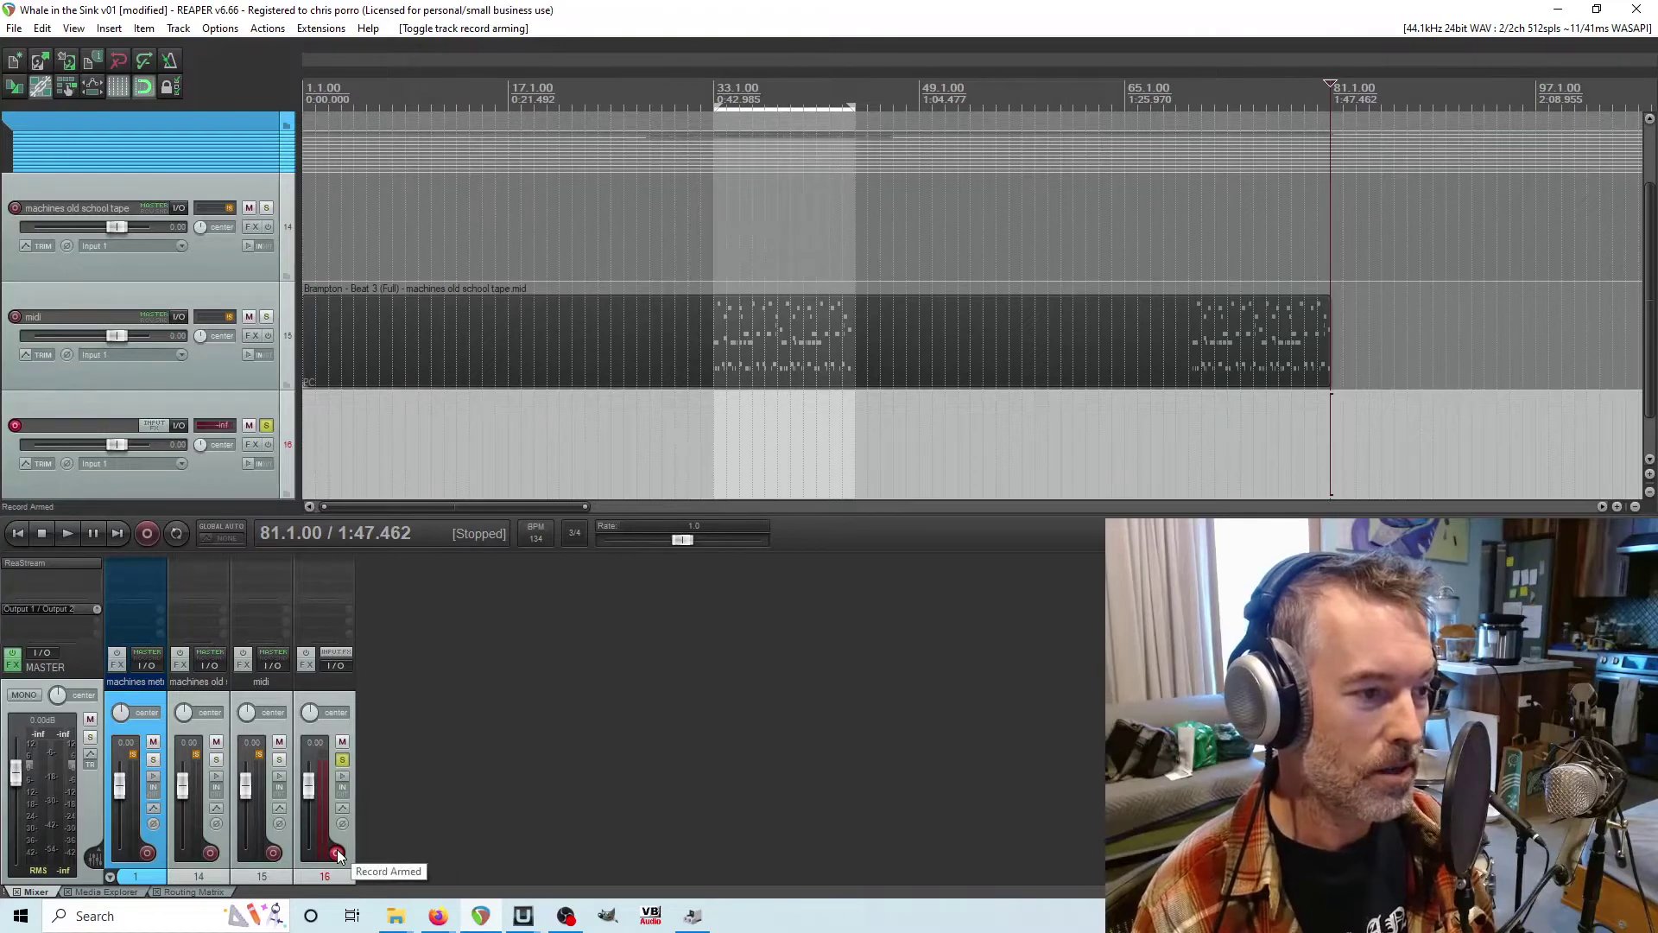
{"action": "right_click", "coordinate": [338, 855]}
{"action": "mouse_move", "coordinate": [439, 732]}
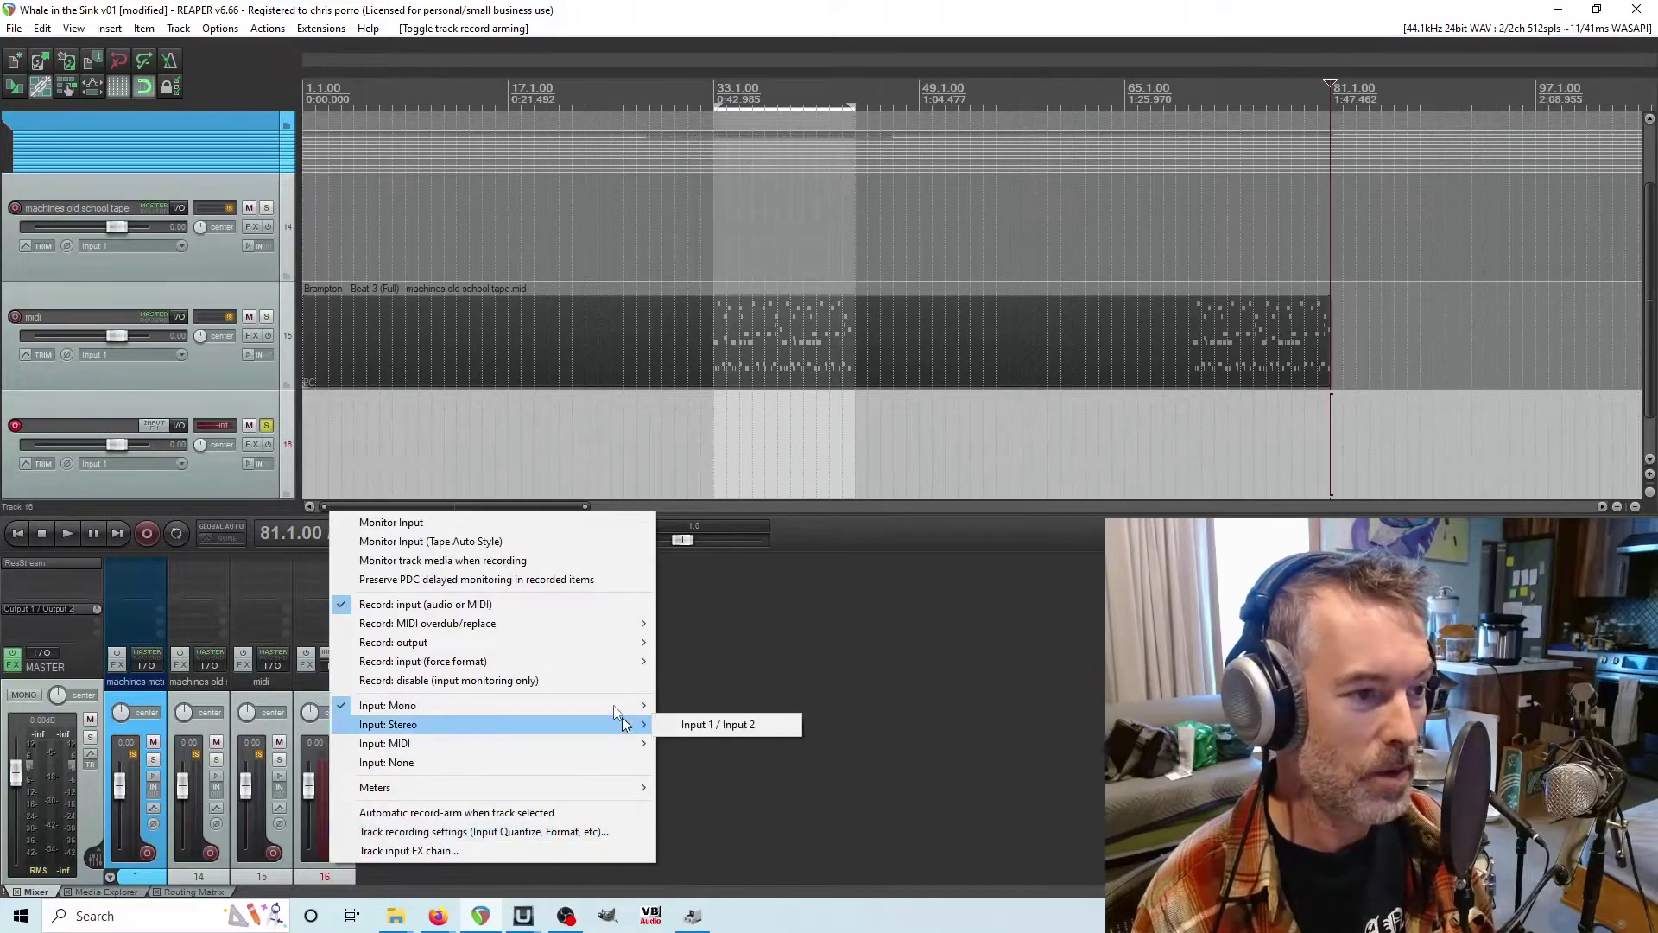
{"action": "mouse_move", "coordinate": [613, 707]}
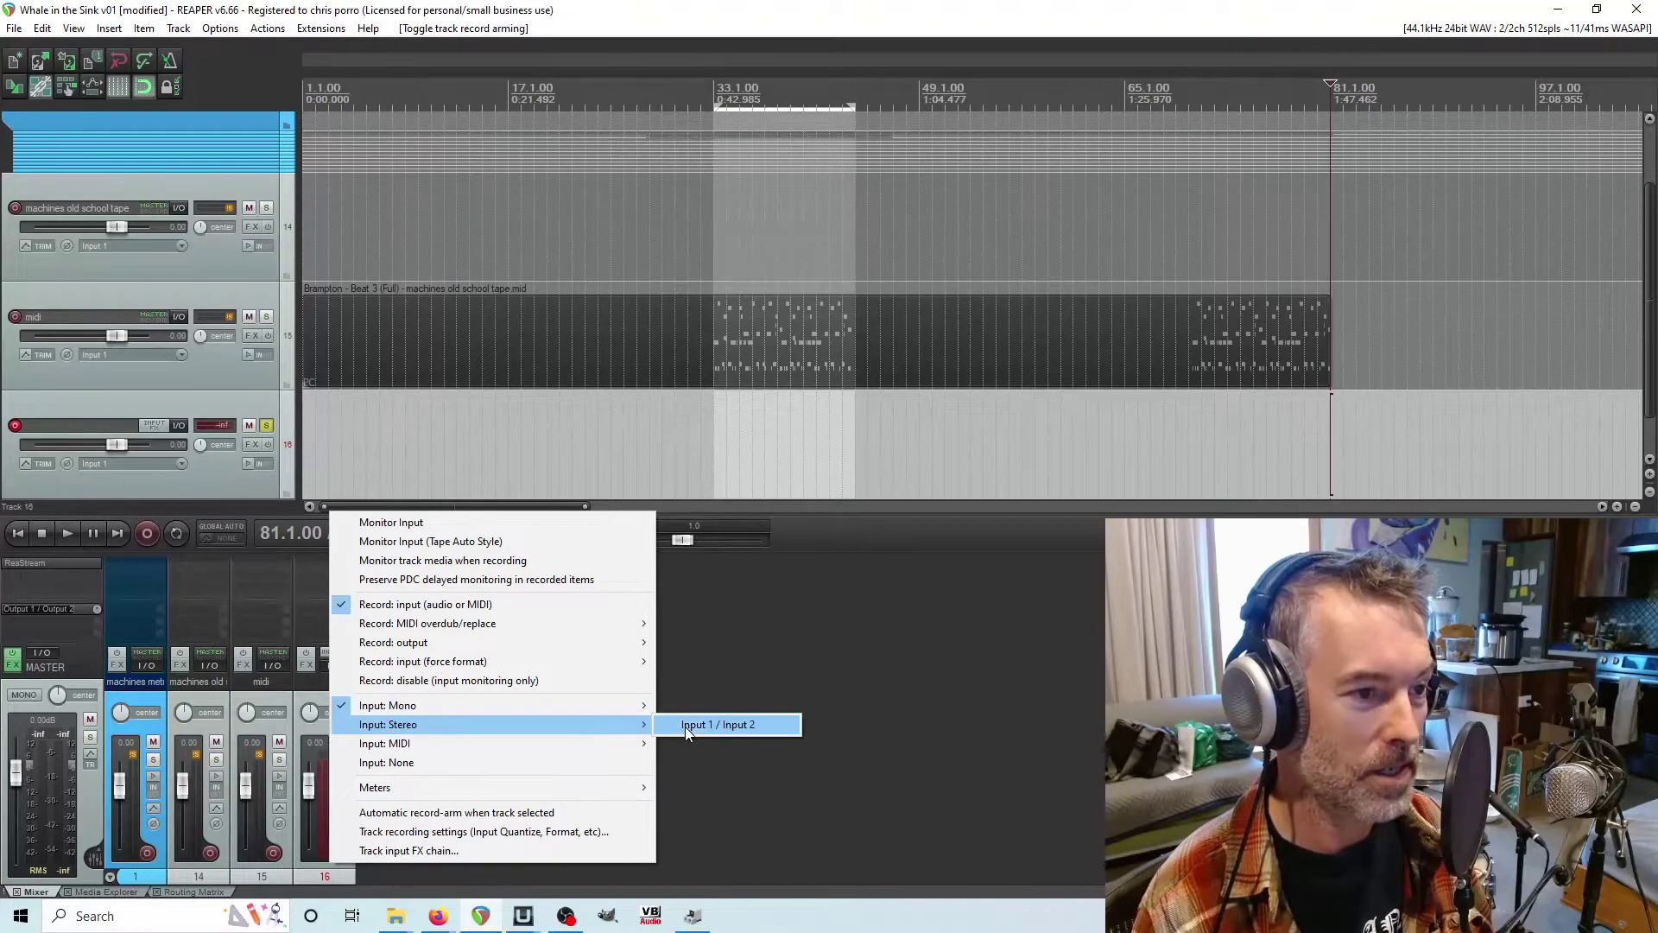
{"action": "left_click", "coordinate": [686, 727]}
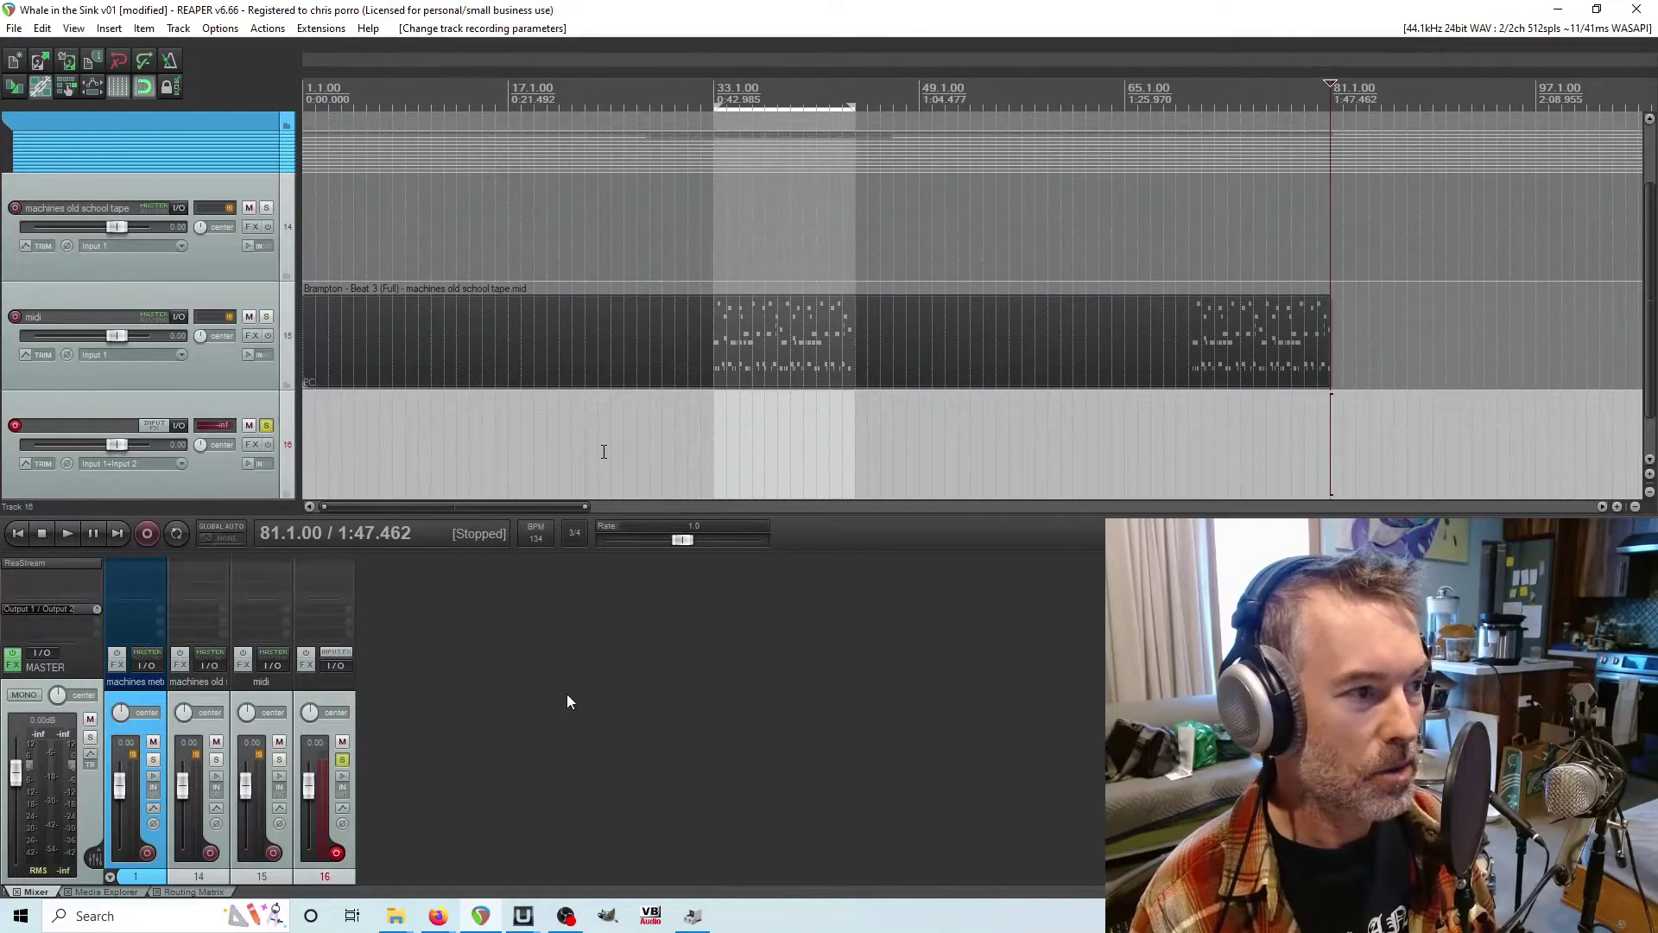
{"action": "right_click", "coordinate": [152, 536]}
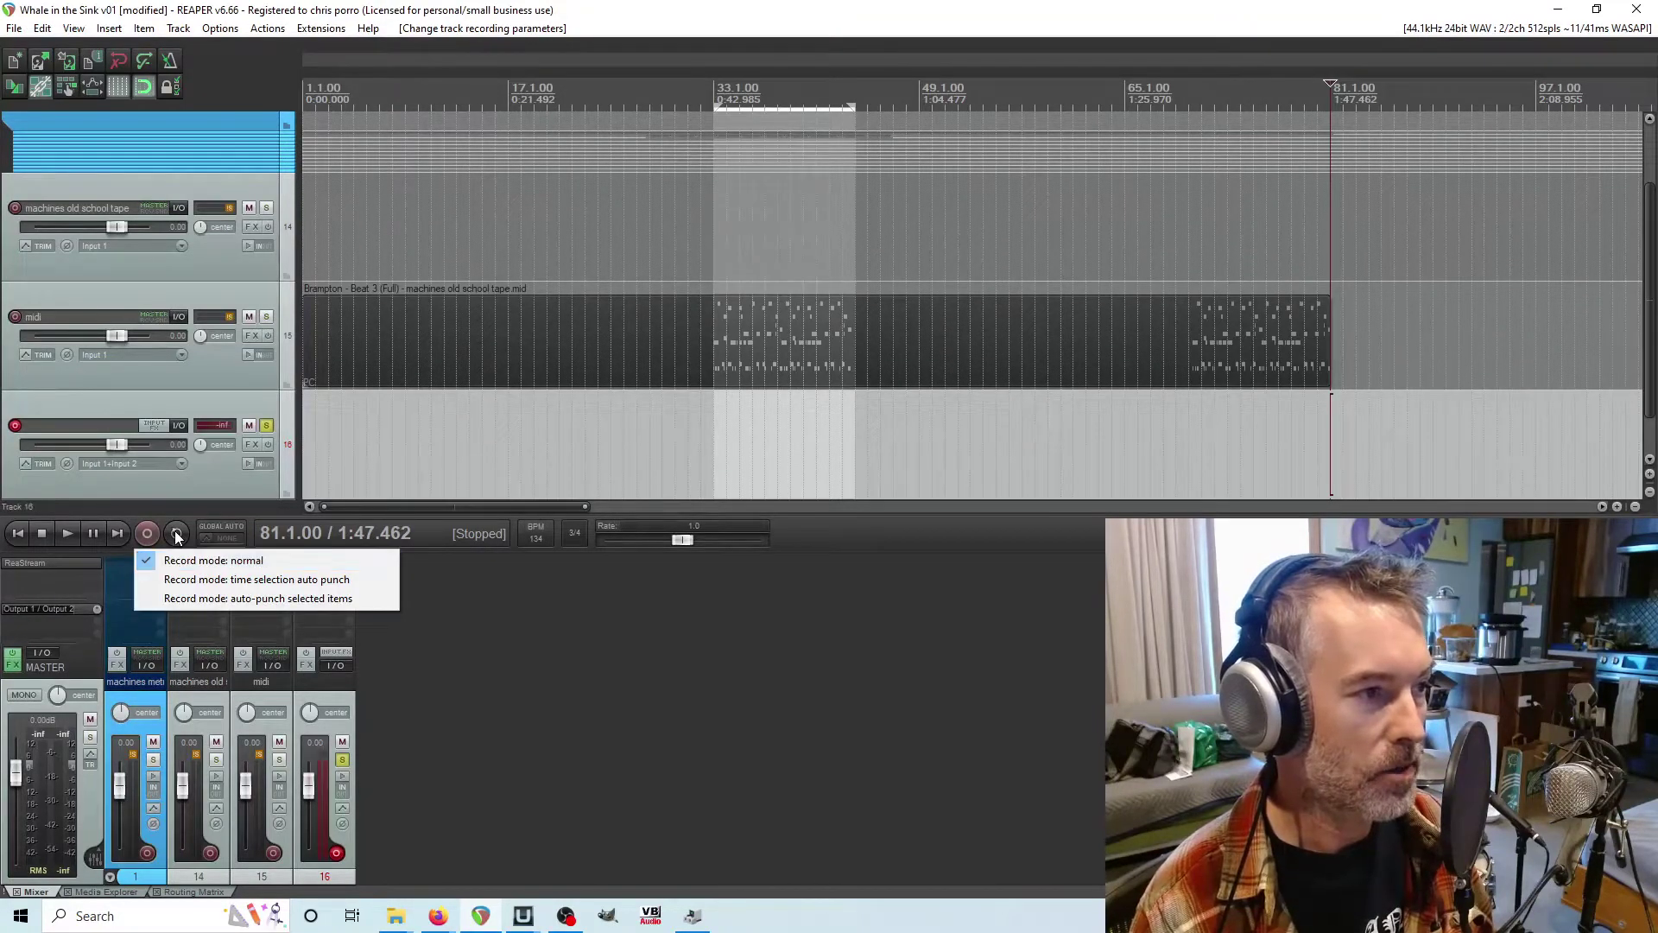
{"action": "left_click", "coordinate": [476, 686]}
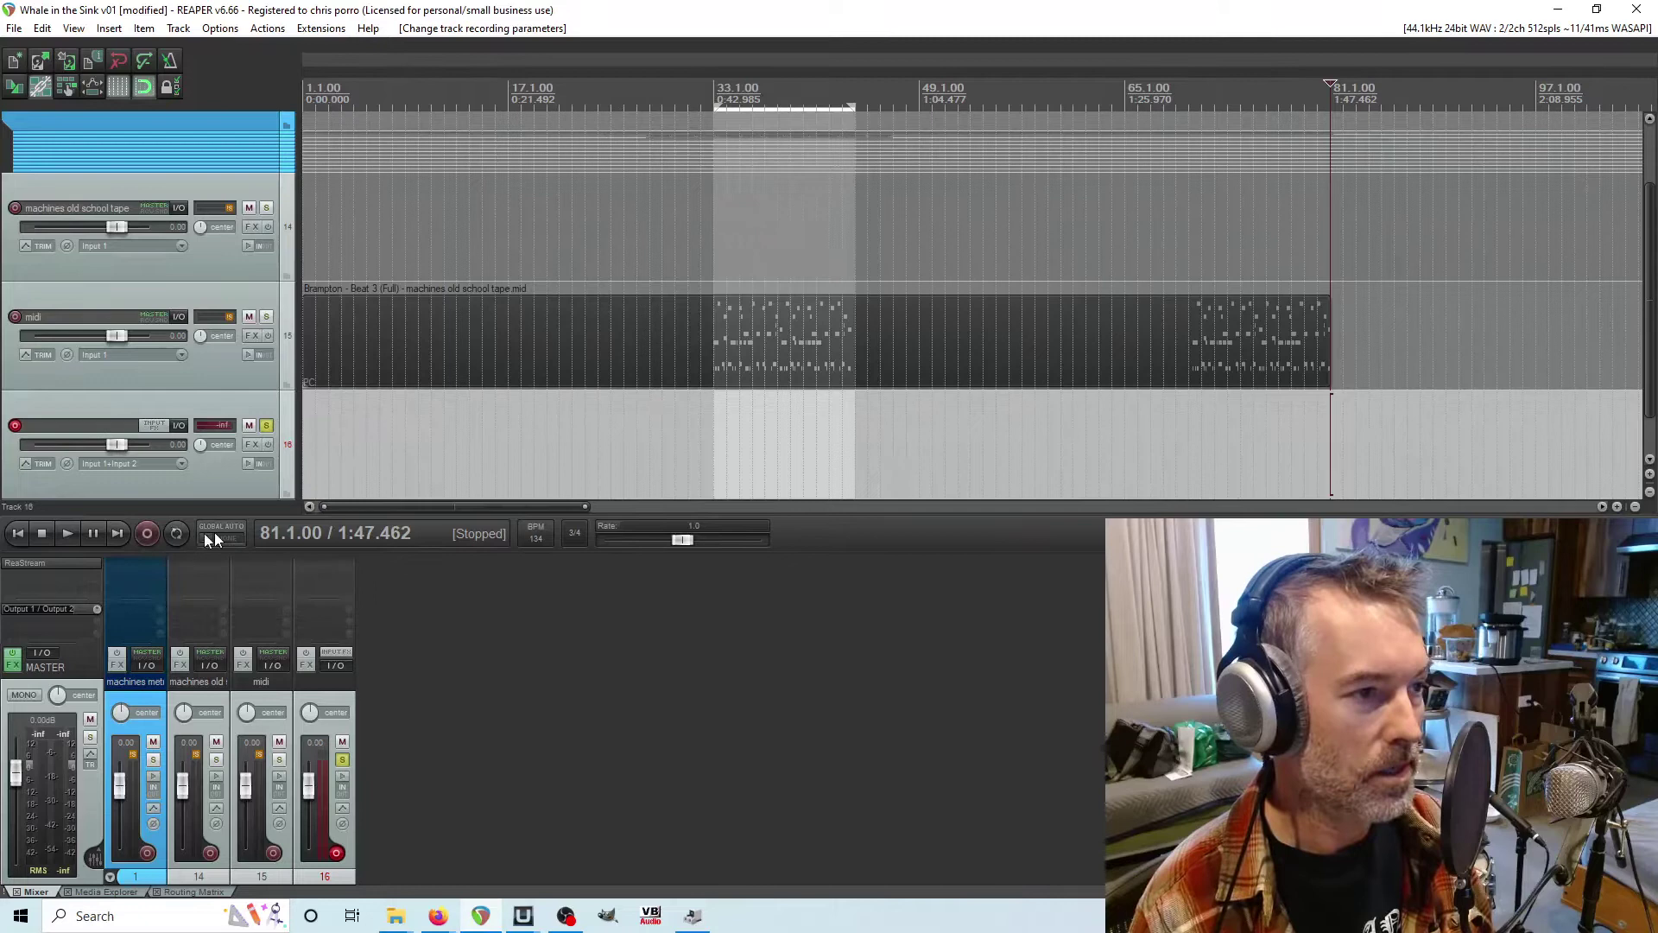
- Start recording track 16 from bar 24, then bring Soundtrap back to the front
{"action": "left_click", "coordinate": [604, 438]}
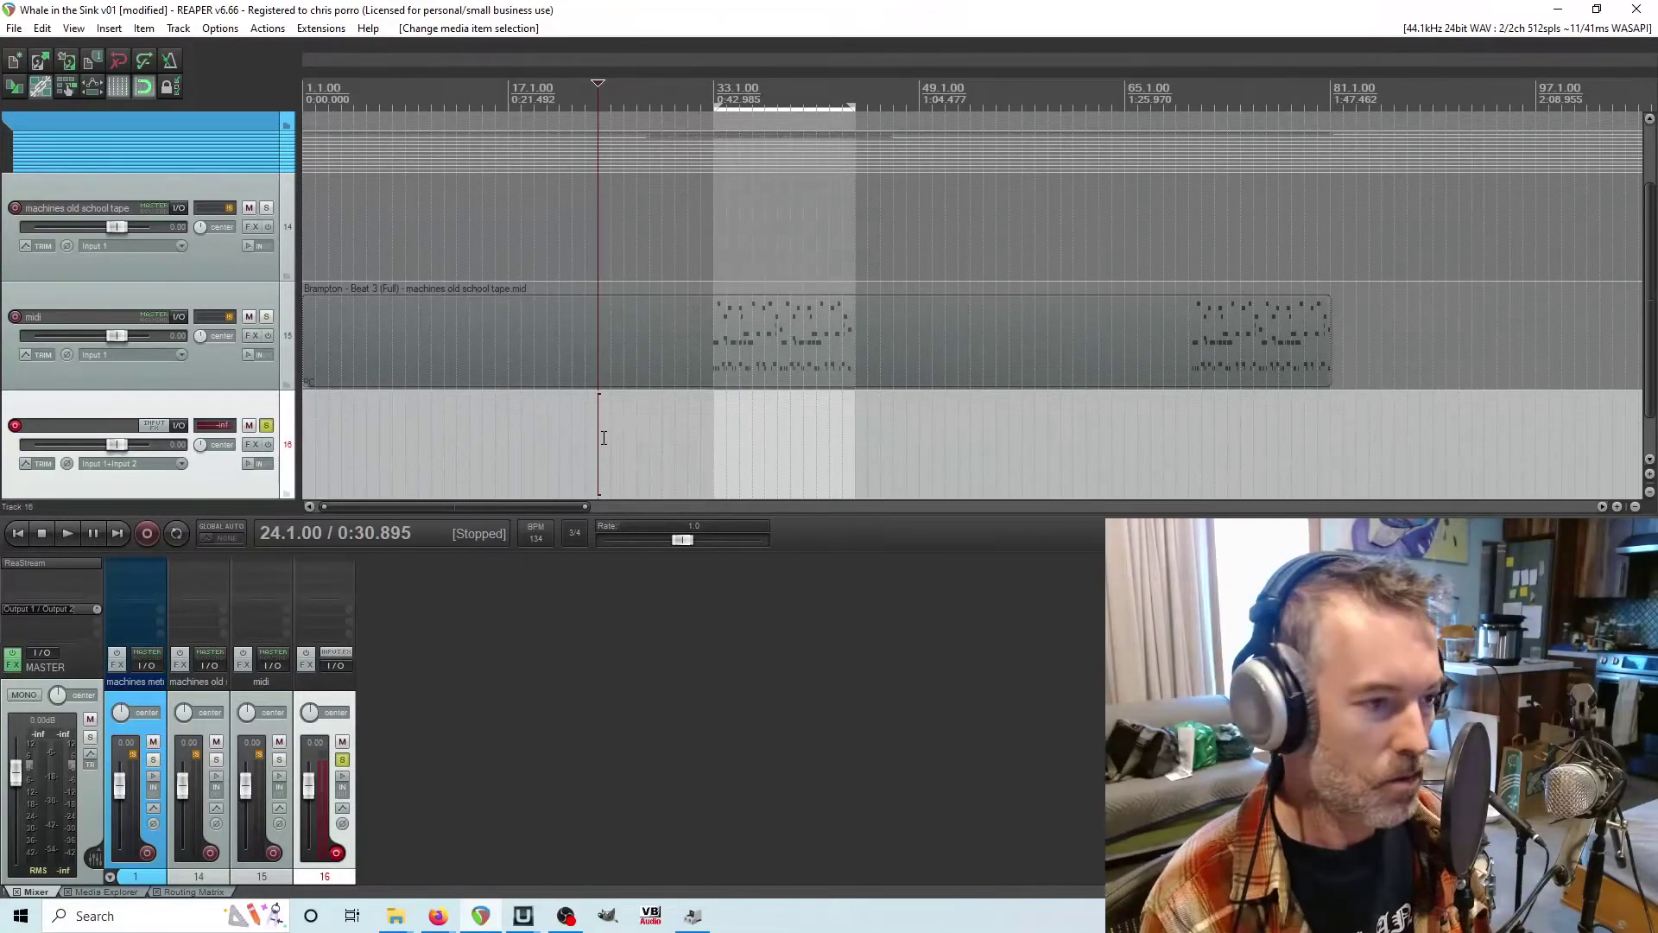
{"action": "key", "text": "ctrl+r"}
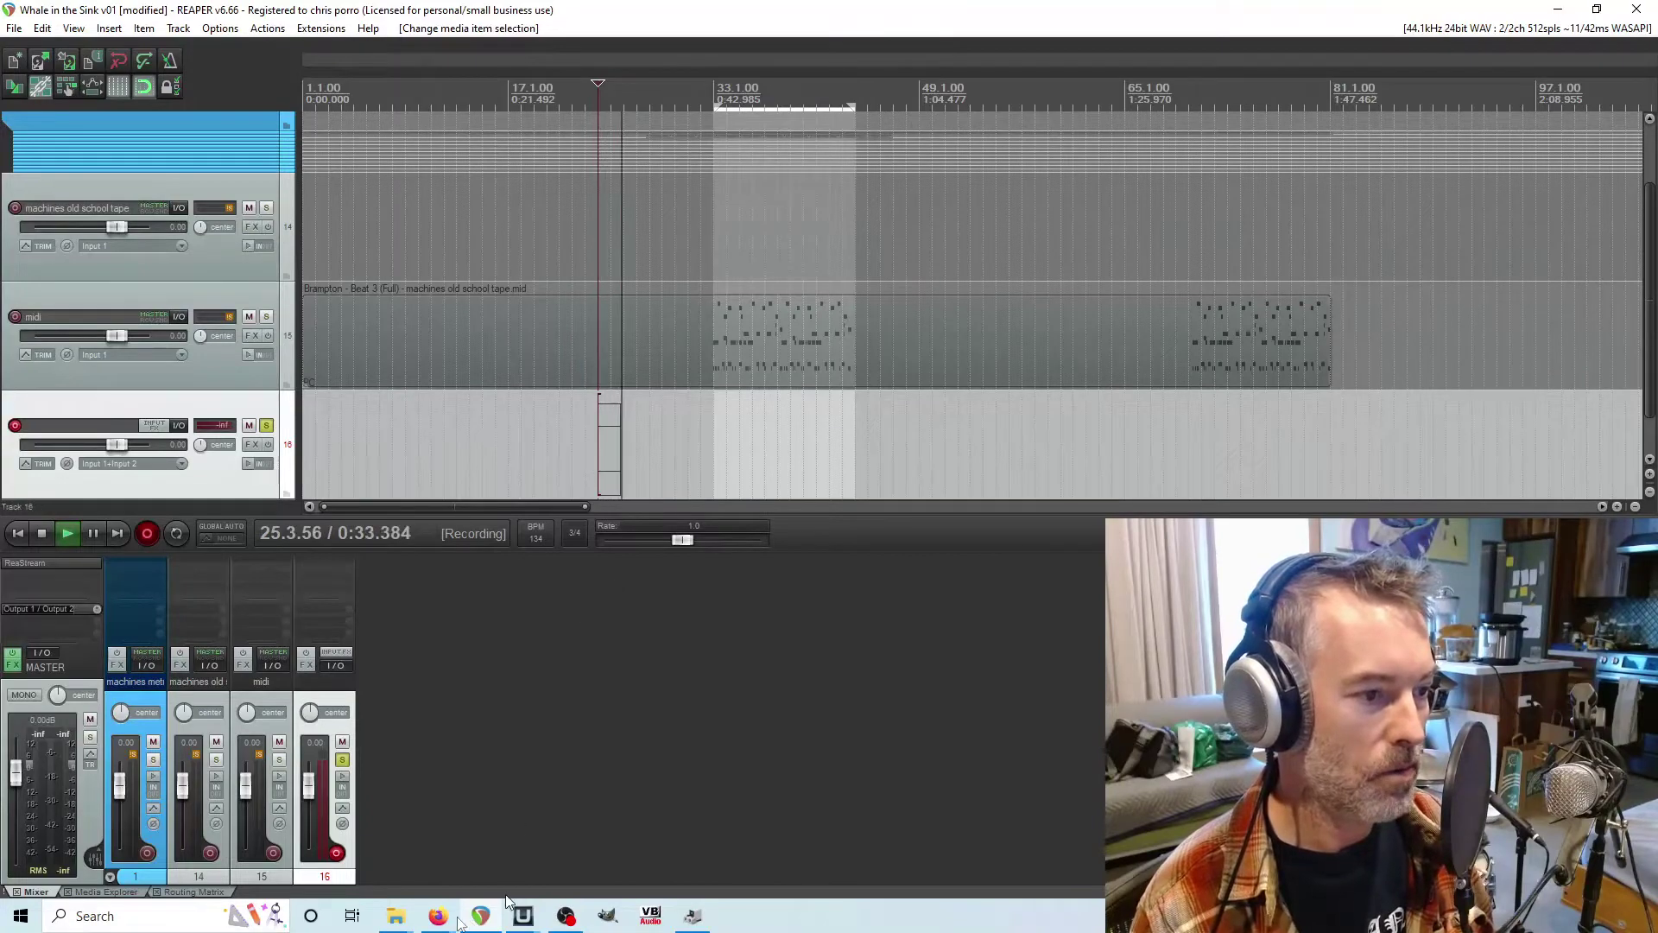
{"action": "mouse_move", "coordinate": [444, 918]}
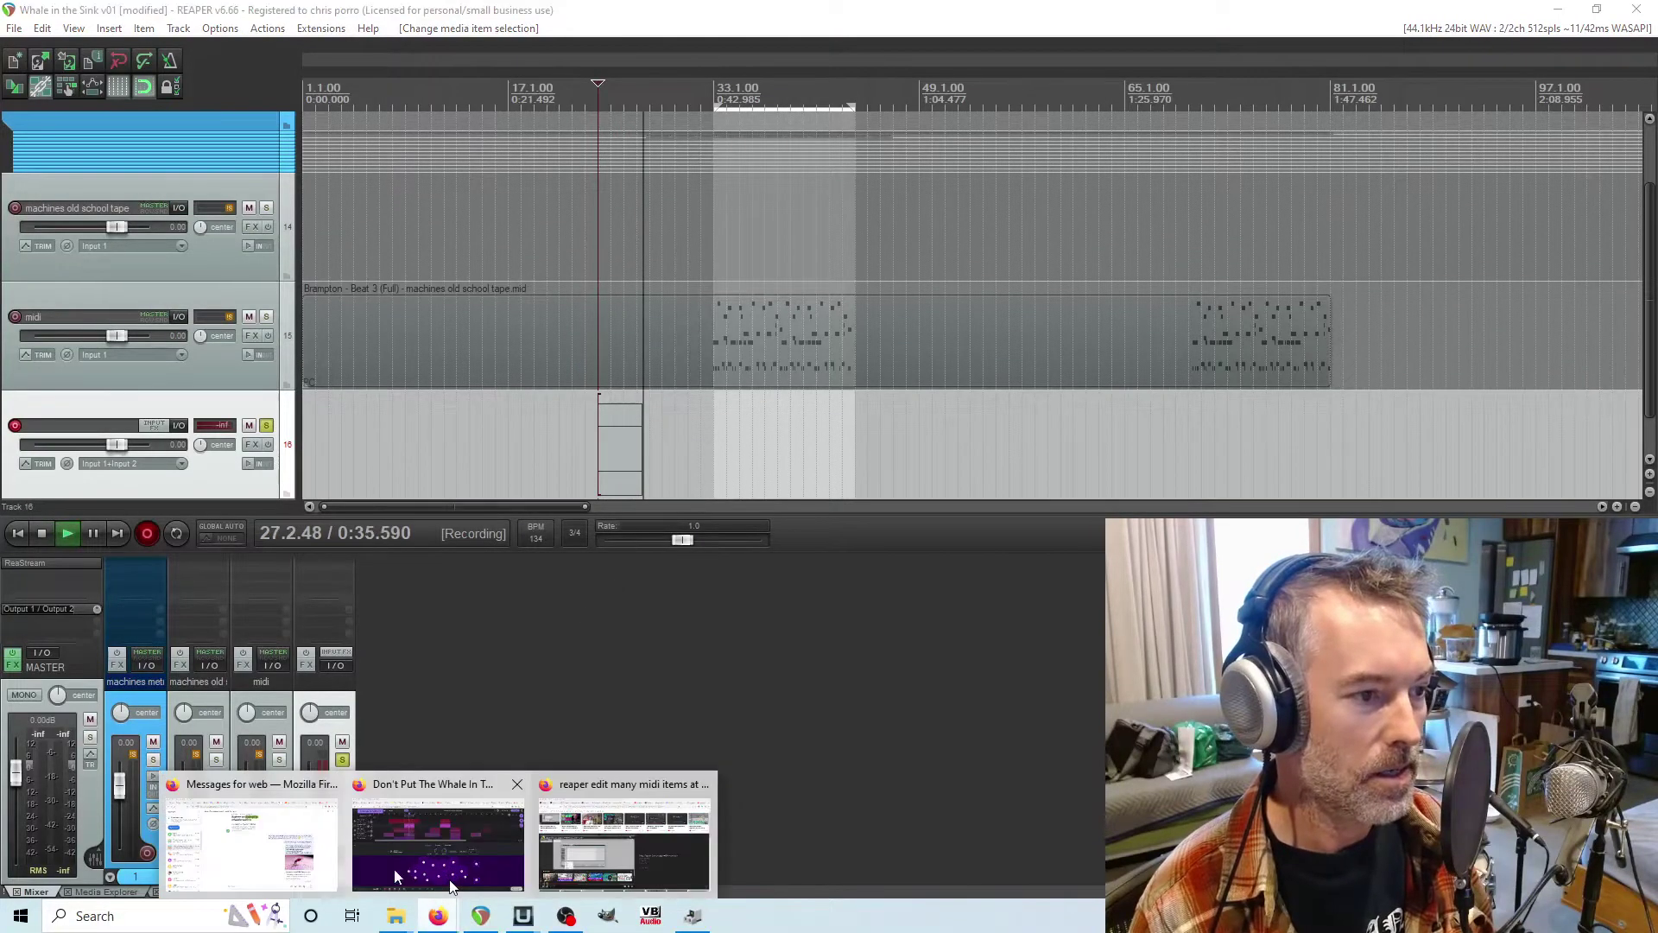
{"action": "left_click", "coordinate": [449, 886]}
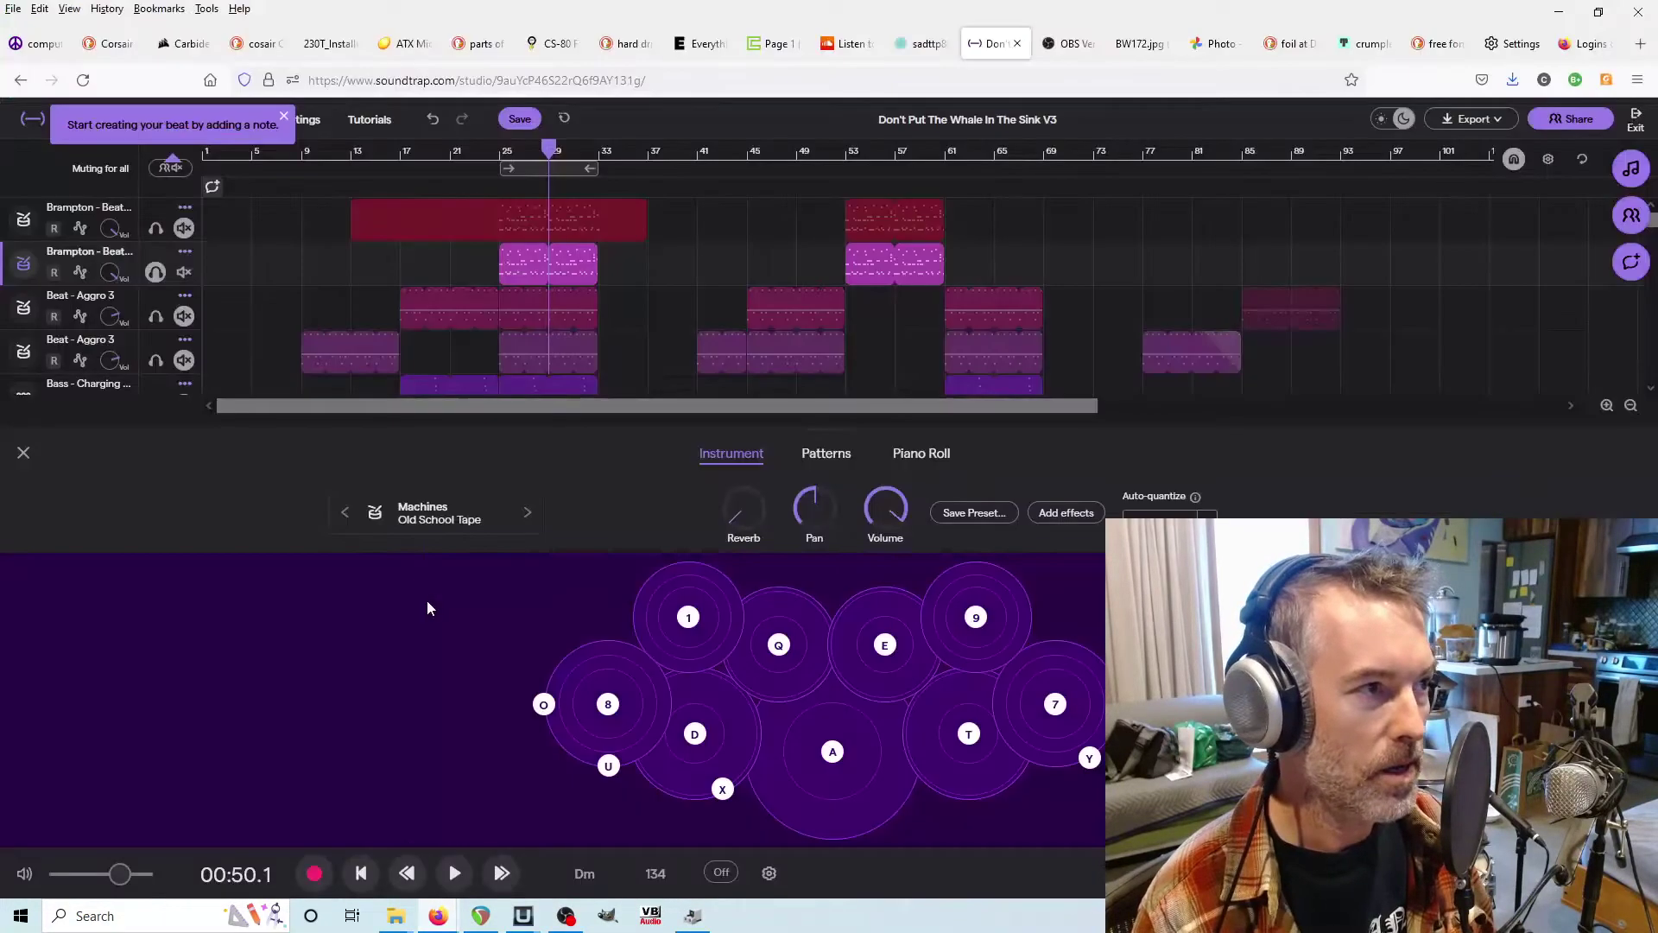
- Open the second track's pink drum clip notes in Soundtrap's Piano Roll
{"action": "right_click", "coordinate": [526, 271]}
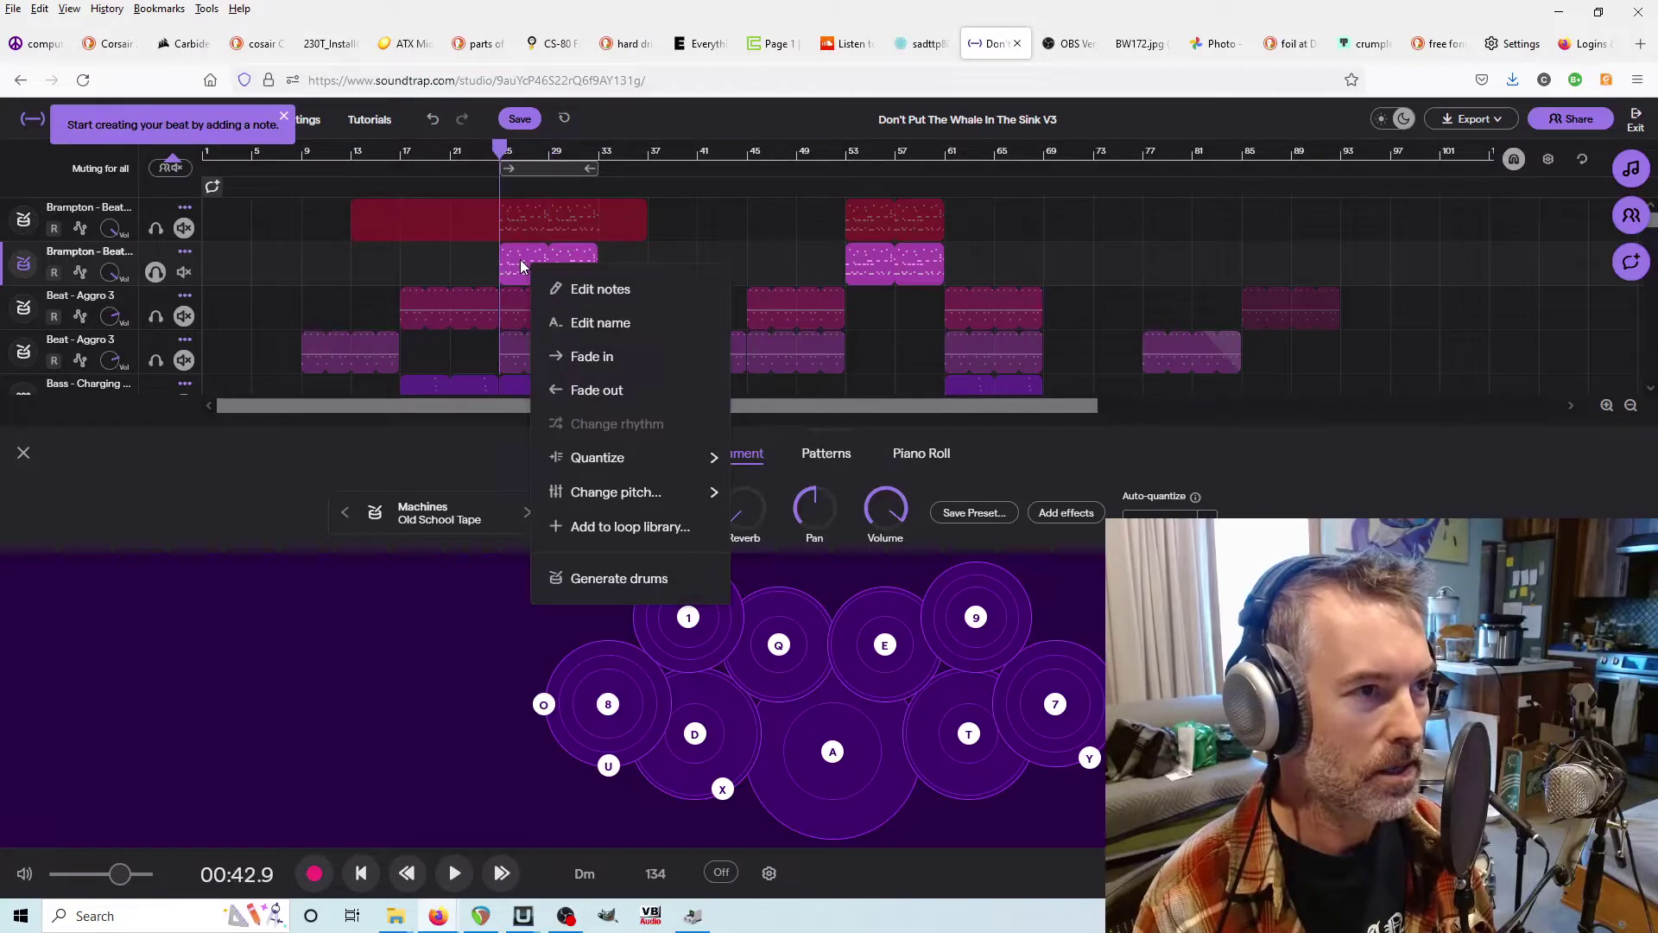
{"action": "left_click", "coordinate": [603, 290]}
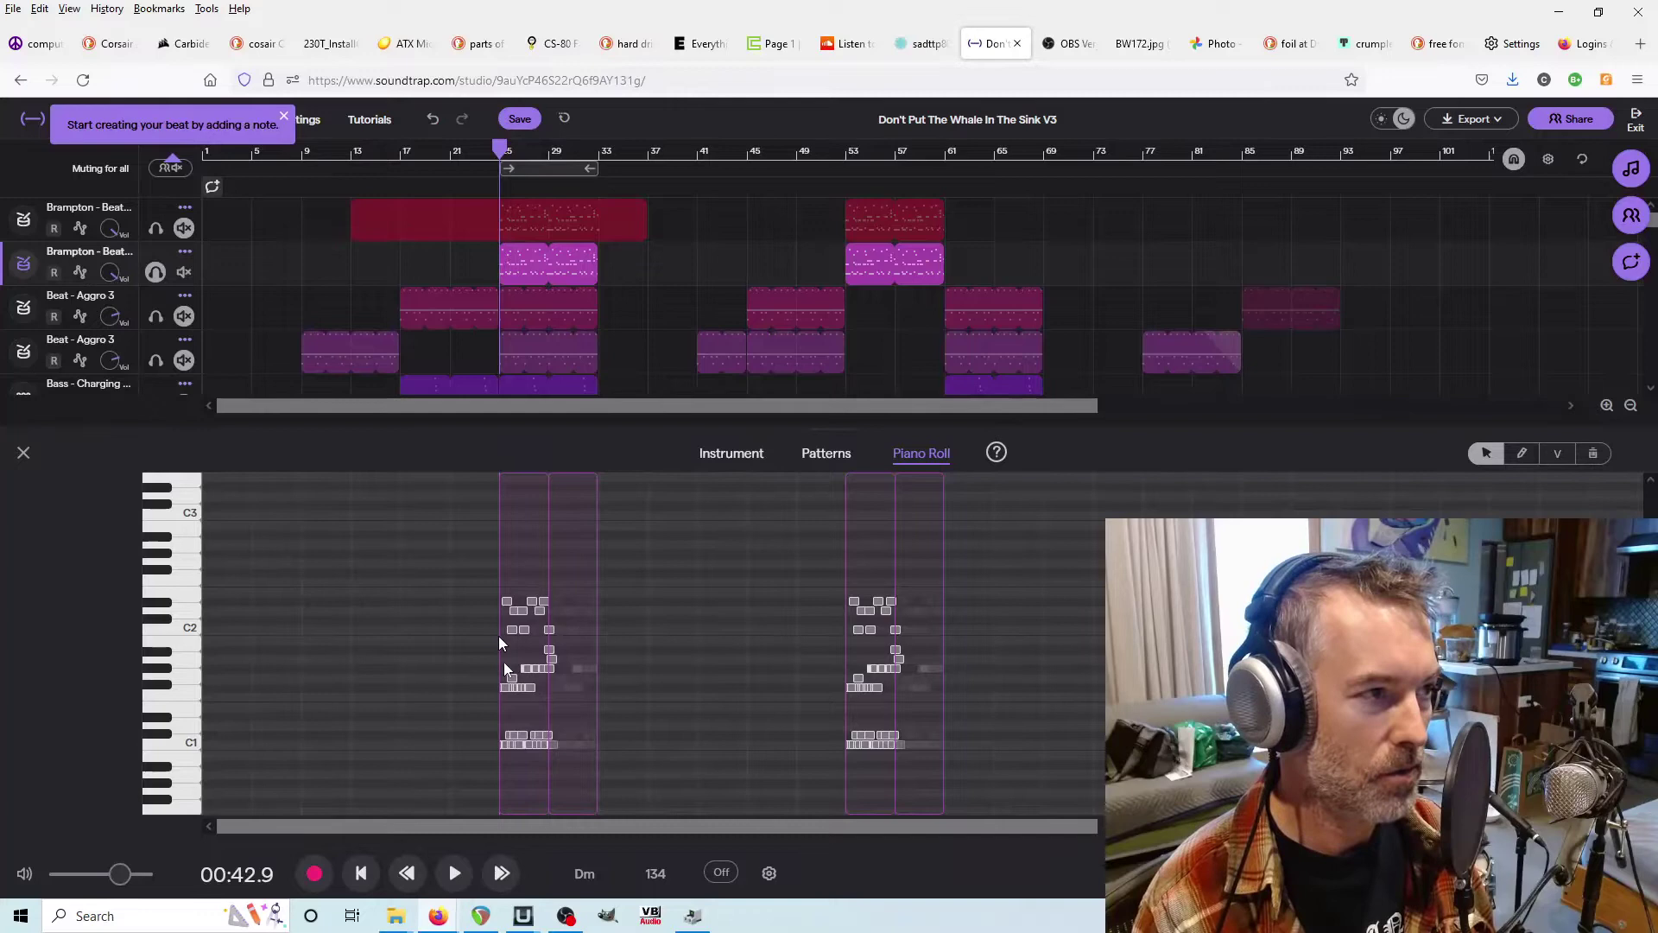
{"action": "left_click", "coordinate": [23, 263]}
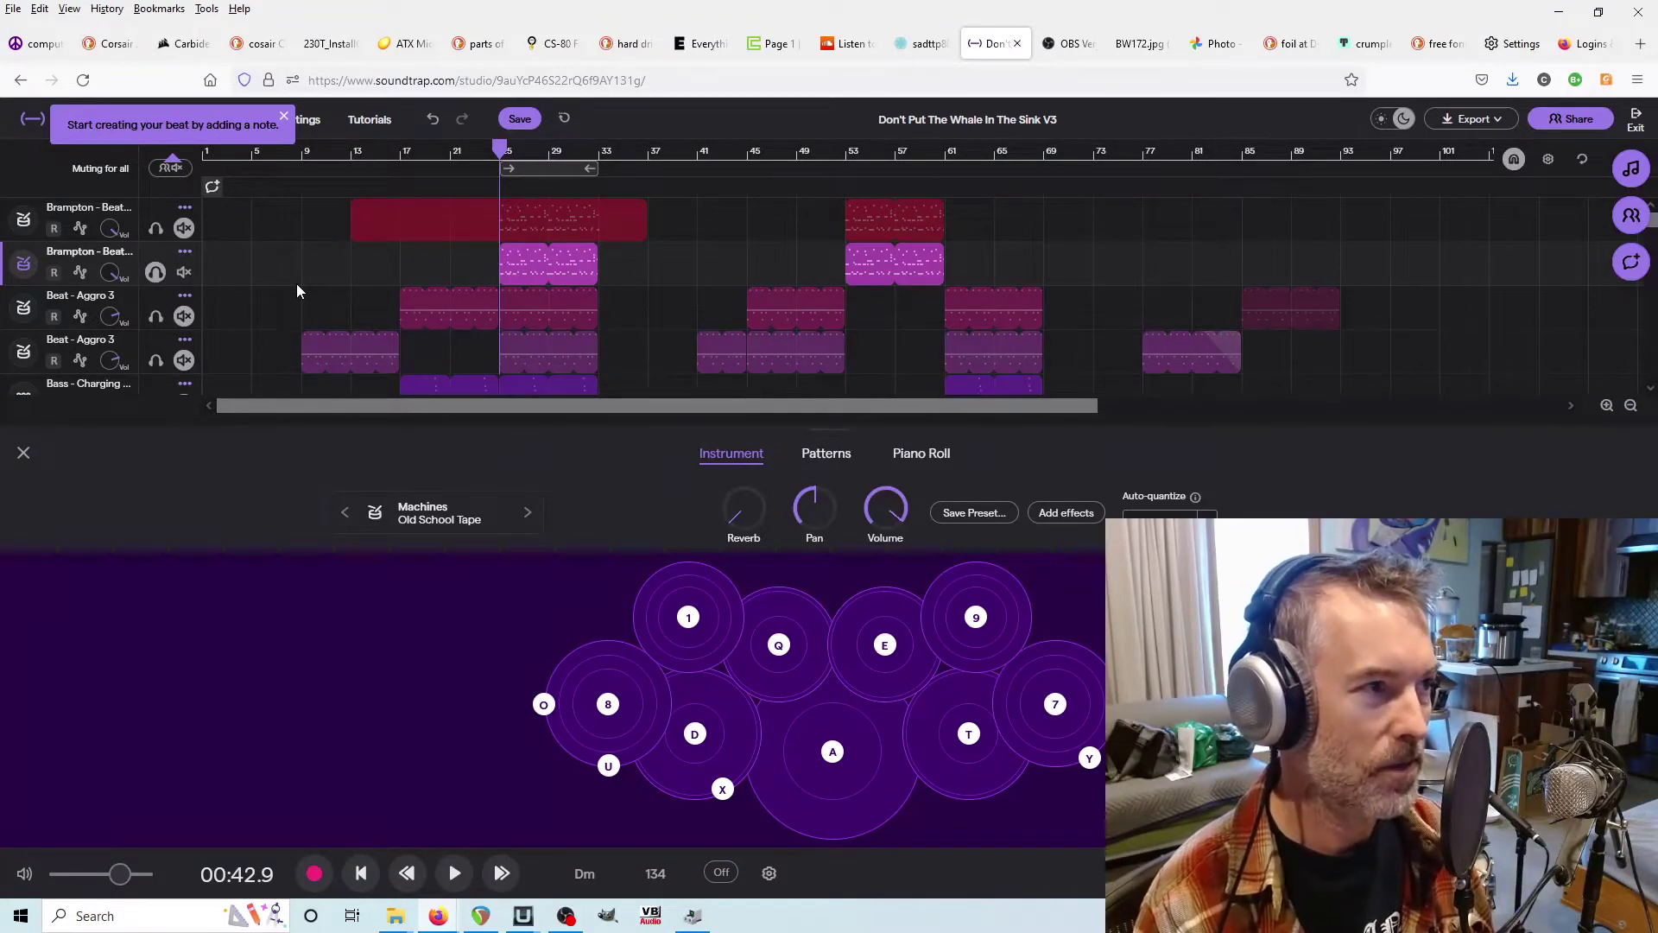
{"action": "left_click", "coordinate": [533, 270]}
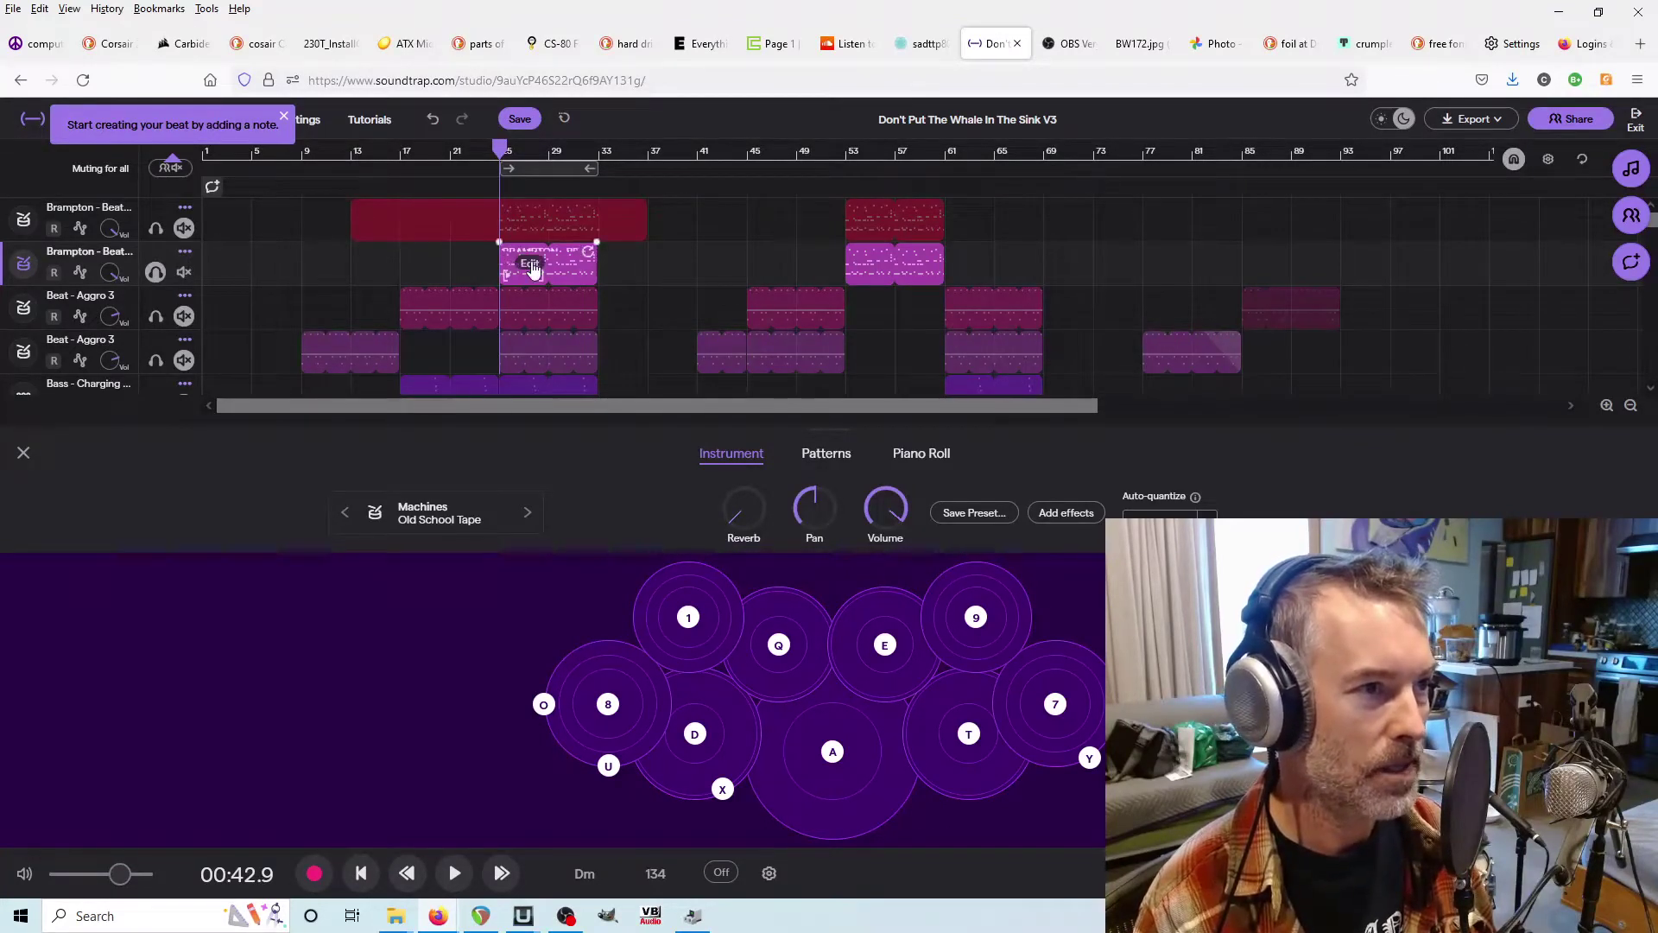
{"action": "right_click", "coordinate": [533, 269]}
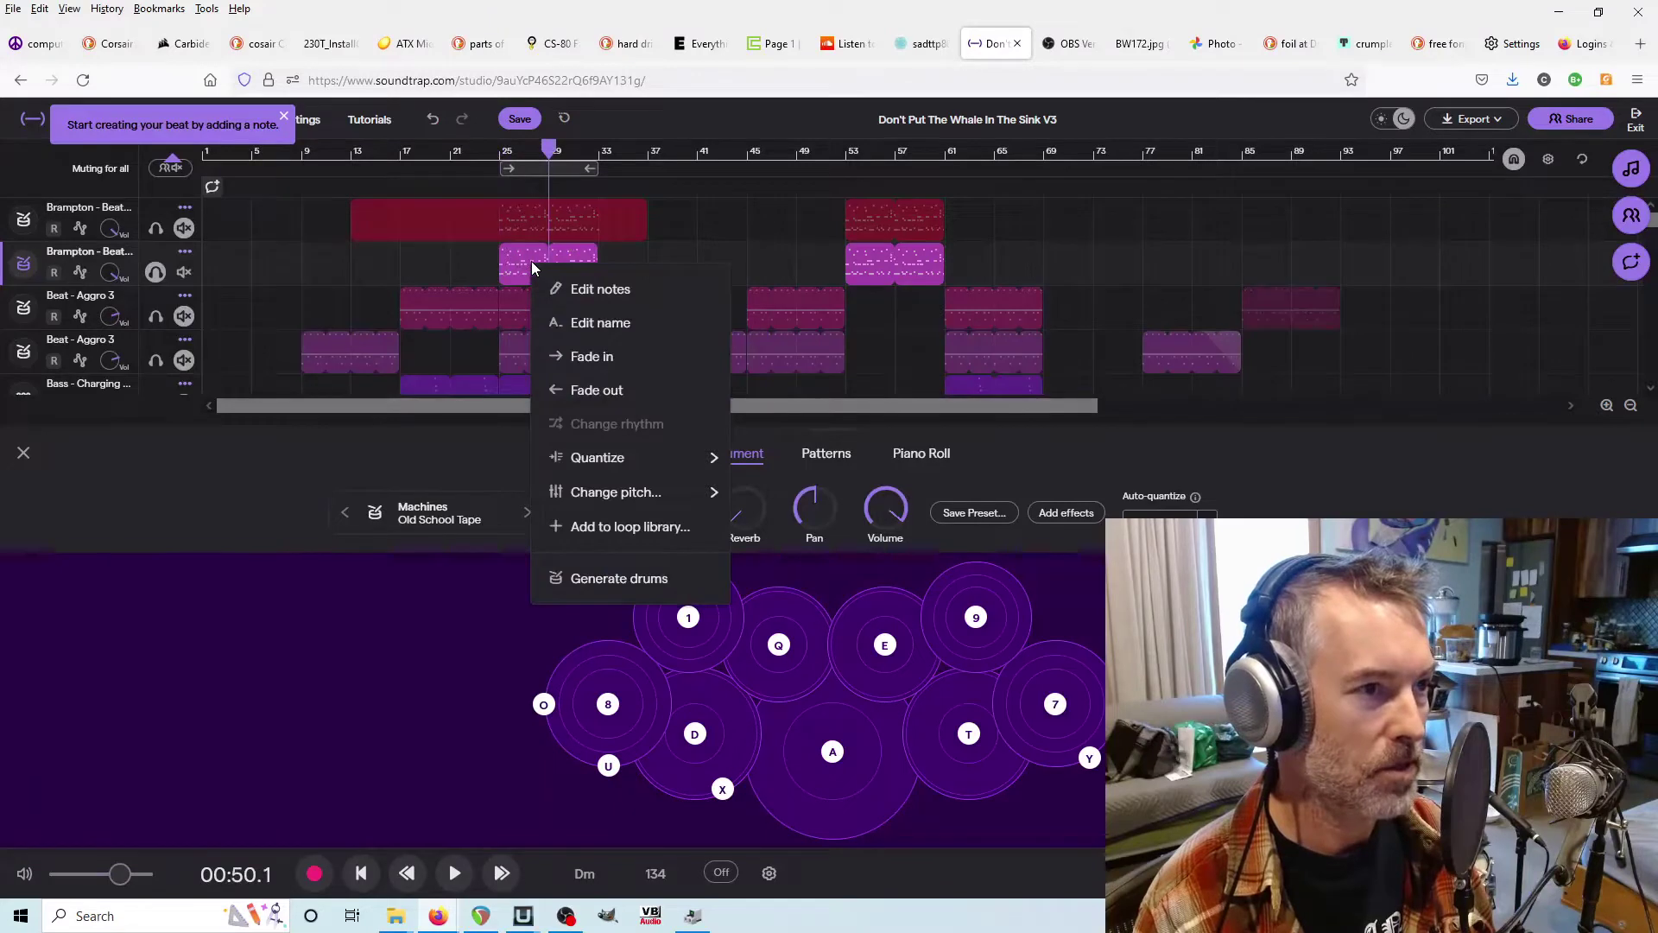
{"action": "left_click", "coordinate": [586, 290]}
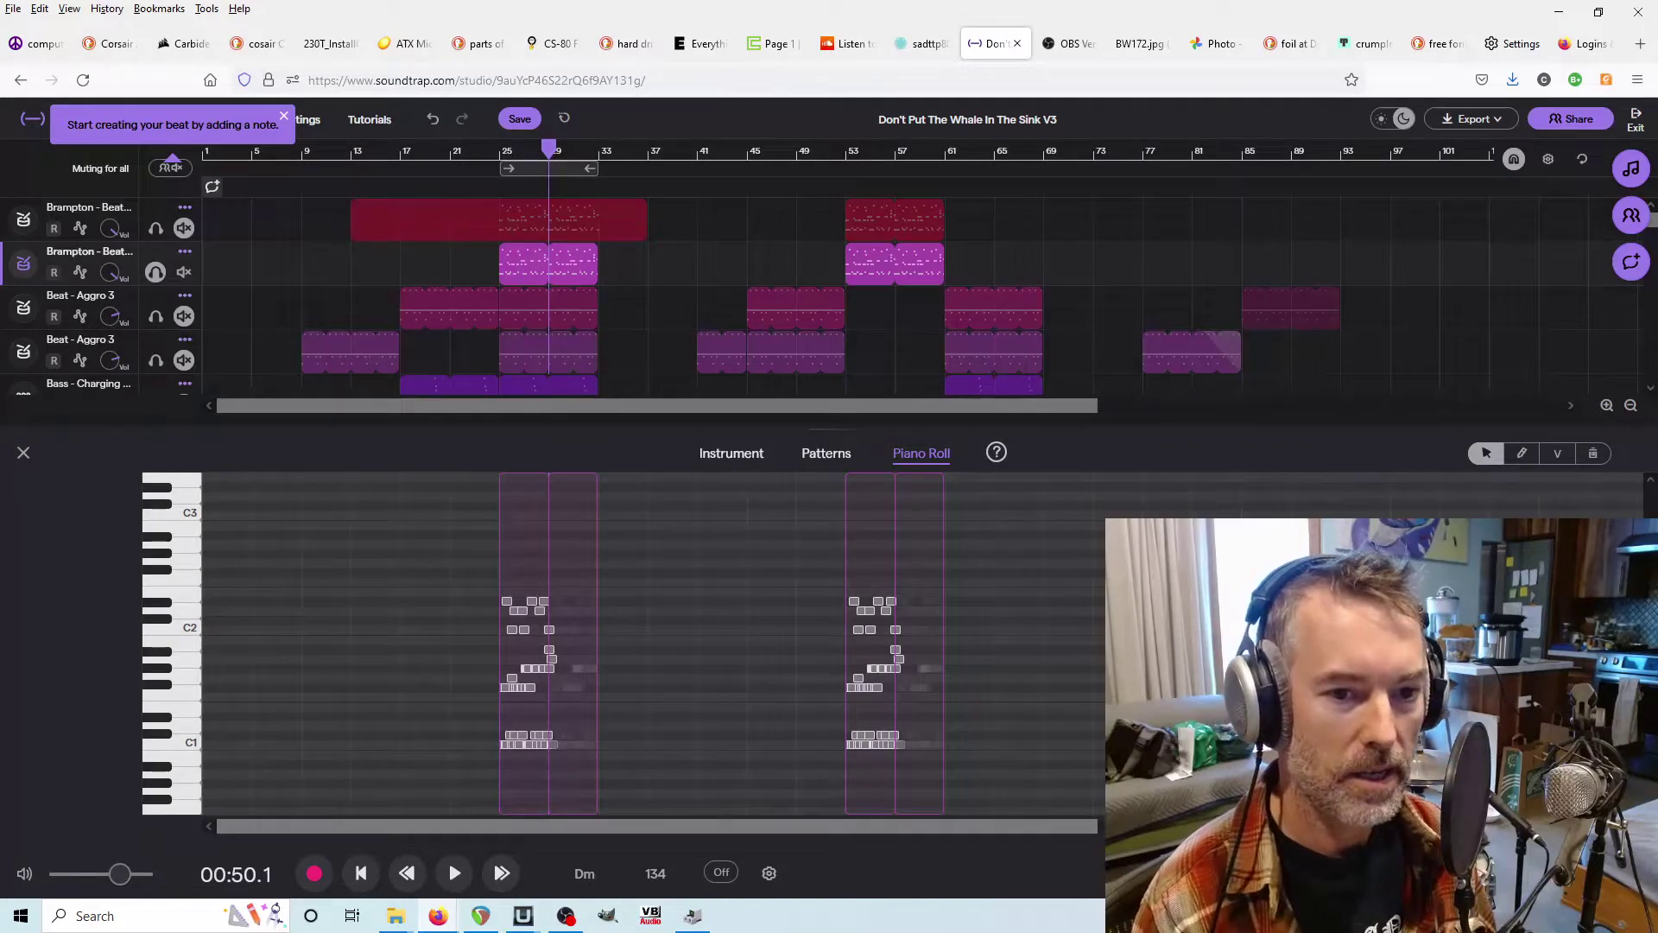
- Zoom the piano roll and audition drum notes C1, Db1, Bb1 and Eb2 one by one
{"action": "key", "text": "plus"}
{"action": "key", "text": "plus"}
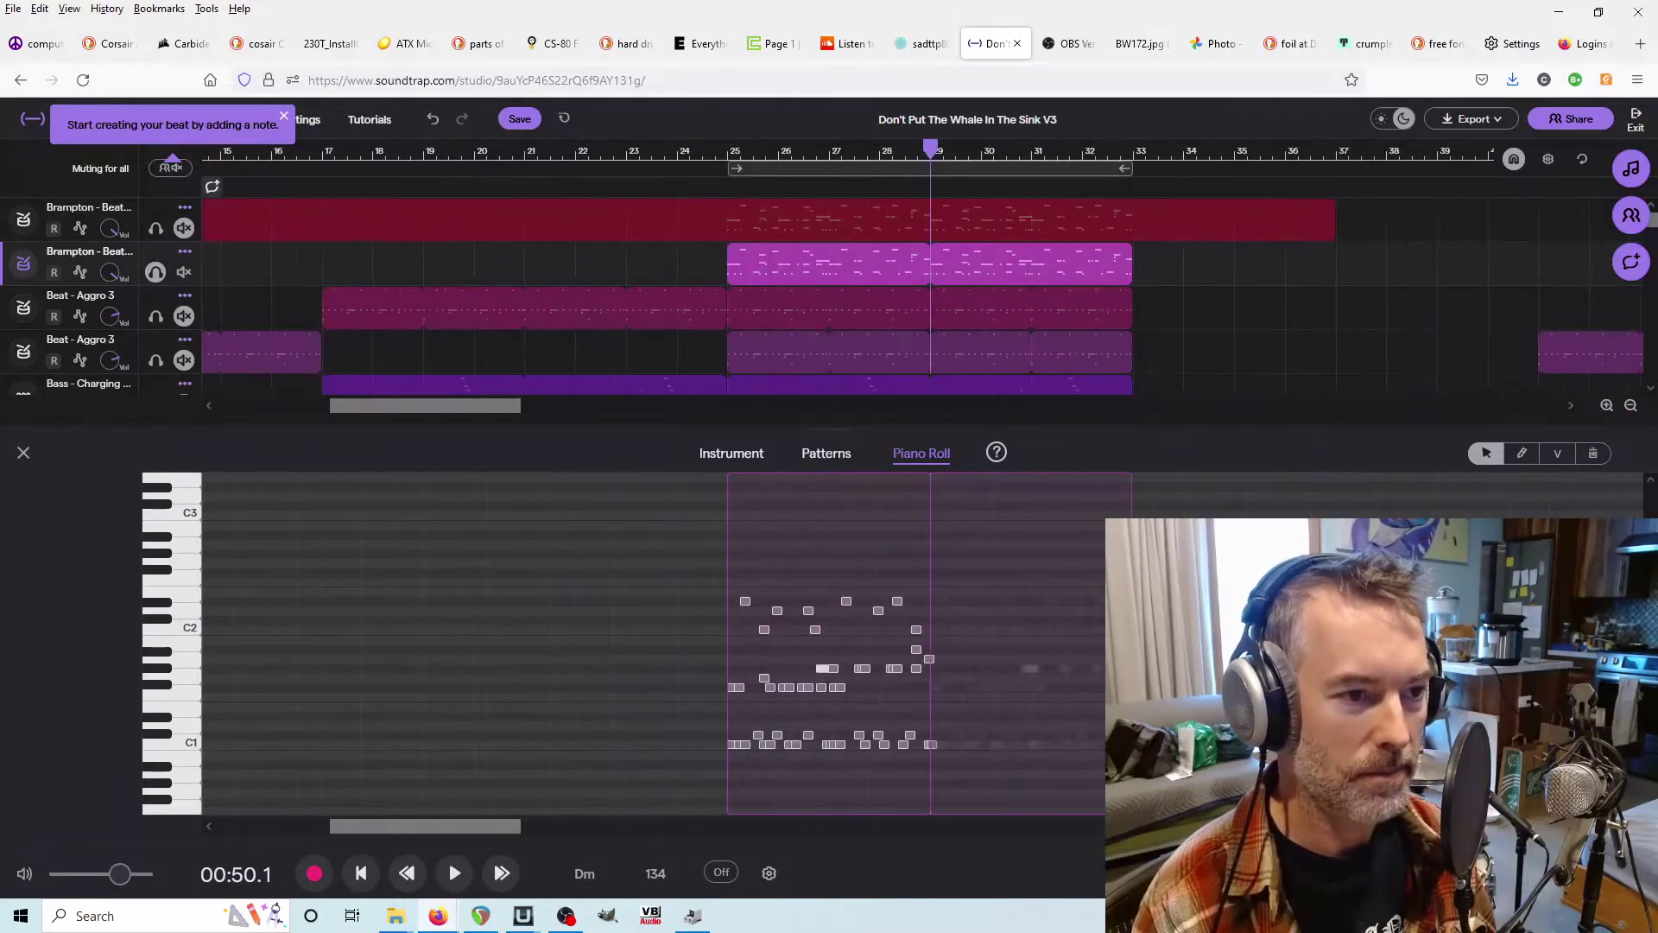
{"action": "left_click", "coordinate": [865, 744]}
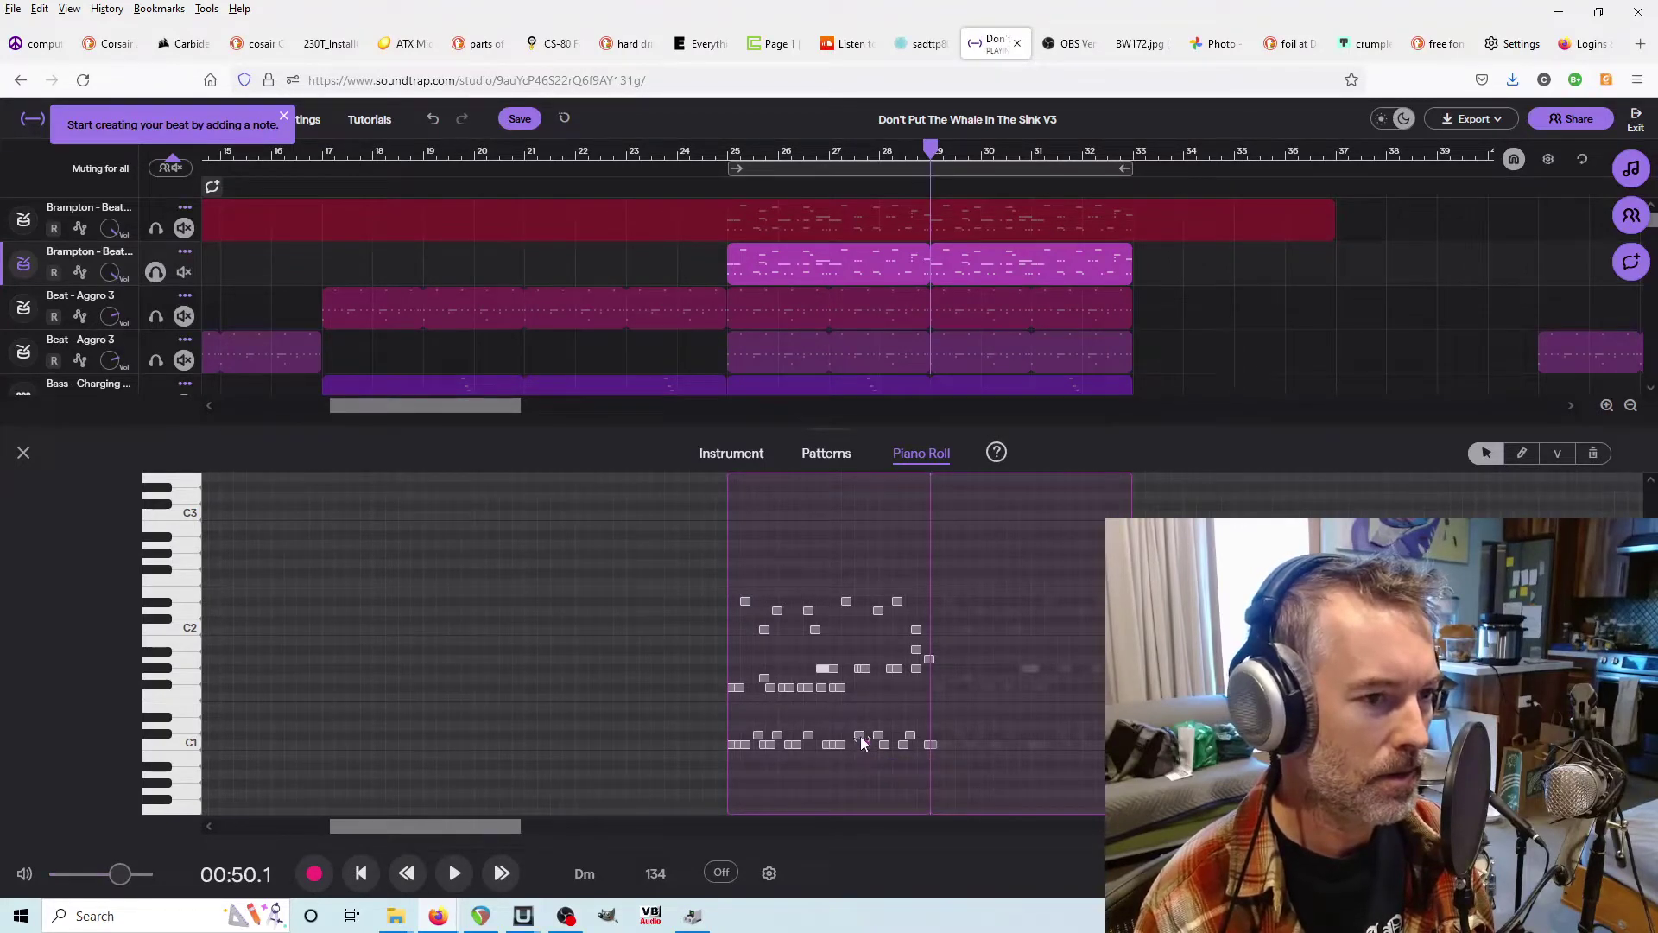
{"action": "left_click", "coordinate": [860, 735]}
{"action": "left_click", "coordinate": [833, 669]}
{"action": "left_click", "coordinate": [928, 661]}
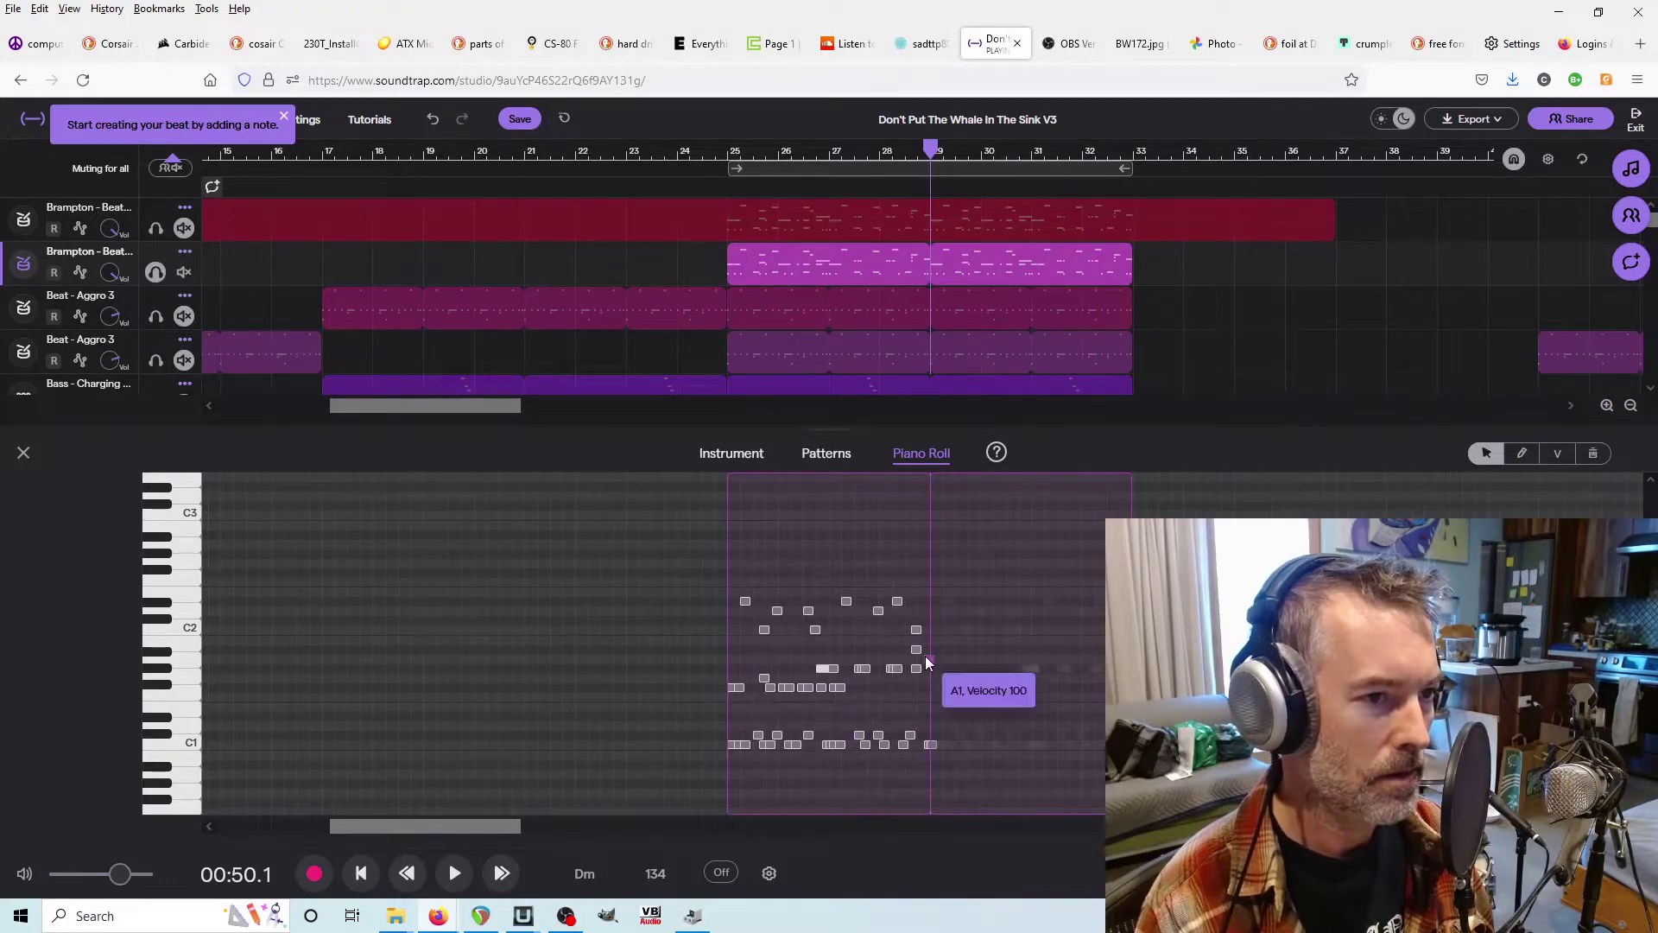
{"action": "left_click", "coordinate": [916, 650]}
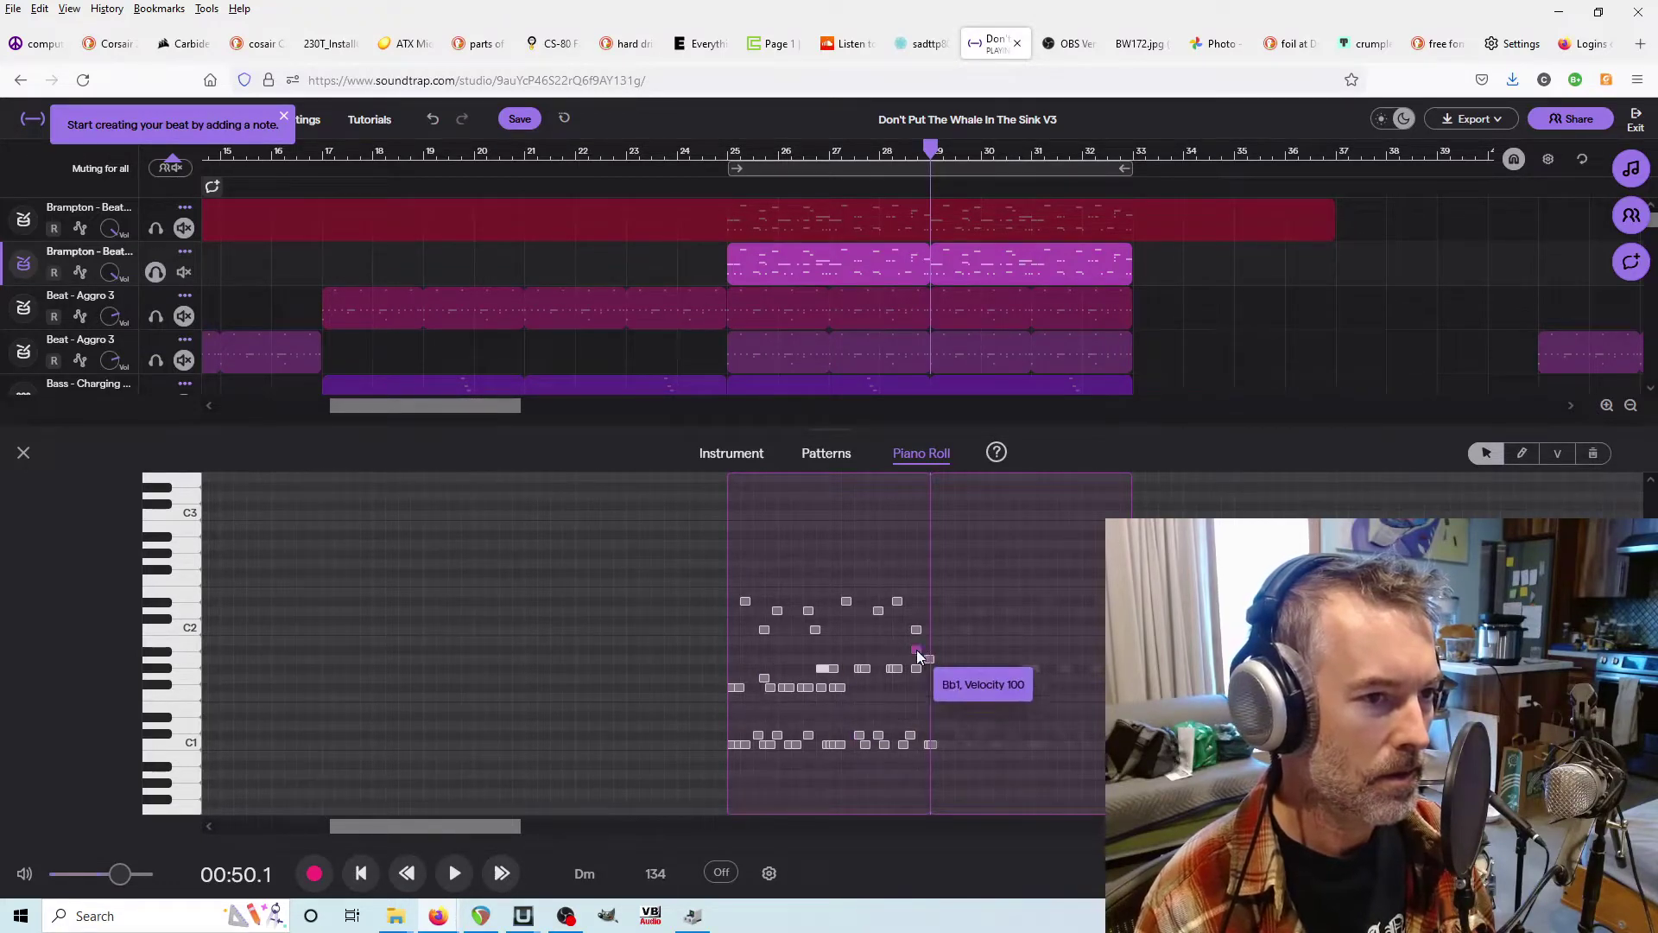
{"action": "left_click", "coordinate": [897, 603]}
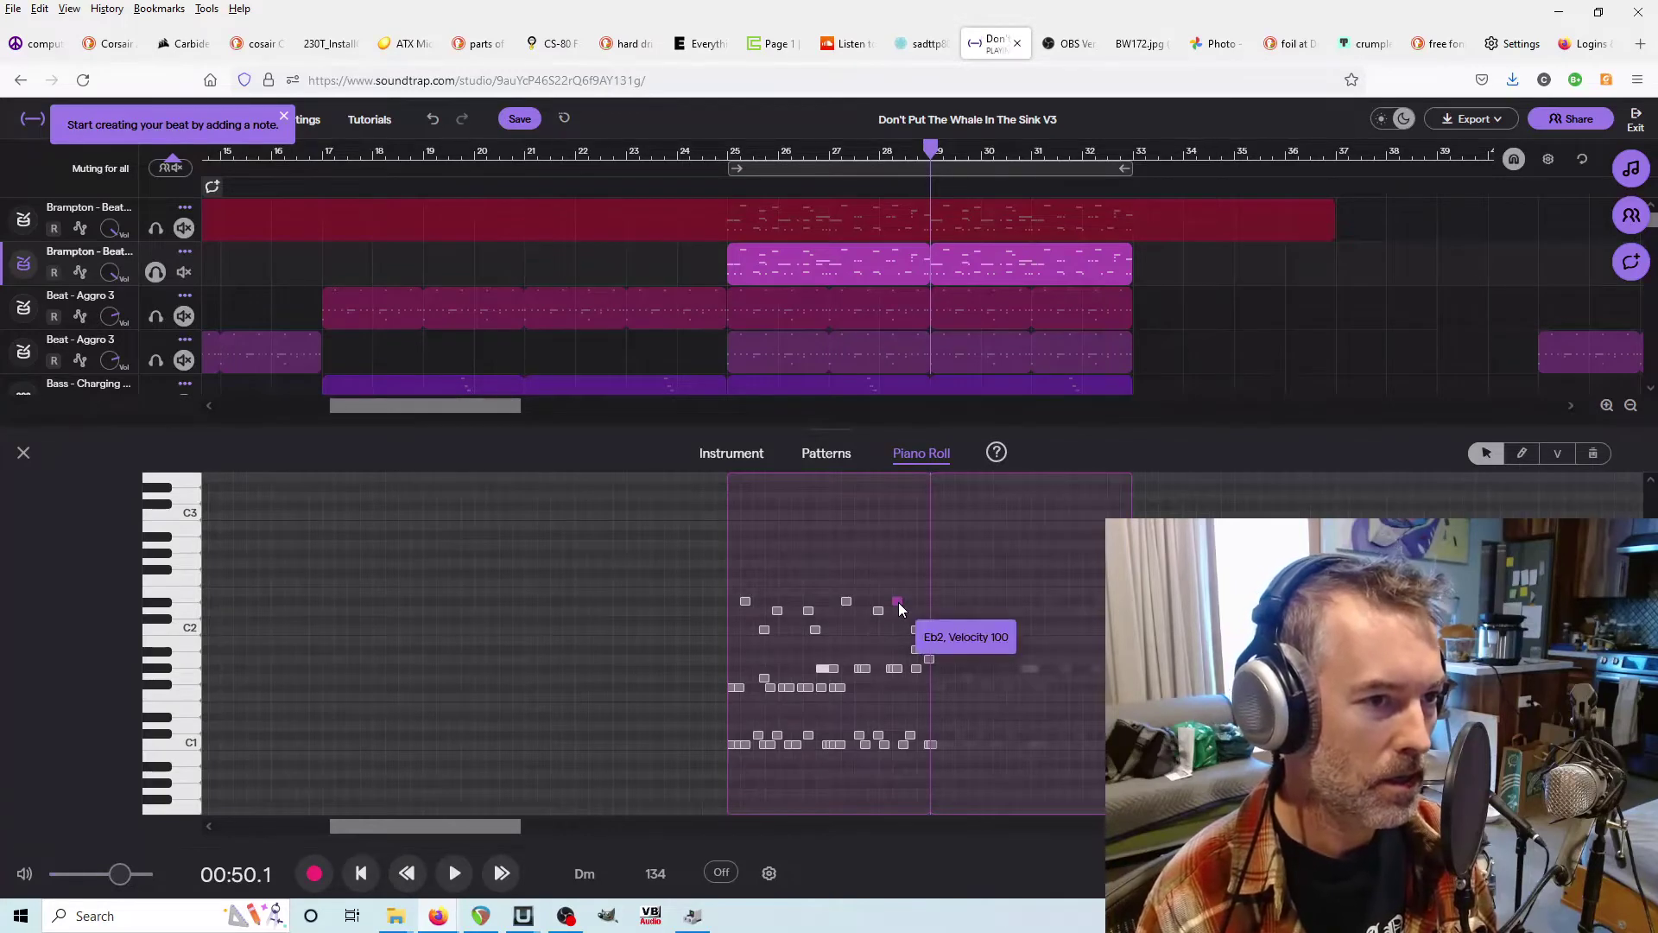
{"action": "mouse_move", "coordinate": [899, 603]}
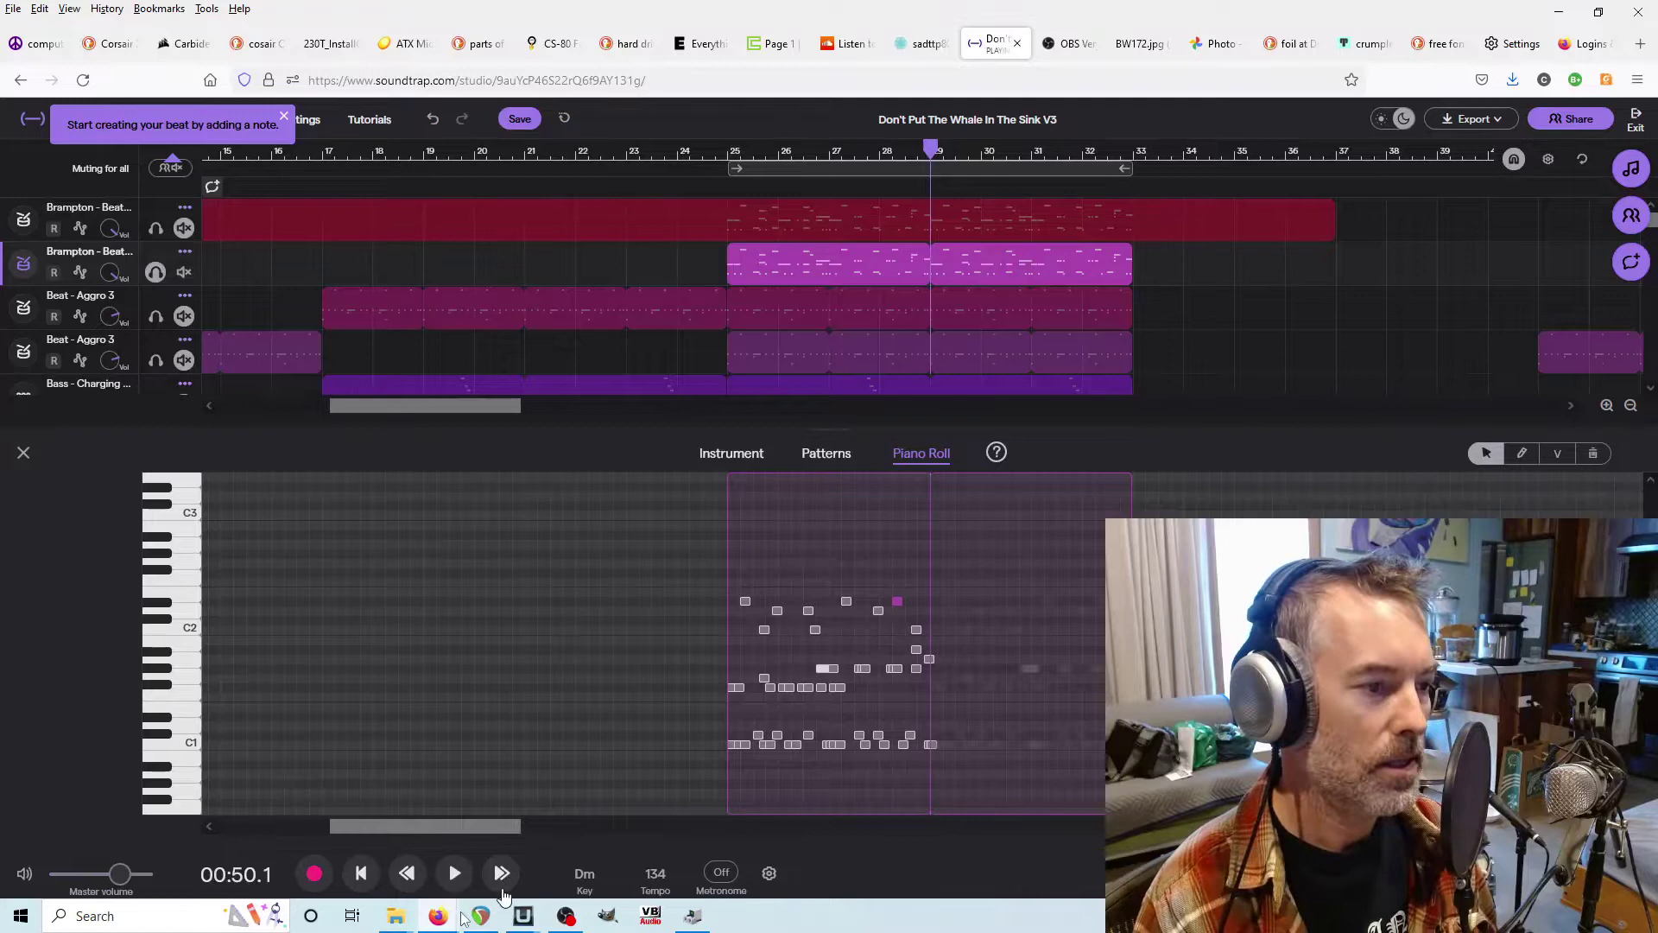
- Stop the recording and keep 16-221003_1701.wav on track 16
{"action": "left_click", "coordinate": [483, 917]}
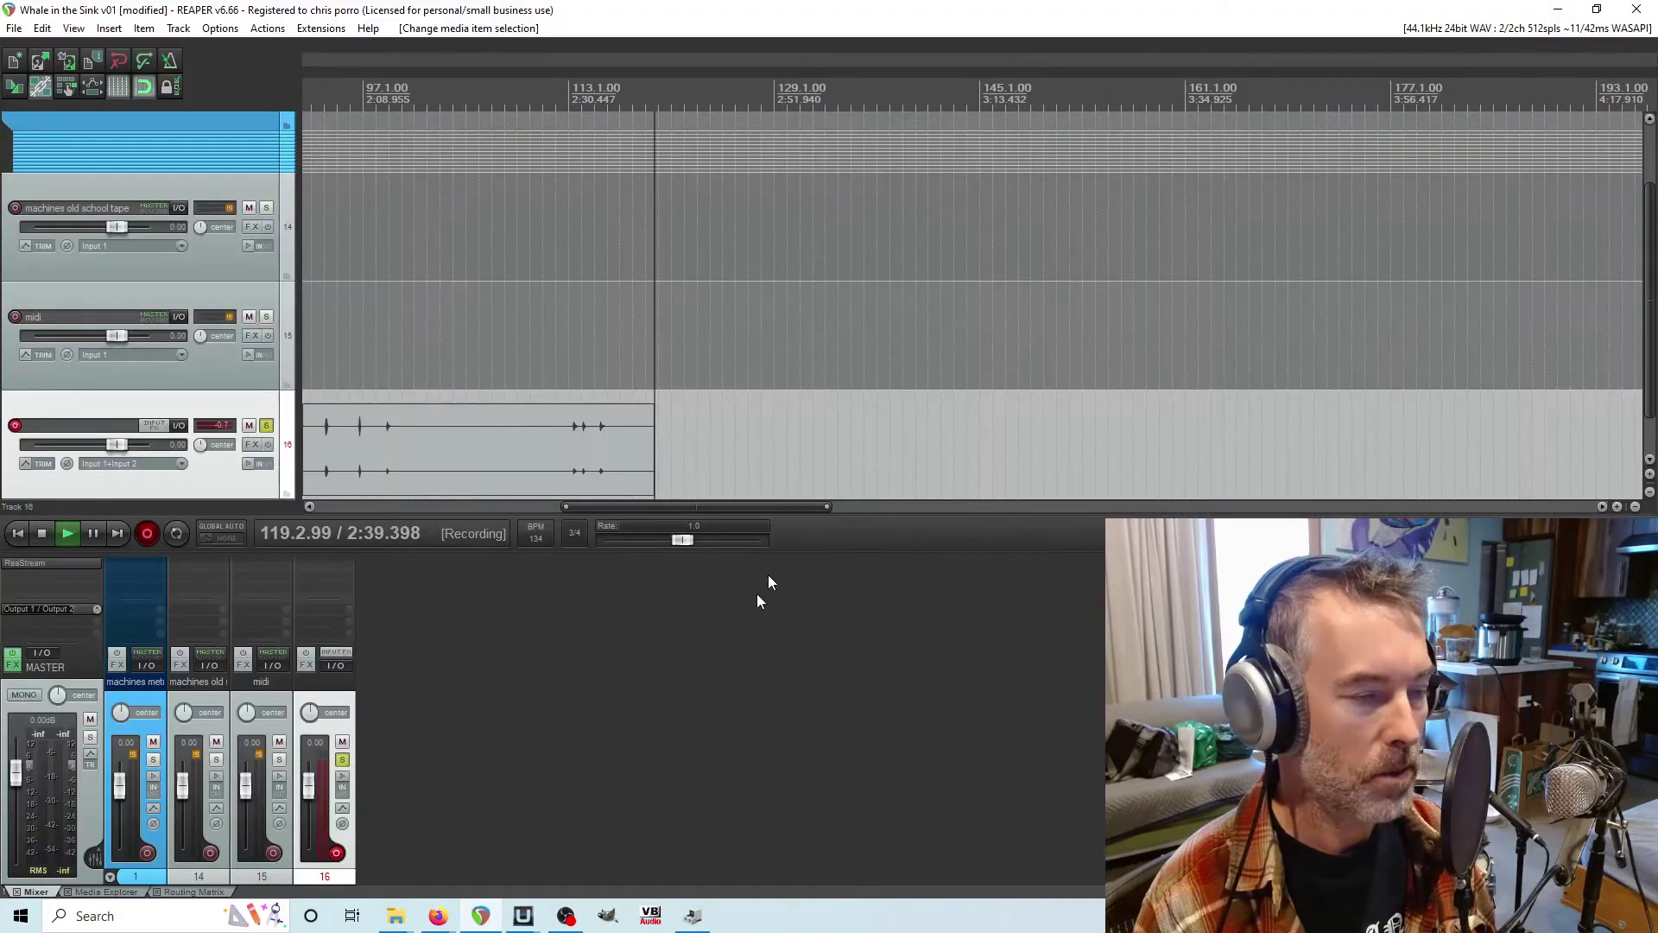
{"action": "key", "text": "space"}
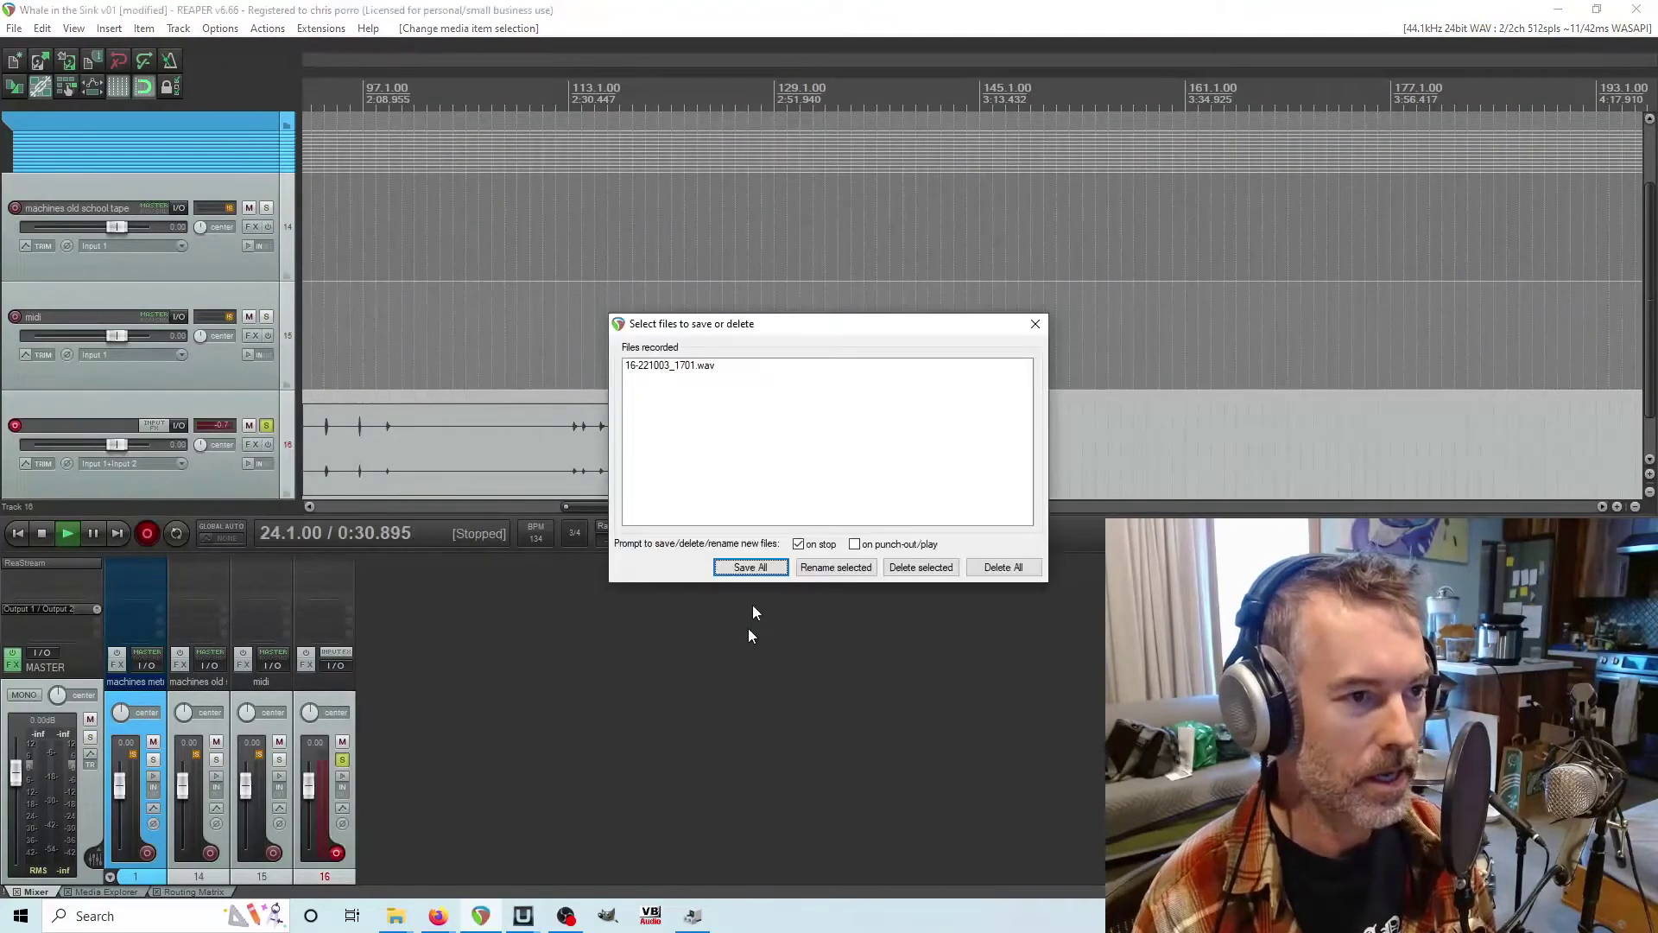
{"action": "left_click", "coordinate": [751, 566]}
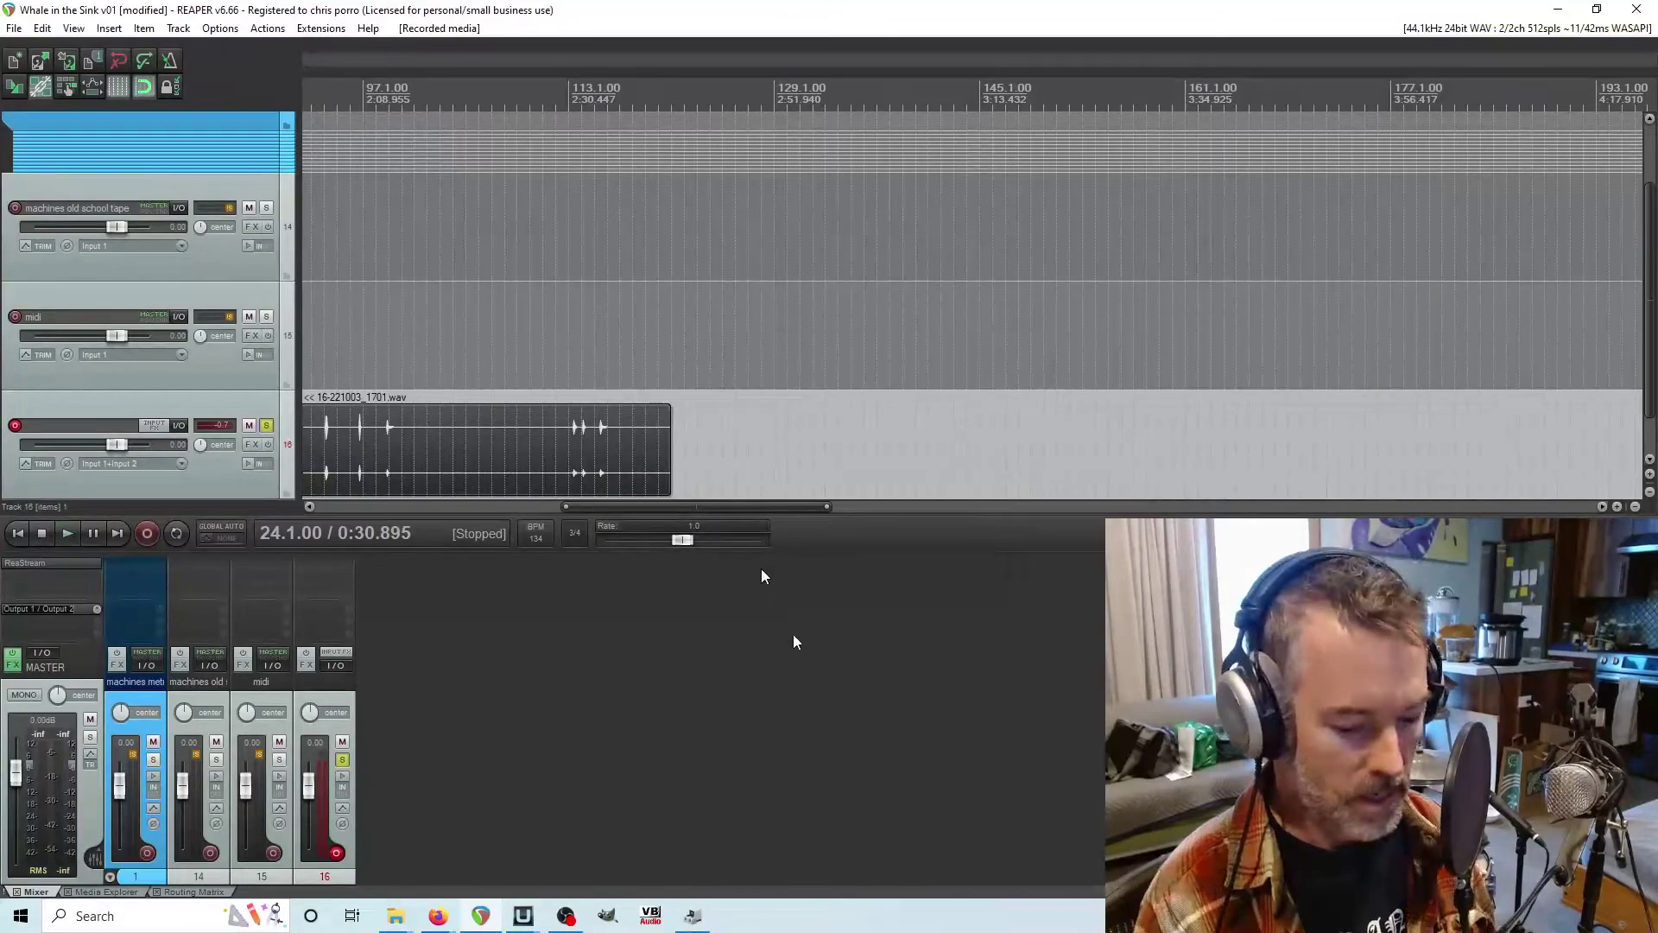
- Switch the audio system in preferences to ASIO using the UMC ASIO Driver
{"action": "key", "text": "ctrl+p"}
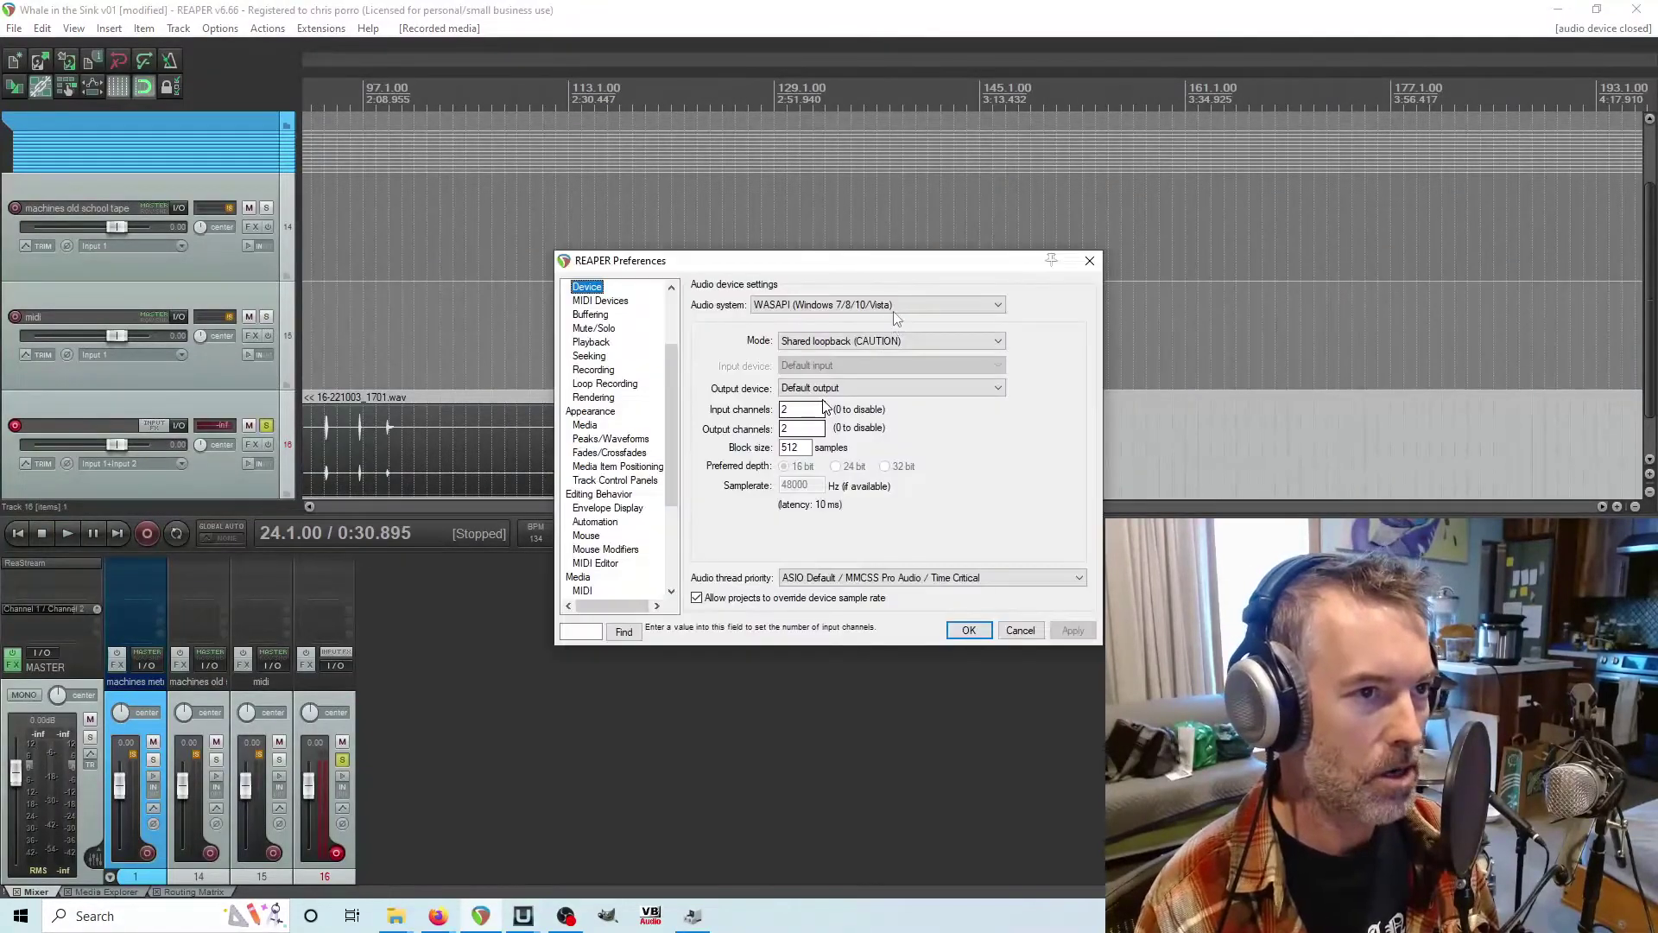
{"action": "left_click", "coordinate": [893, 311]}
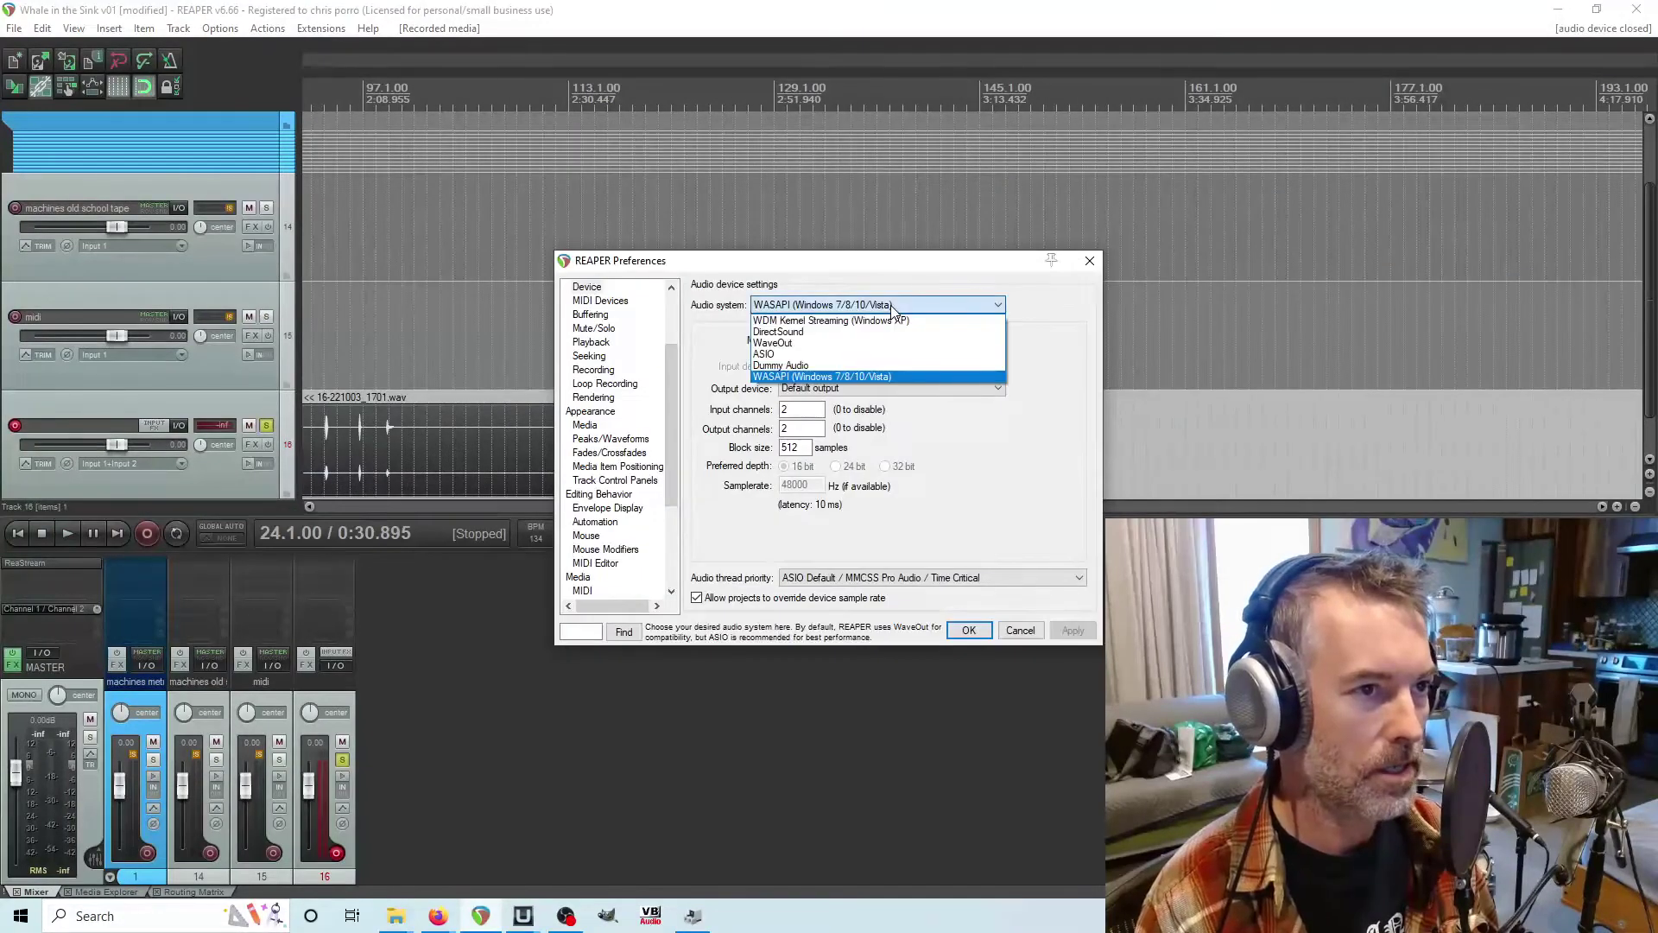
{"action": "left_click", "coordinate": [878, 355]}
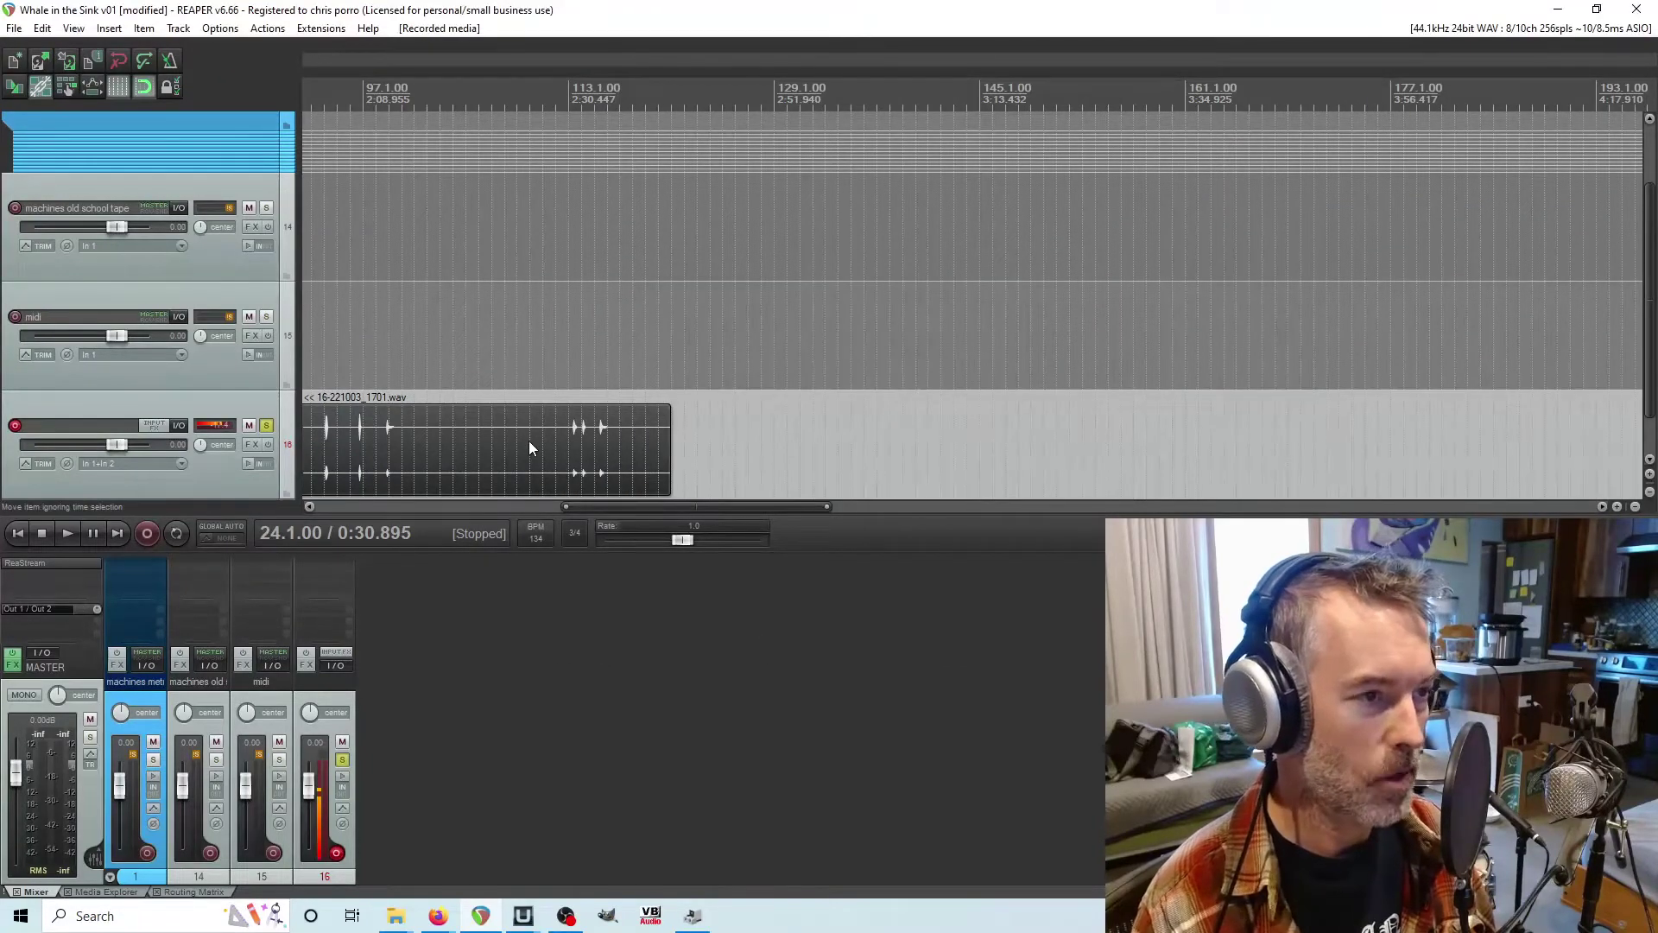
- Trim the empty tail and silent start off the track 16 recording
{"action": "left_click", "coordinate": [529, 448]}
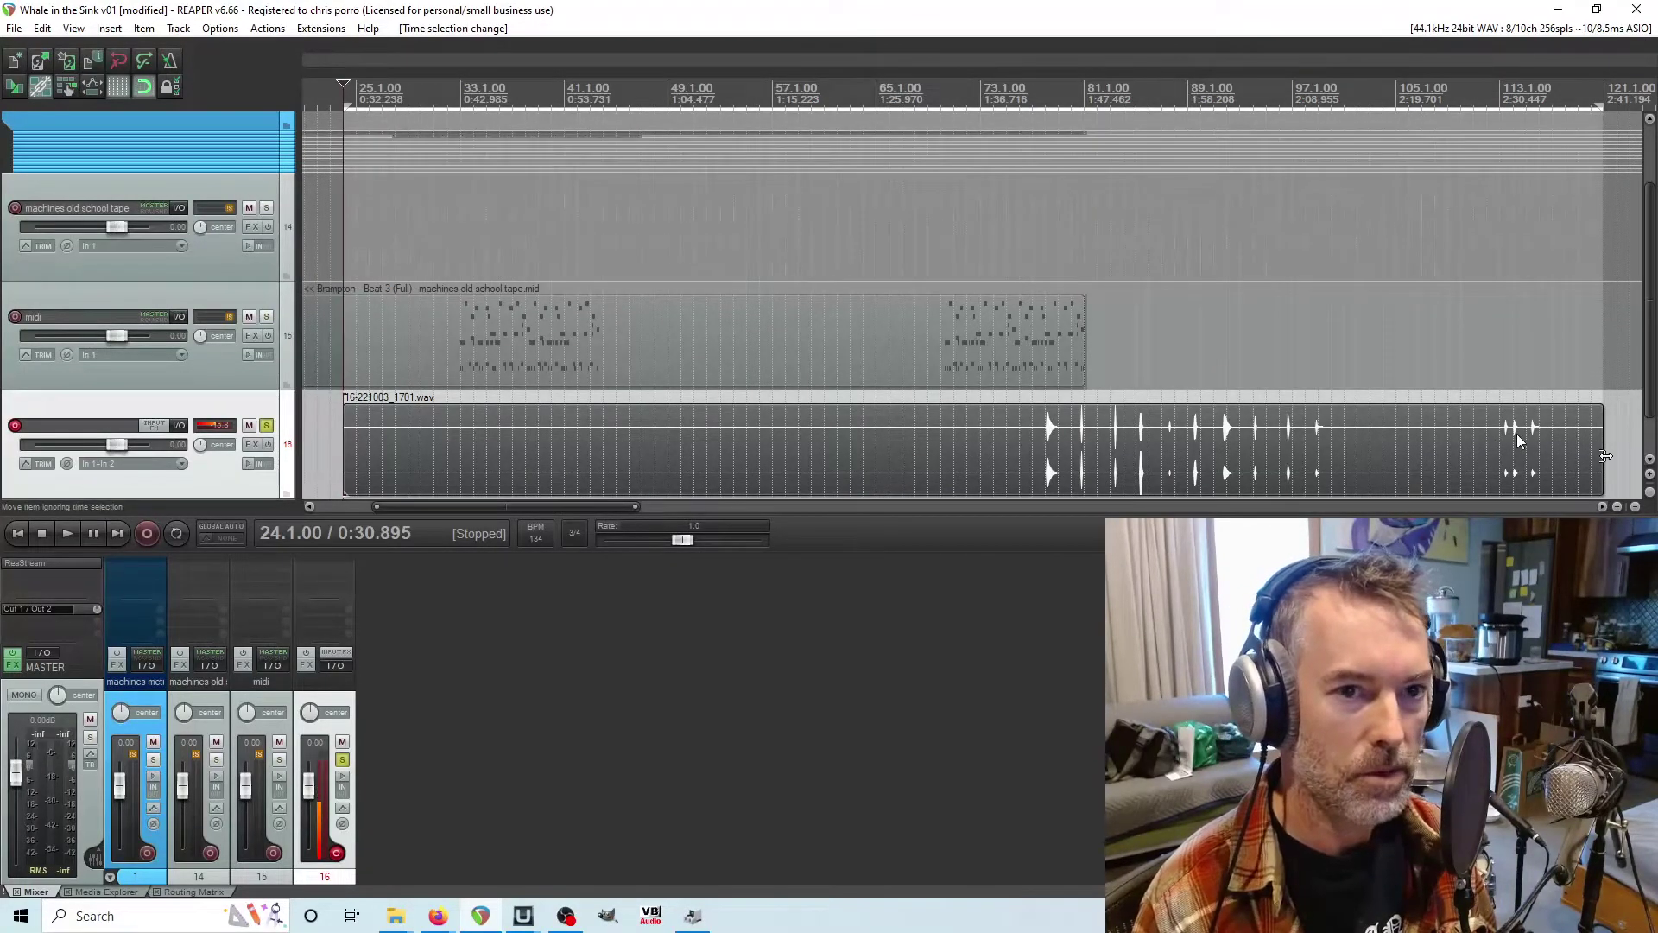
{"action": "left_click_drag", "start_coordinate": [1600, 459], "coordinate": [1358, 458]}
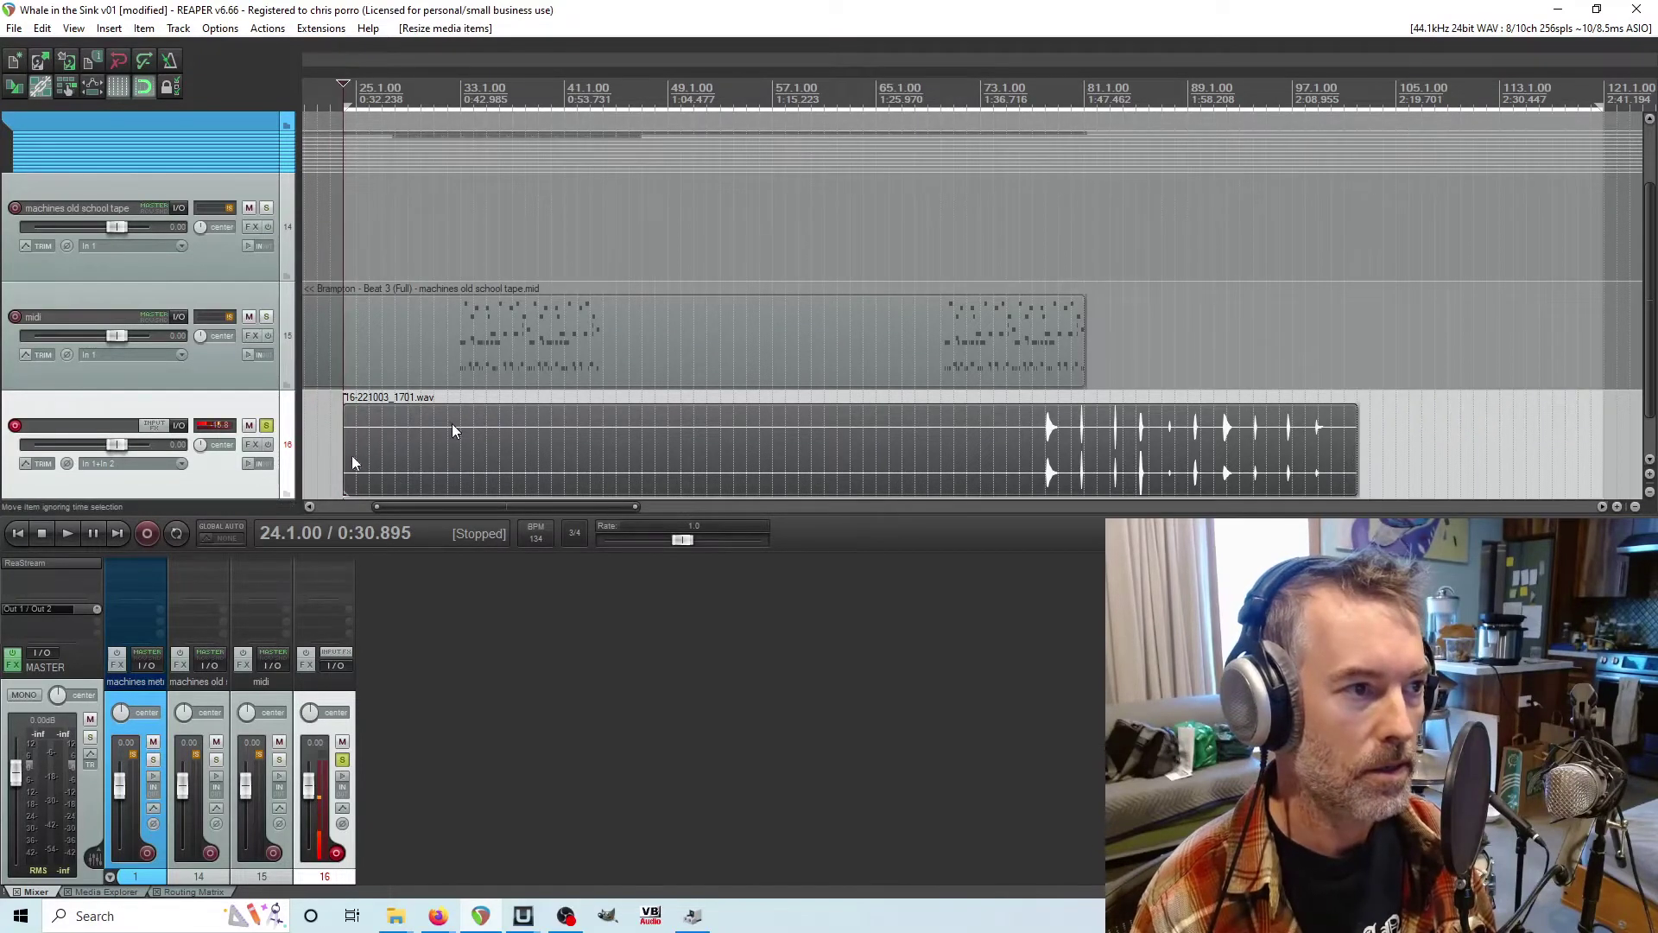
{"action": "left_click_drag", "start_coordinate": [346, 463], "coordinate": [584, 470]}
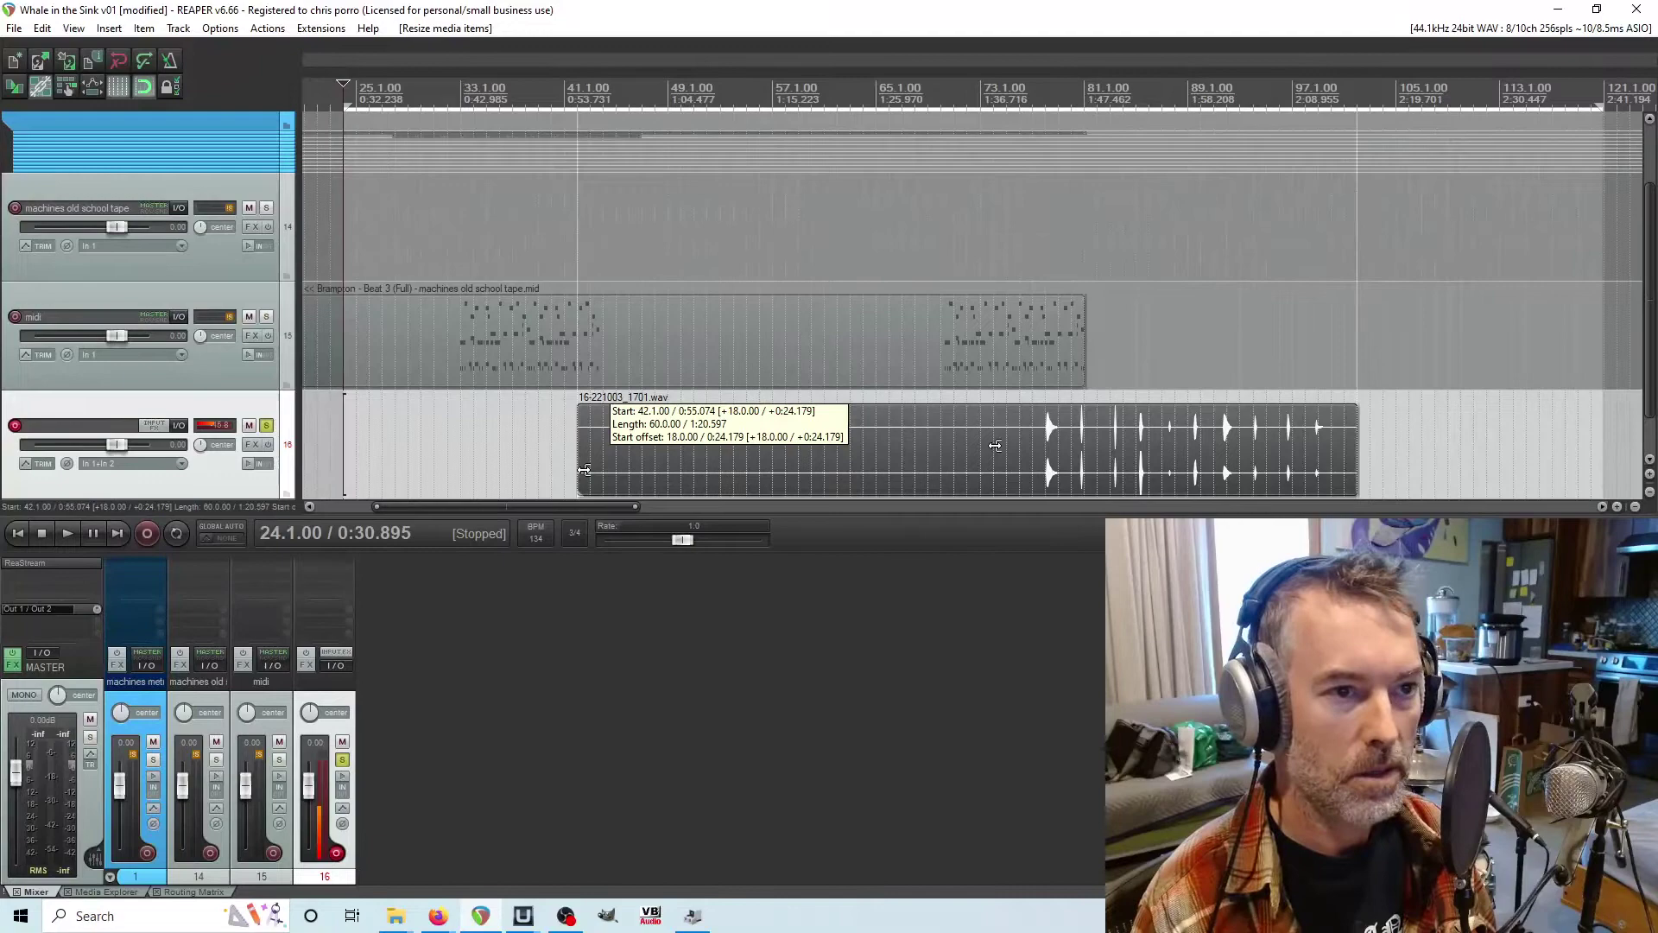
- Move the trimmed recording earlier to near bar 28, hide the grid, and zoom to it
{"action": "left_click_drag", "start_coordinate": [995, 445], "coordinate": [551, 445]}
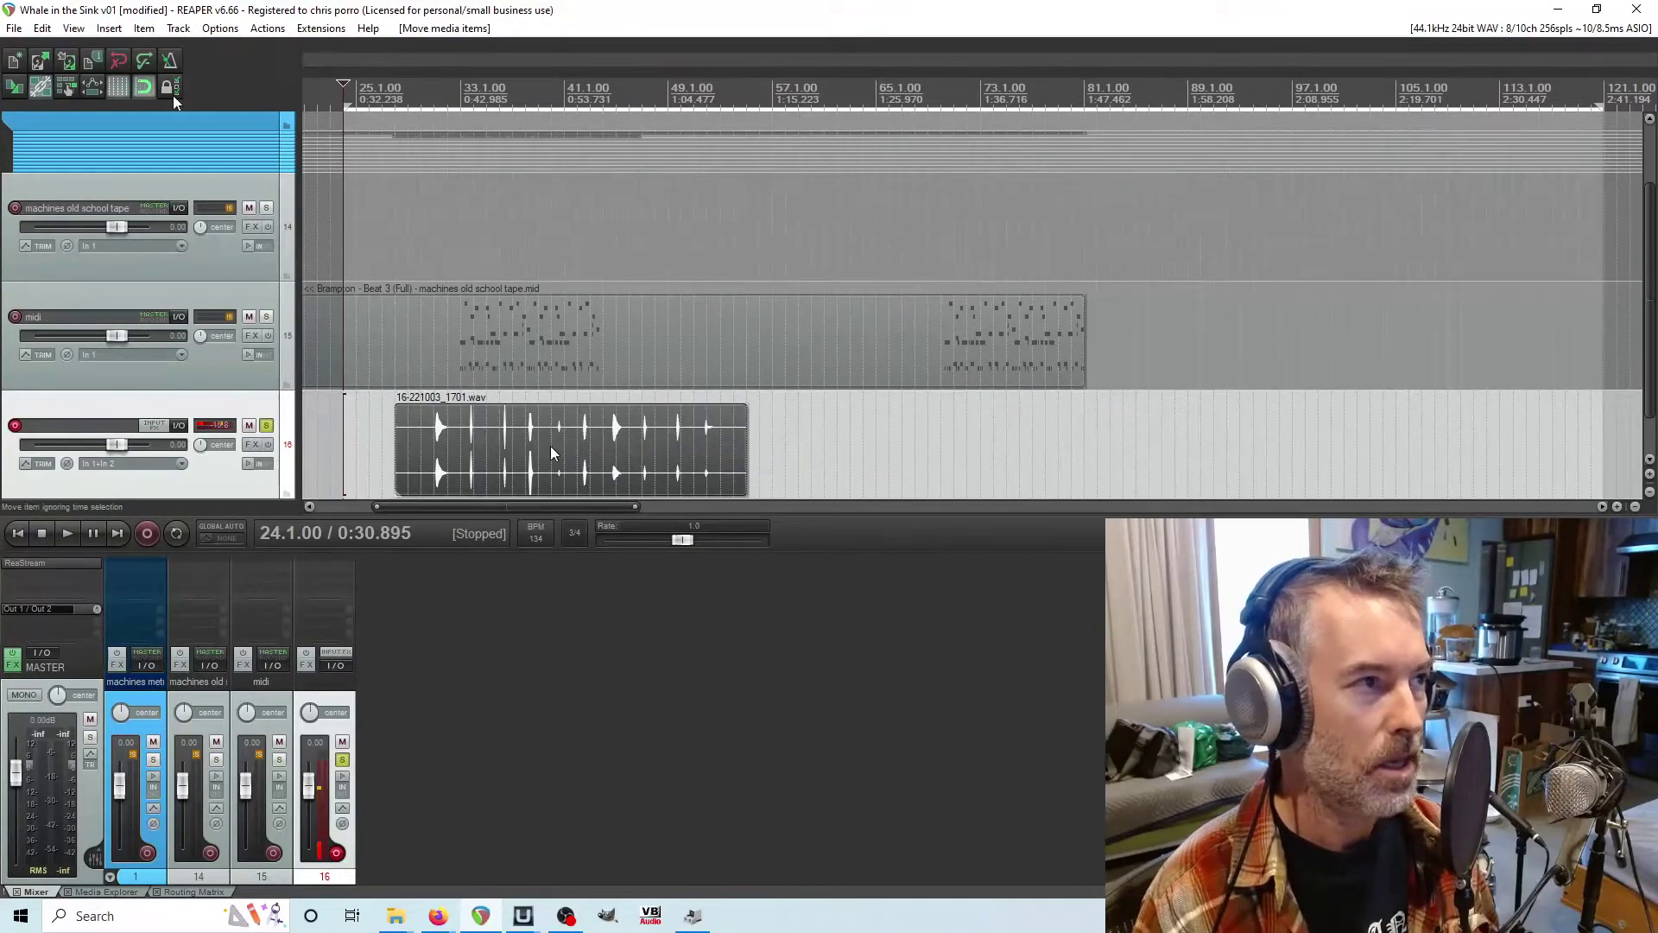
{"action": "left_click", "coordinate": [118, 87]}
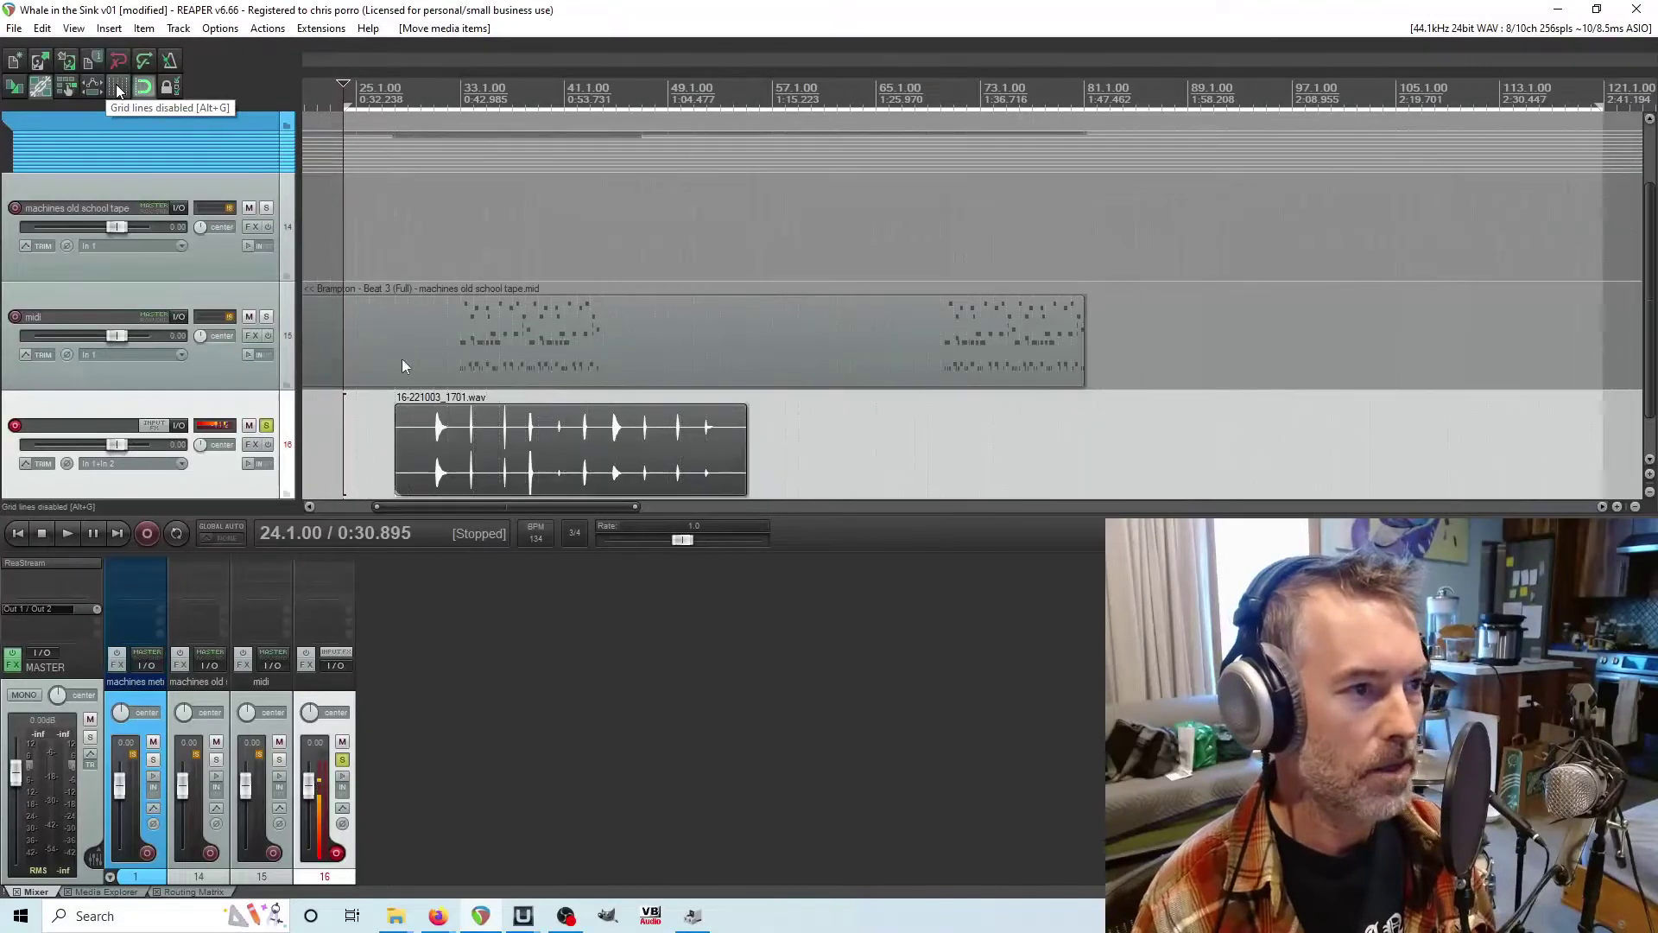
{"action": "key", "text": "z"}
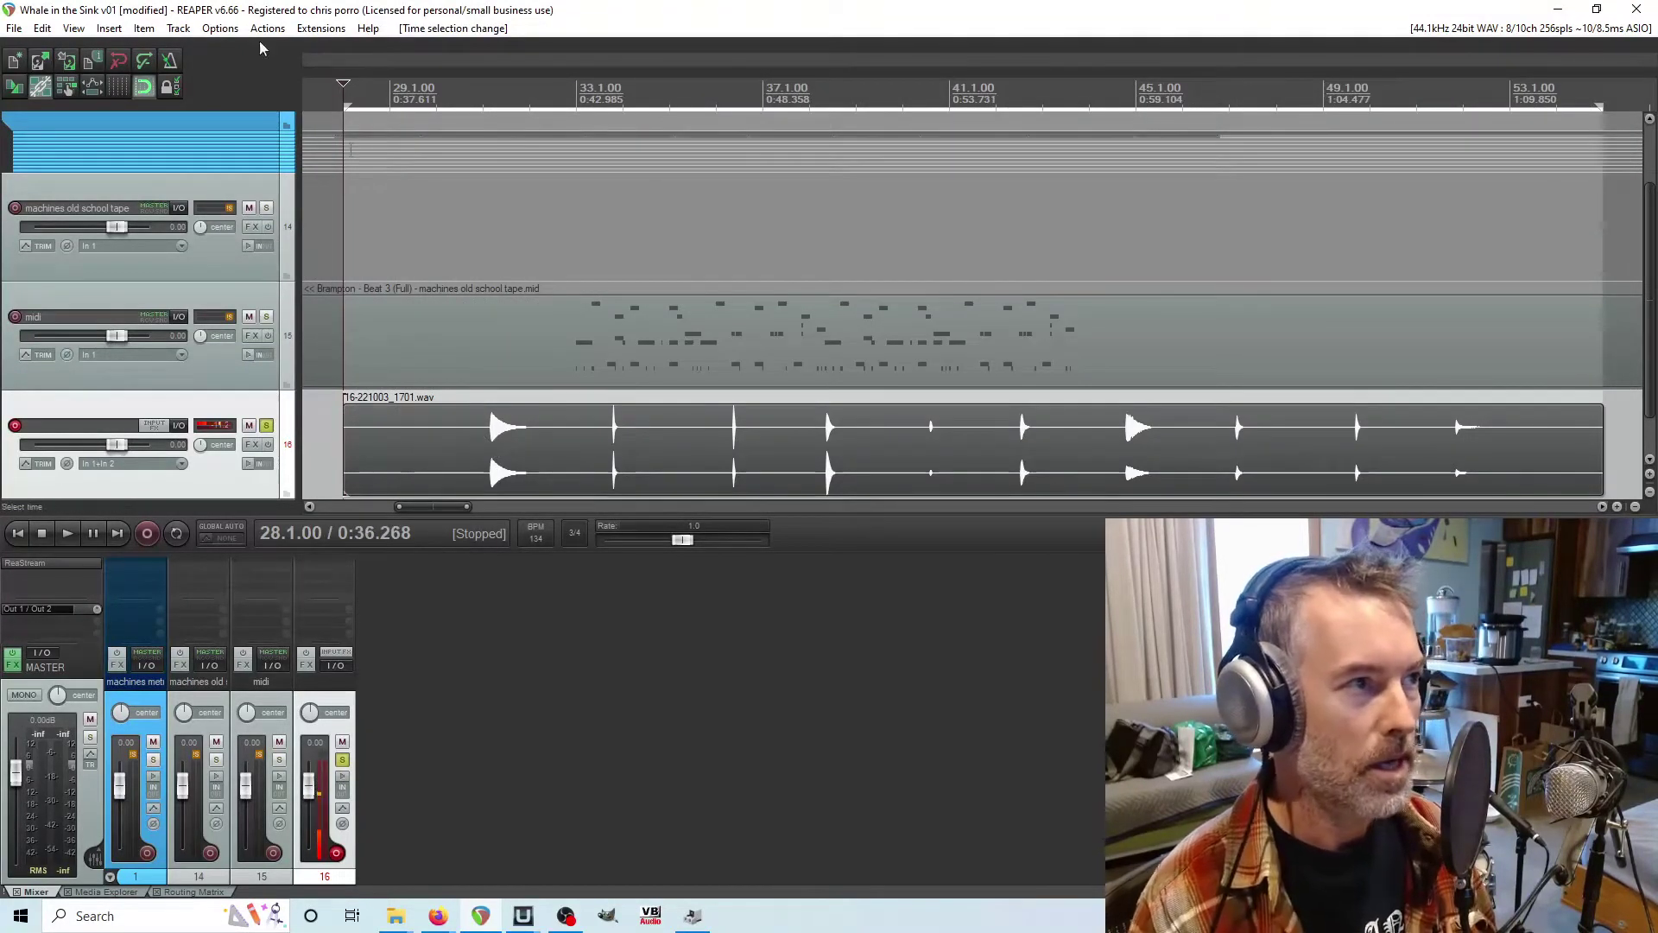
- Turn snapping off and enable auto-crossfade with the recording selected
{"action": "left_click", "coordinate": [143, 86]}
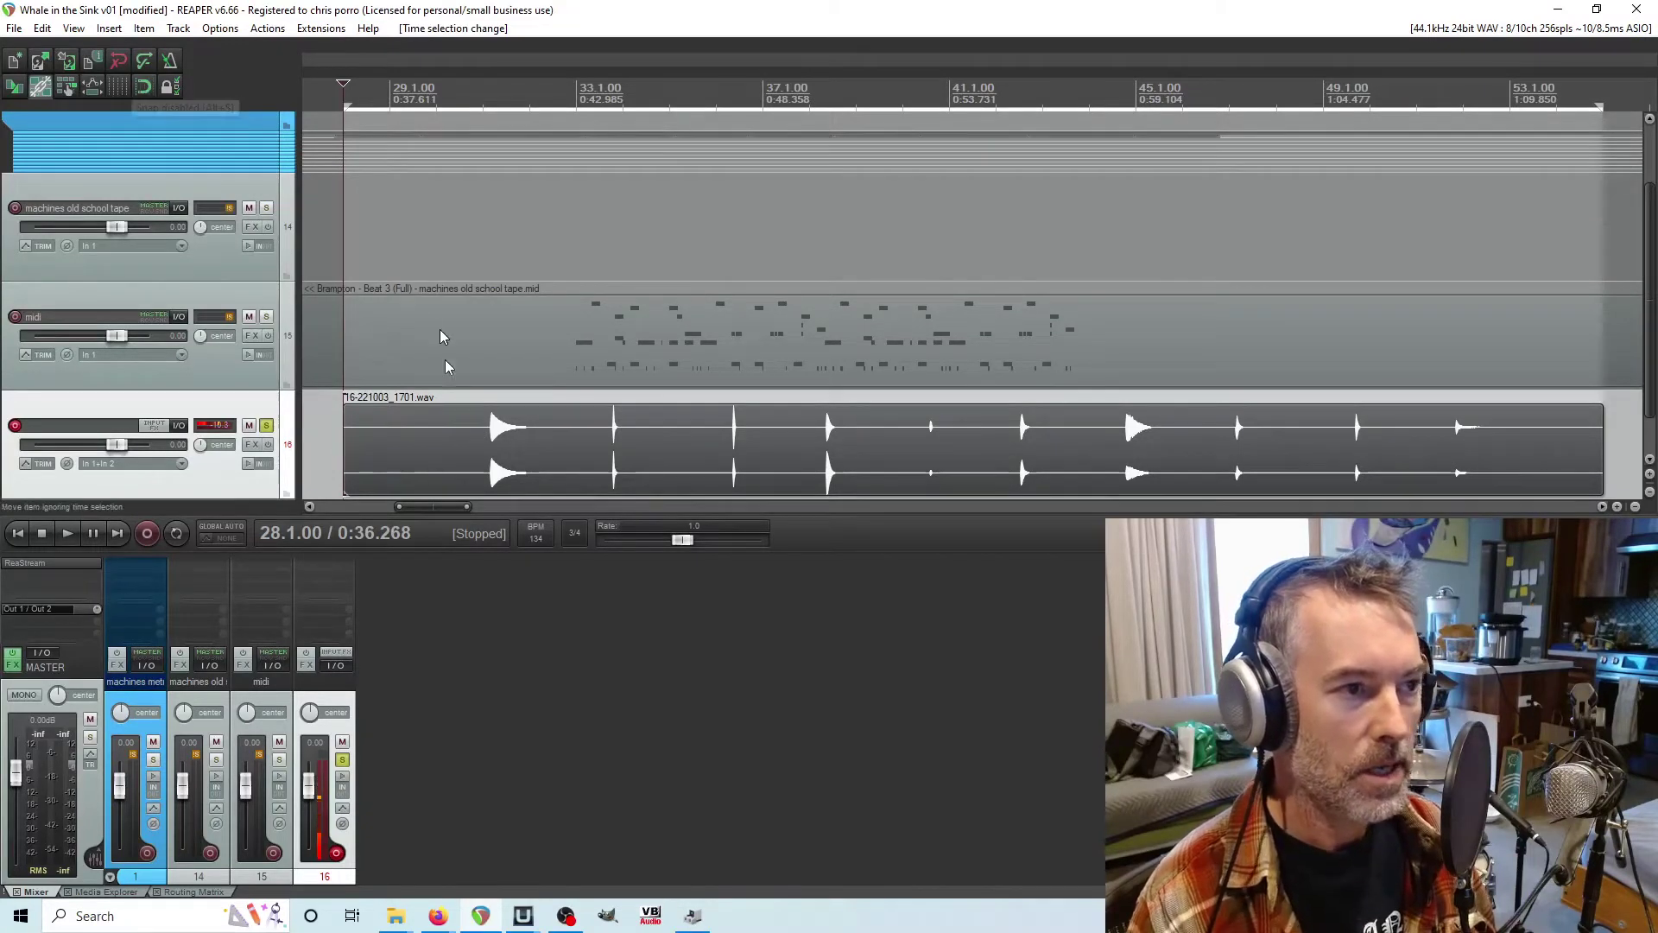
{"action": "left_click", "coordinate": [536, 435]}
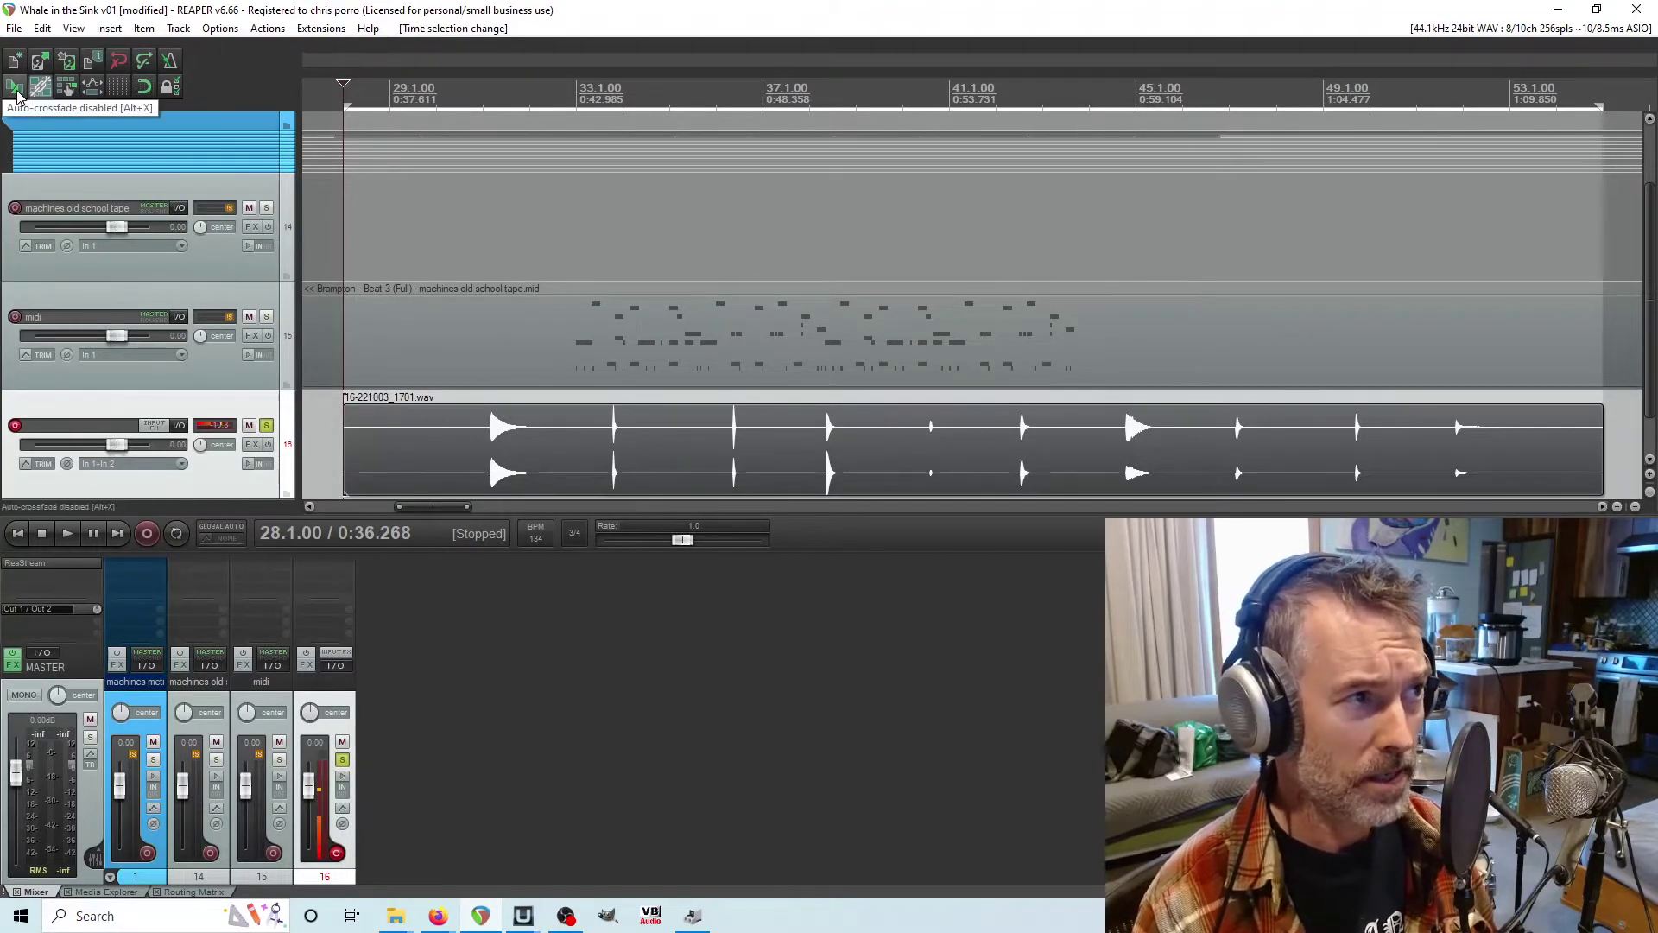
{"action": "left_click", "coordinate": [16, 92]}
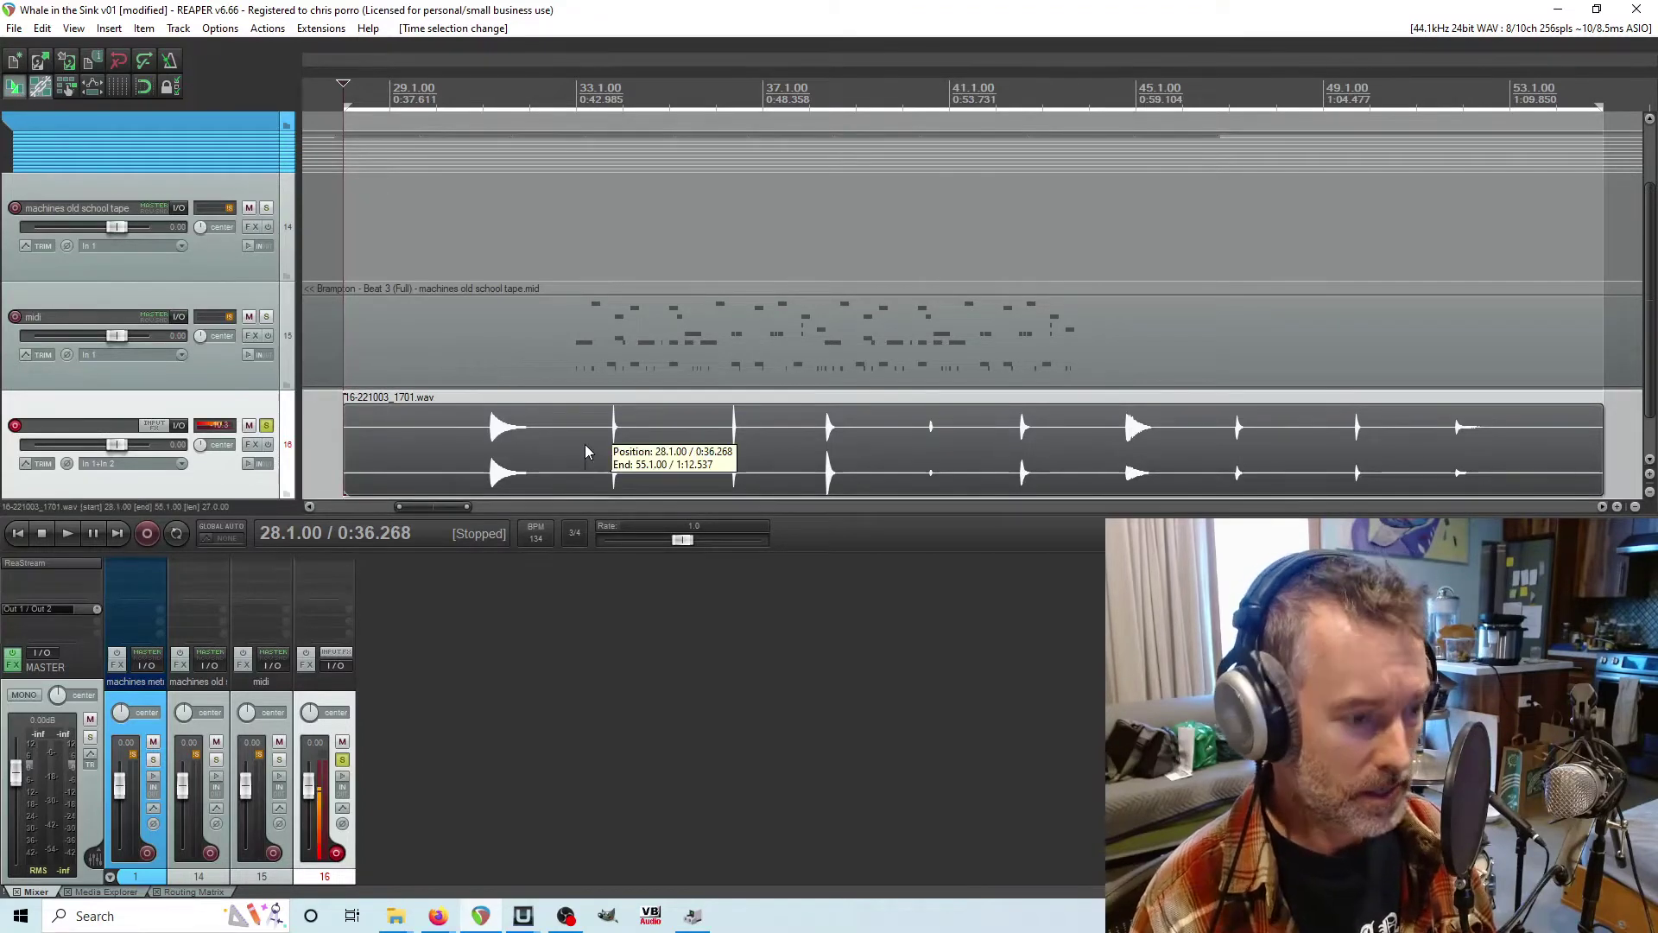
- Trial-split the recording before the second hit, then undo the split
{"action": "left_click", "coordinate": [585, 451]}
{"action": "key", "text": "s"}
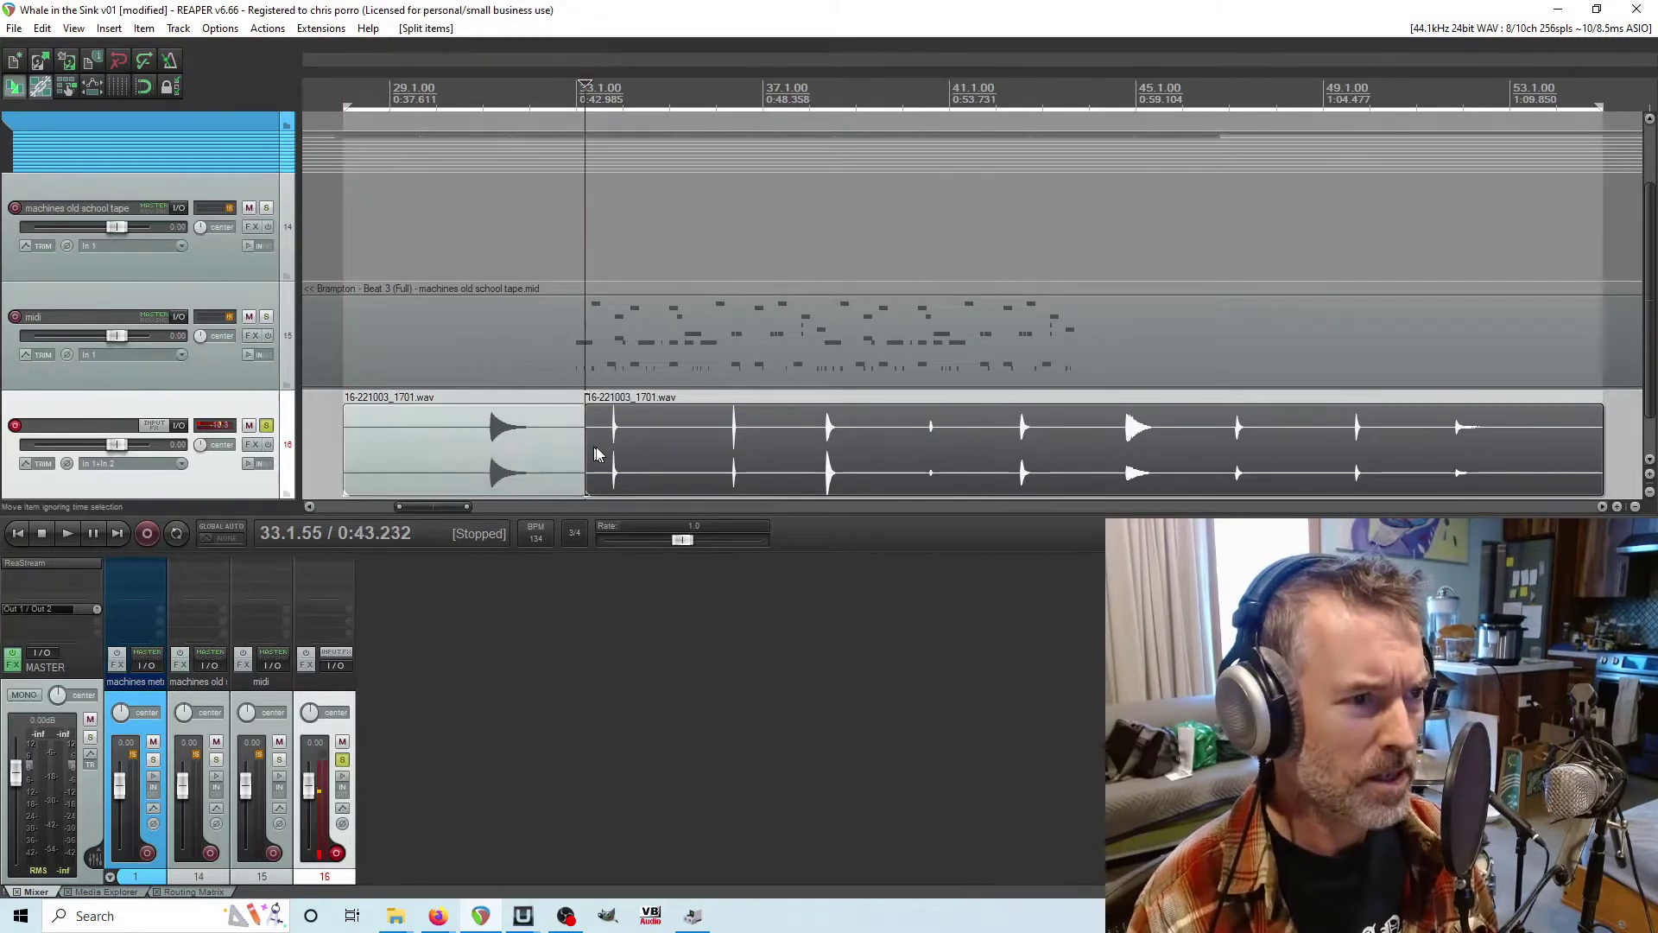
{"action": "scroll", "coordinate": [712, 429], "scroll_direction": "up", "scroll_amount": 5}
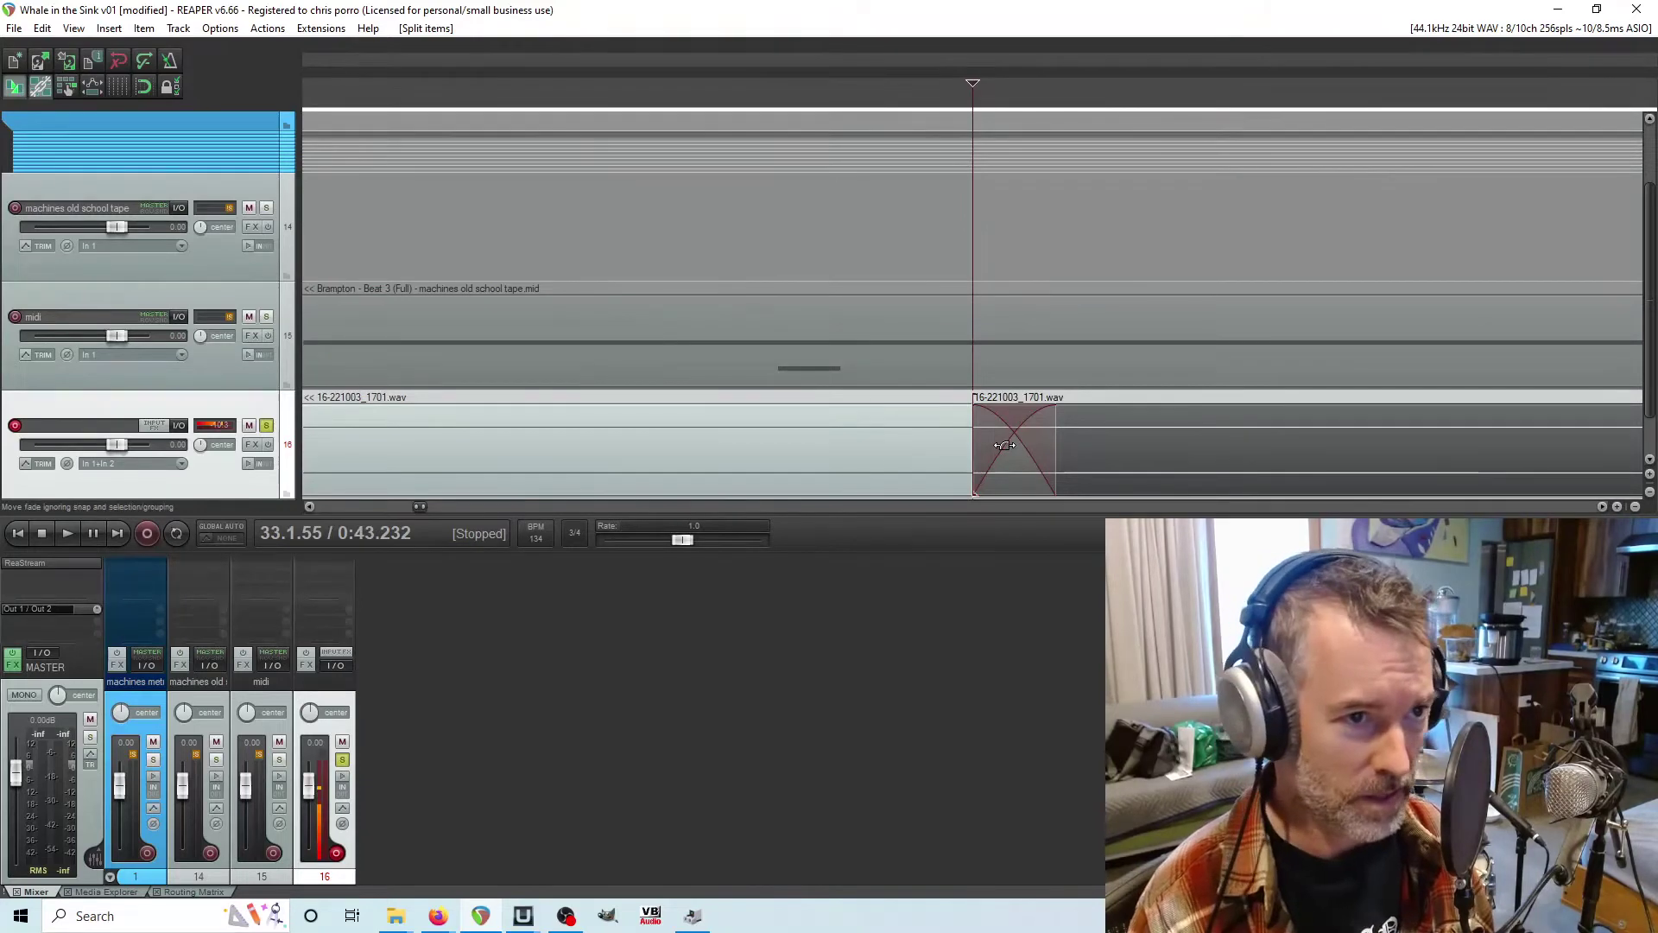
{"action": "key", "text": "ctrl+z"}
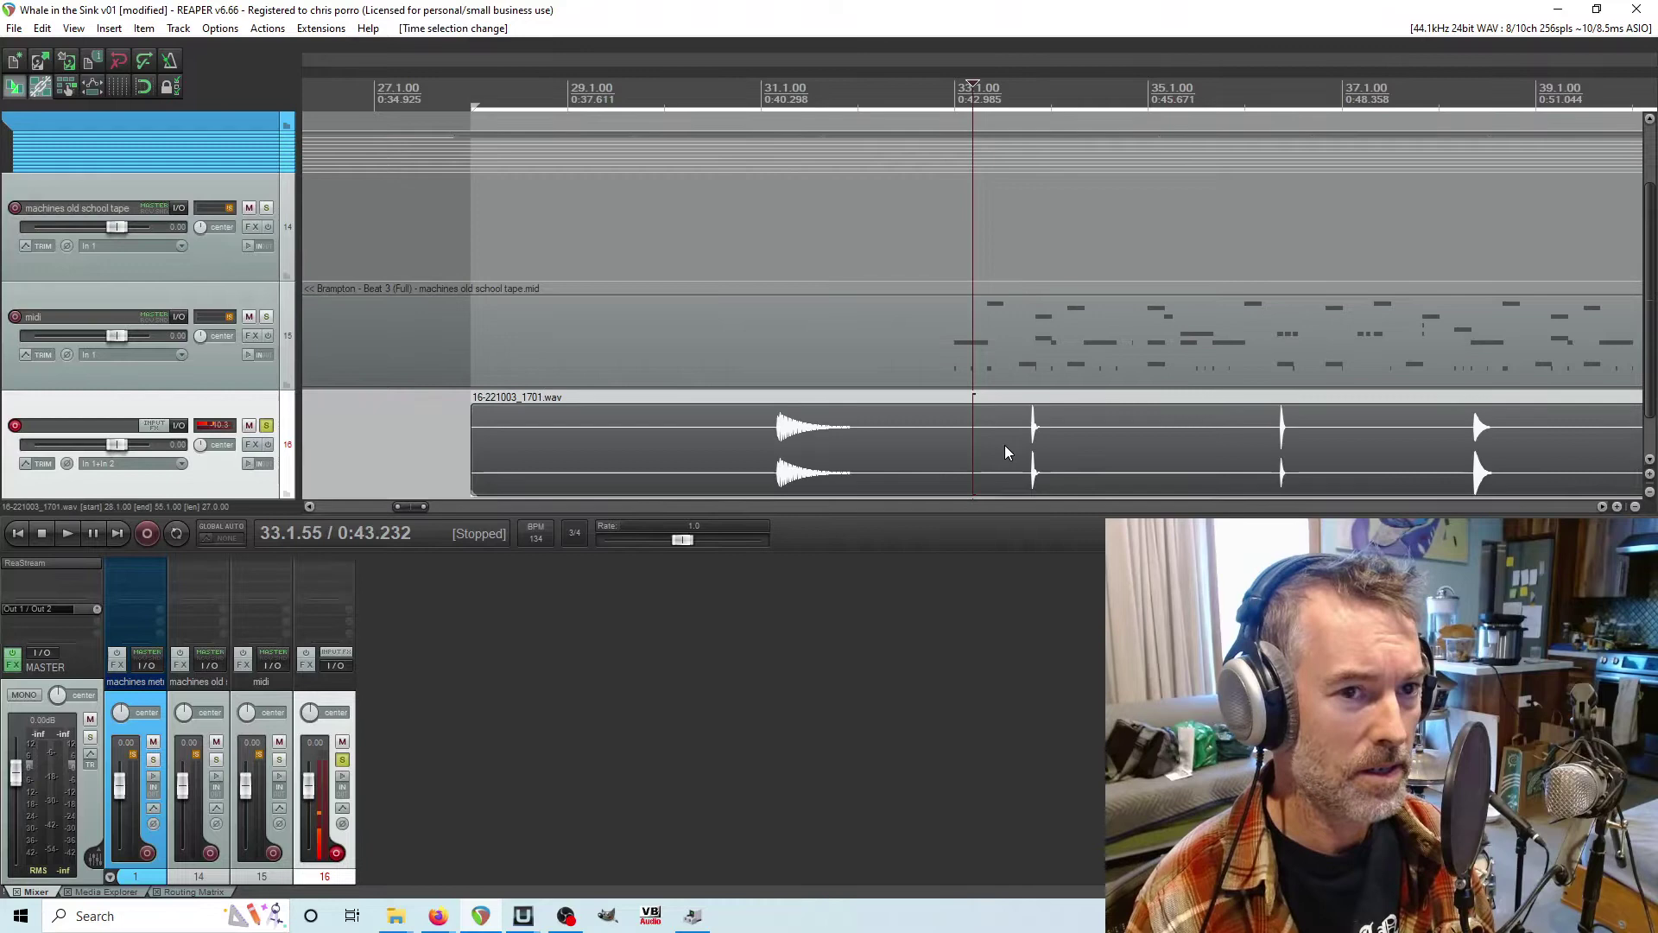
{"action": "scroll", "coordinate": [1004, 444], "scroll_direction": "down", "scroll_amount": 5}
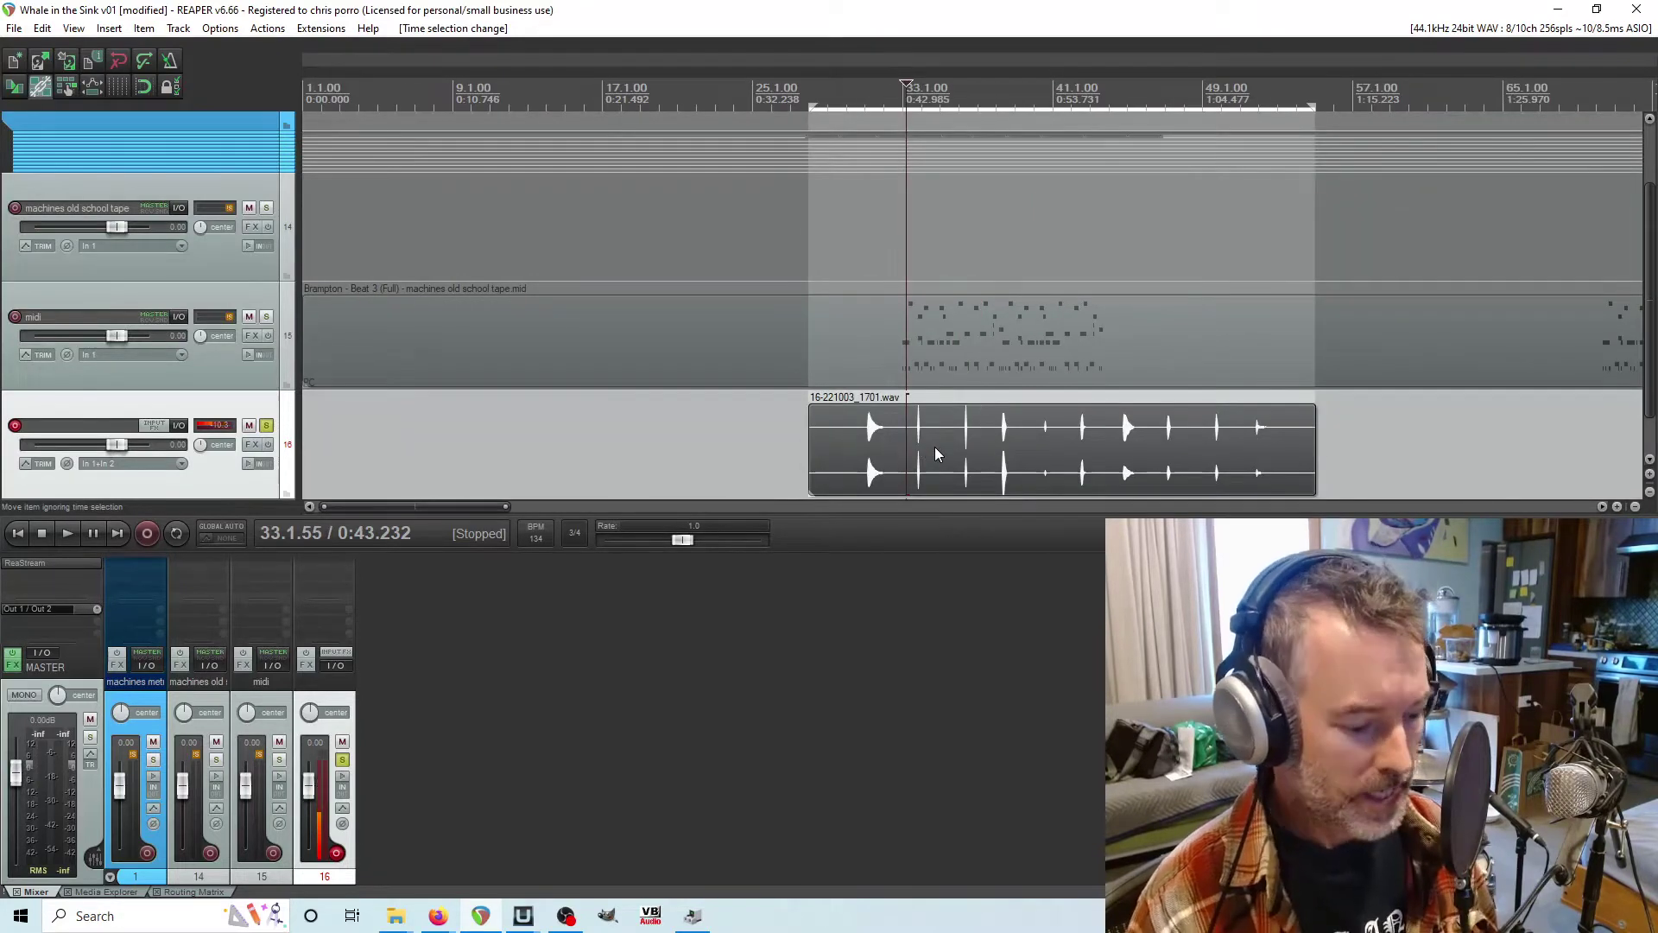
- Open Dynamic split items for the selected recording and move the window aside
{"action": "left_click", "coordinate": [935, 449]}
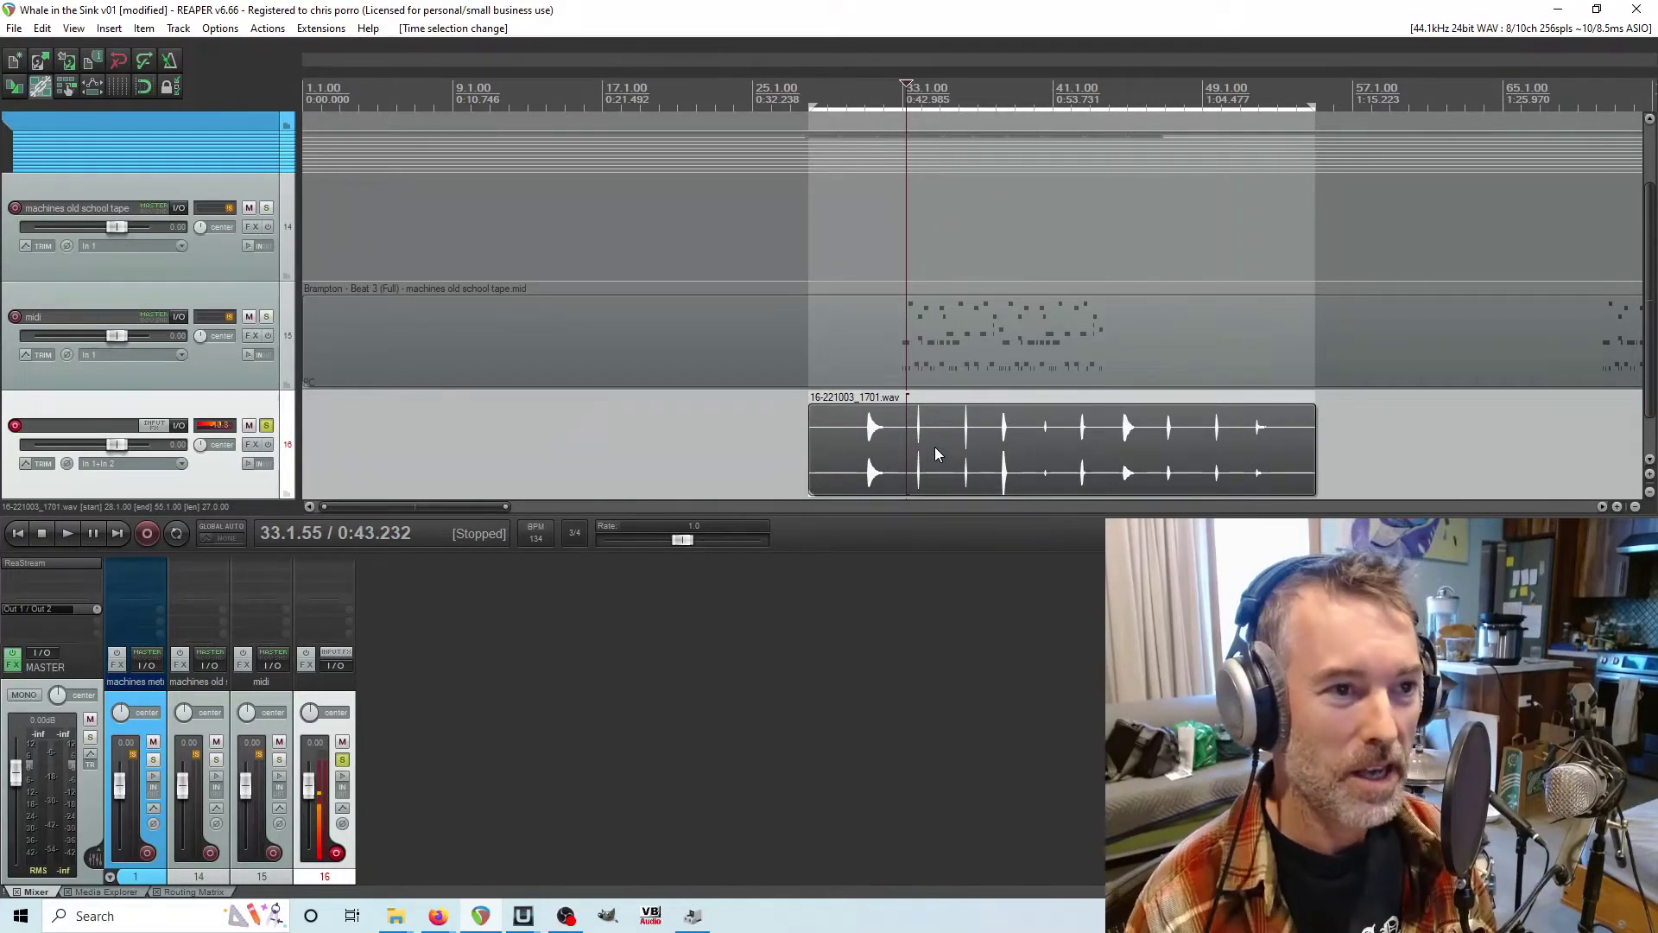
{"action": "key", "text": "d"}
{"action": "left_click_drag", "start_coordinate": [936, 453], "coordinate": [669, 419]}
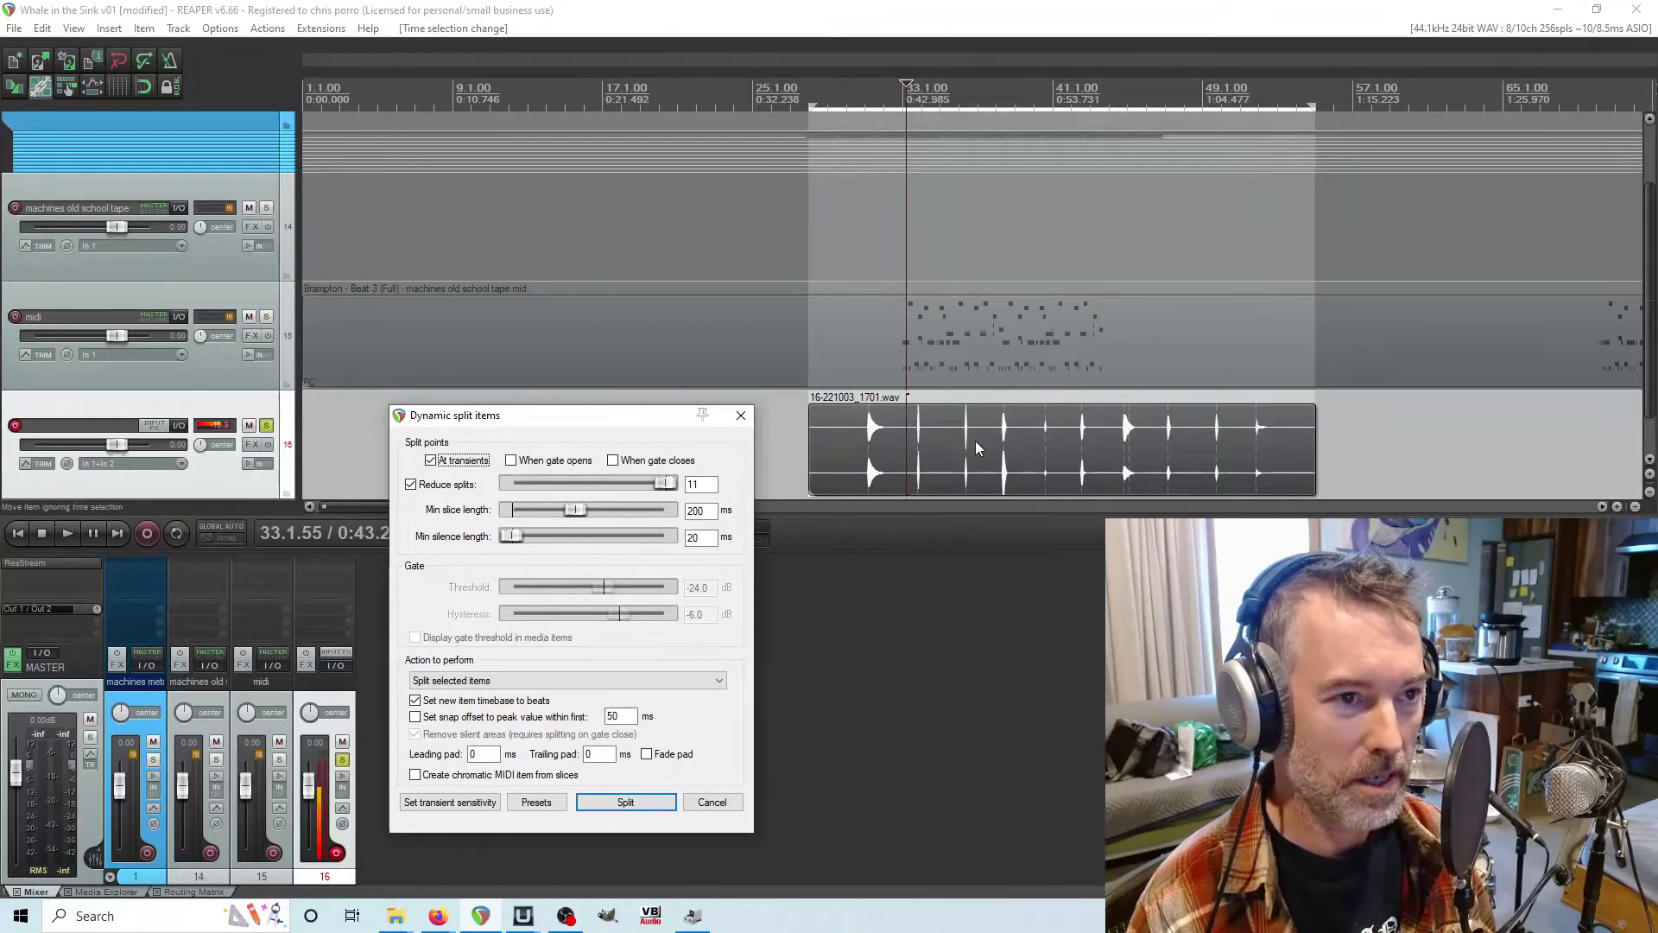
{"action": "left_click", "coordinate": [761, 190]}
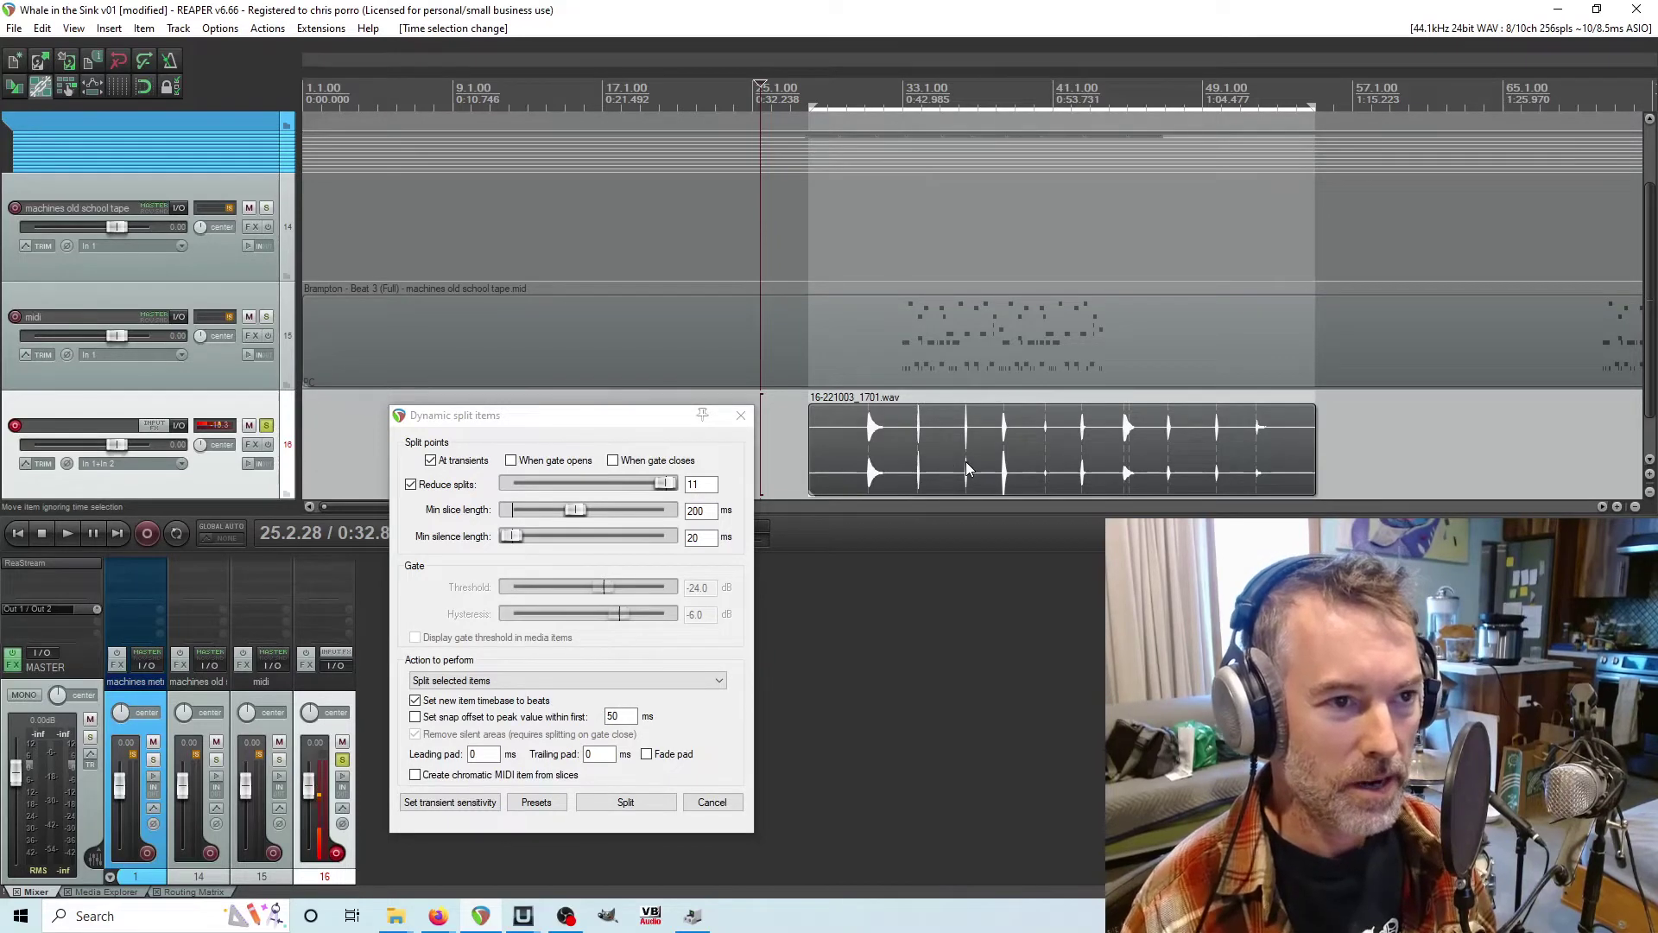
- Enlarge the waveform peaks and set the minimum slice length to 400 ms
{"action": "key", "text": "shift"}
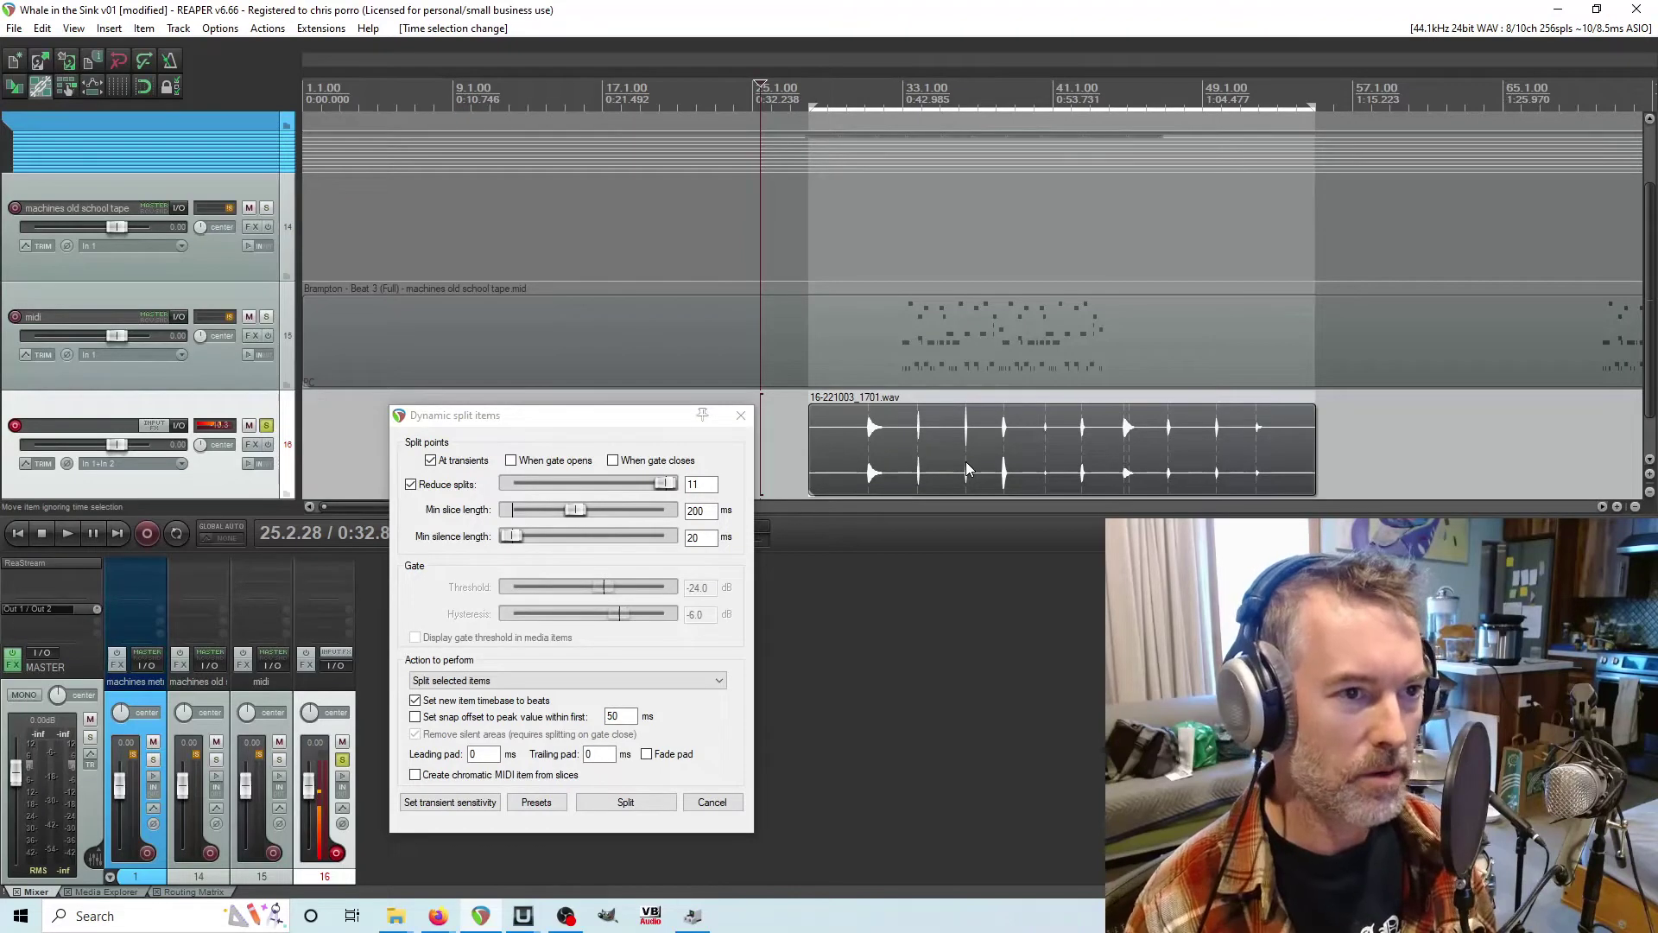
{"action": "key", "text": "shift"}
{"action": "scroll", "coordinate": [968, 468], "scroll_direction": "up", "scroll_amount": 2}
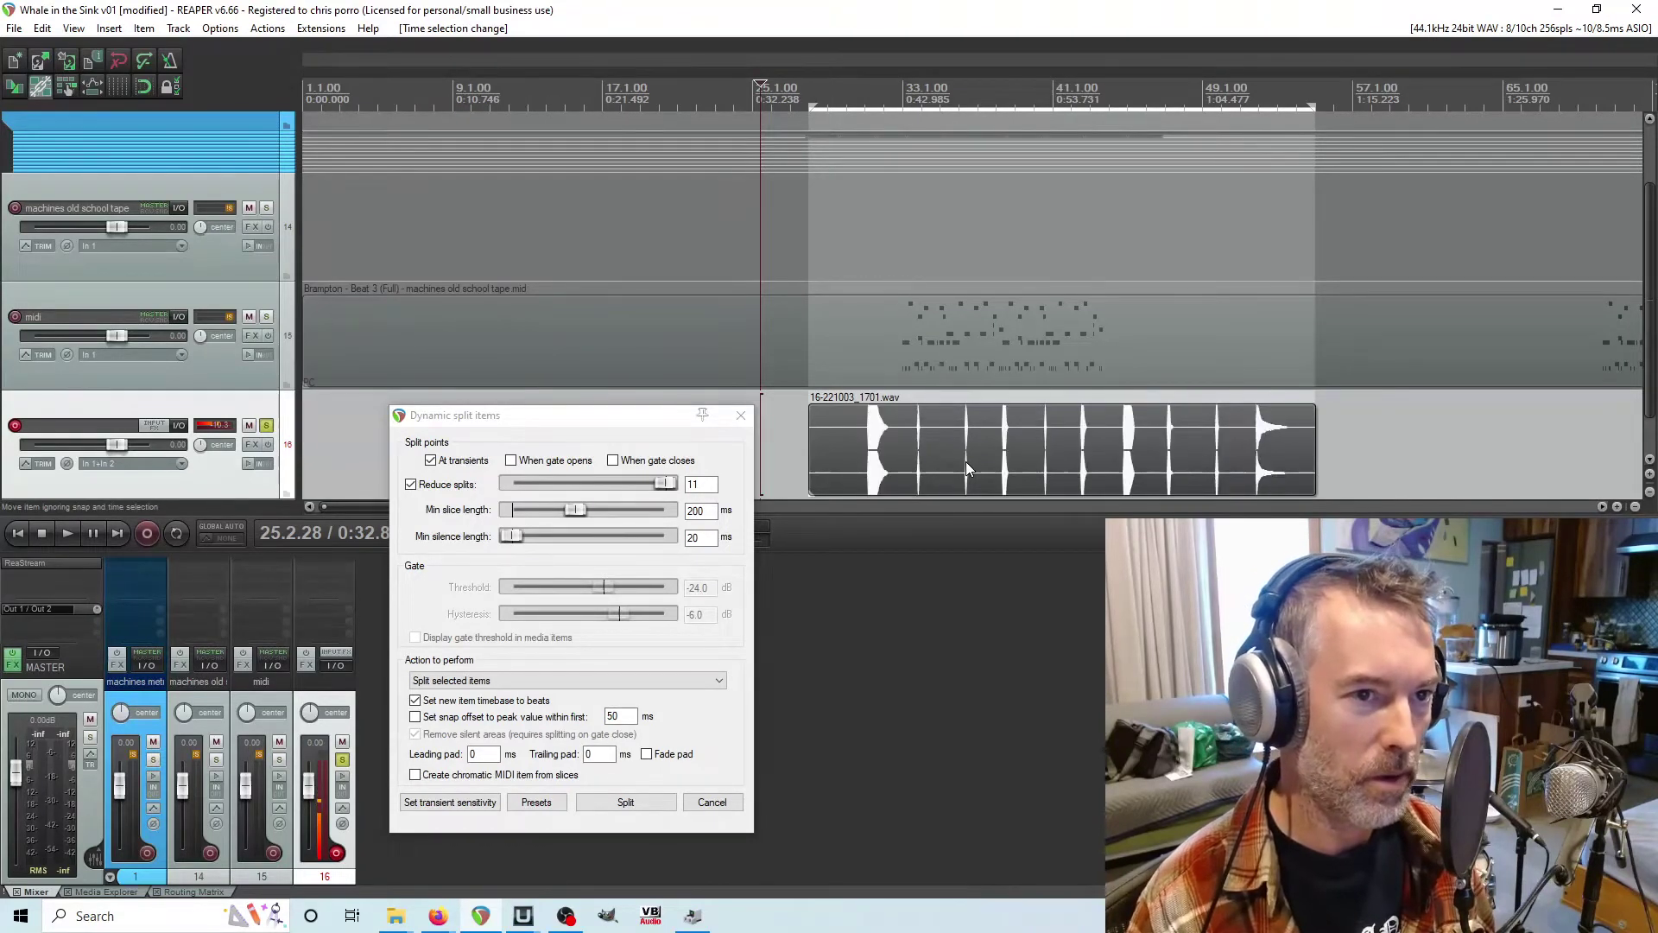
{"action": "scroll", "coordinate": [966, 466], "scroll_direction": "down", "scroll_amount": 1}
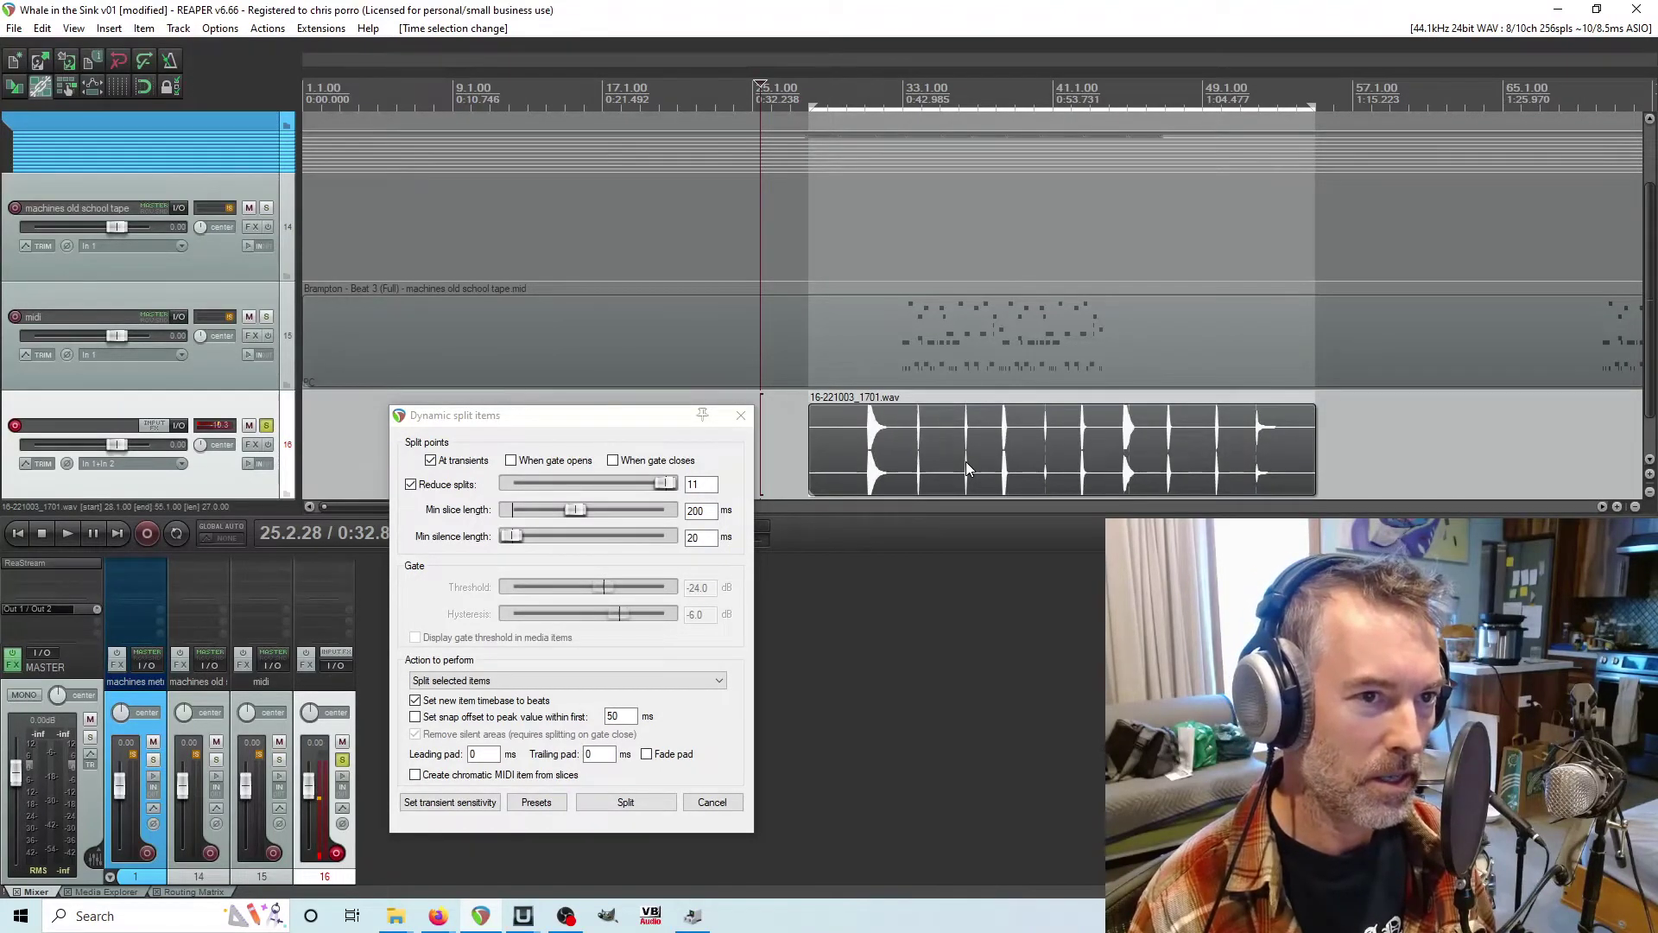
{"action": "scroll", "coordinate": [966, 461], "scroll_direction": "down", "scroll_amount": 2}
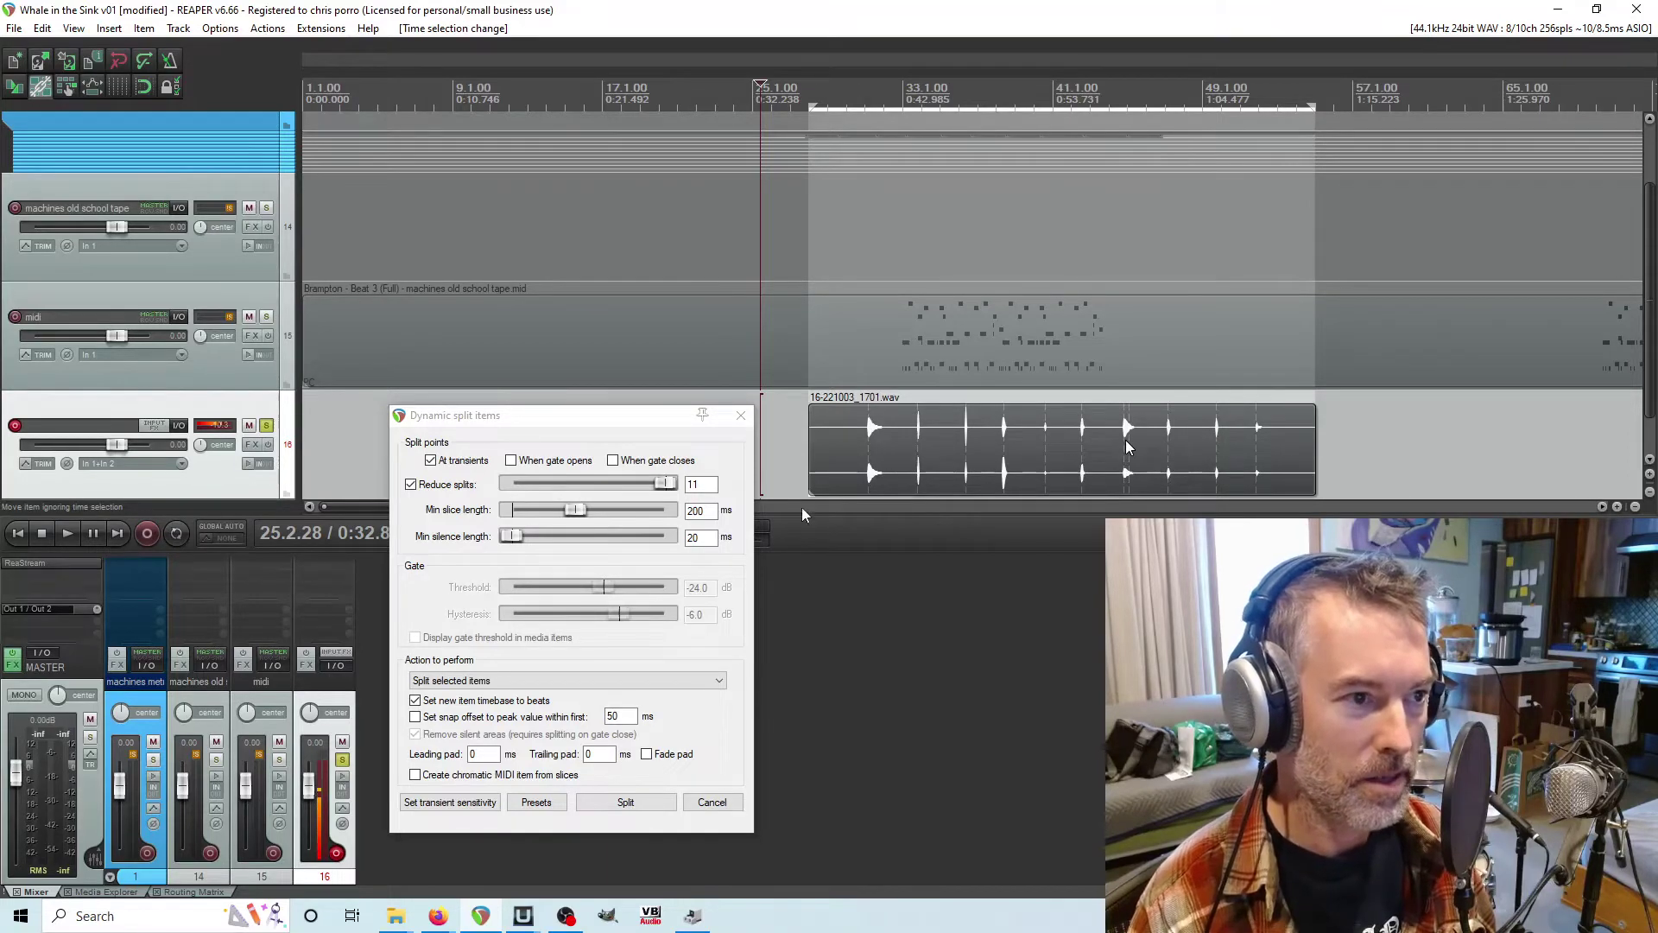
{"action": "left_click", "coordinate": [663, 515]}
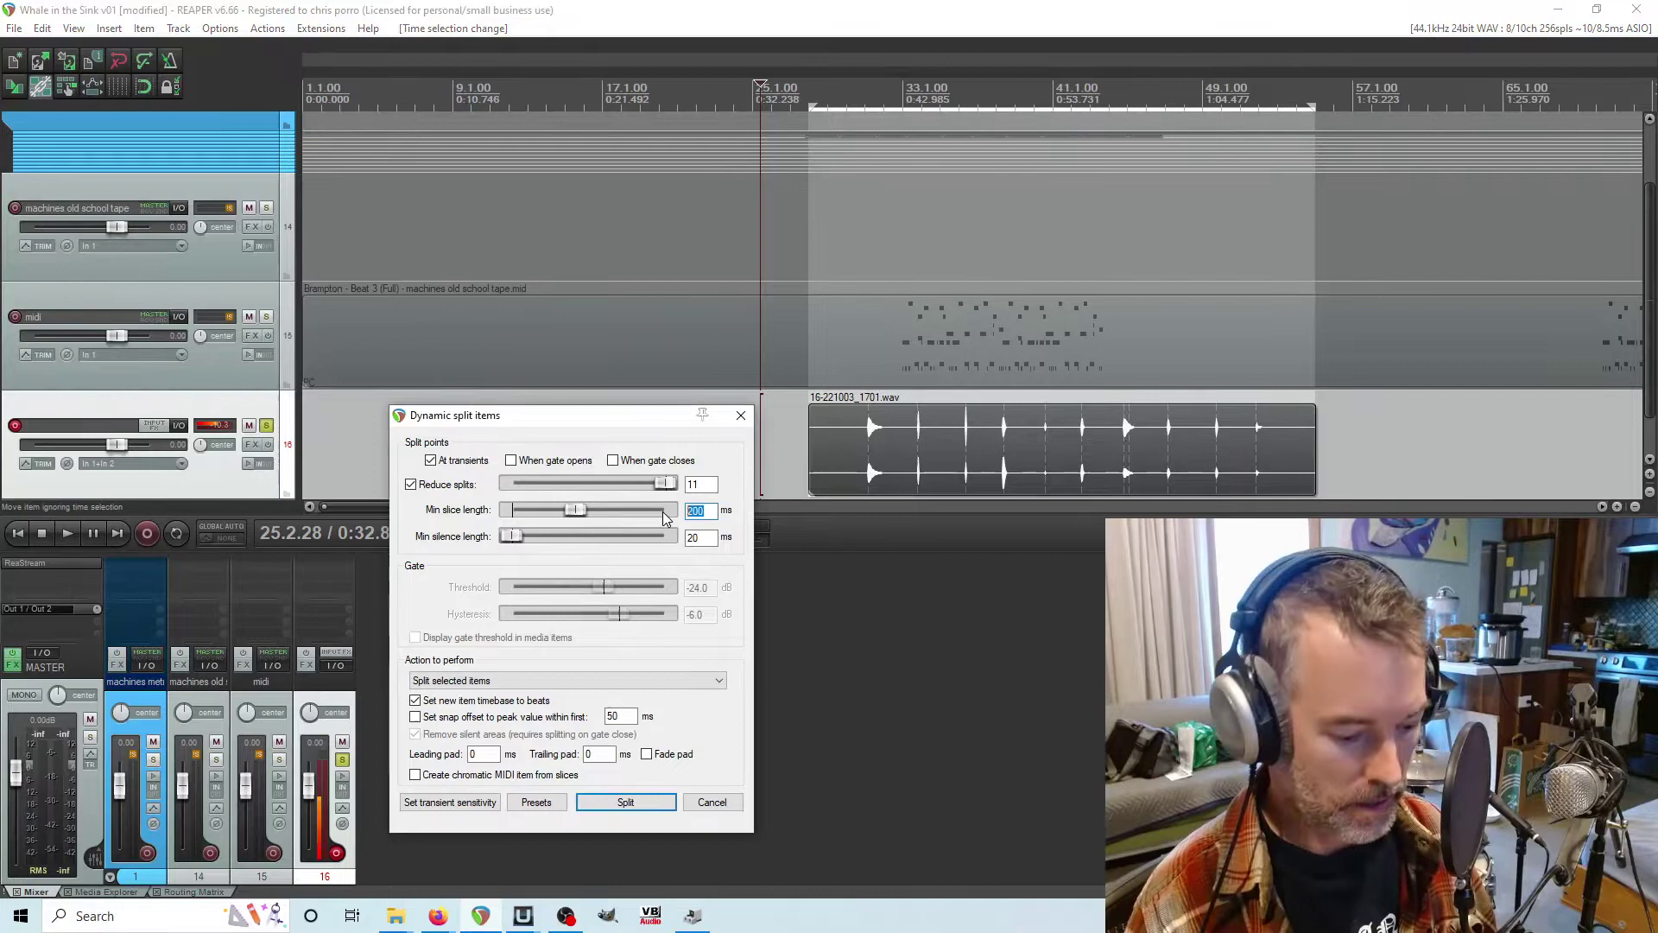
{"action": "type", "text": "40"}
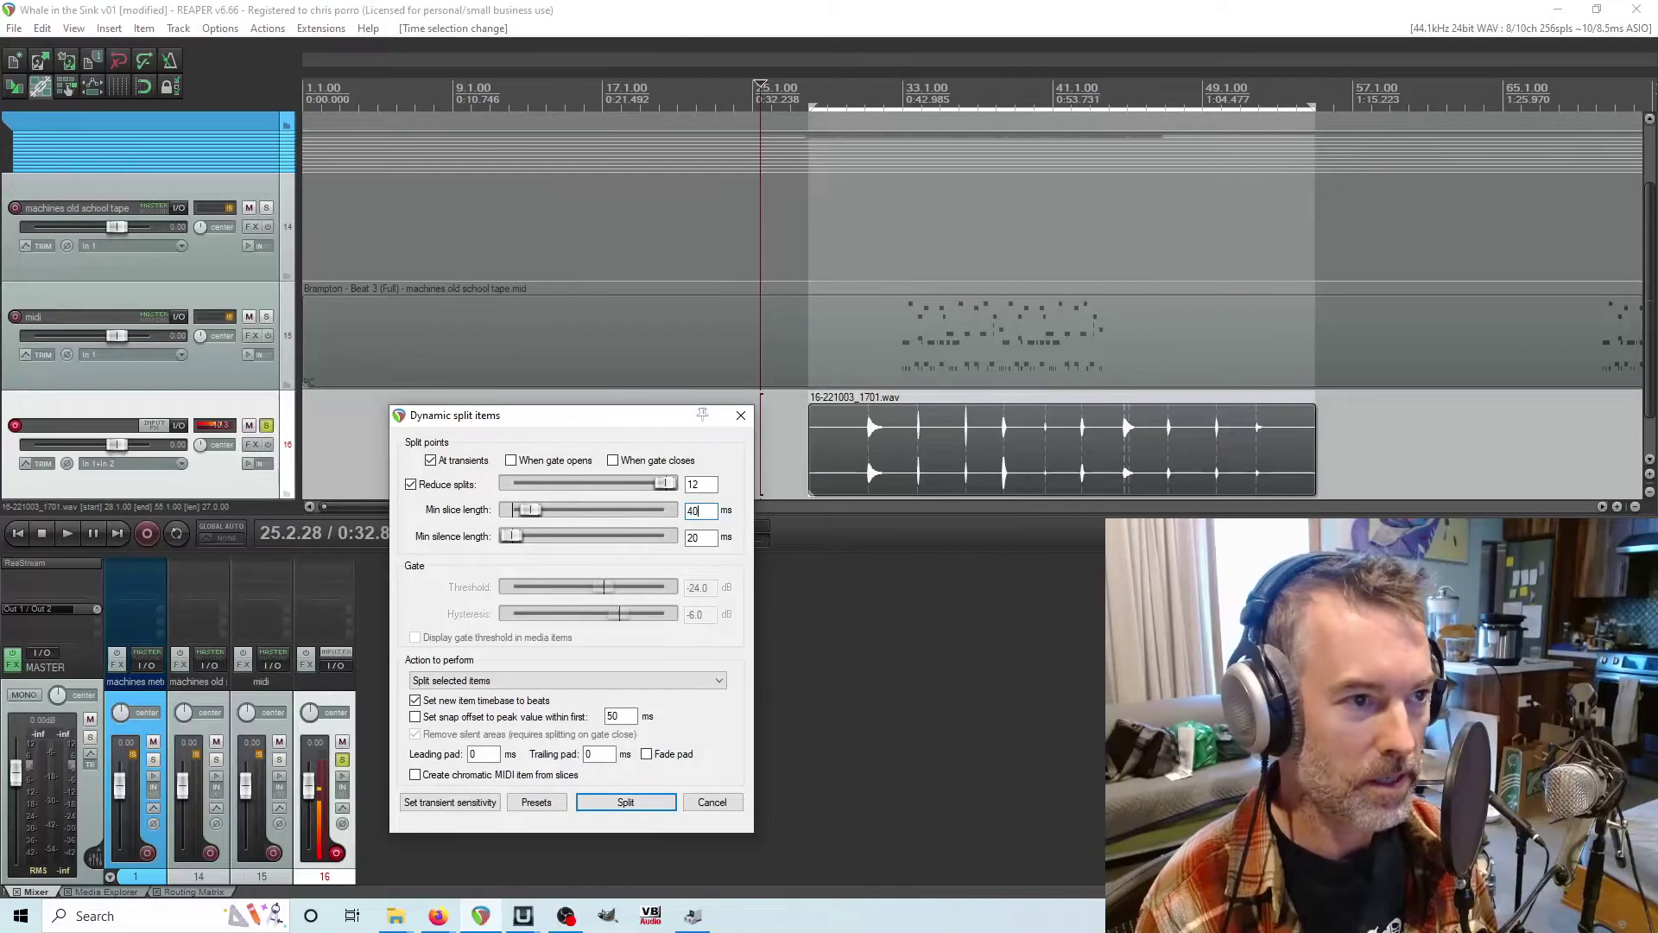
{"action": "type", "text": "0"}
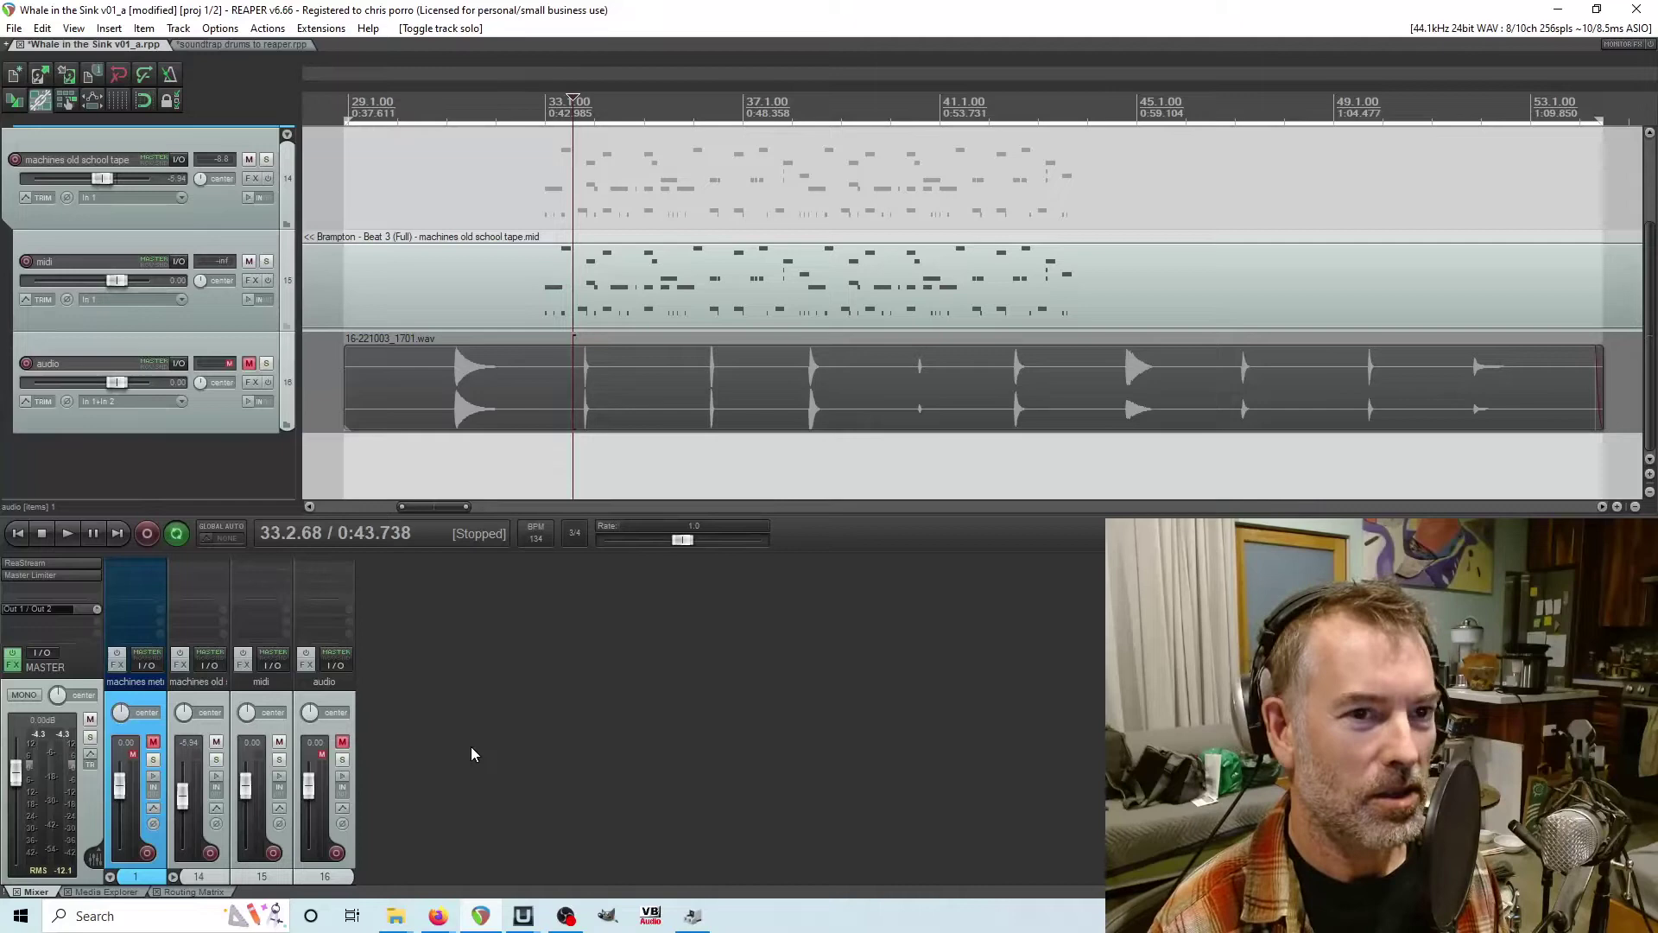
- Reopen Dynamic split items and split the drum recording at every detected hit
{"action": "key", "text": "d"}
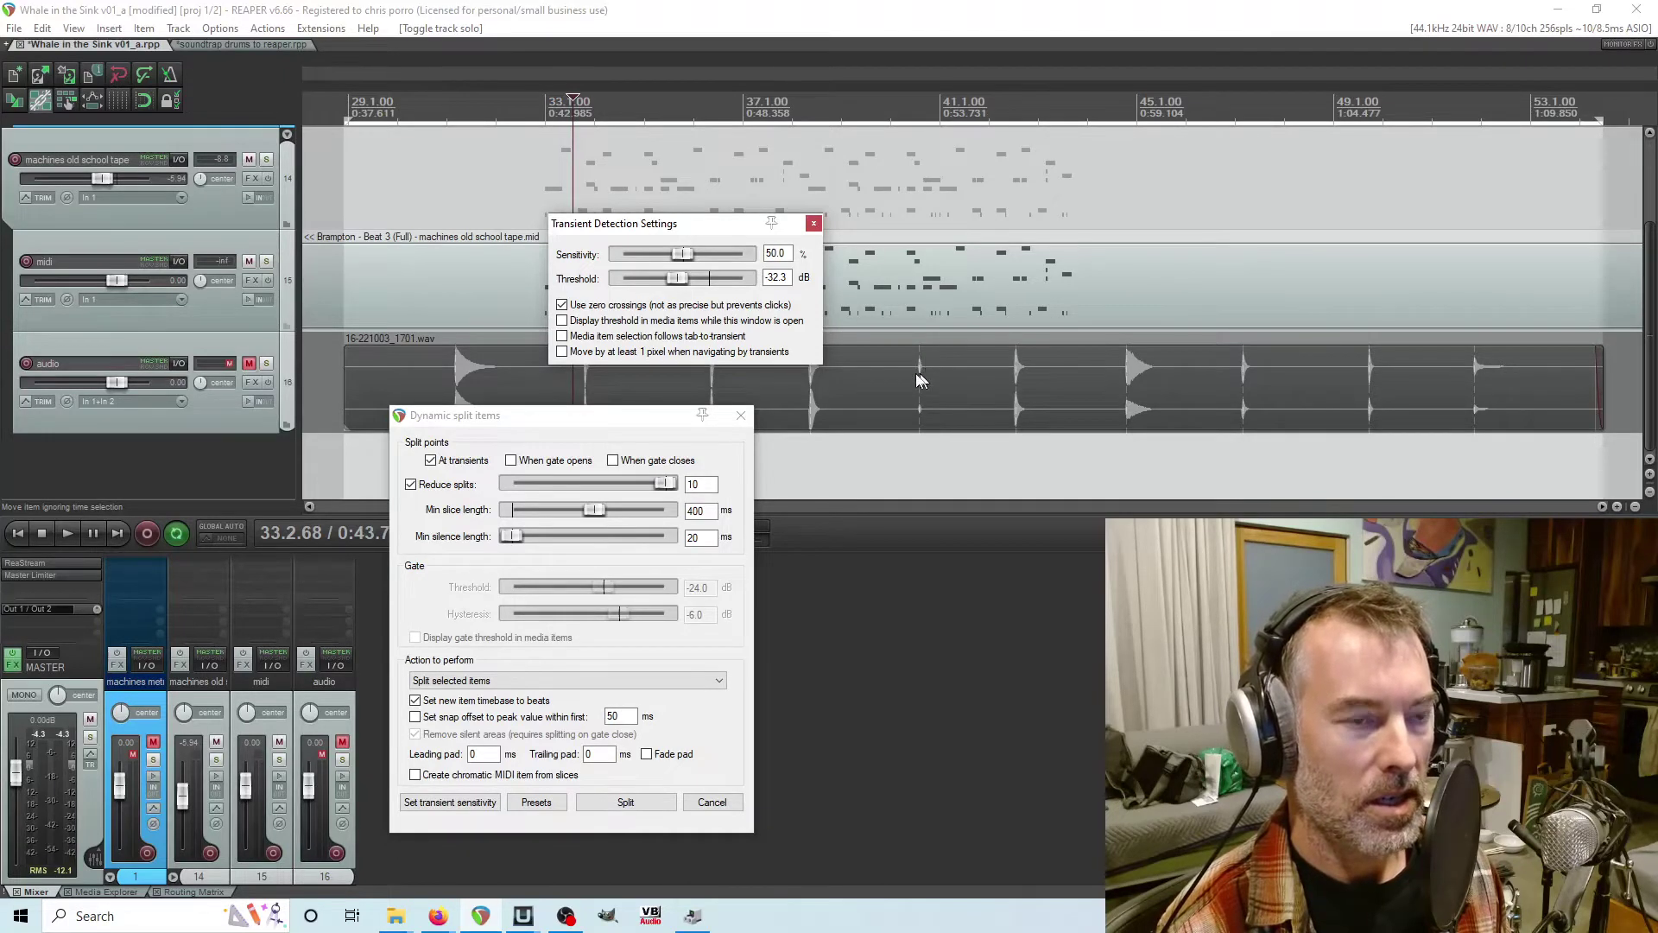
{"action": "left_click", "coordinate": [814, 225]}
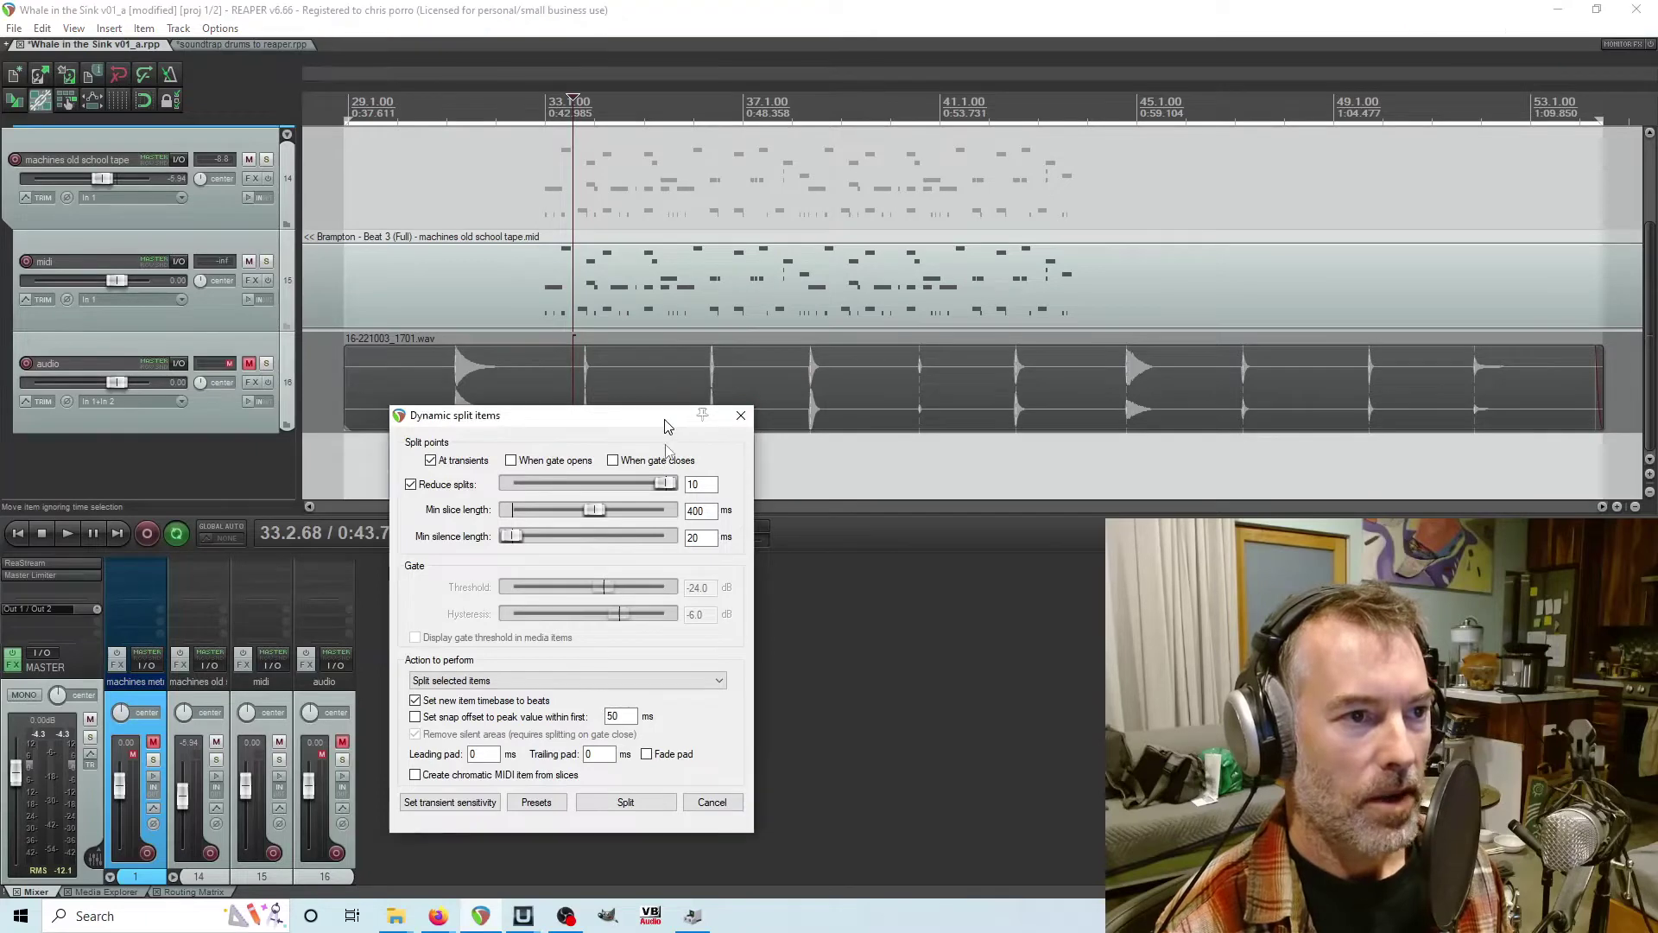
{"action": "left_click_drag", "start_coordinate": [665, 425], "coordinate": [684, 487]}
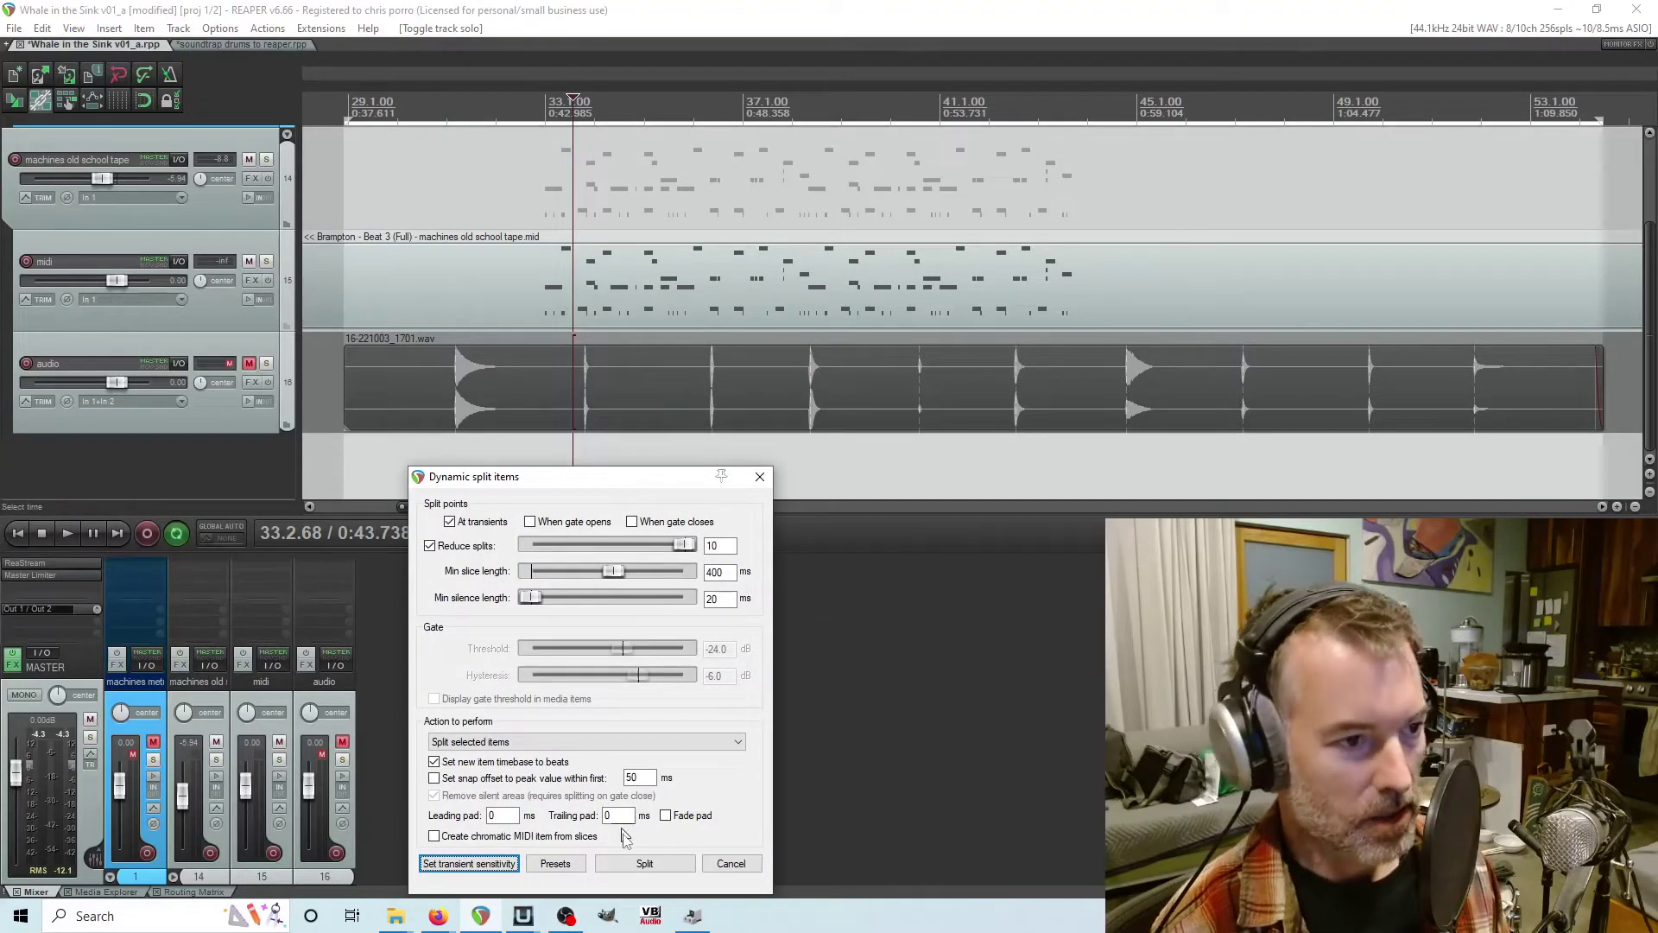
{"action": "left_click", "coordinate": [639, 864]}
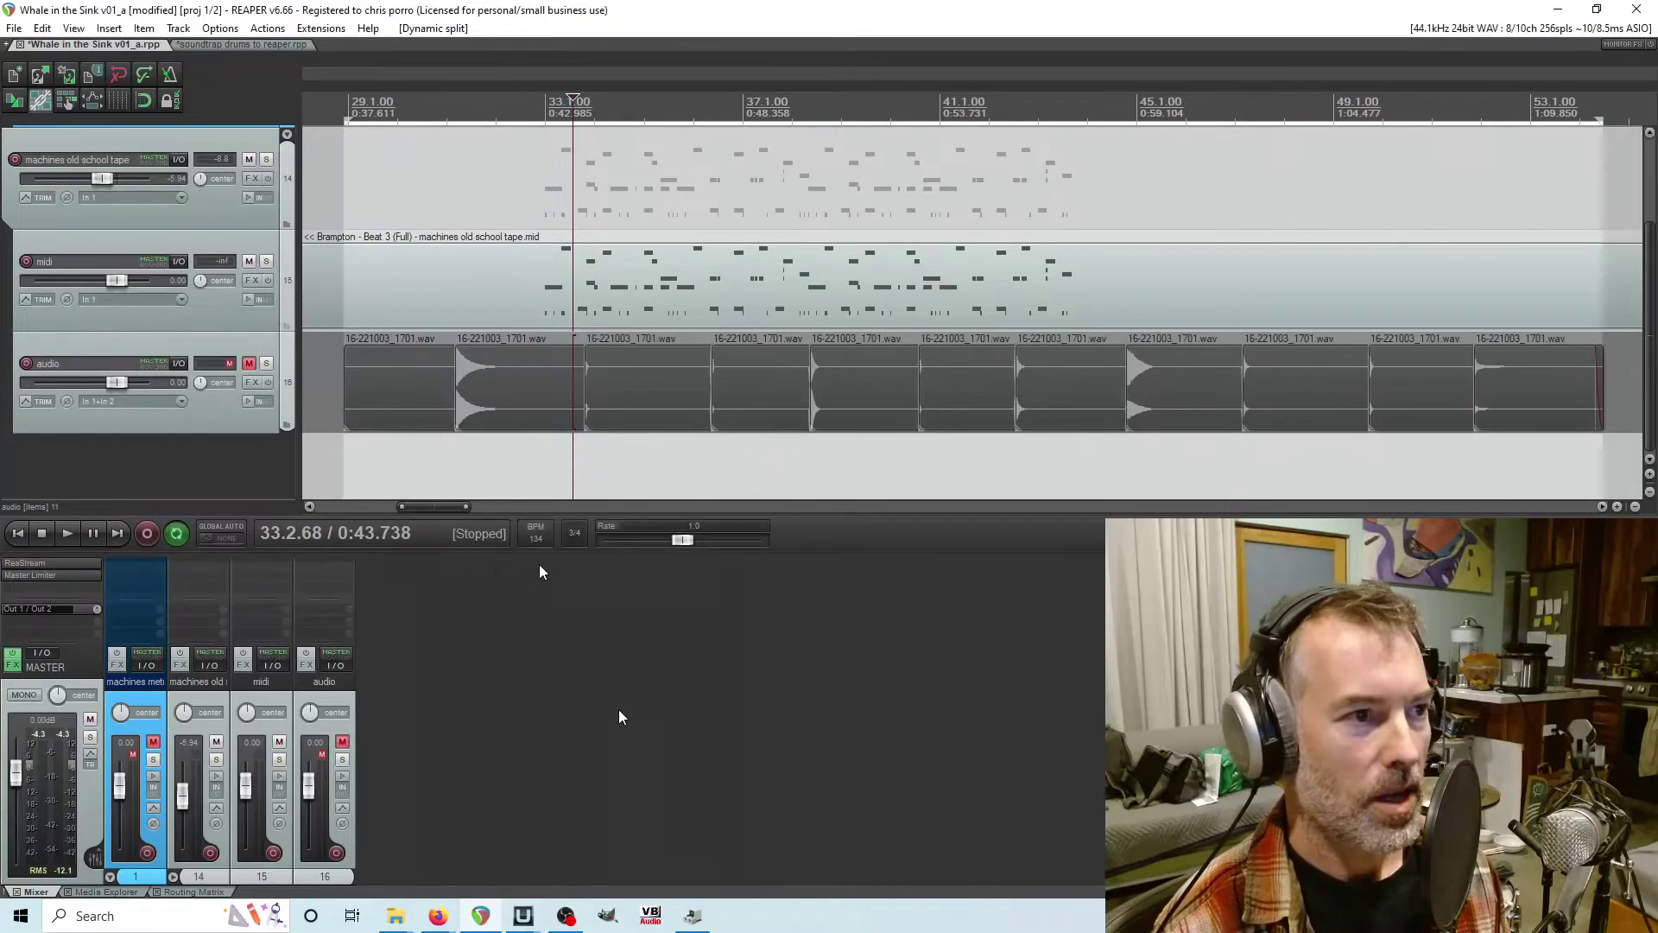
- Delete the empty first slice and solo the audio track
{"action": "left_click", "coordinate": [406, 386]}
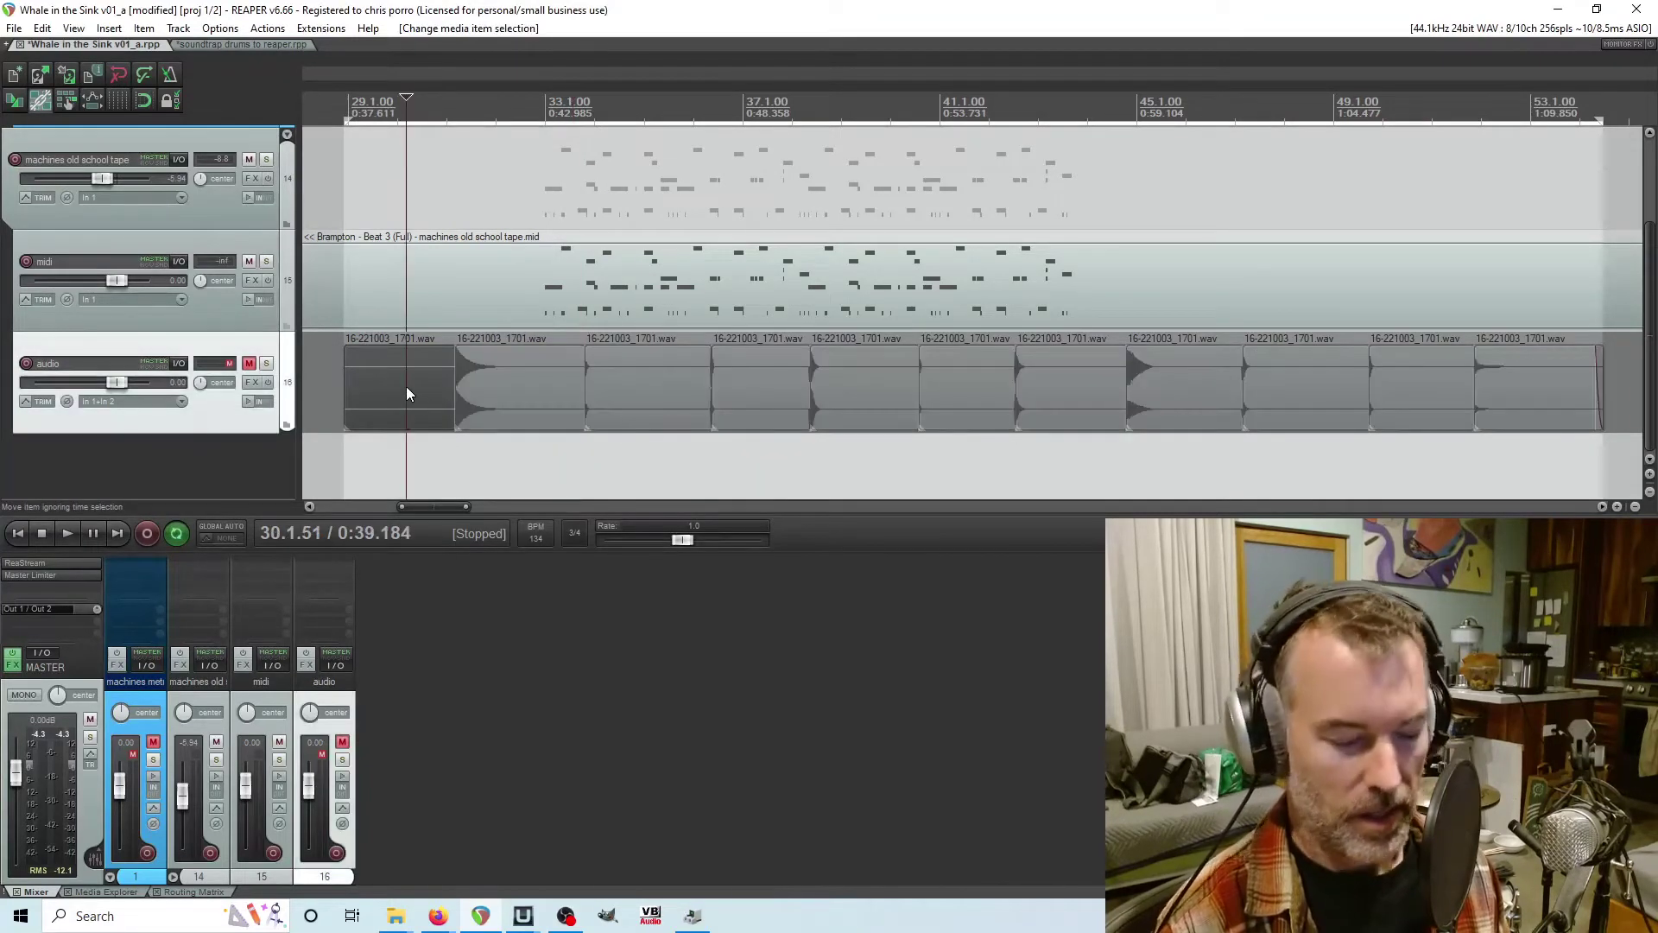
{"action": "key", "text": "Delete"}
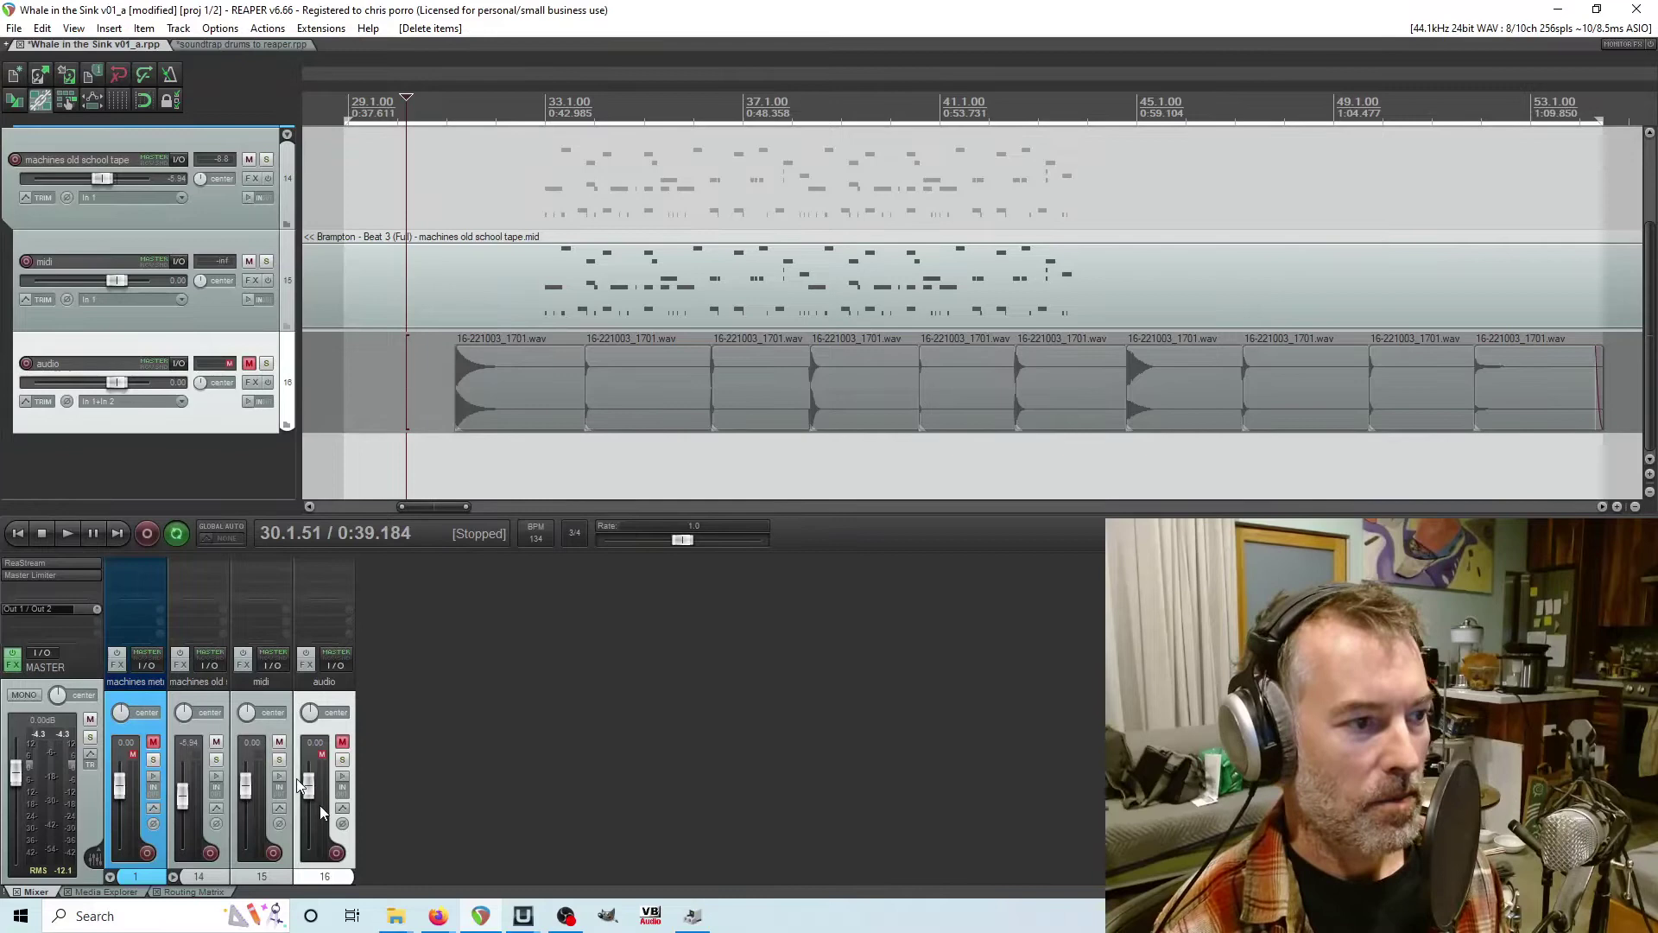
{"action": "left_click", "coordinate": [343, 759], "text": "ctrl+alt"}
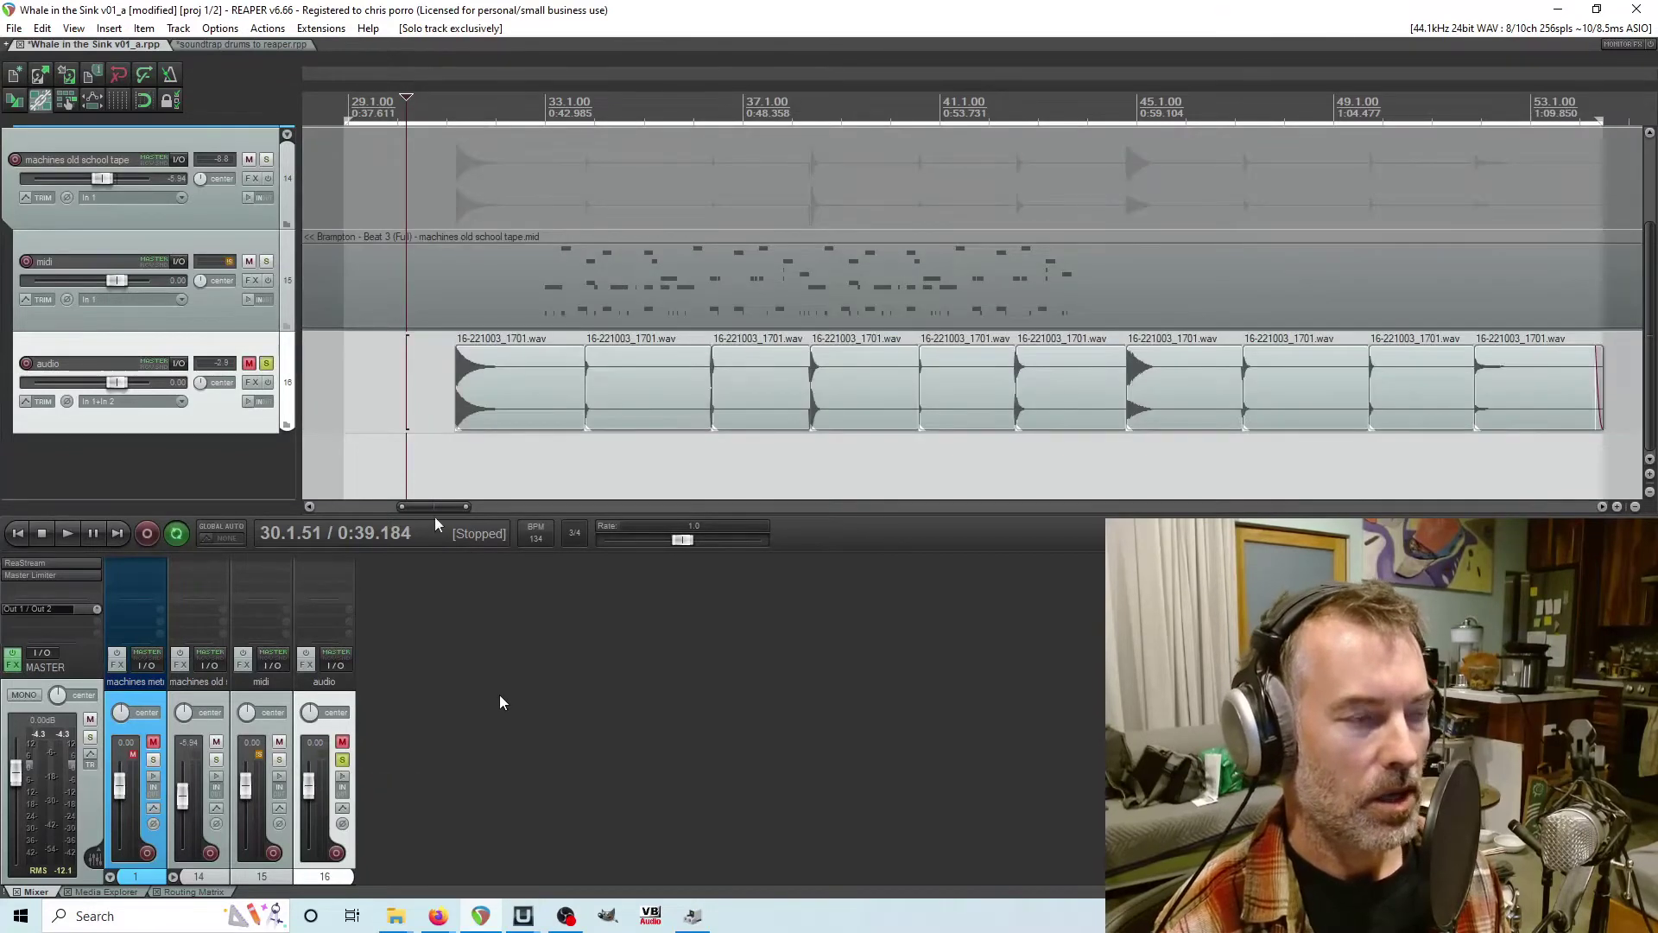
{"action": "left_click", "coordinate": [403, 395]}
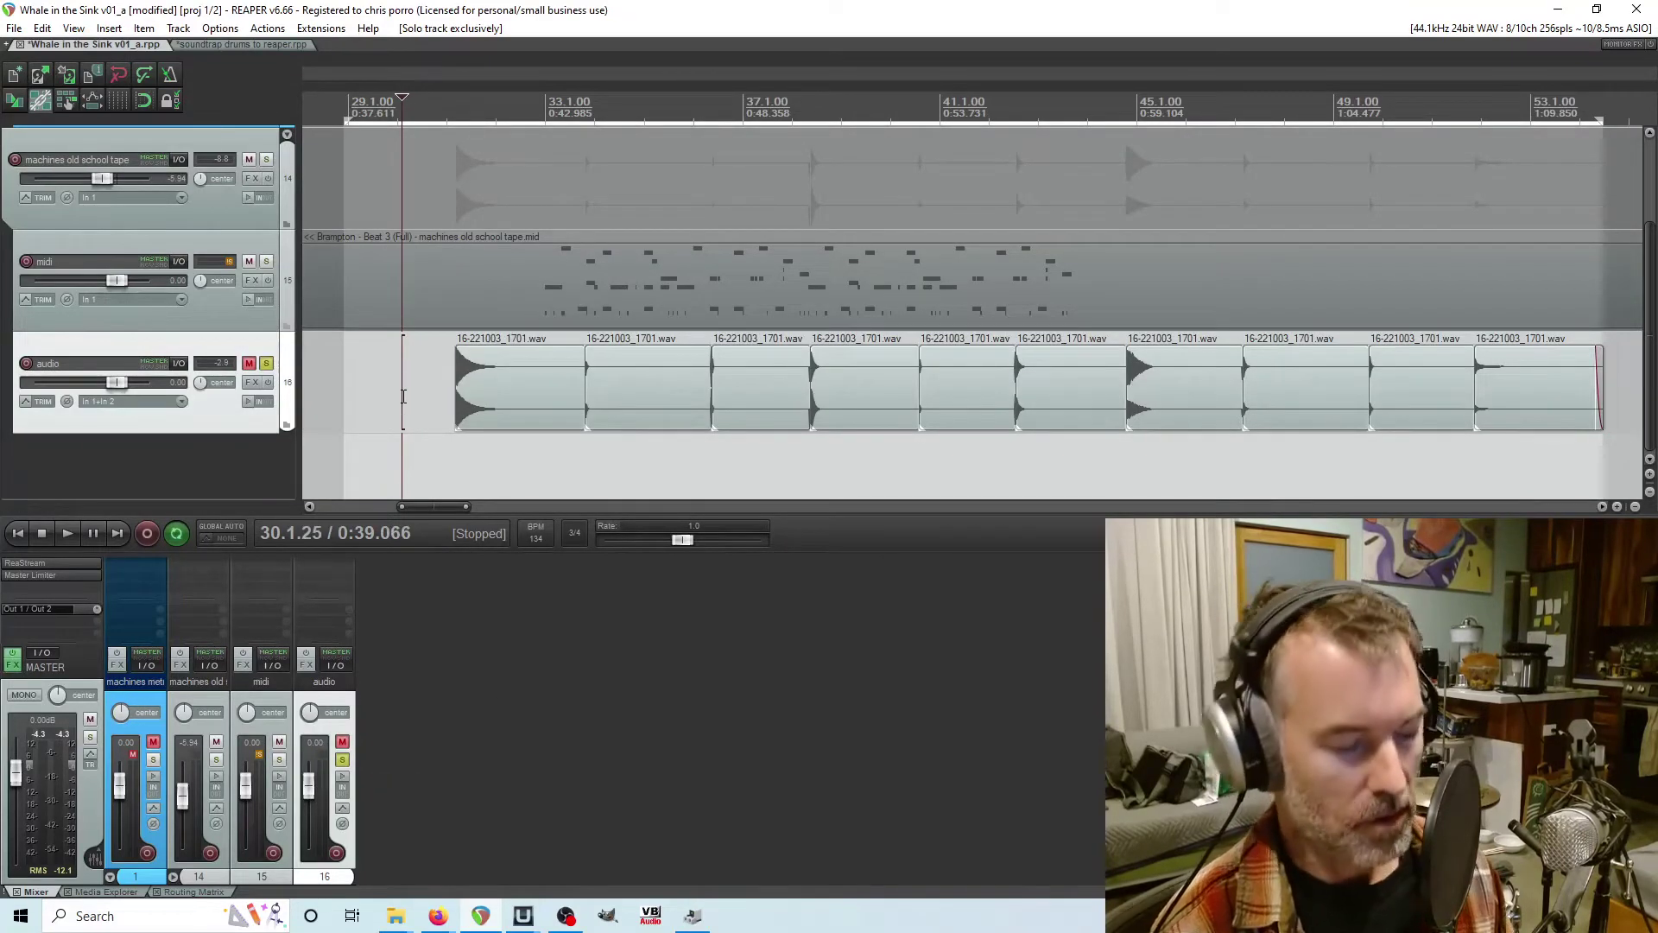
- Play through each drum slice in turn, then zoom out and split at the time selection
{"action": "key", "text": "ctrl+Right"}
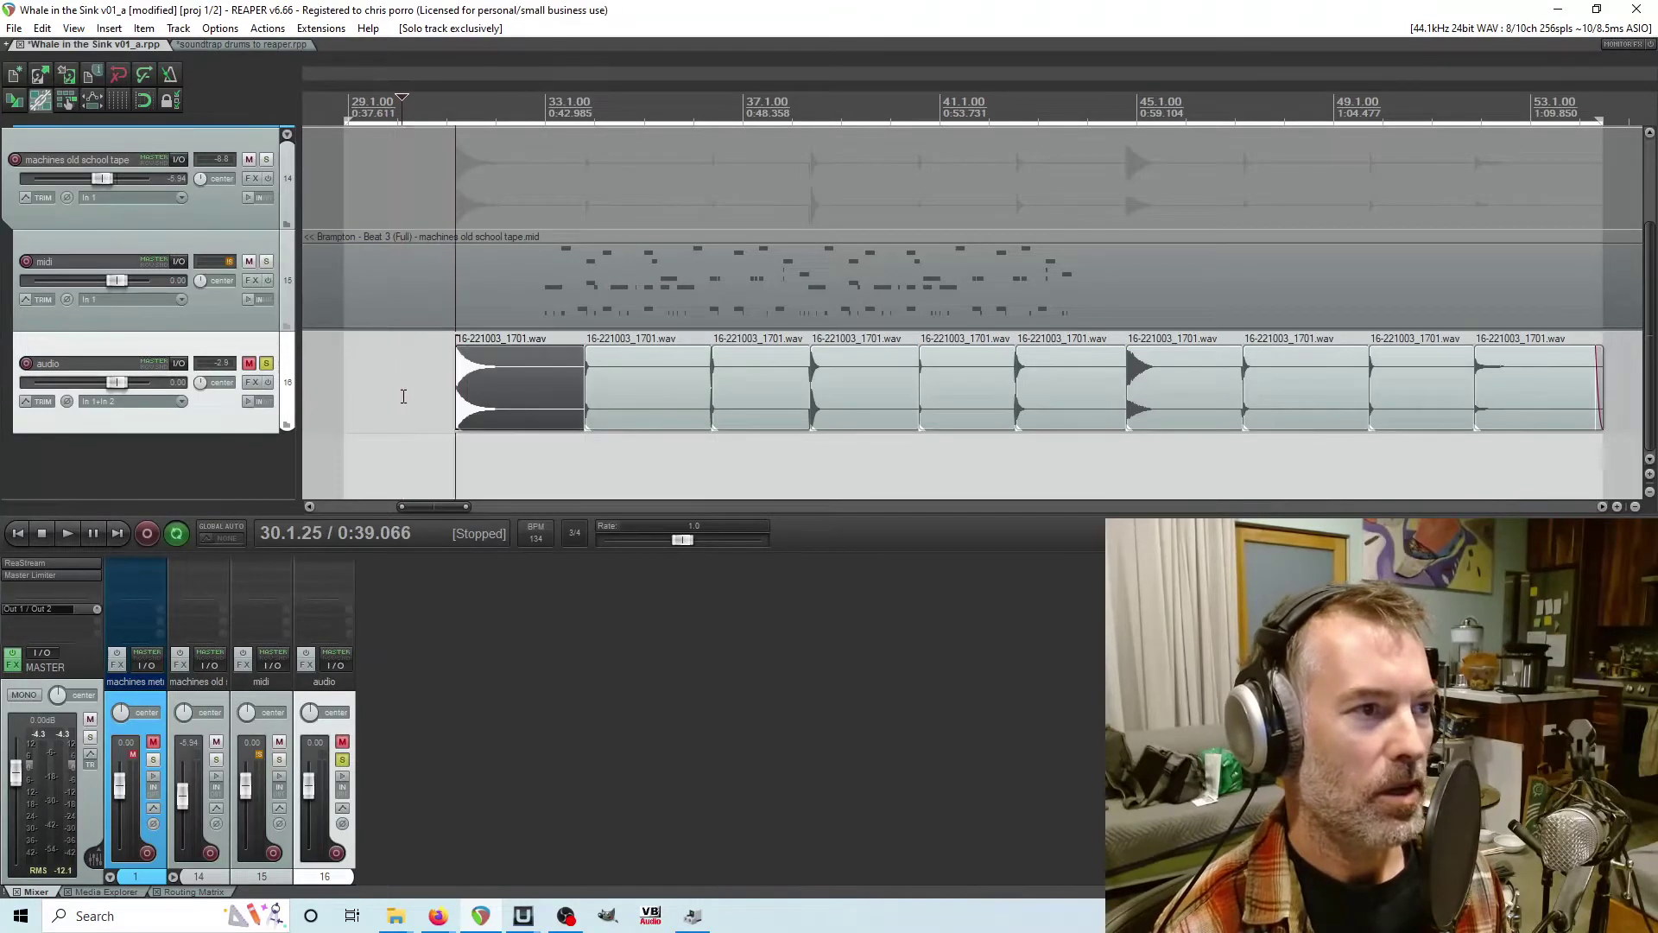
{"action": "key", "text": "space"}
{"action": "key", "text": "ctrl+Right"}
{"action": "key", "text": "ctrl+Right"}
{"action": "key", "text": "ctrl+Right"}
{"action": "key", "text": "ctrl+Right"}
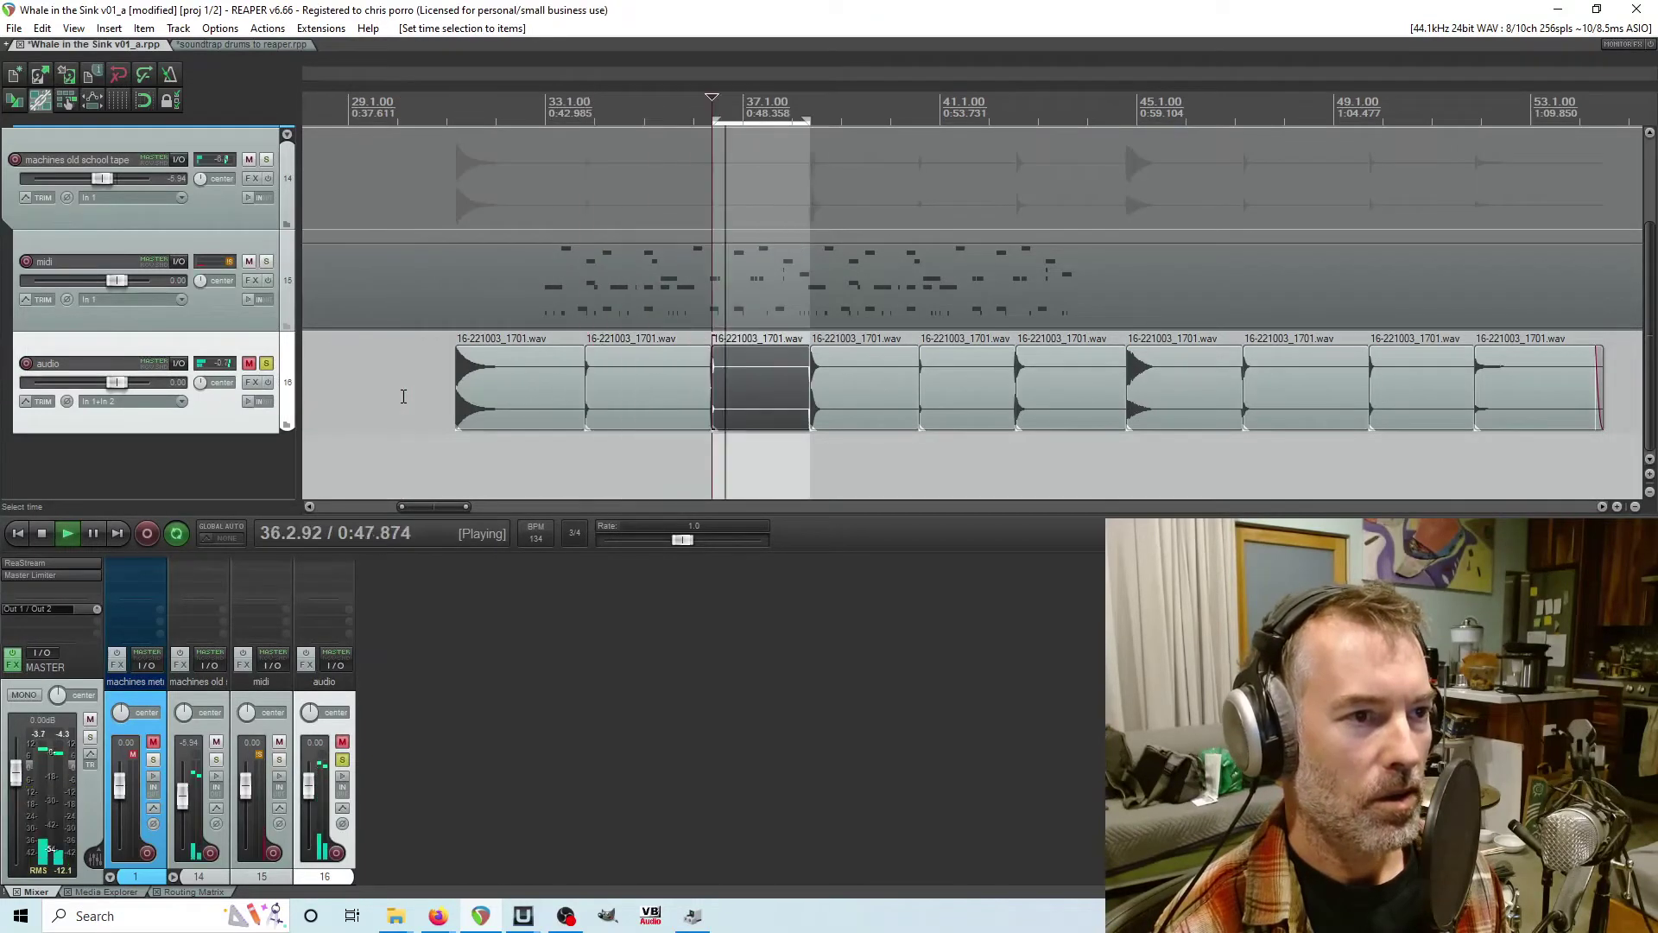
{"action": "key", "text": "ctrl+Right"}
{"action": "key", "text": "ctrl+Right"}
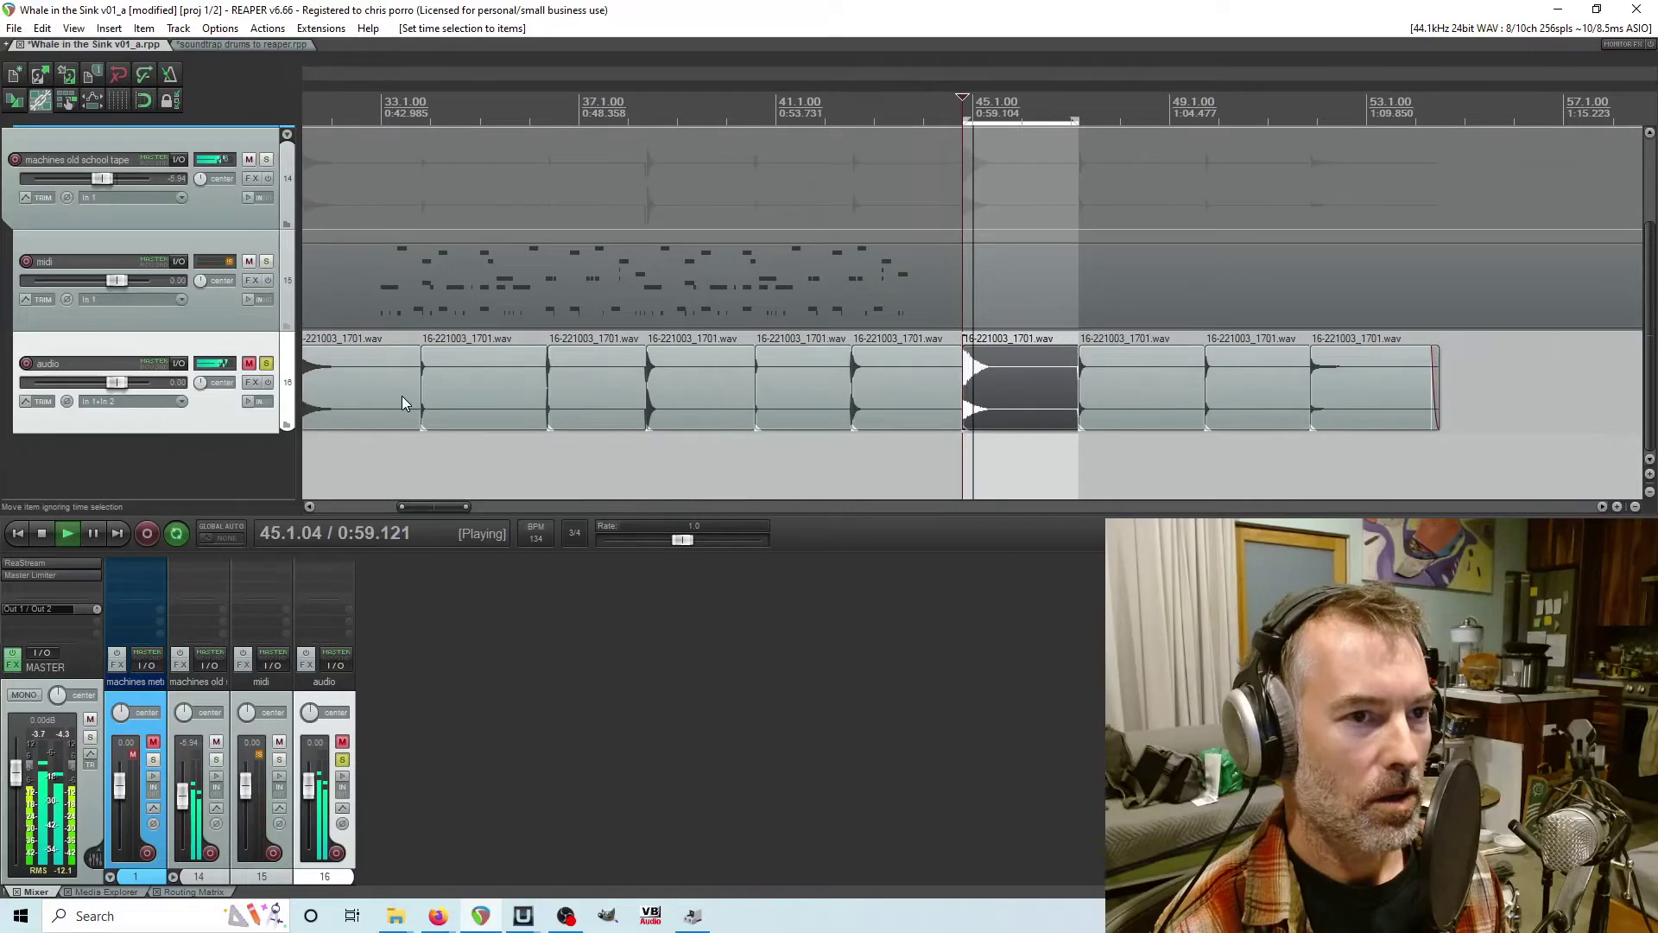
{"action": "key", "text": "ctrl+Right"}
{"action": "key", "text": "ctrl+Right"}
{"action": "key", "text": "ctrl+Right"}
{"action": "key", "text": "space"}
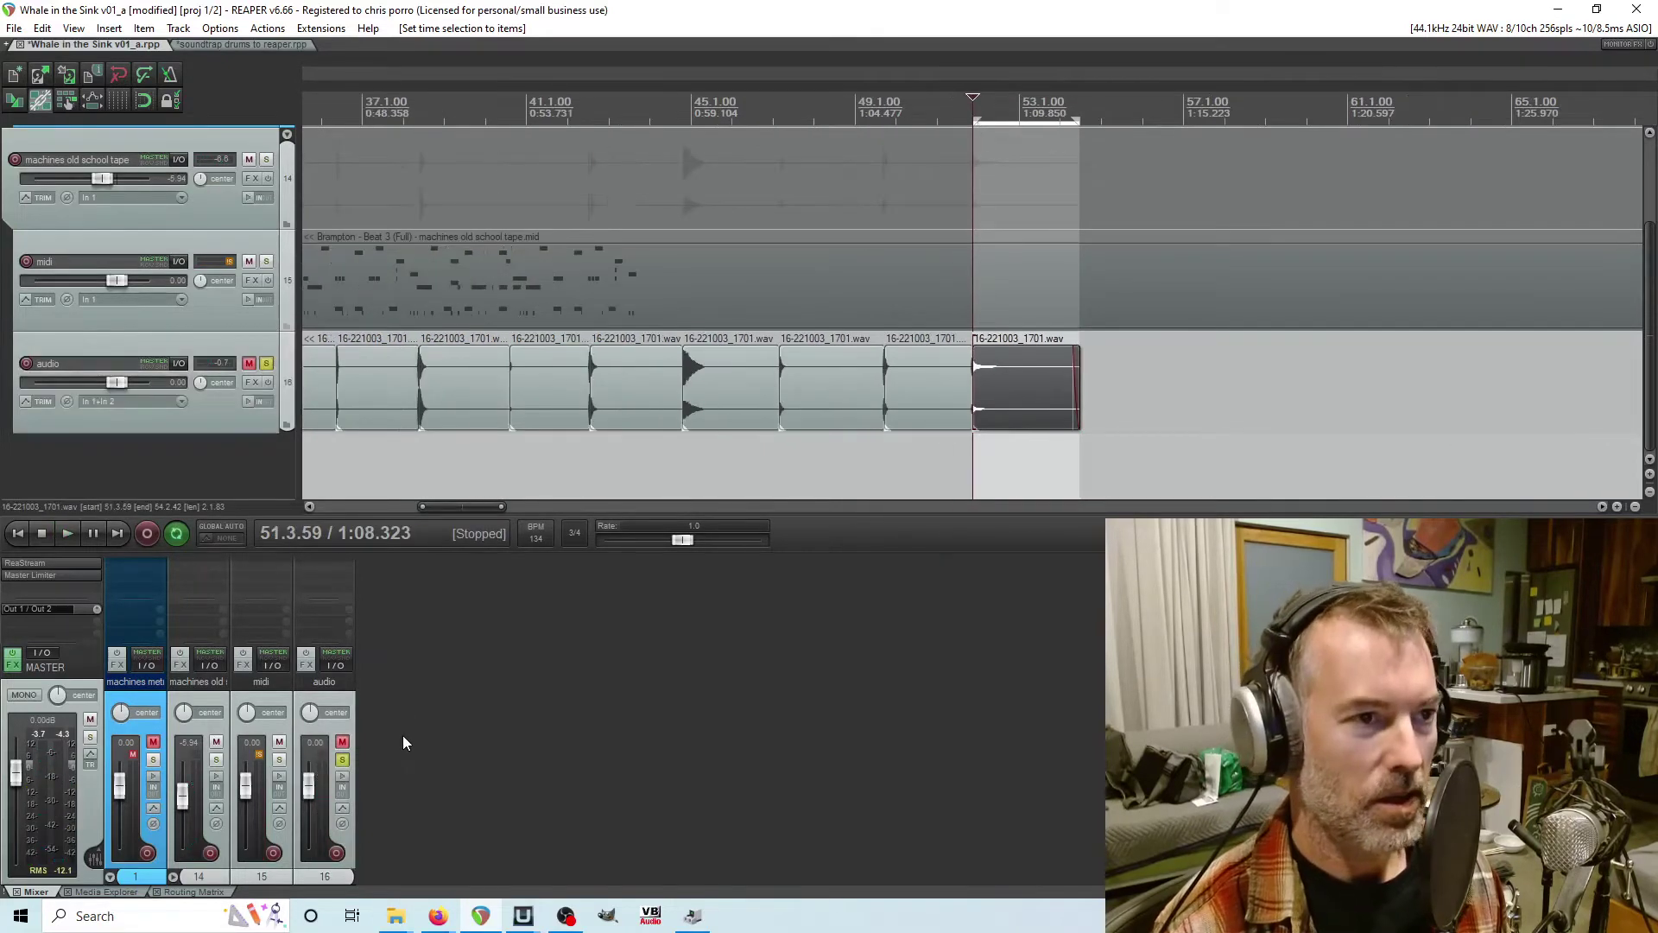
{"action": "key", "text": "minus"}
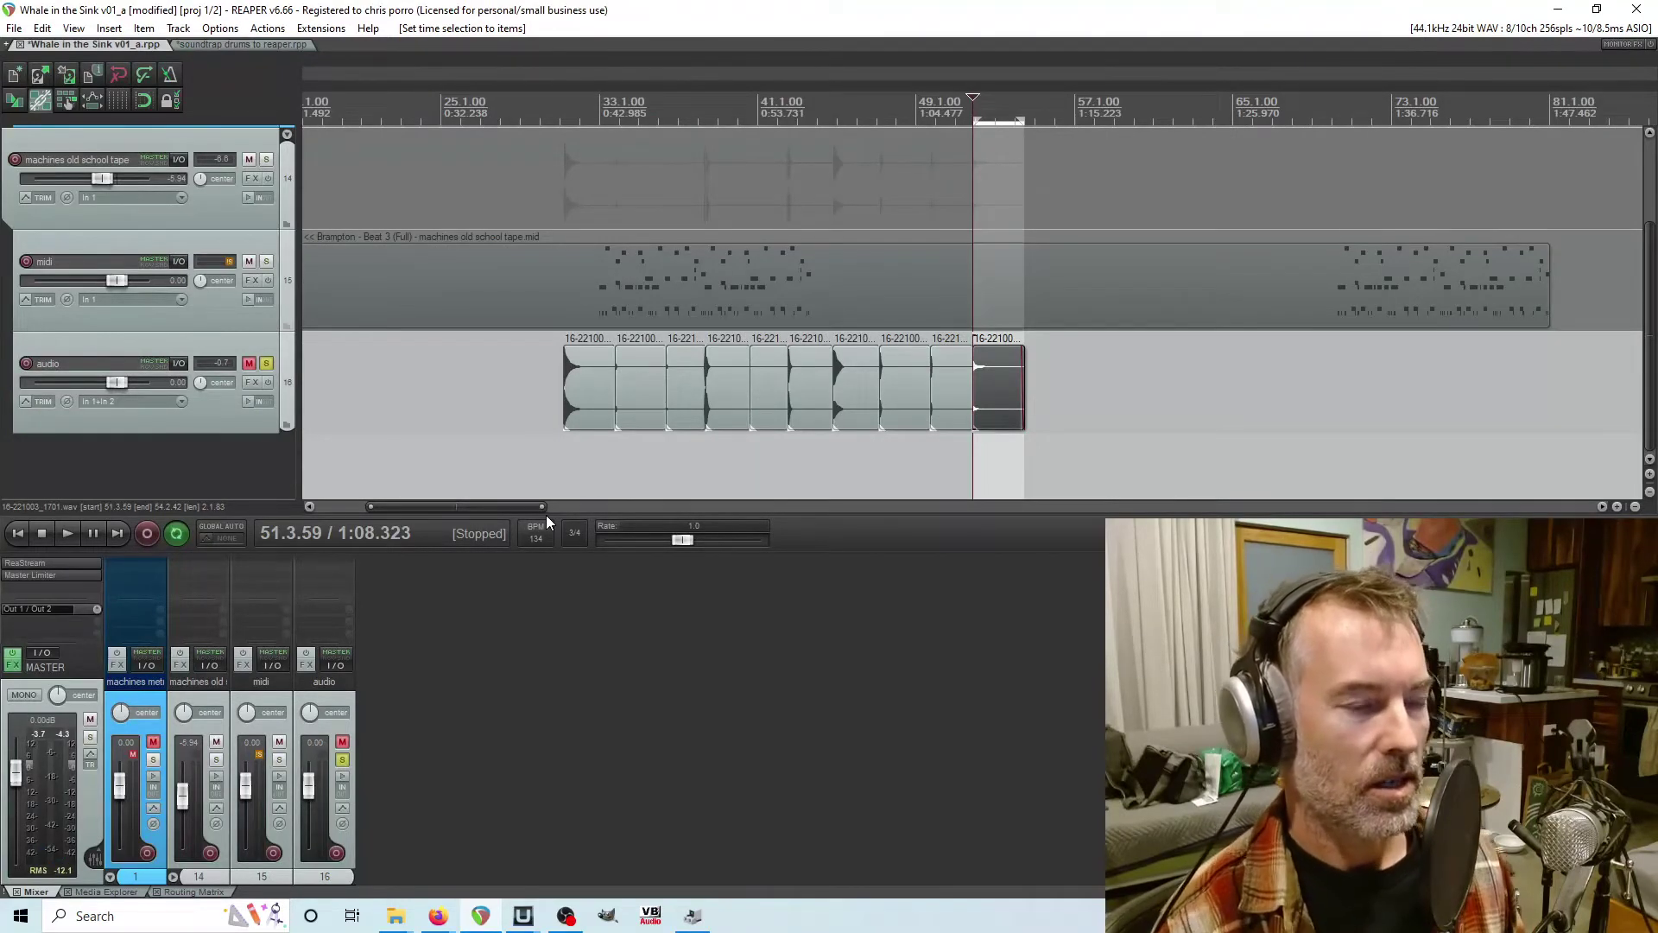
{"action": "key", "text": "s"}
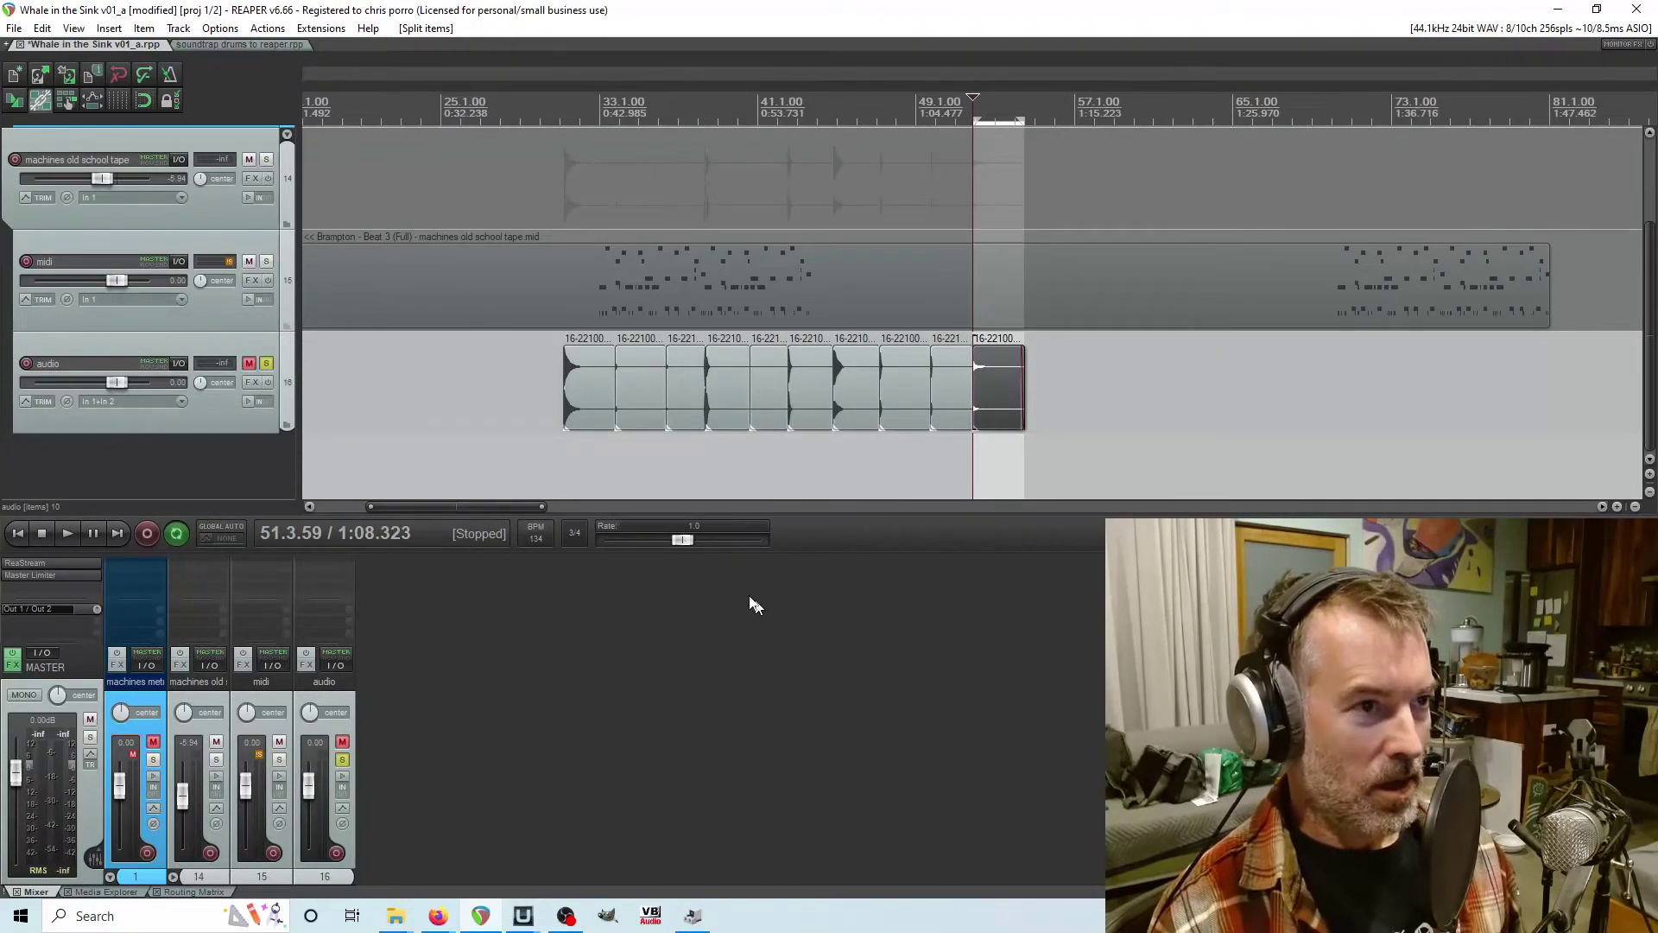
- Audition the first audio slices, then take the tape, midi and audio tracks out of their folder
{"action": "left_click", "coordinate": [572, 385]}
{"action": "left_click", "coordinate": [629, 394]}
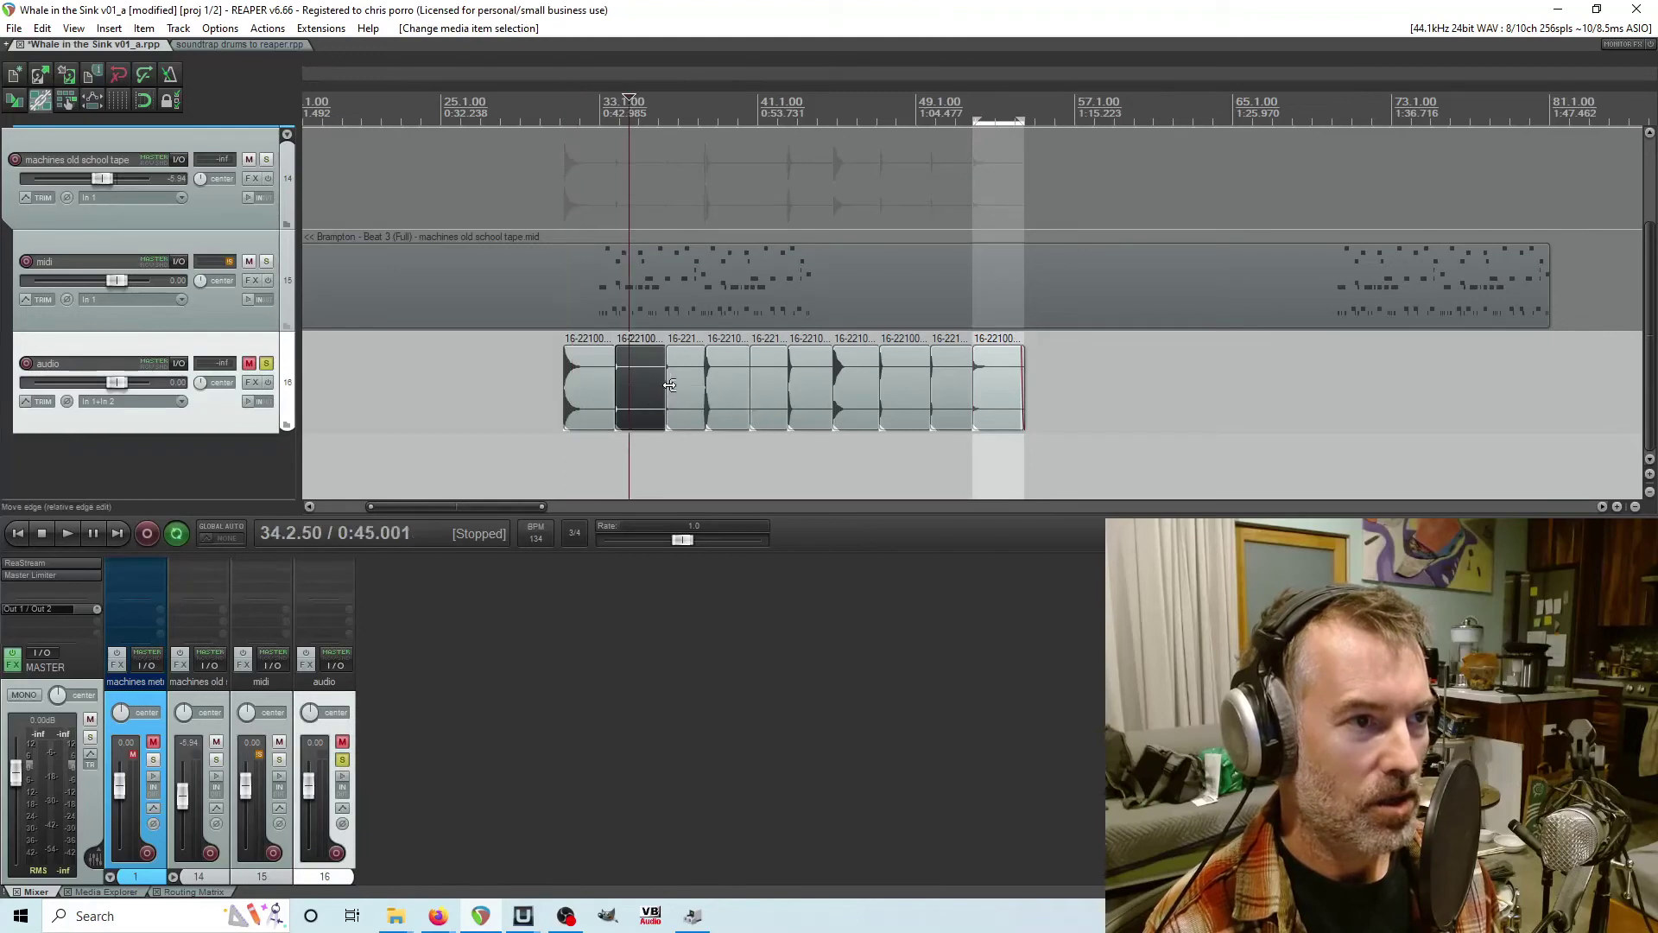
{"action": "left_click", "coordinate": [681, 393]}
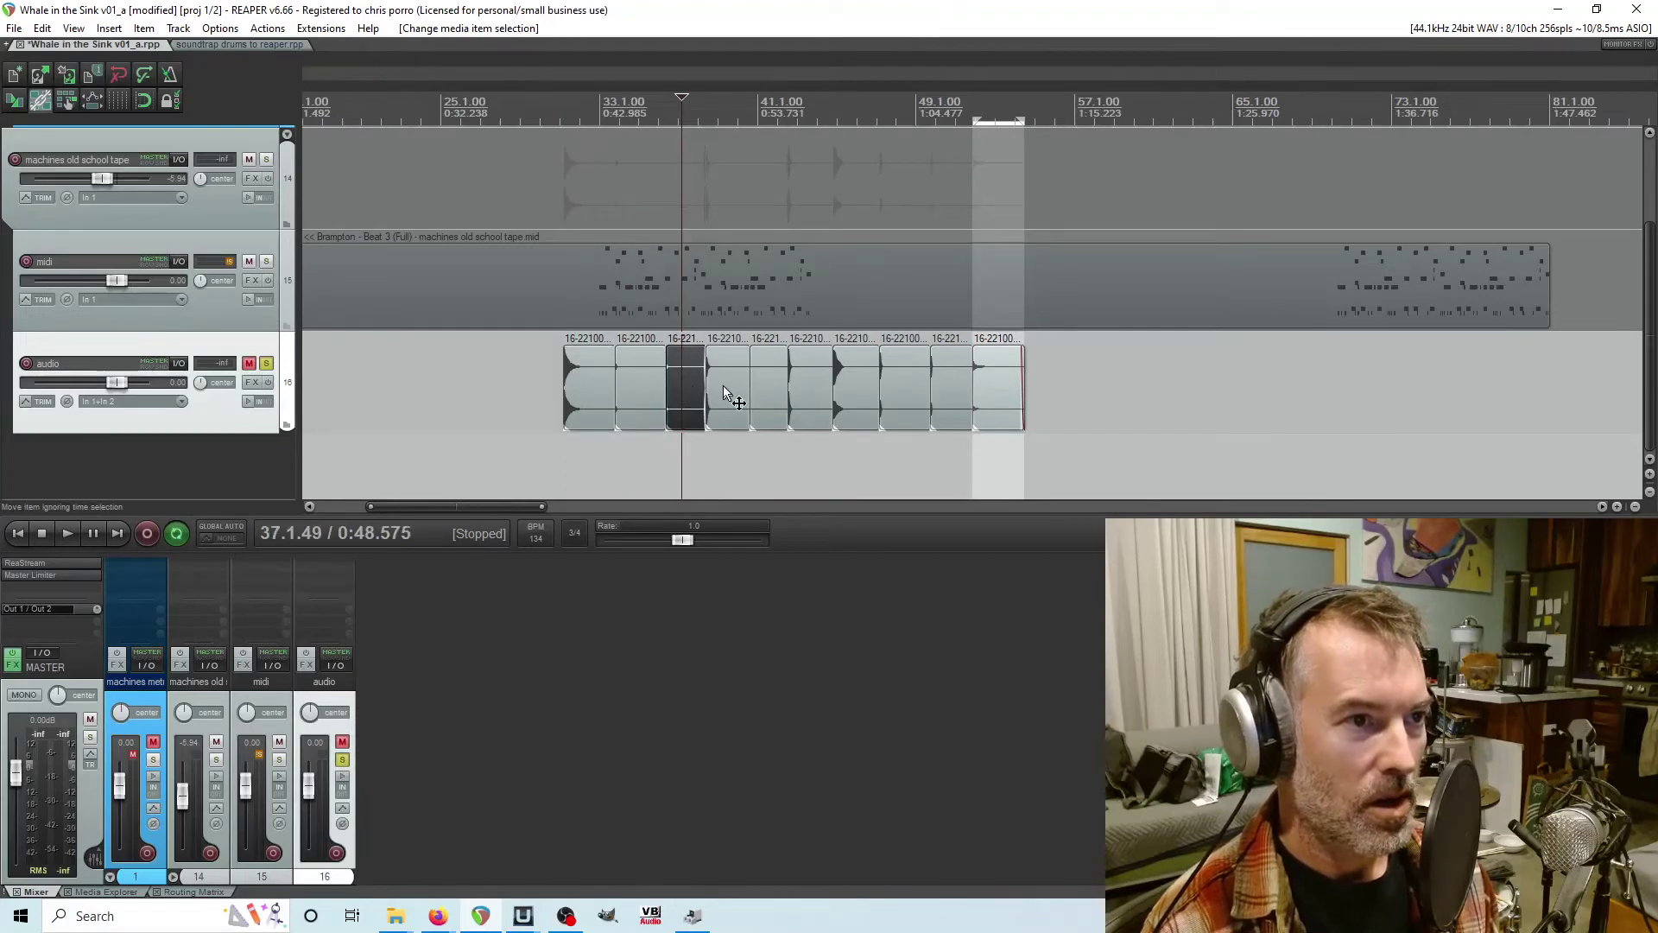
{"action": "left_click", "coordinate": [723, 385]}
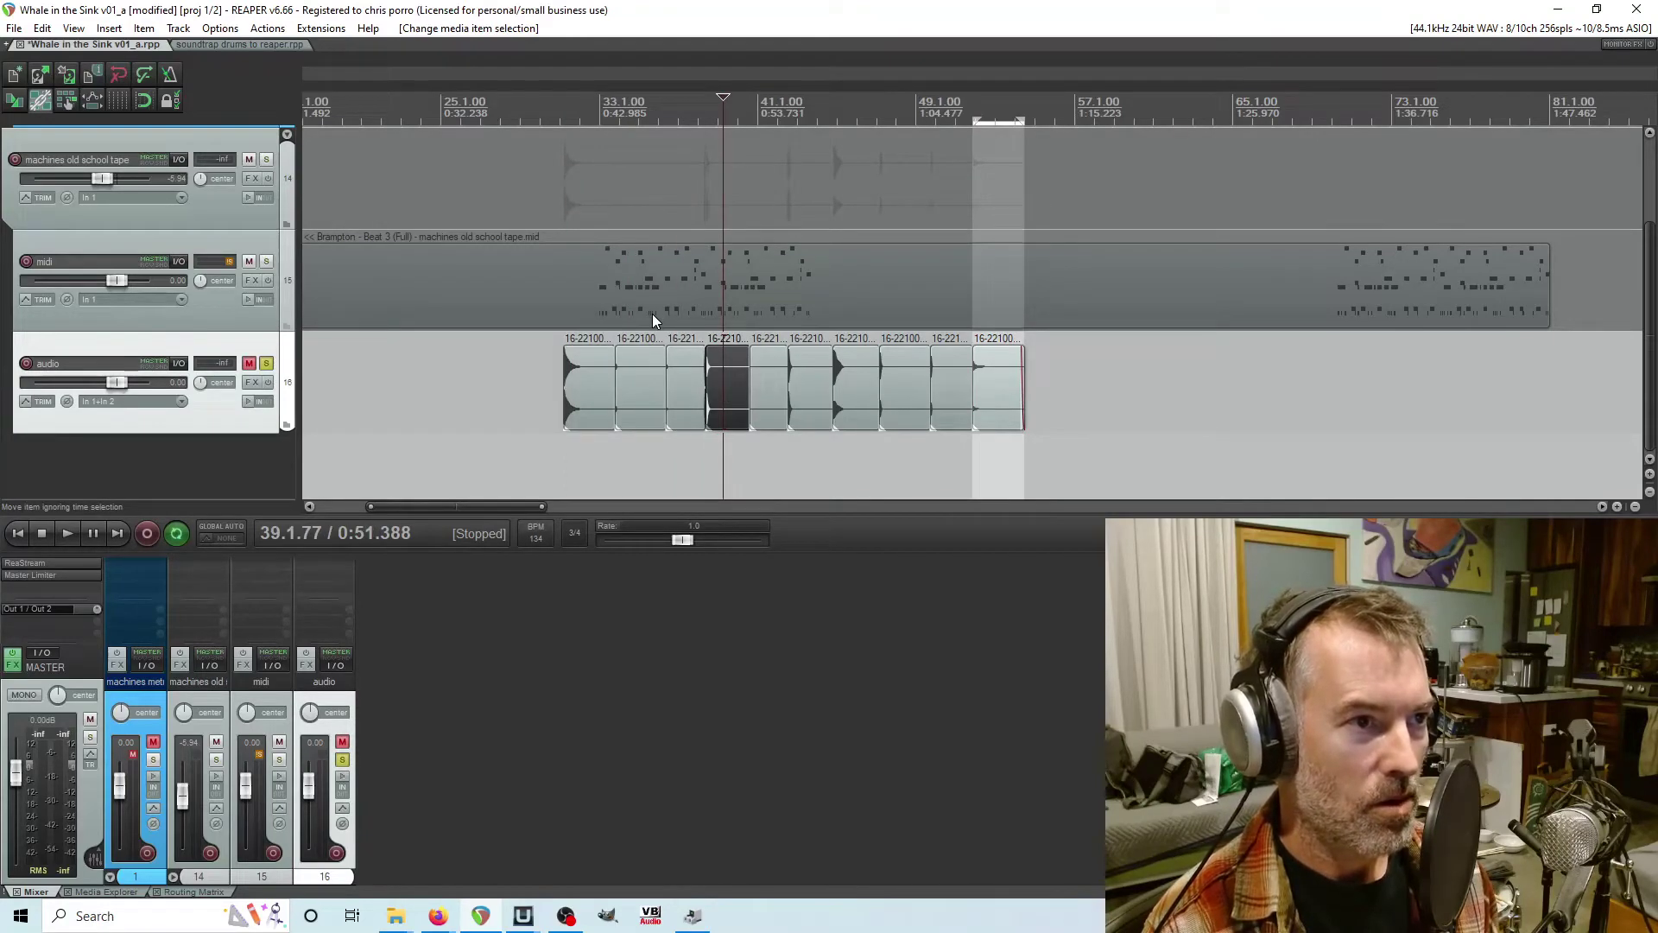
{"action": "left_click", "coordinate": [592, 389]}
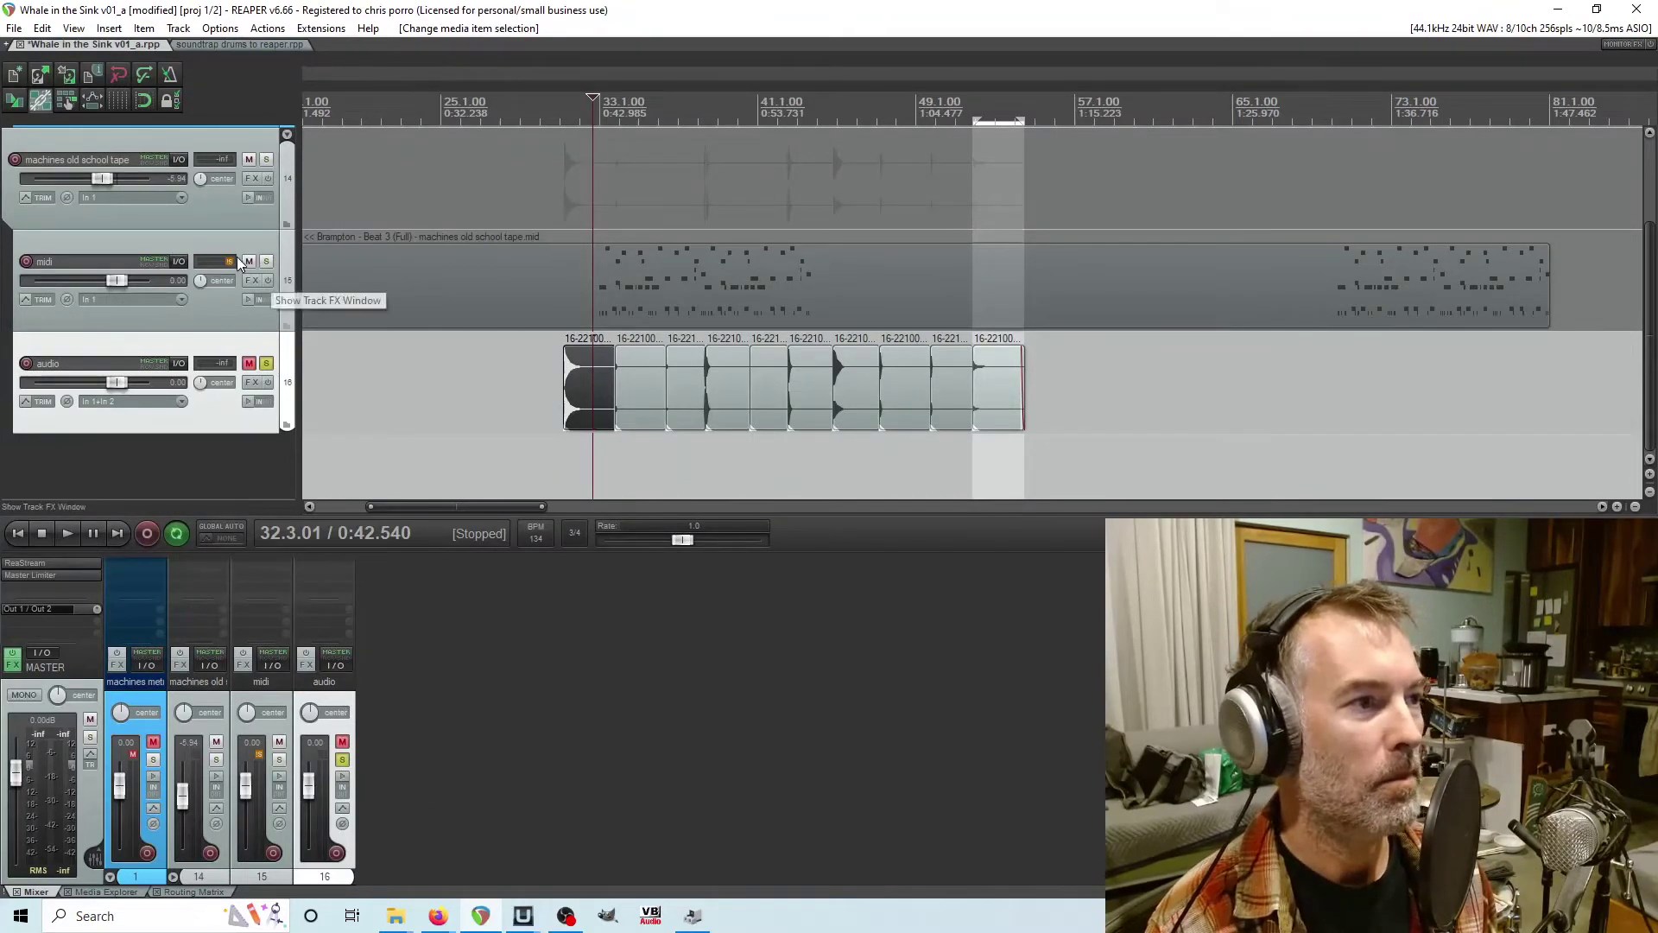
{"action": "left_click", "coordinate": [287, 221]}
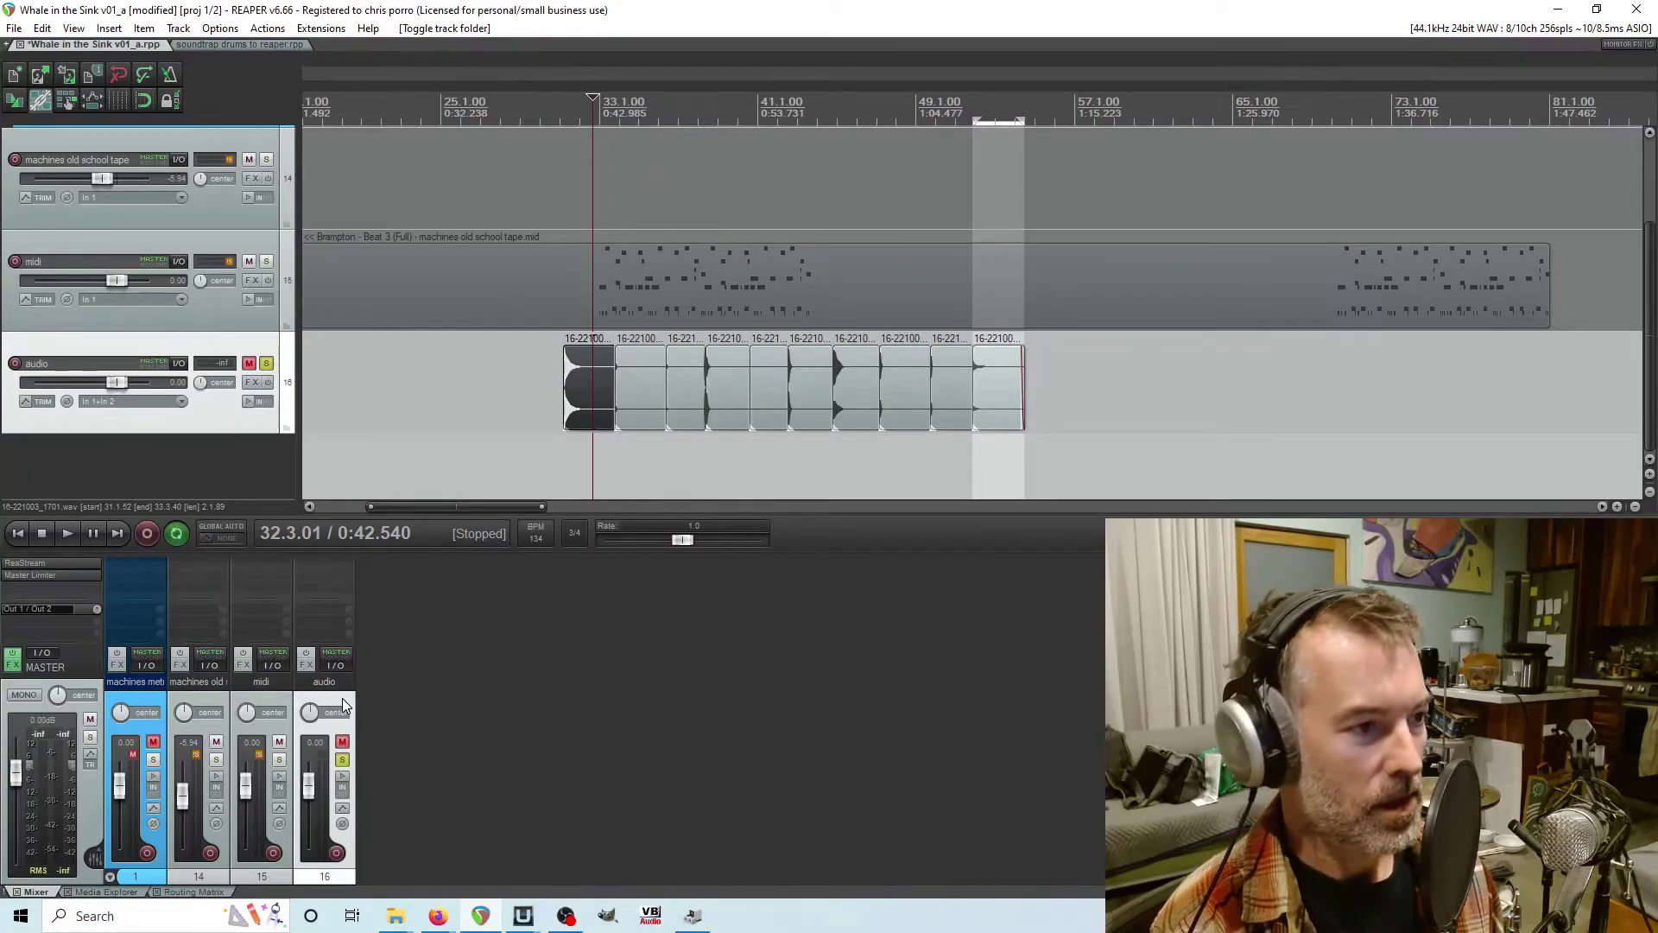
- Add track 17 and load ReaSamplOmatic5000 into its FX chain using the 'reas' filter
{"action": "double_click", "coordinate": [401, 702]}
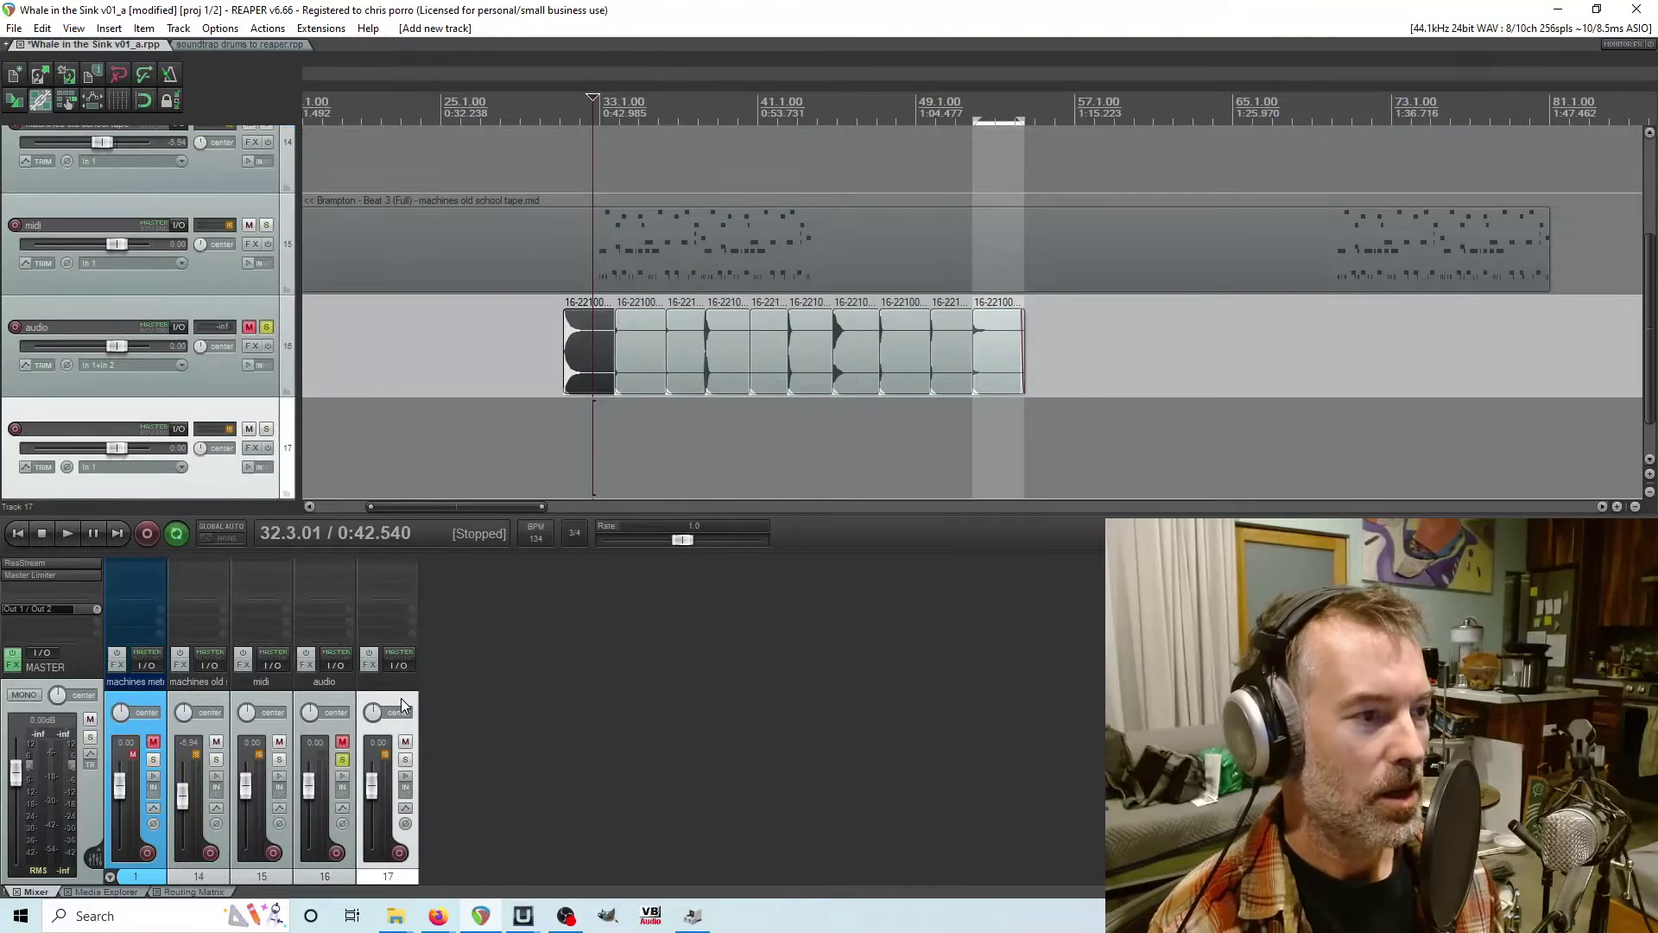
{"action": "left_click", "coordinate": [369, 665]}
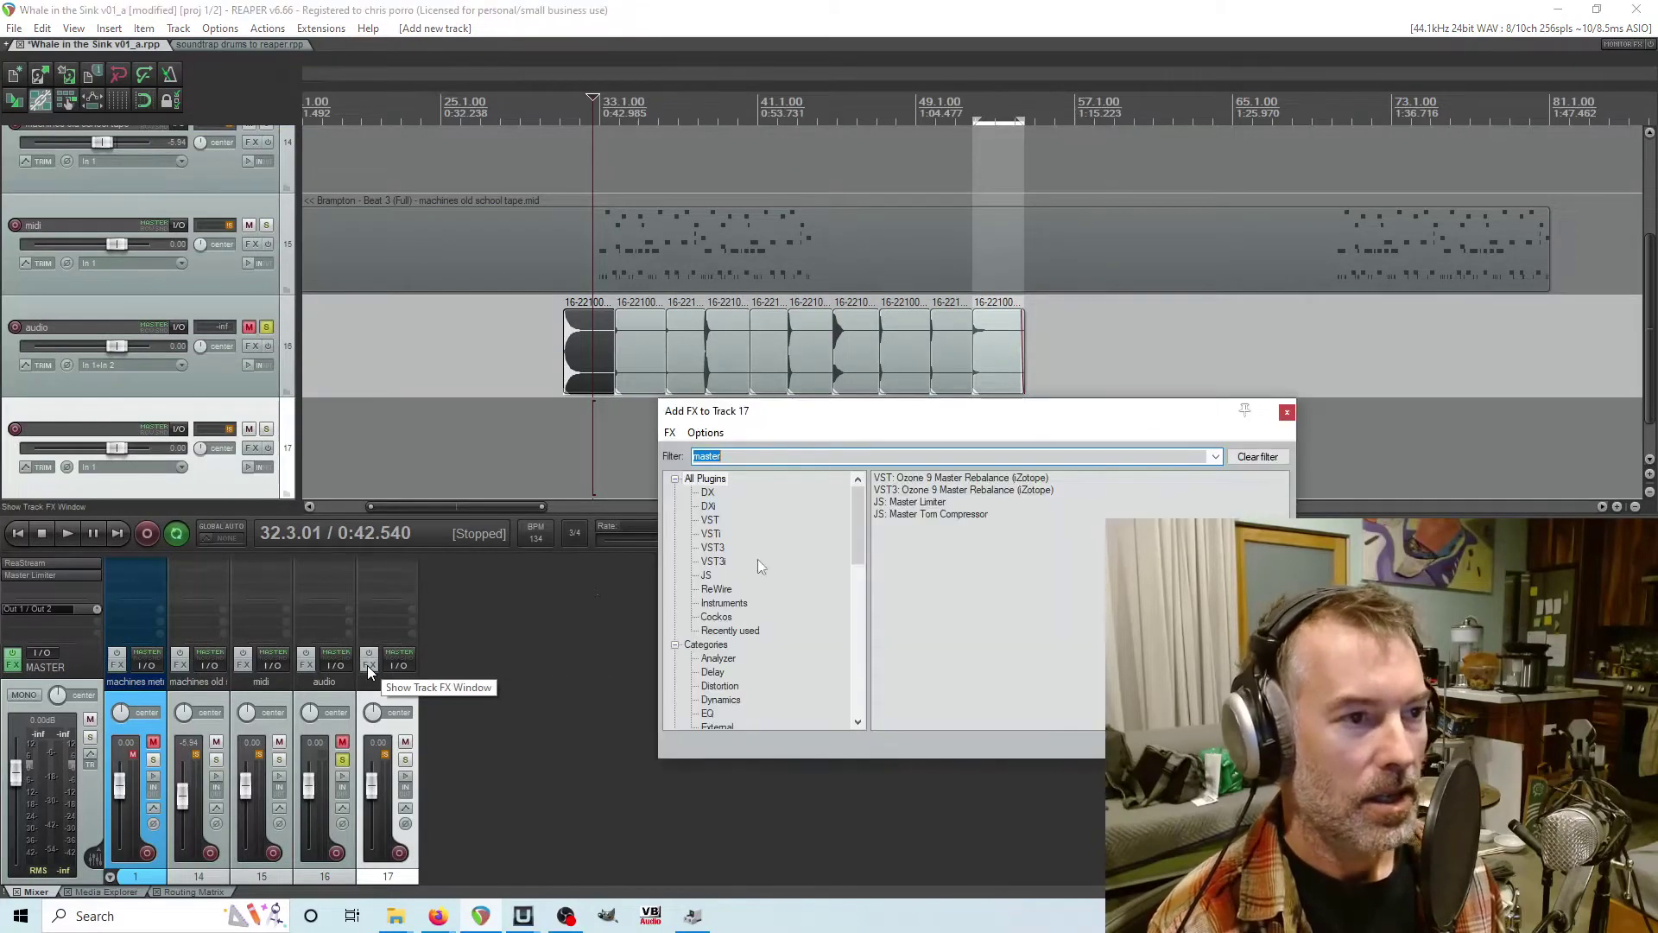
{"action": "type", "text": "rea"}
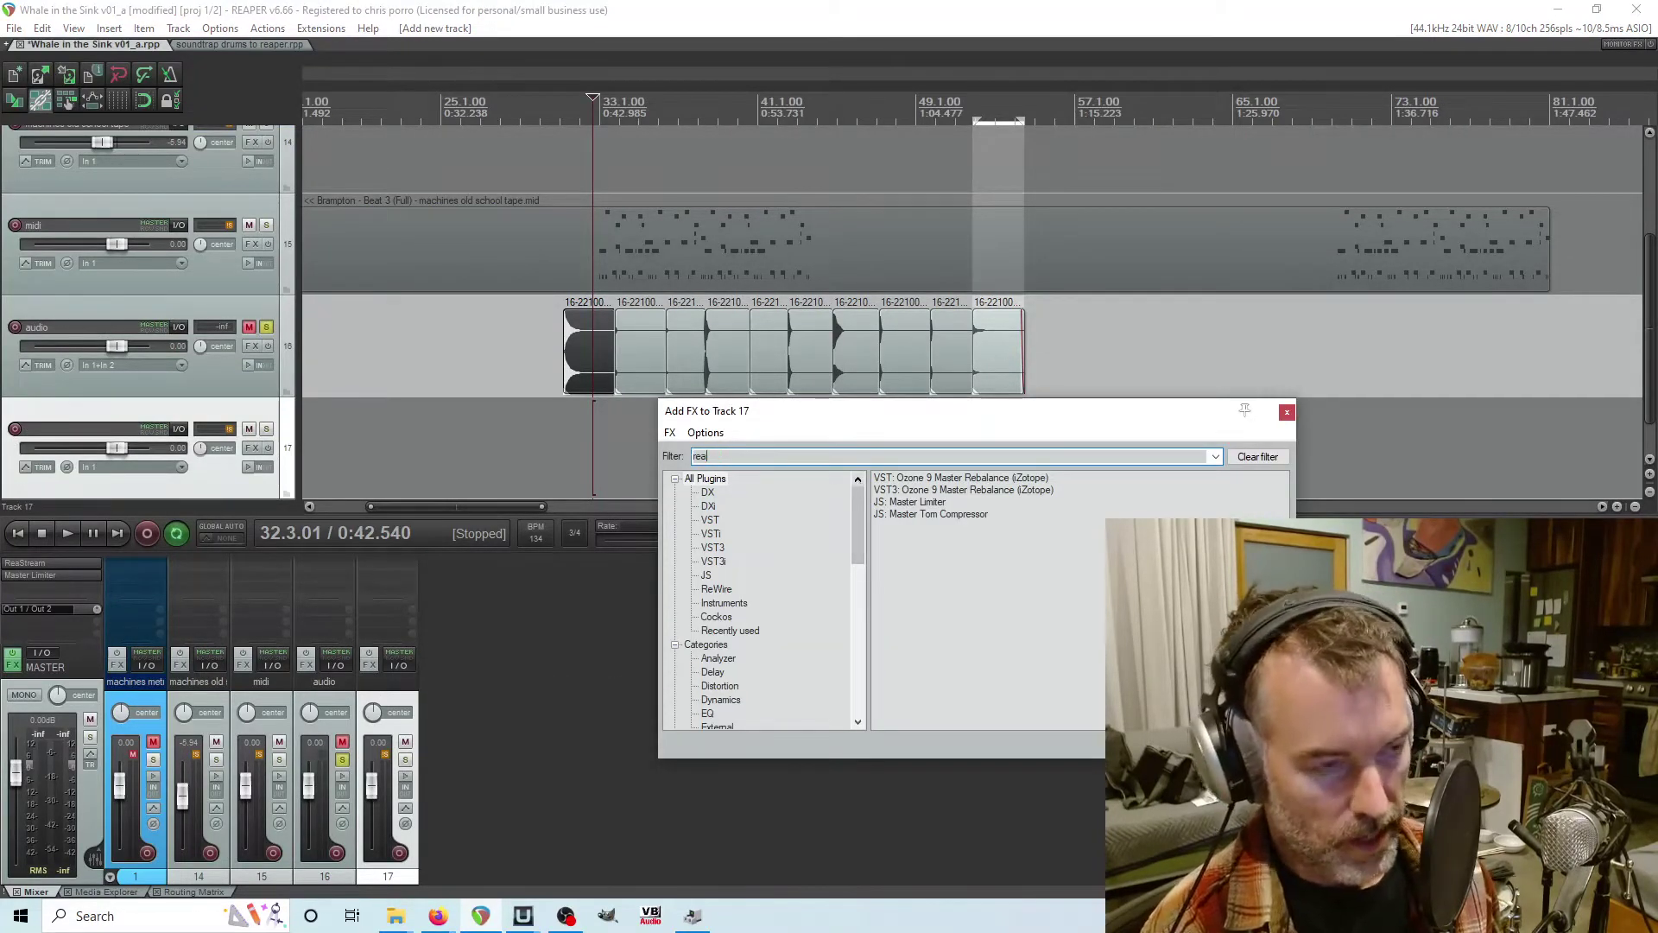
{"action": "type", "text": "s"}
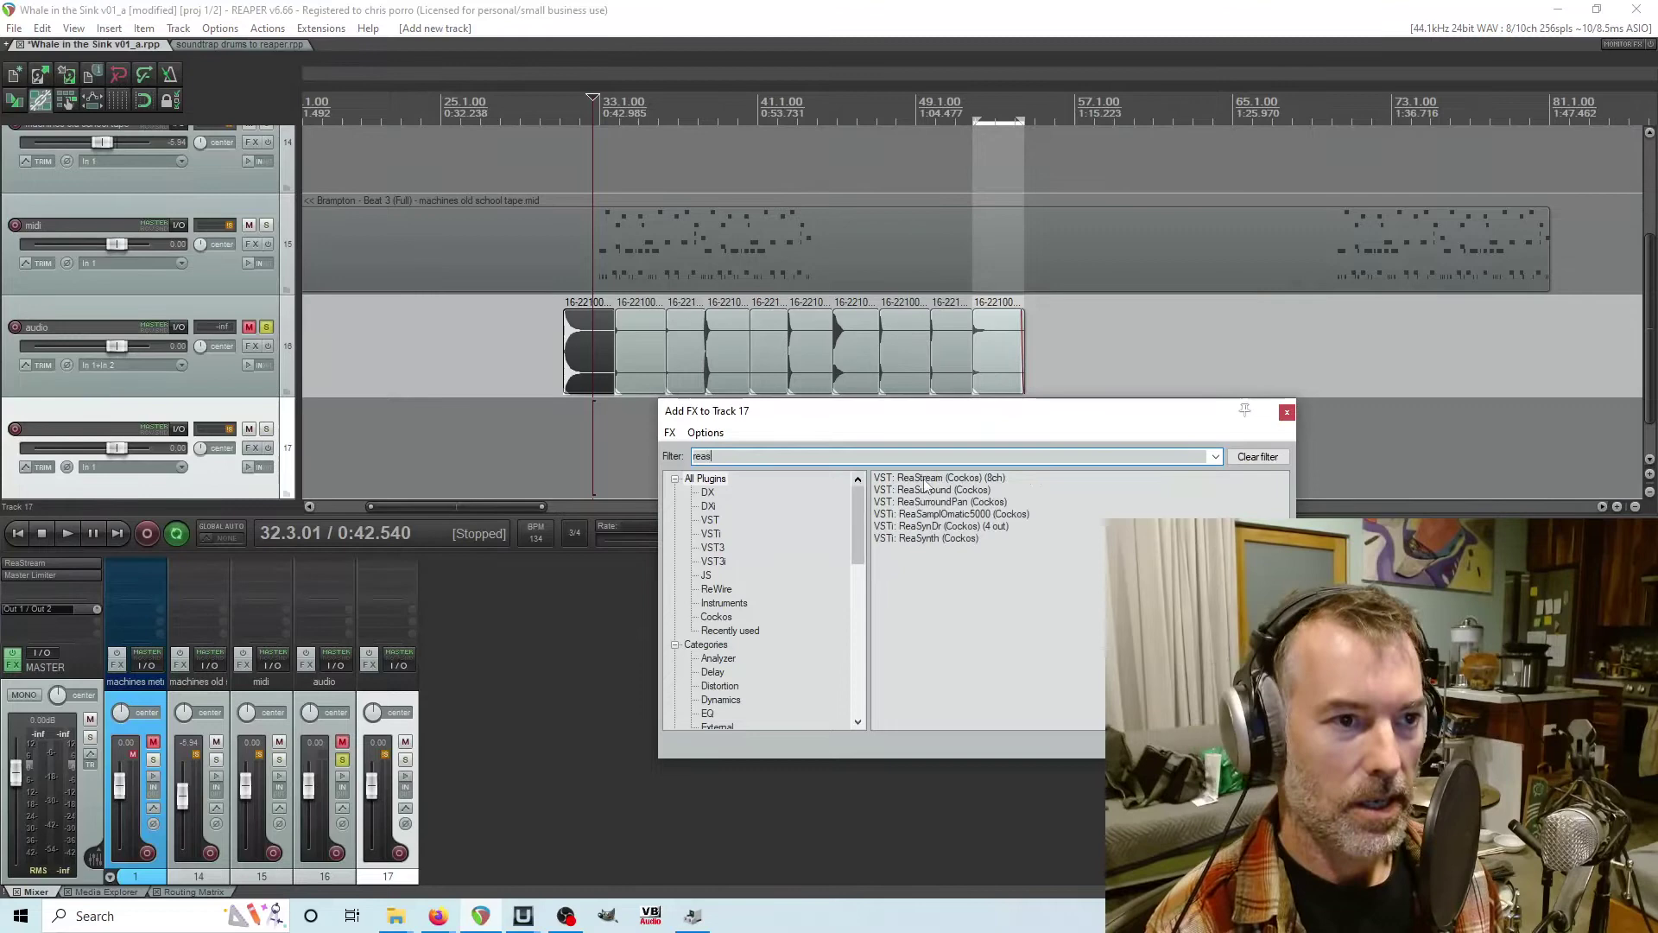
{"action": "double_click", "coordinate": [980, 516]}
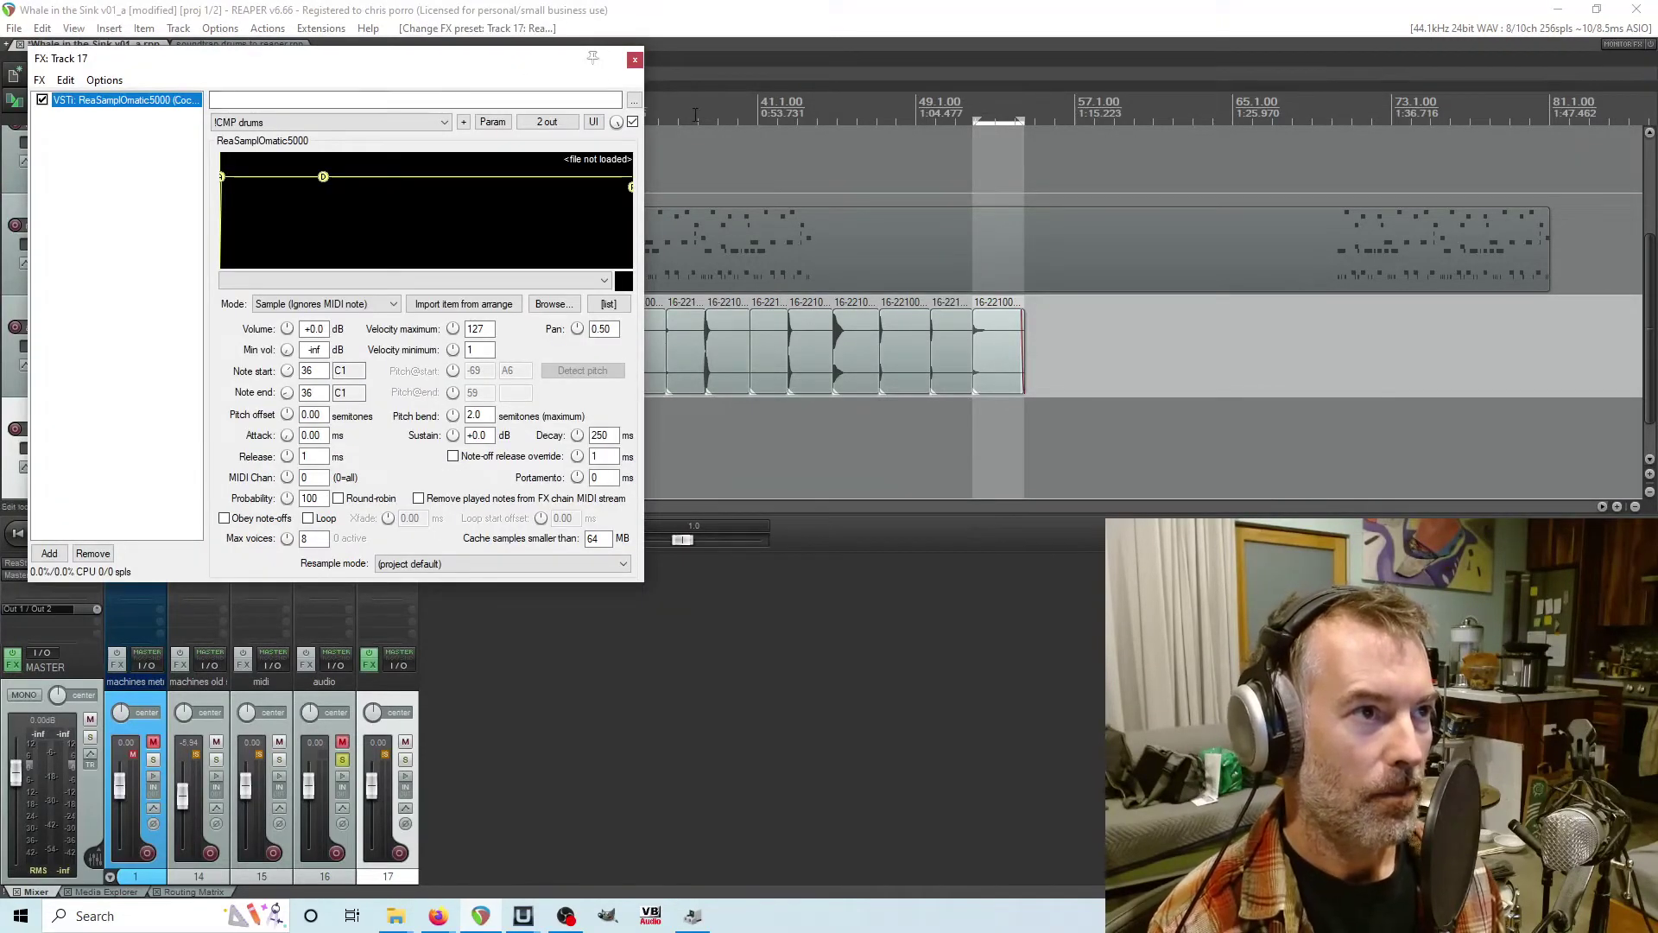
{"action": "left_click_drag", "start_coordinate": [541, 77], "coordinate": [687, 156]}
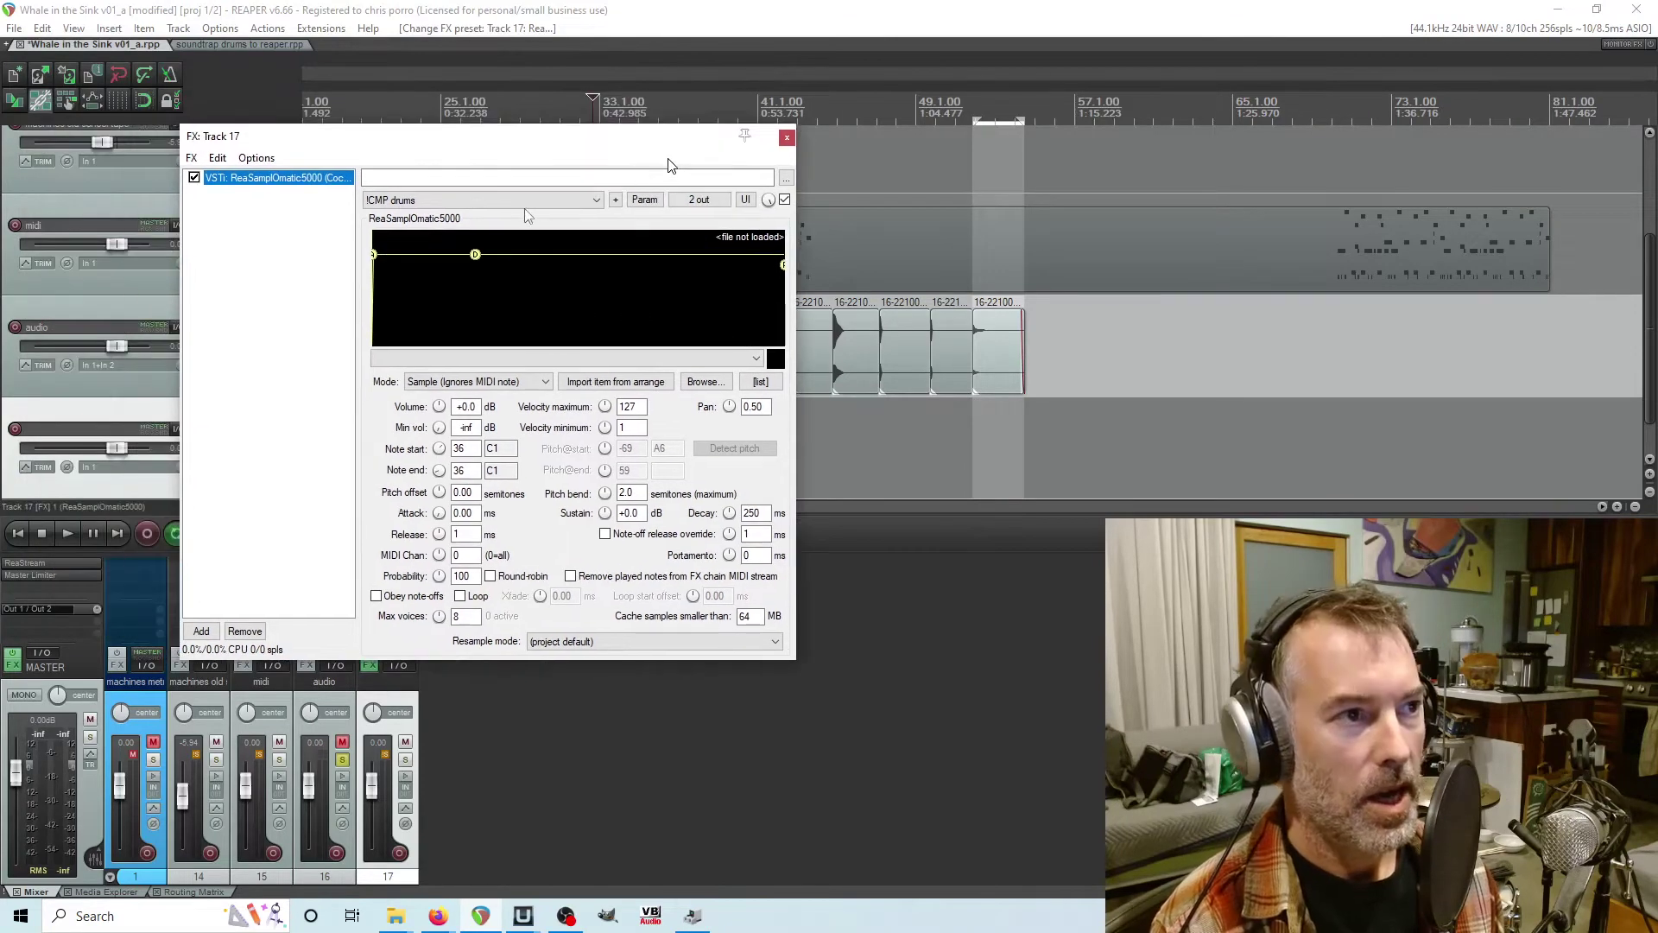
{"action": "left_click", "coordinate": [436, 432]}
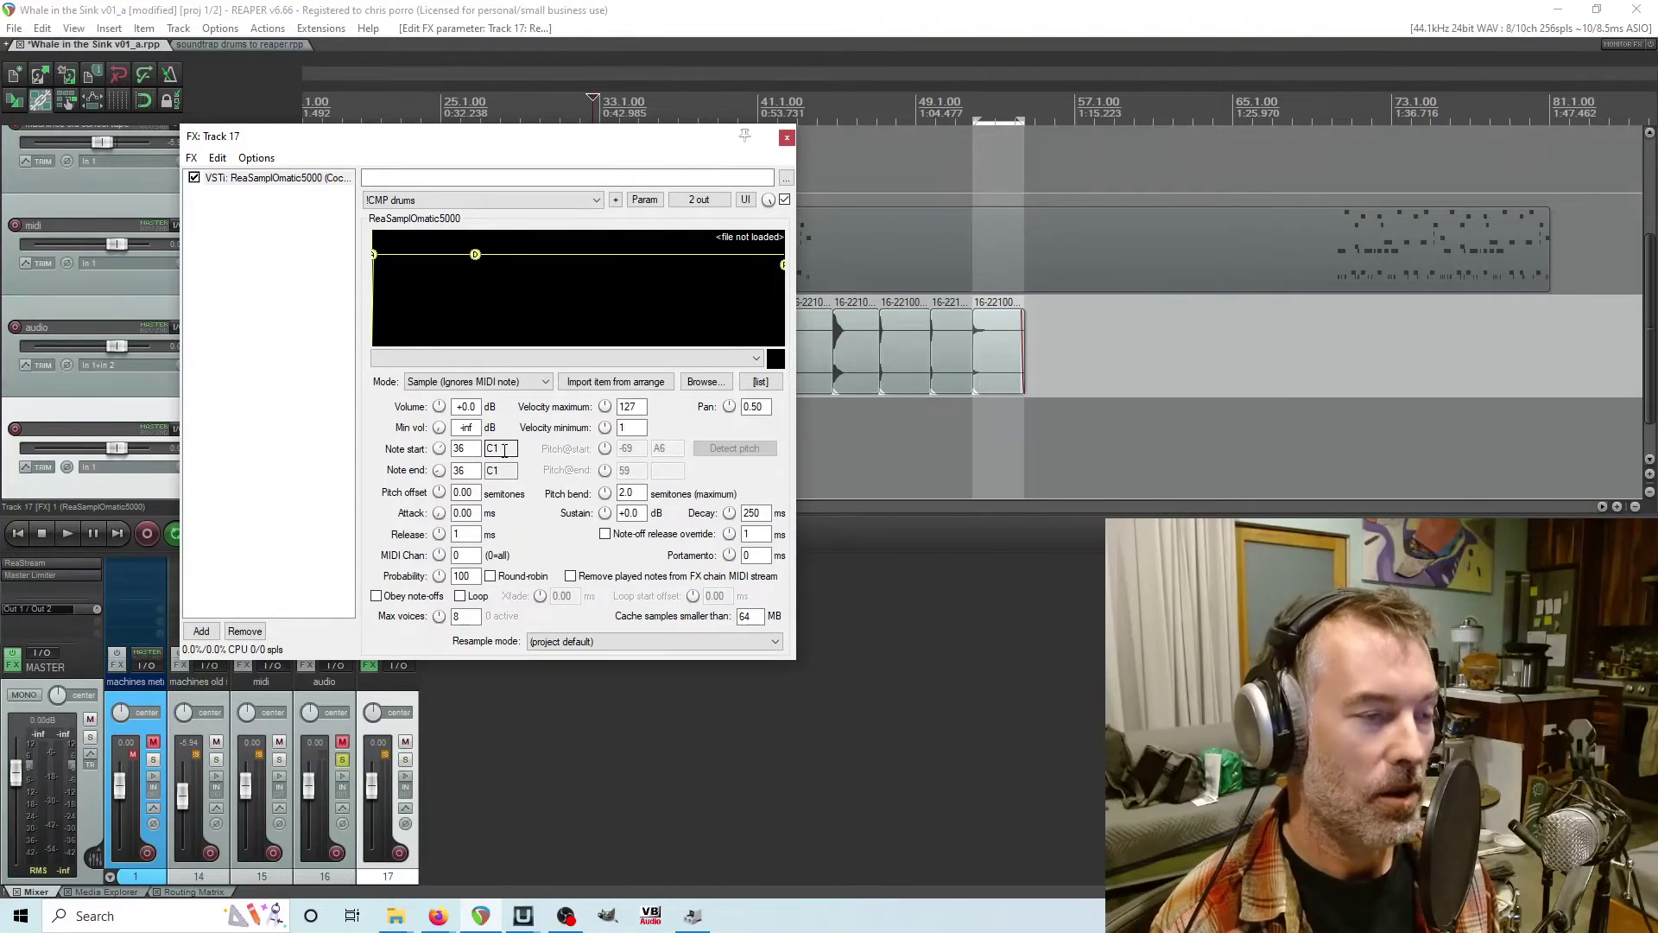
{"action": "left_click", "coordinate": [467, 448]}
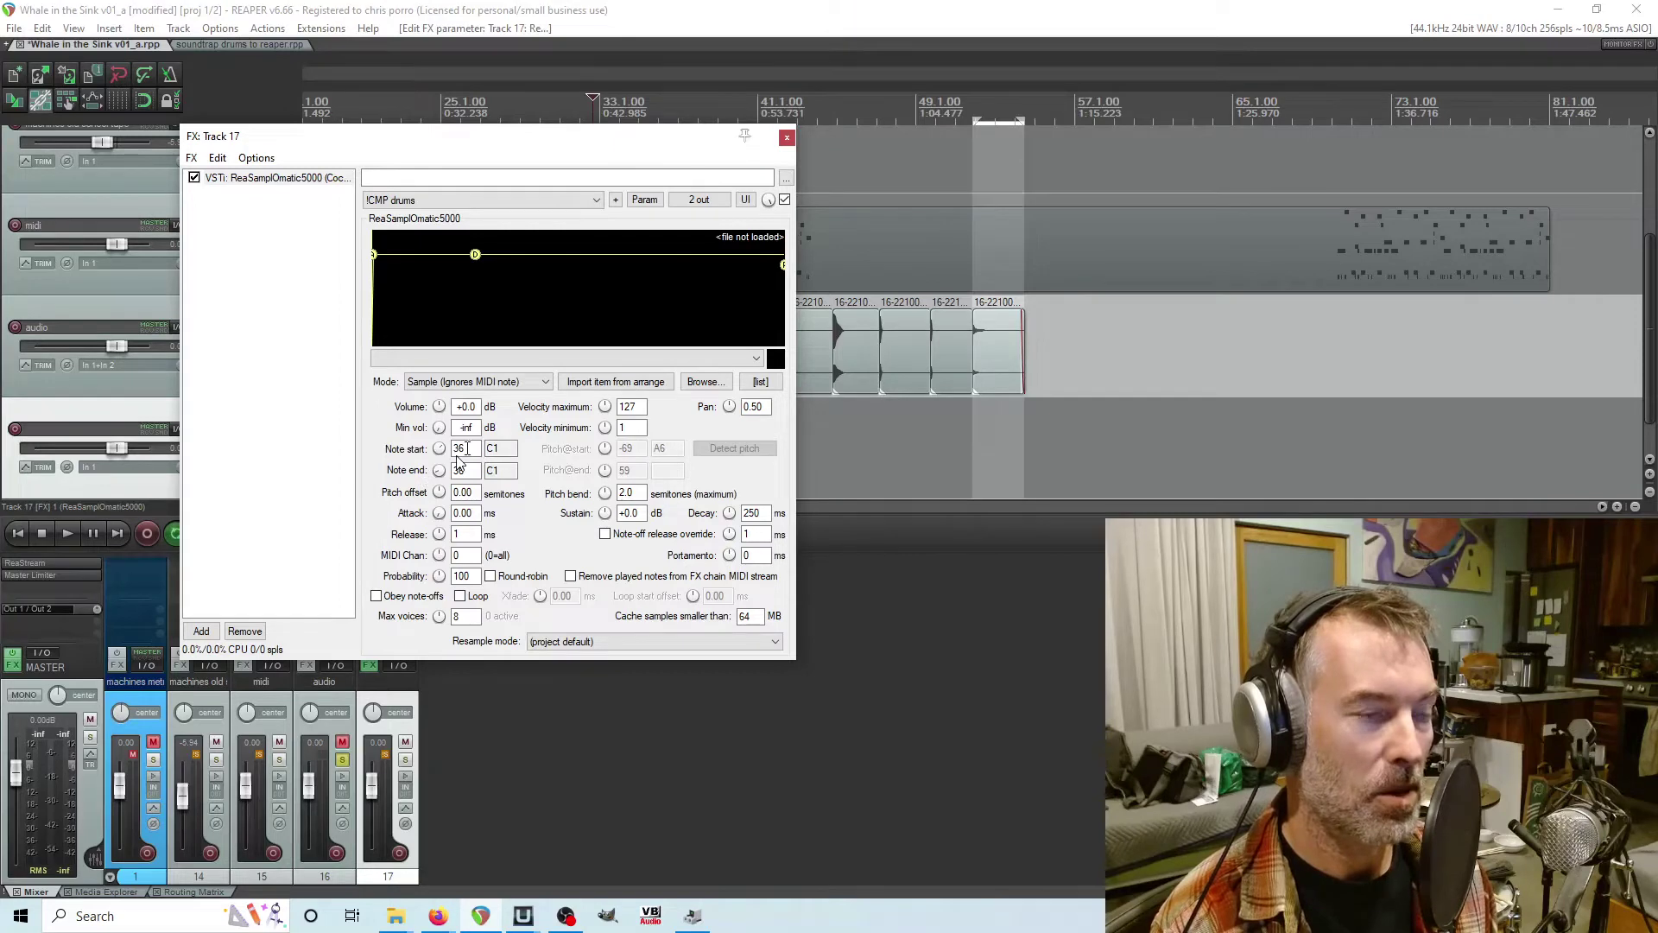
- Lengthen the sampler's attack slightly, then close track 17's FX window
{"action": "key", "text": "Tab"}
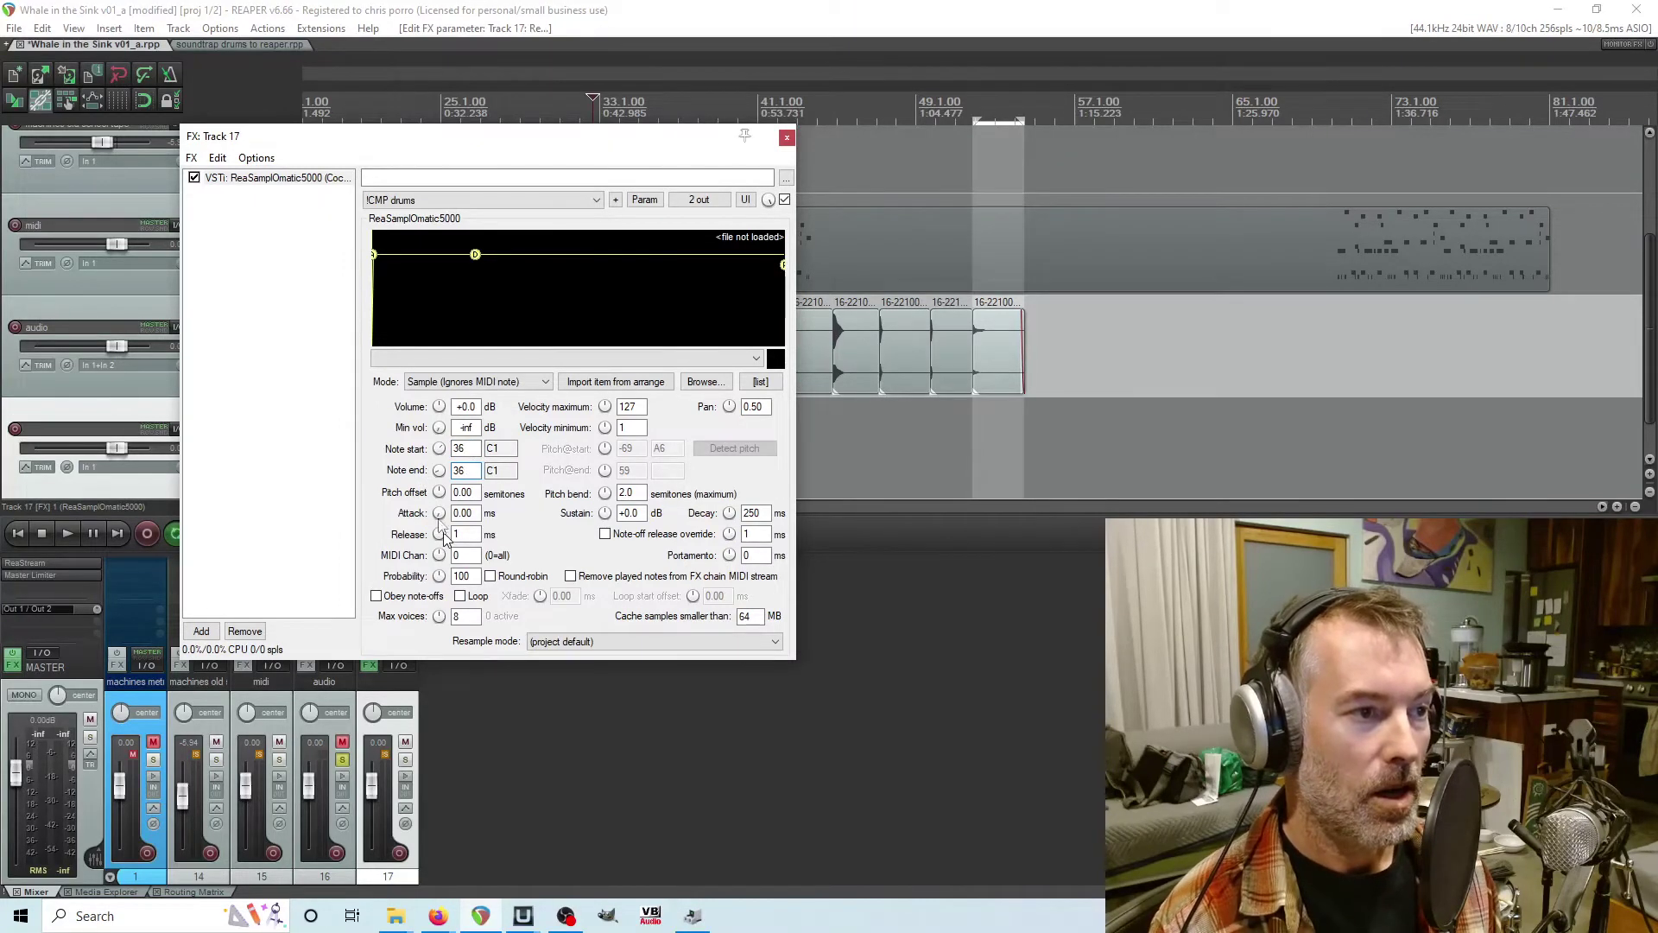
{"action": "mouse_move", "coordinate": [438, 515]}
{"action": "left_mouse_down"}
{"action": "mouse_move", "coordinate": [438, 501]}
{"action": "mouse_move", "coordinate": [439, 518]}
{"action": "left_mouse_up"}
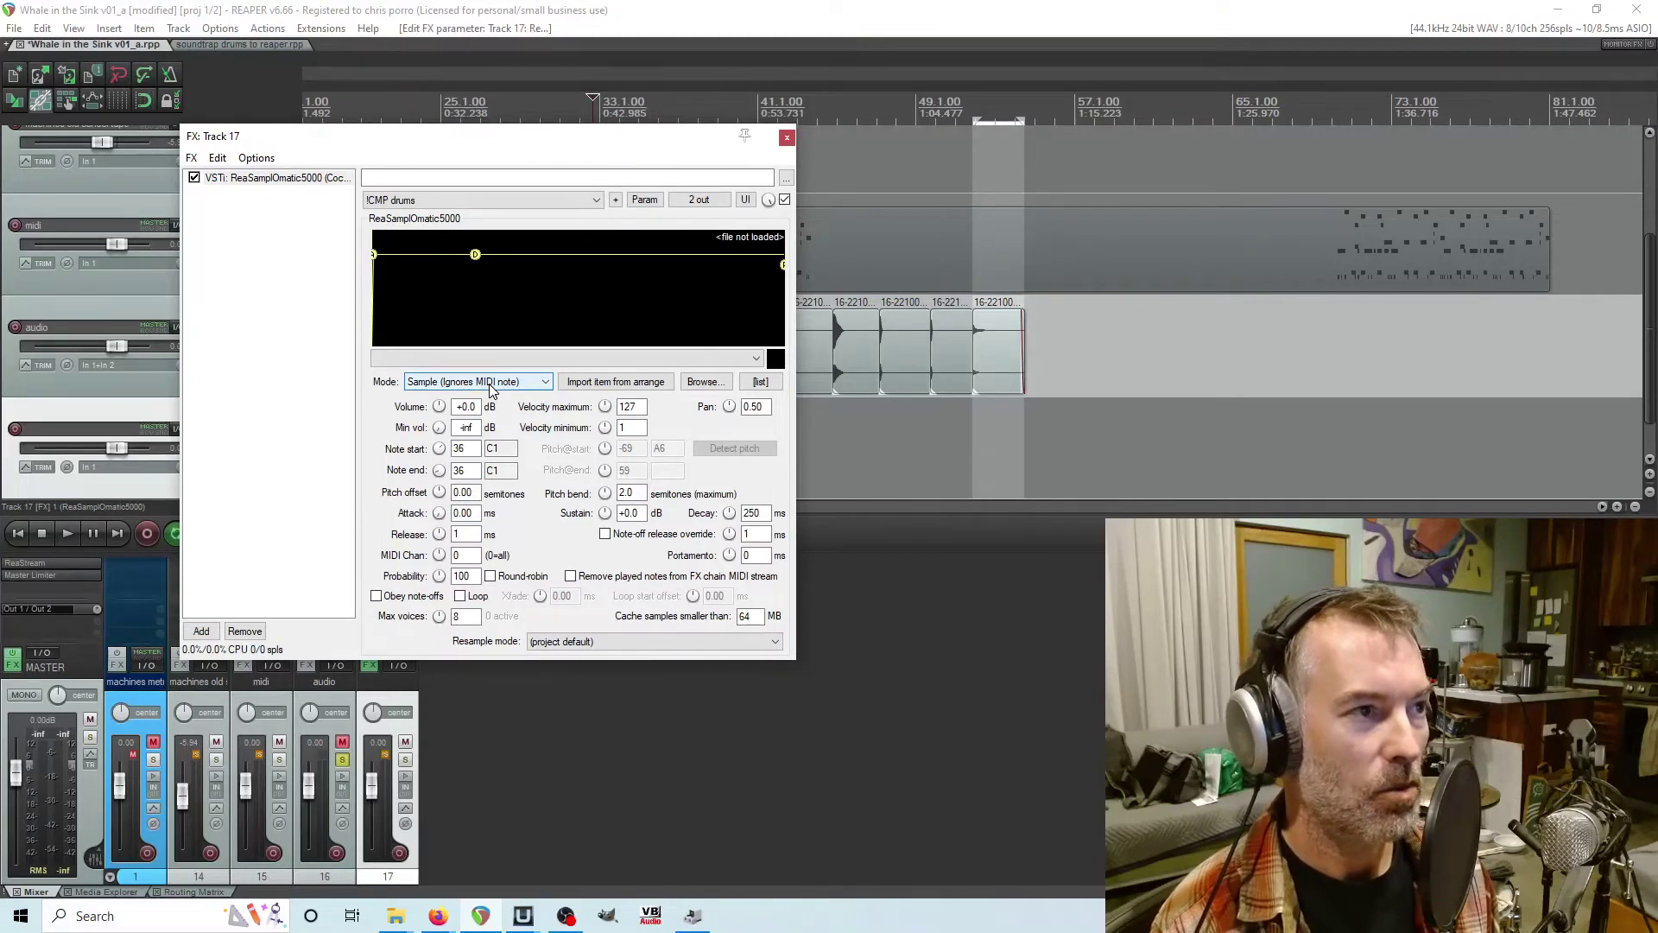
{"action": "left_click", "coordinate": [787, 137]}
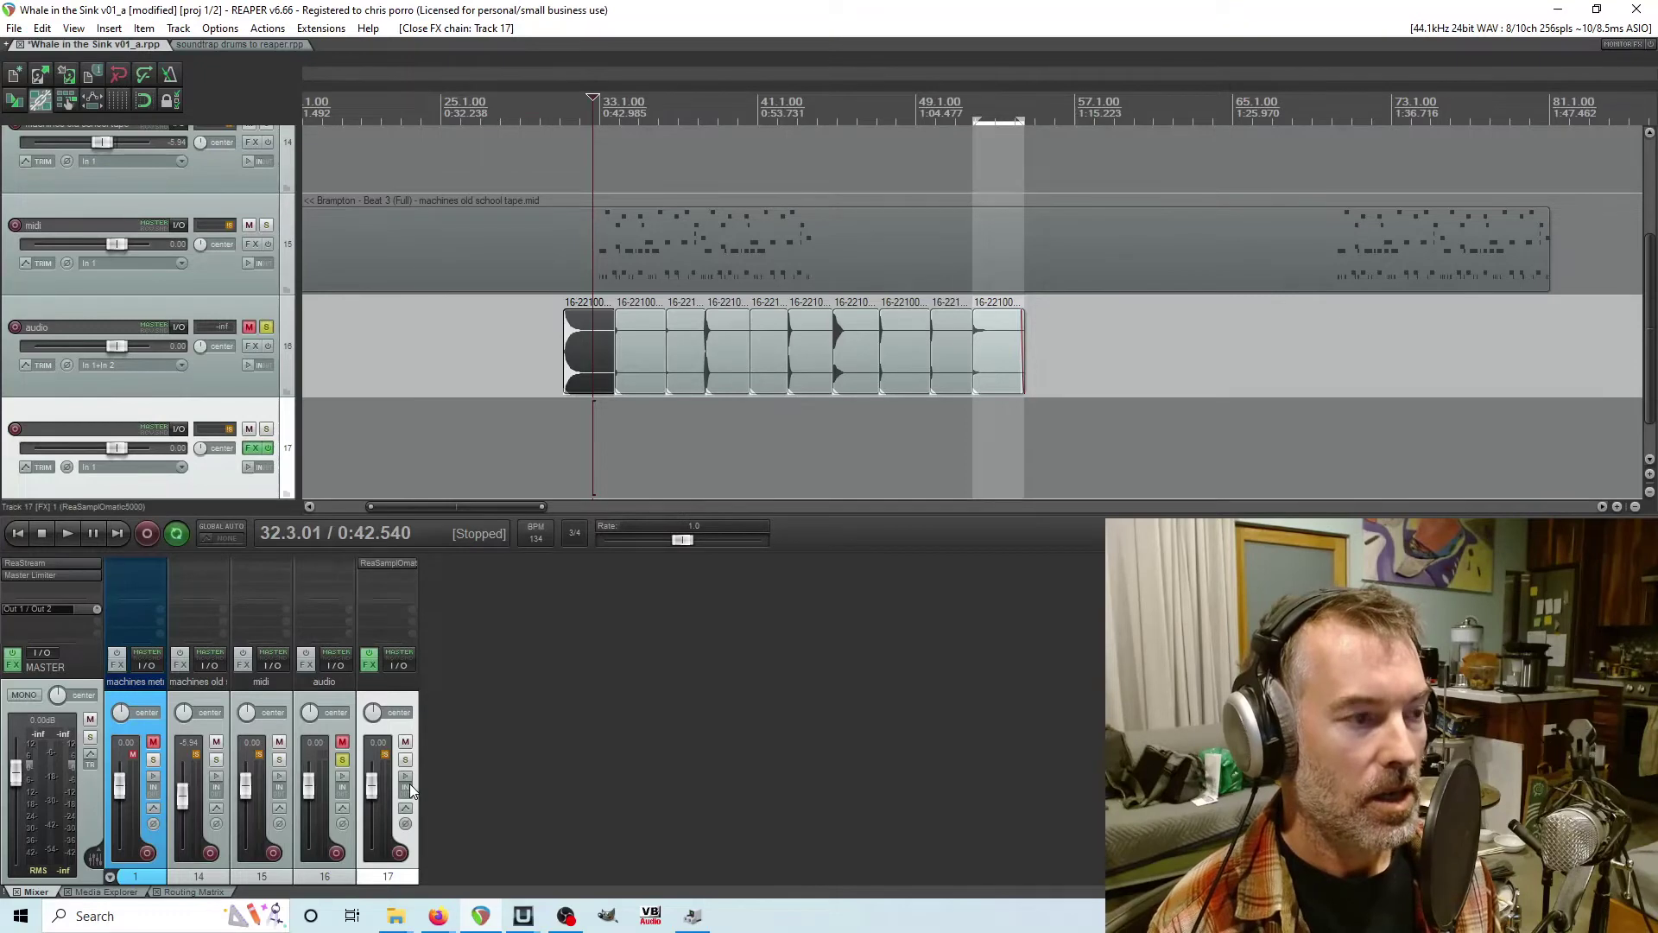
- Create a post-fader send from midi track 15 to track 17 passing all MIDI channels
{"action": "left_click", "coordinate": [270, 693]}
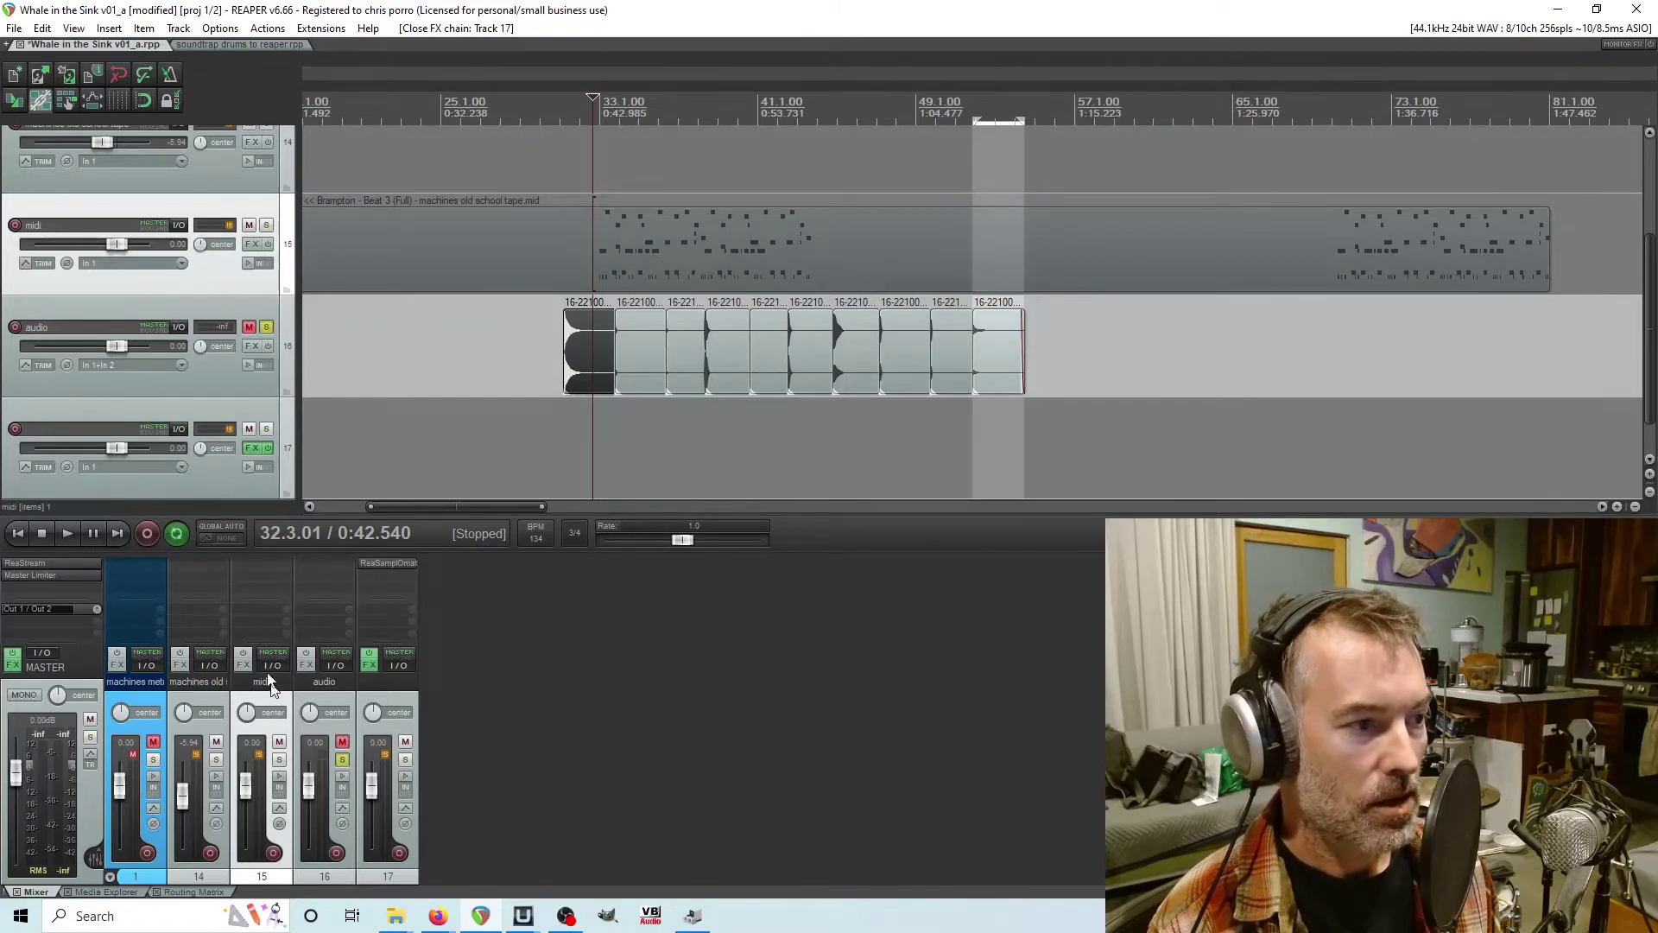
{"action": "left_click", "coordinate": [385, 691]}
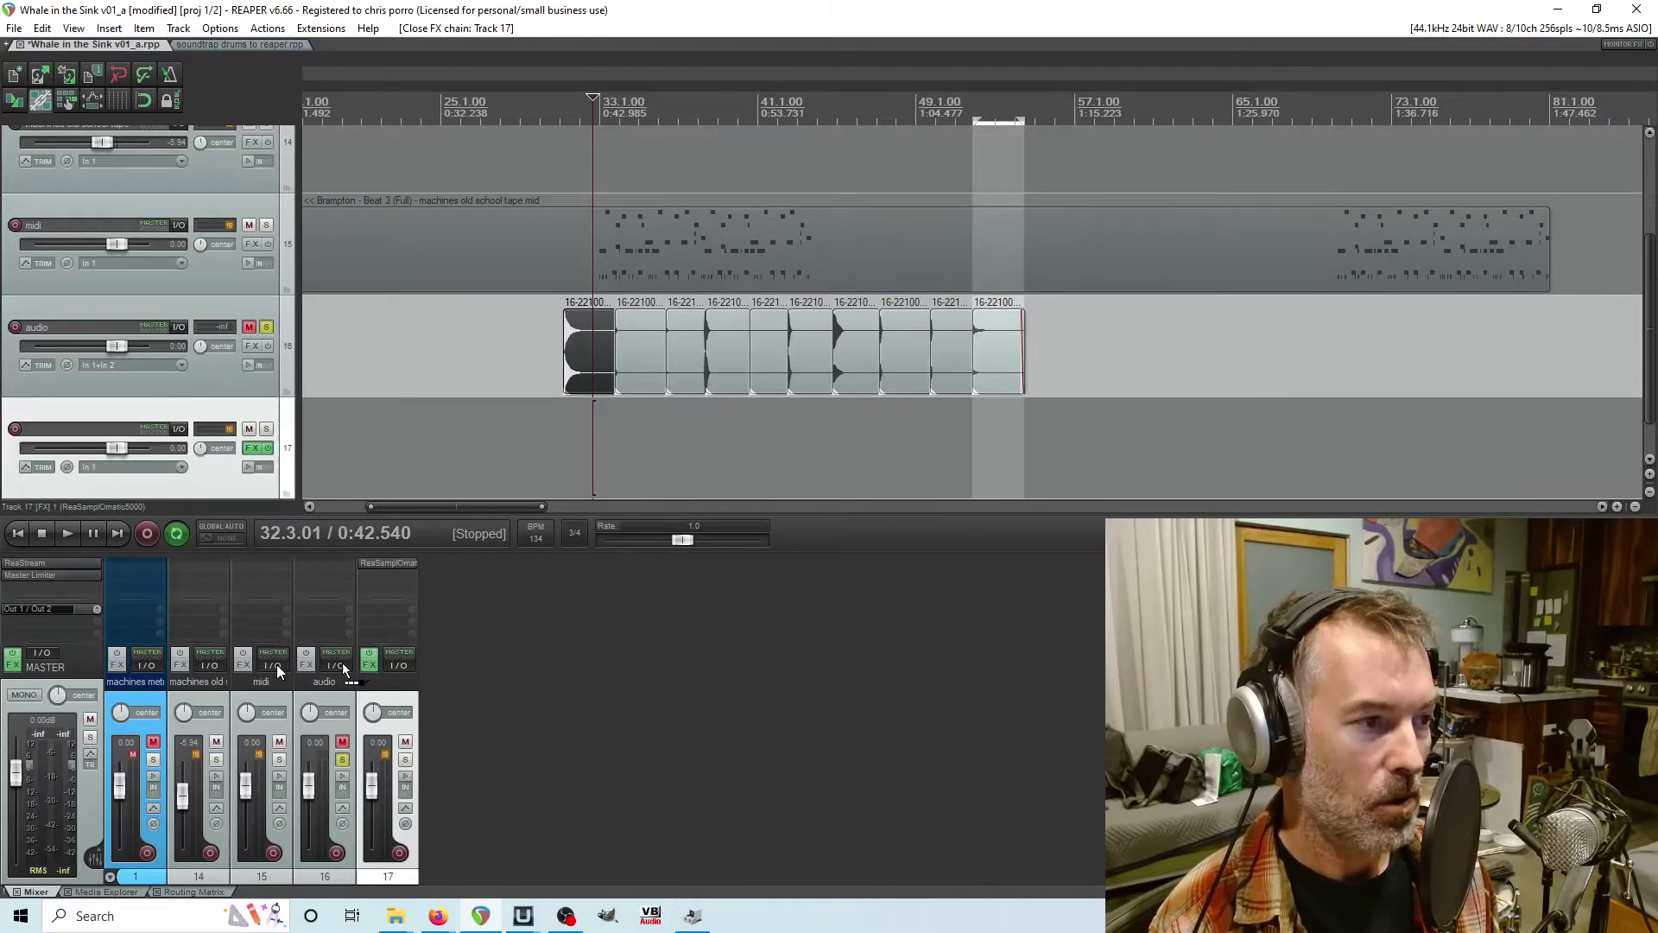
{"action": "left_click_drag", "start_coordinate": [403, 670], "coordinate": [404, 671]}
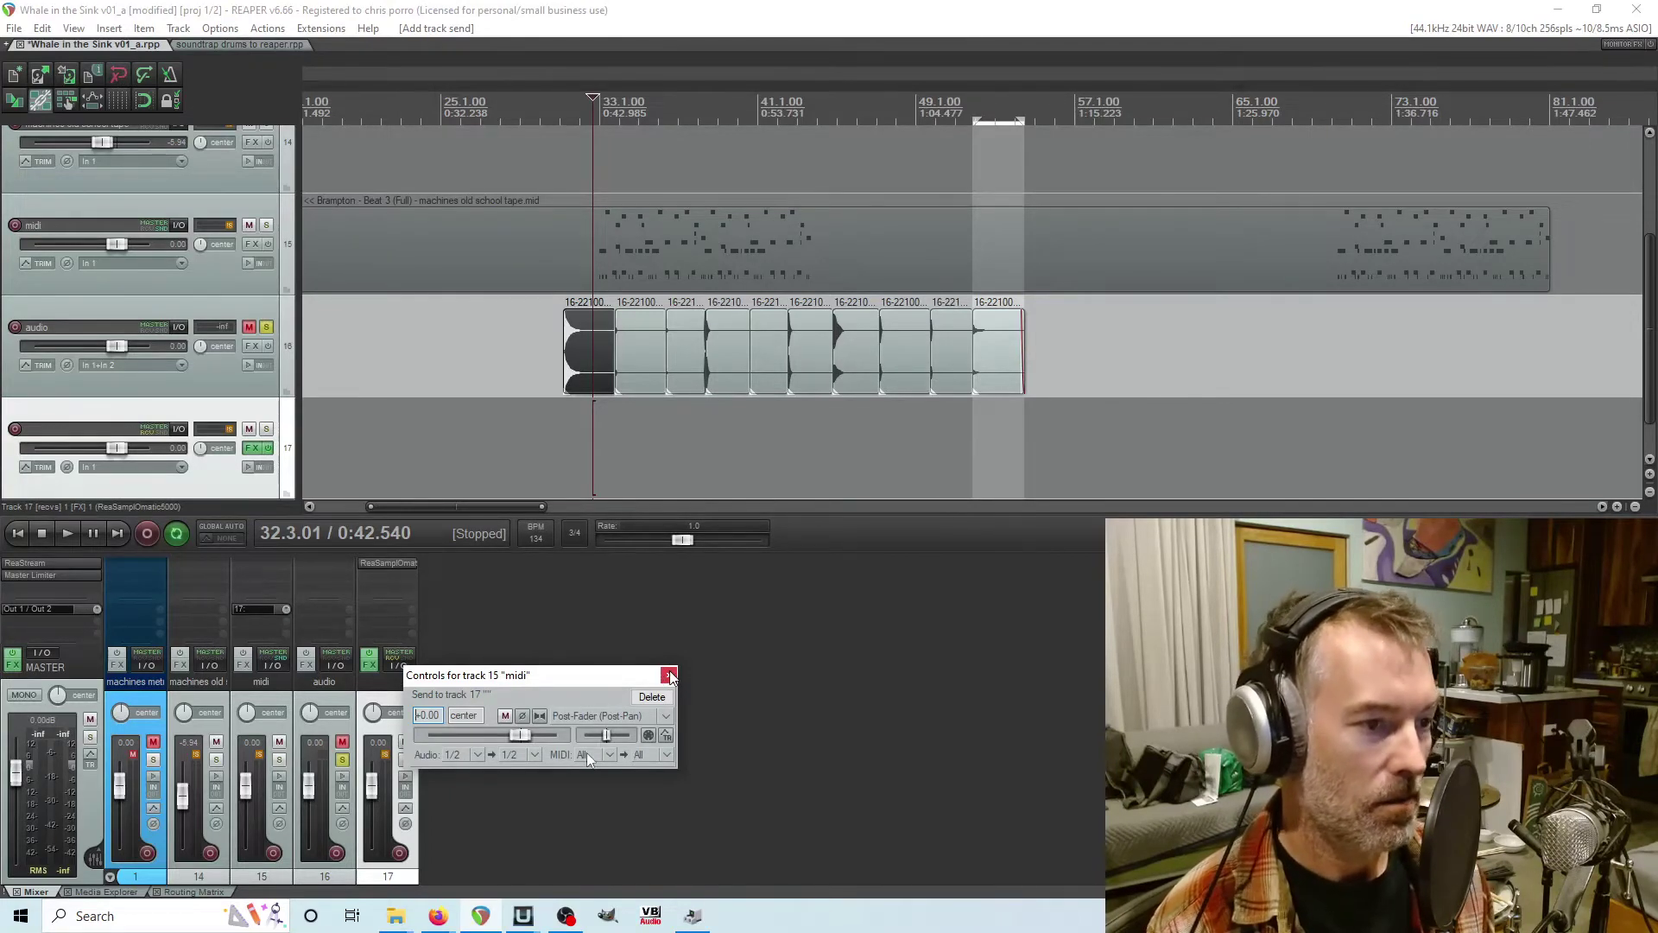
{"action": "left_click", "coordinate": [671, 675]}
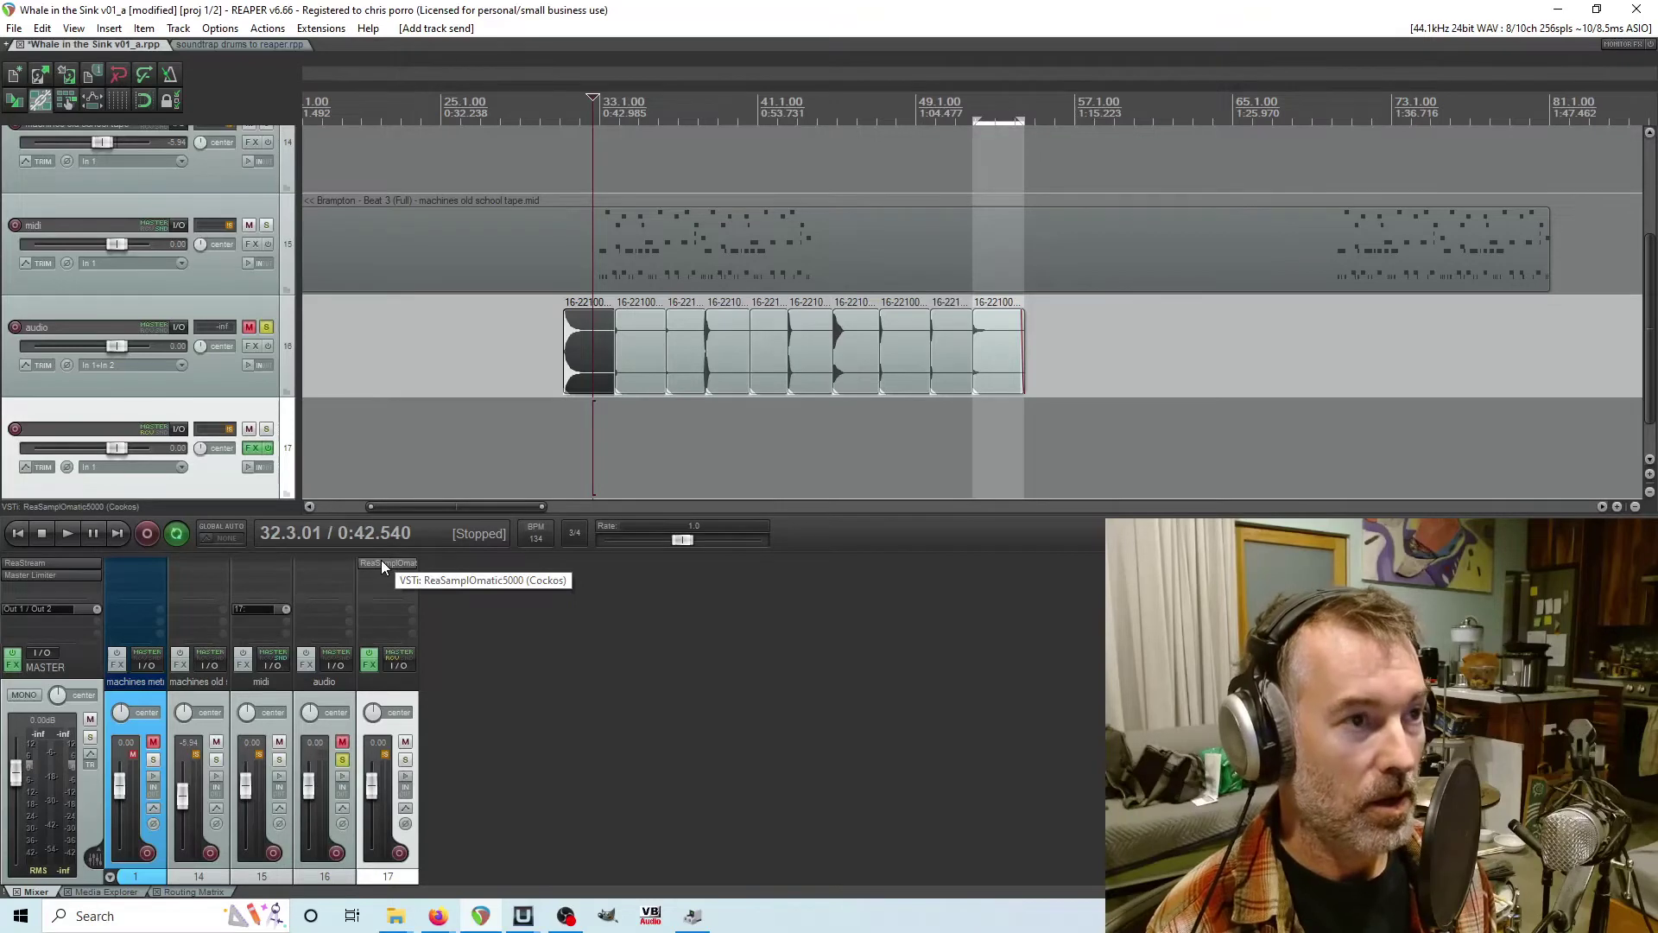
{"action": "double_click", "coordinate": [670, 264]}
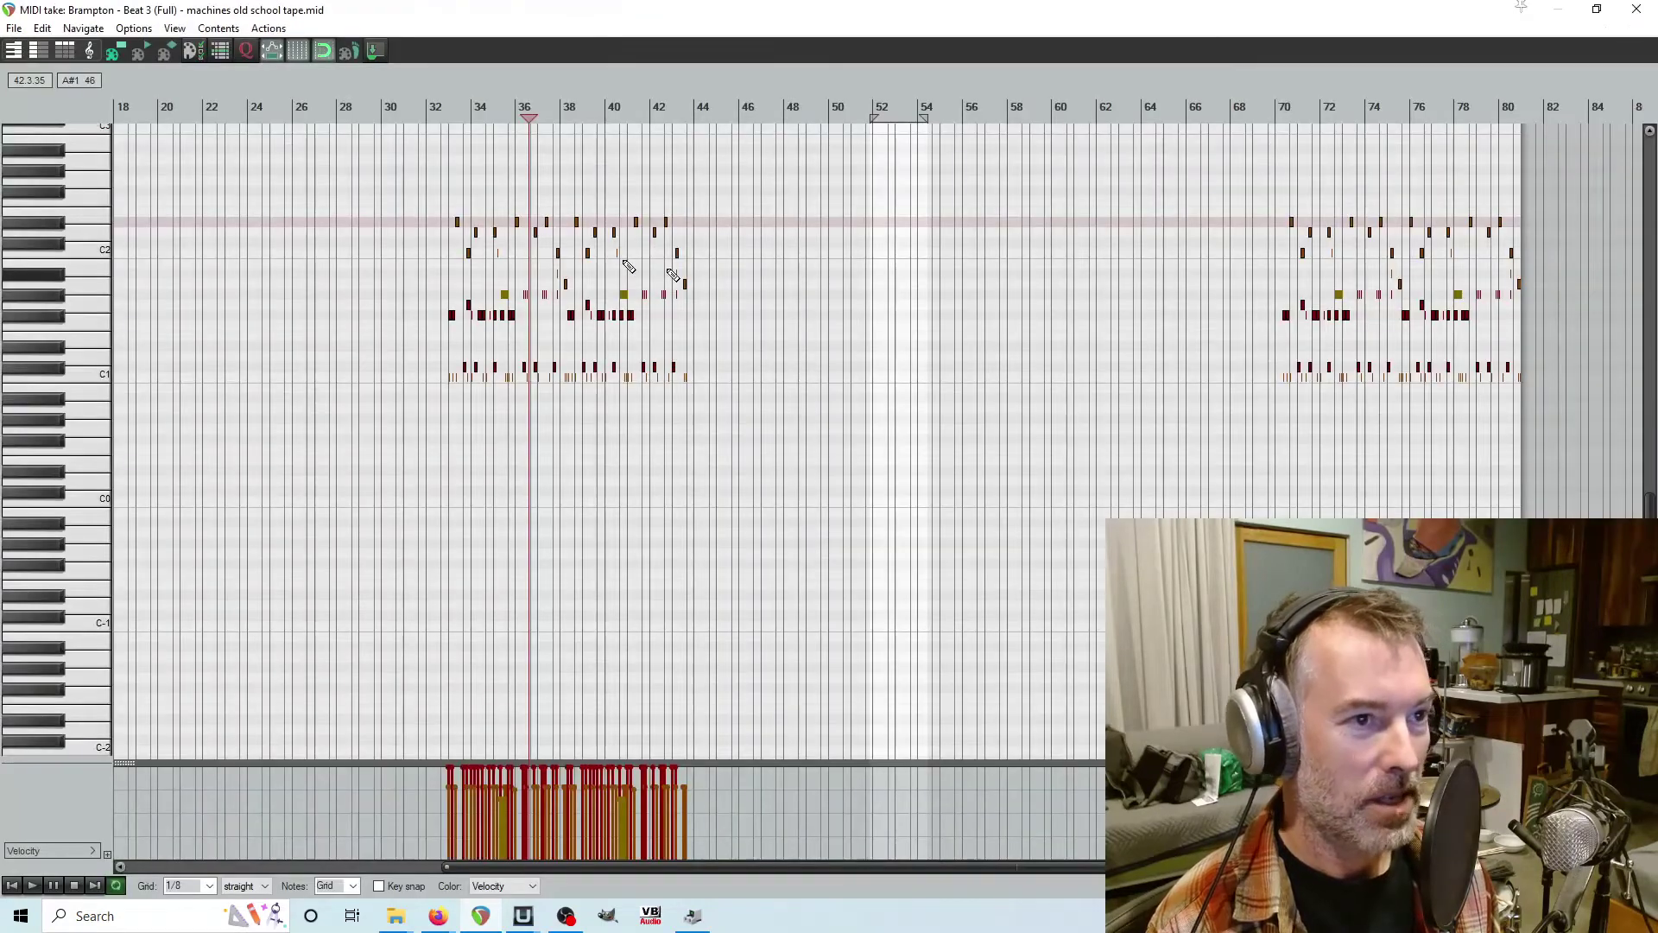
{"action": "left_click_drag", "start_coordinate": [593, 116], "coordinate": [438, 116]}
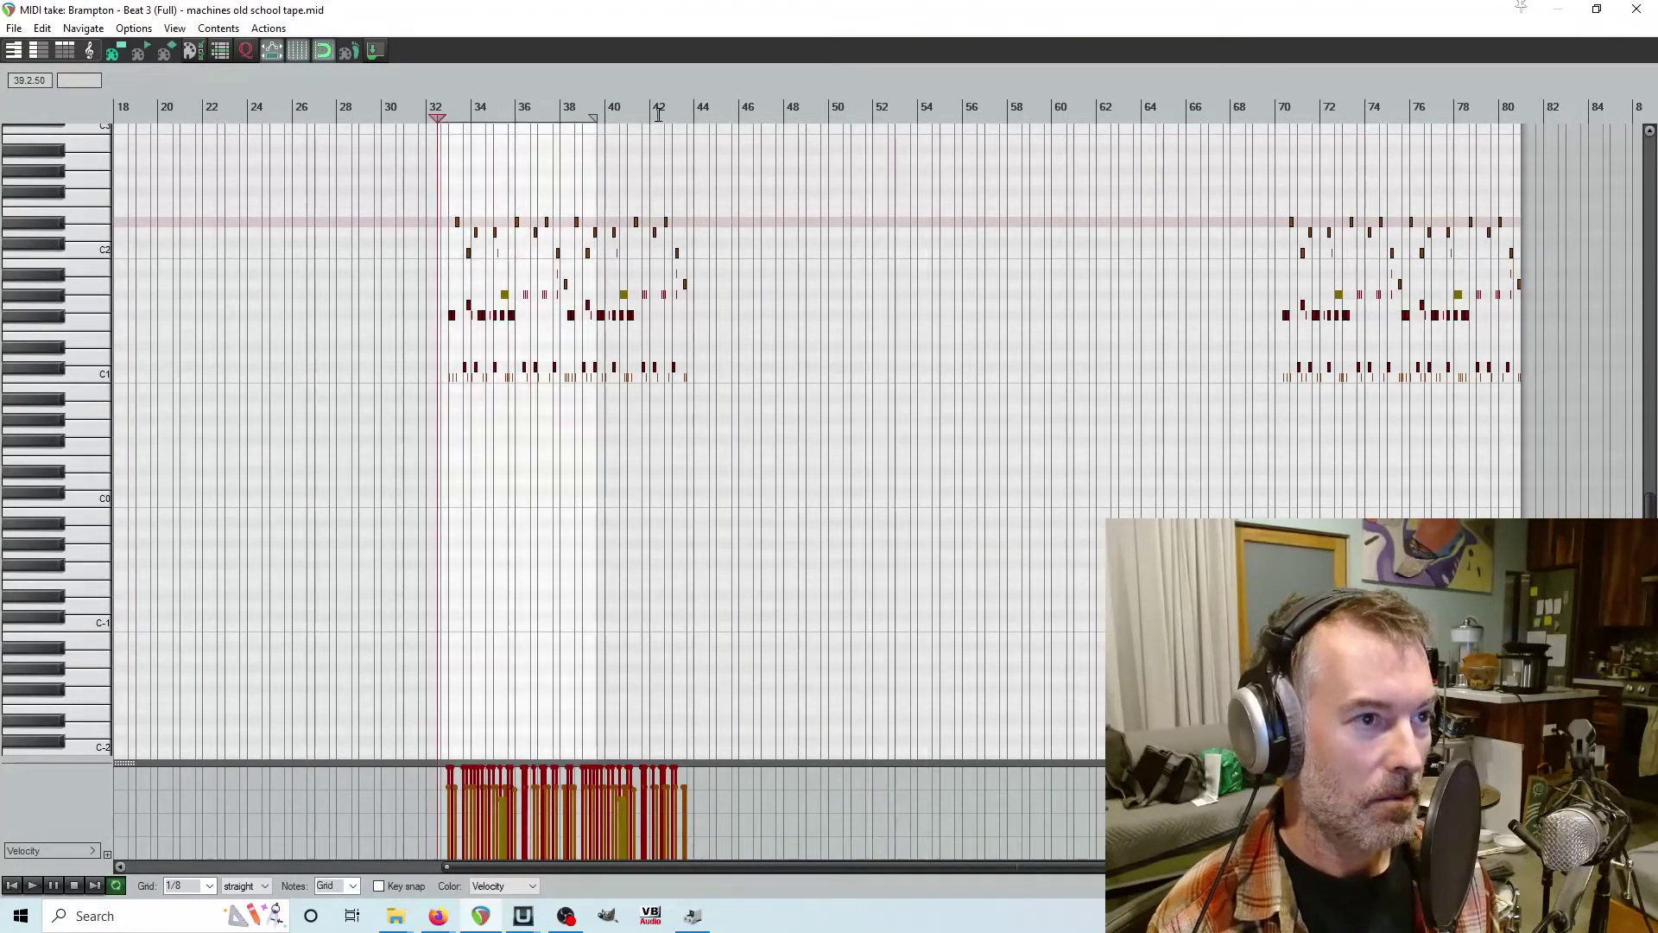
{"action": "left_click", "coordinate": [733, 118], "text": "shift"}
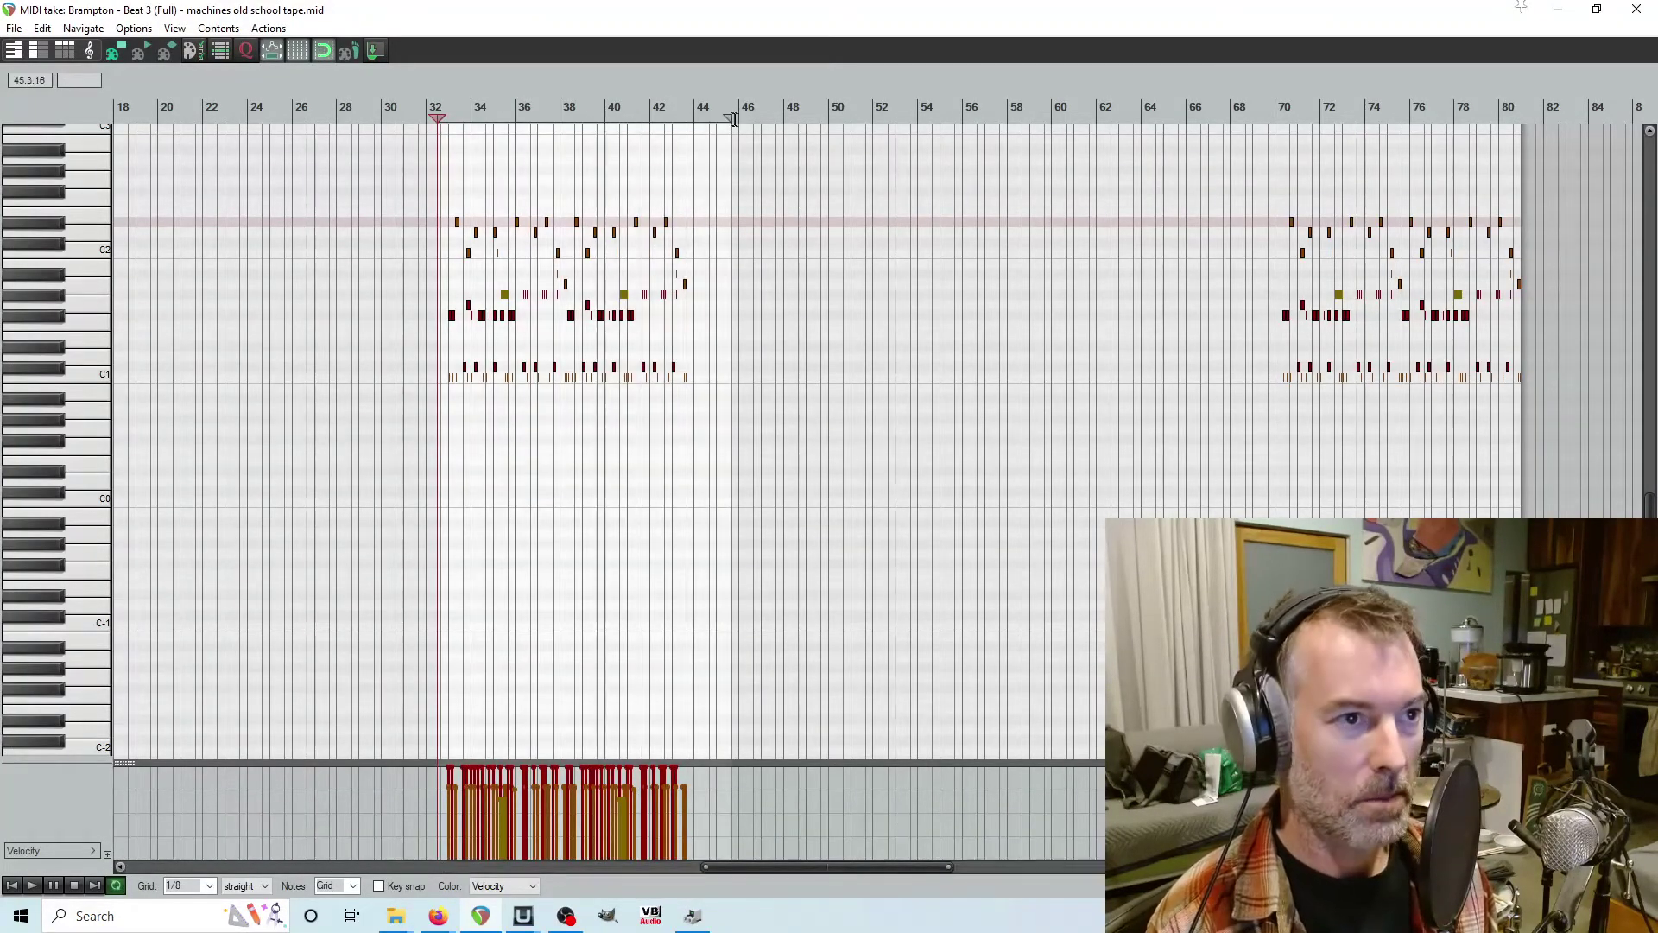
{"action": "key", "text": "ctrl+Page_Up"}
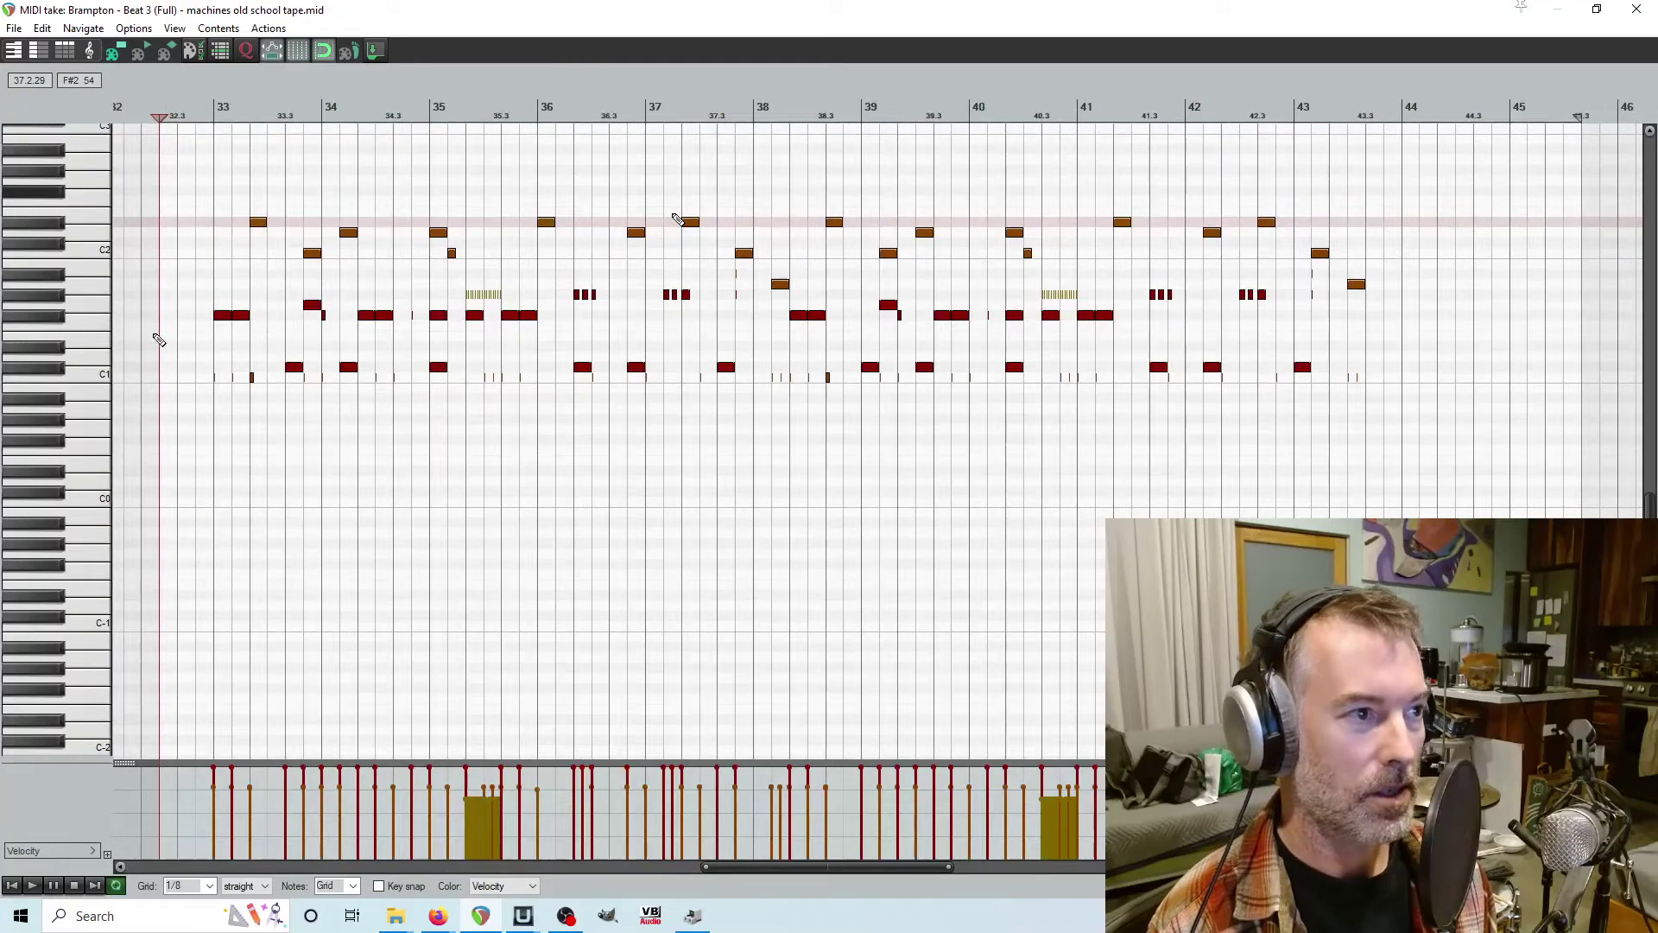
{"action": "left_click", "coordinate": [84, 377]}
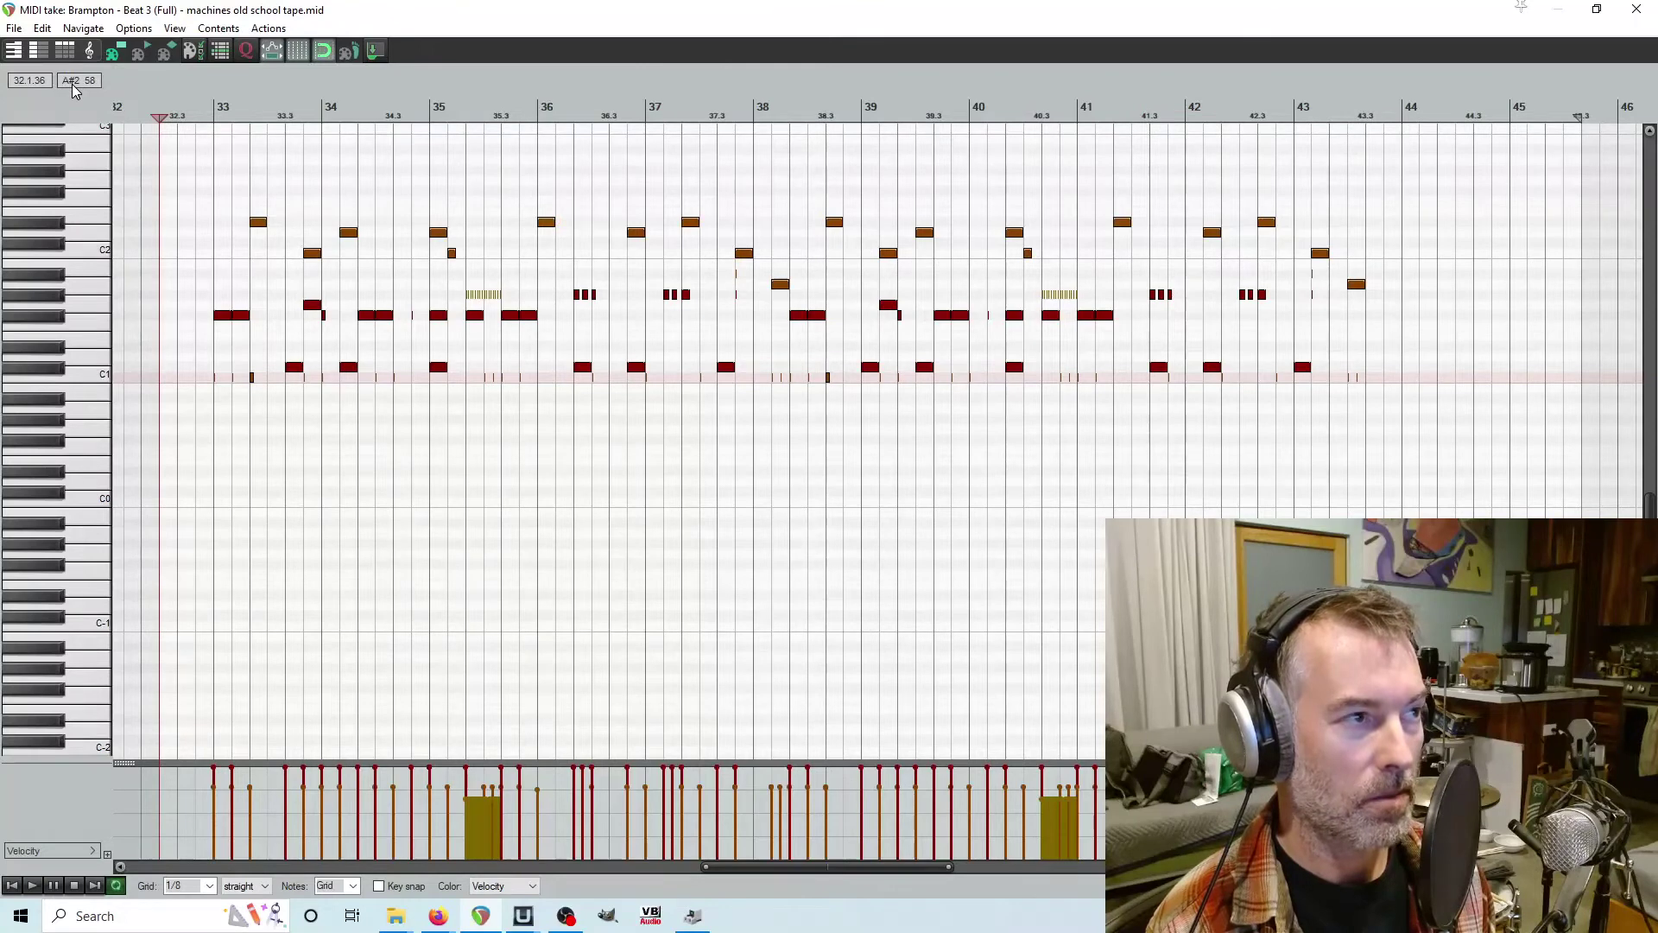
{"action": "left_click", "coordinate": [96, 375]}
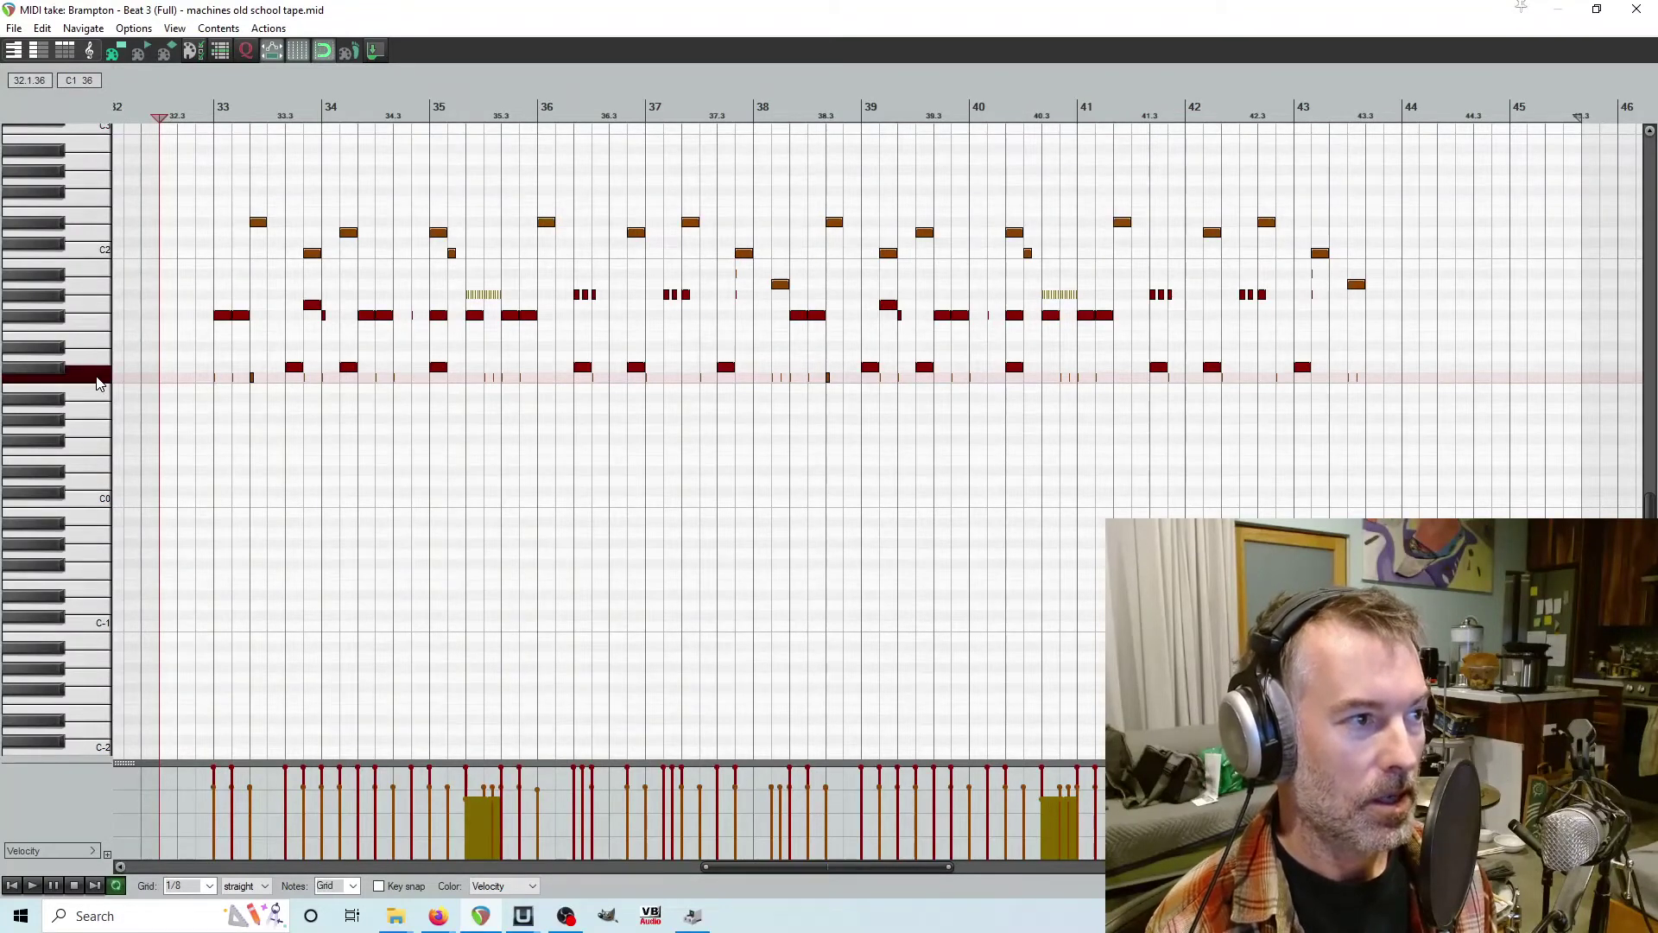
{"action": "left_click", "coordinate": [256, 370]}
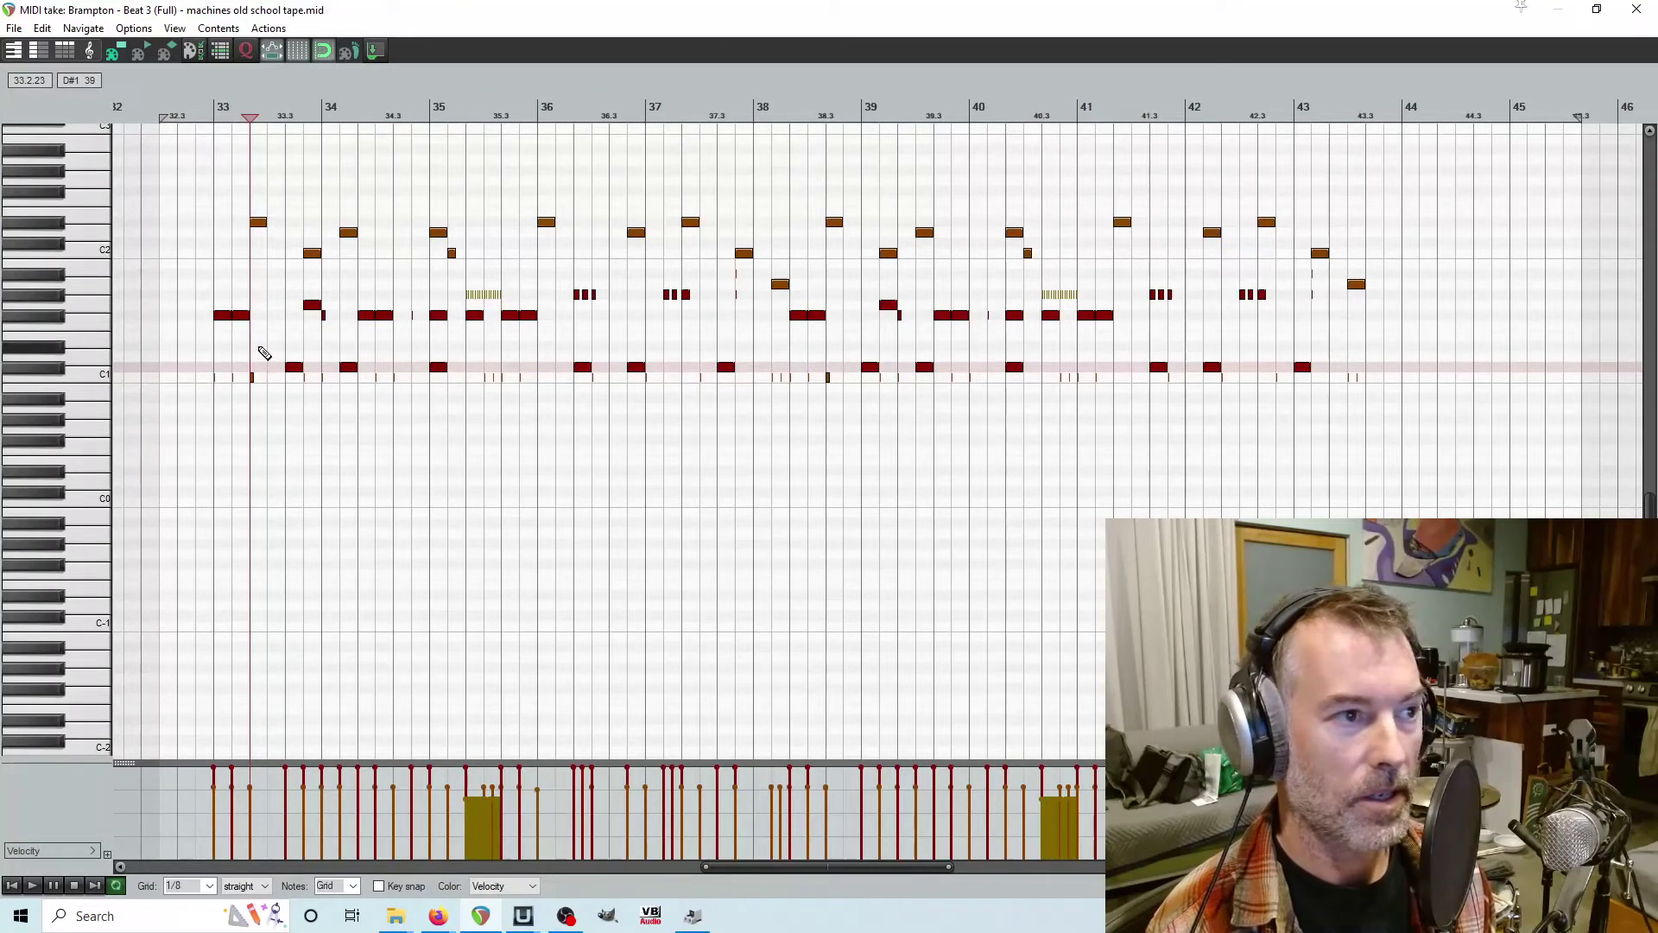
{"action": "left_click", "coordinate": [283, 322]}
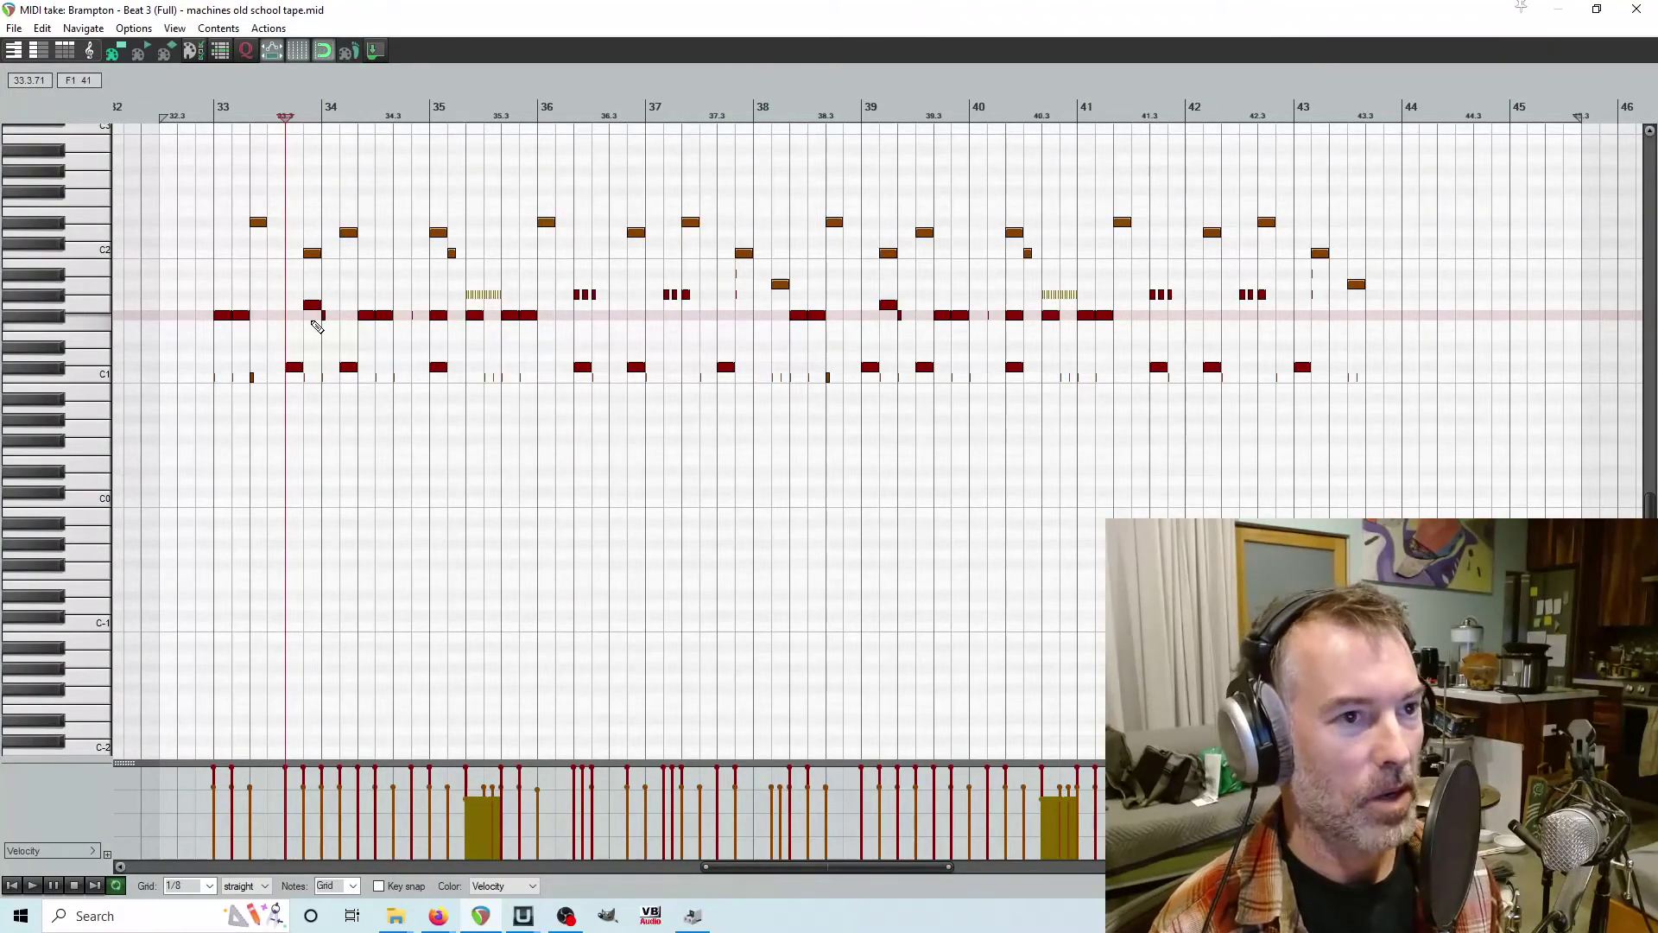
{"action": "left_click", "coordinate": [1636, 10]}
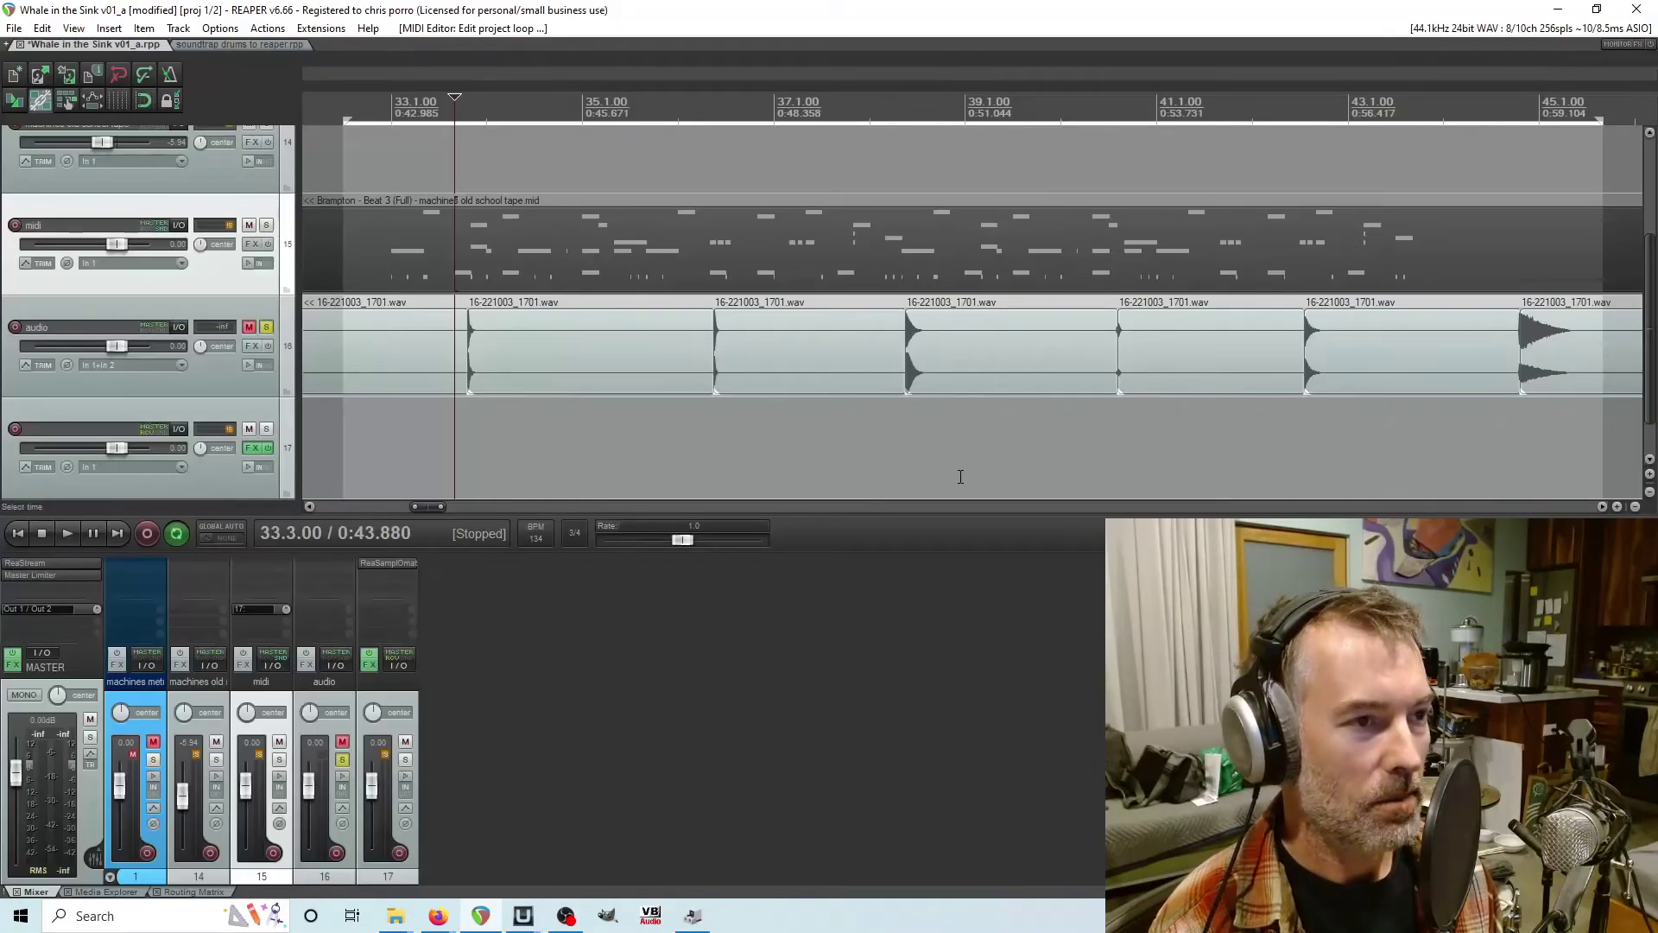
- Open track 17's ReaSamplOmatic5000 and check its note range and MIDI preferences
{"action": "mouse_move", "coordinate": [566, 915]}
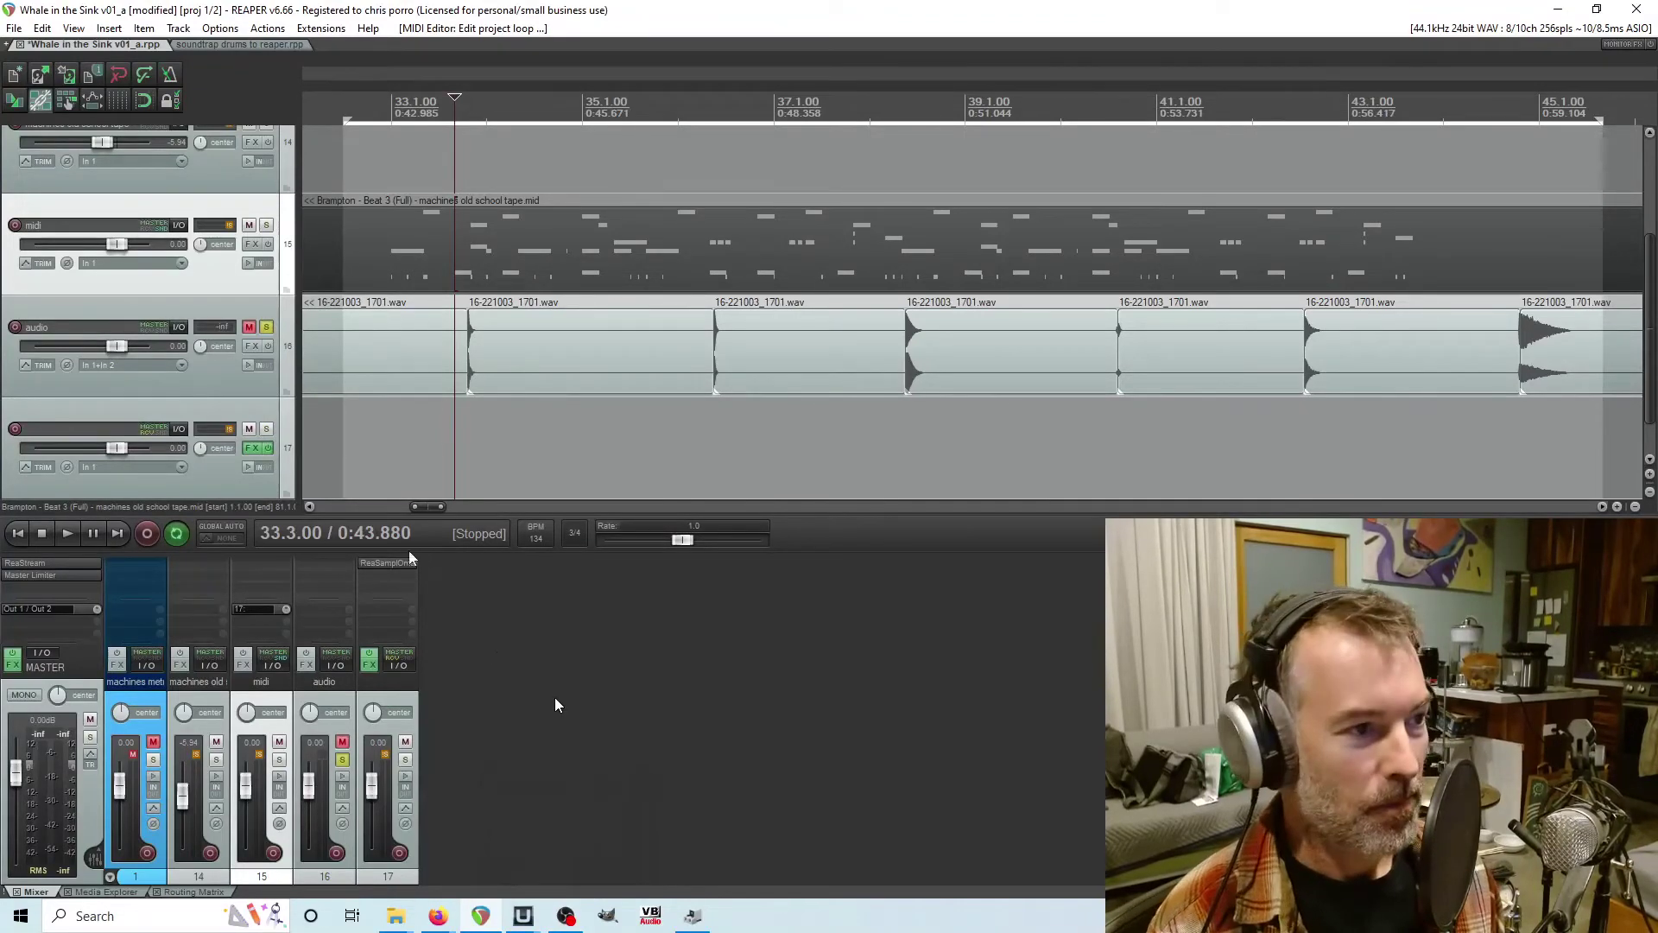
{"action": "left_click", "coordinate": [390, 698]}
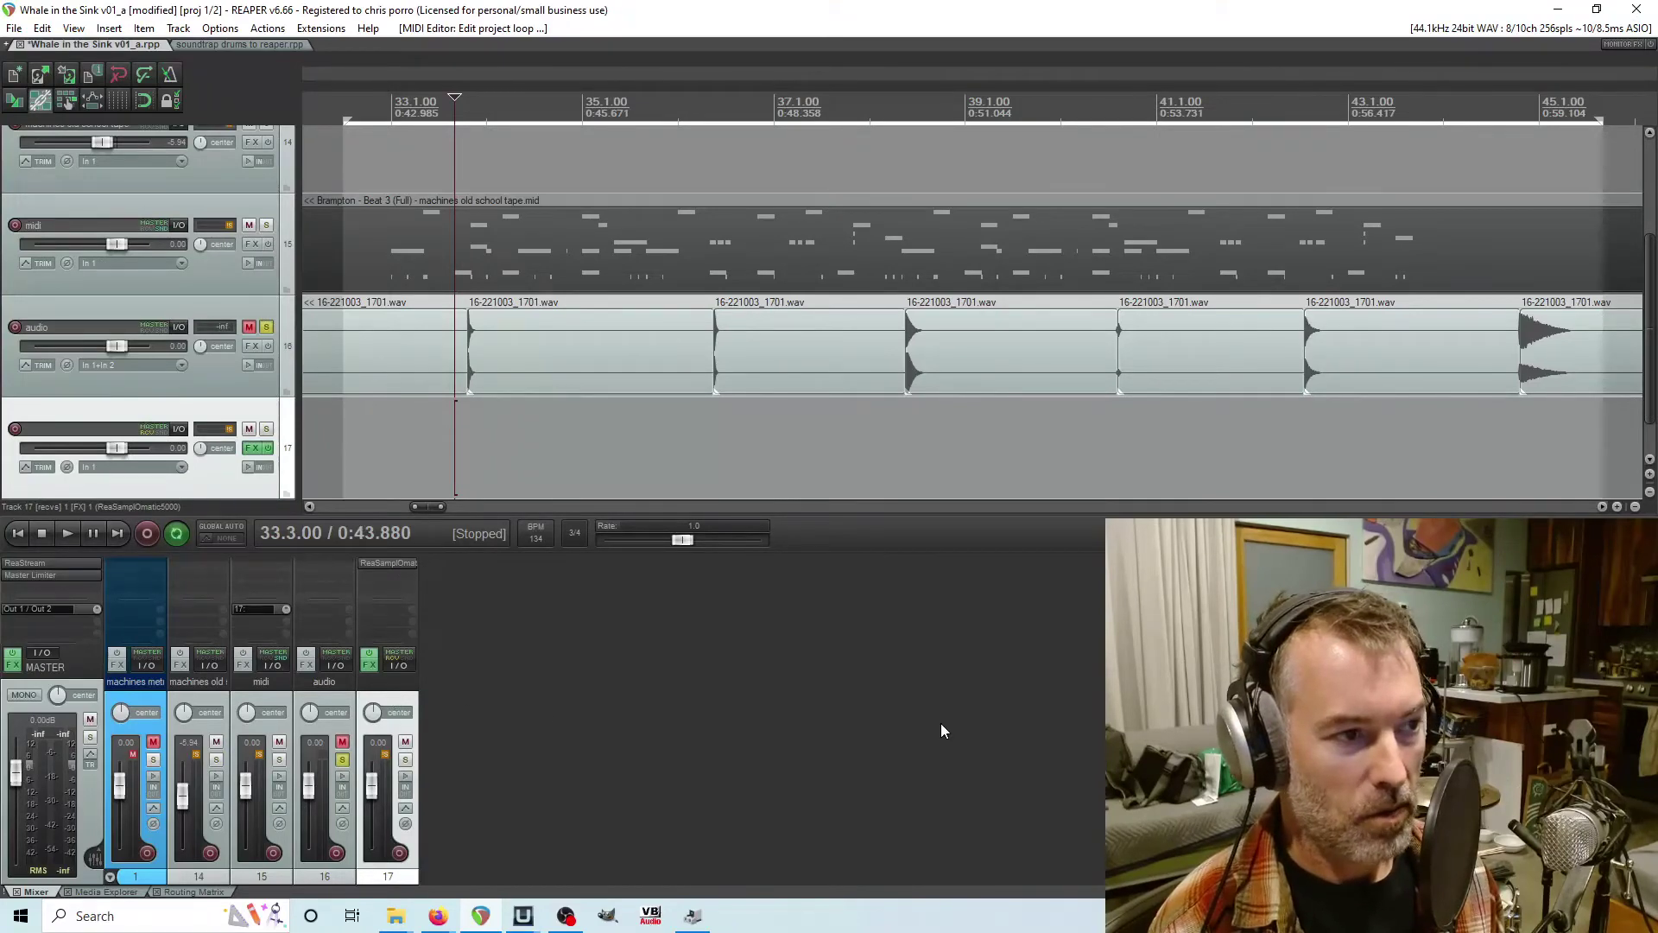
{"action": "left_click", "coordinate": [392, 567]}
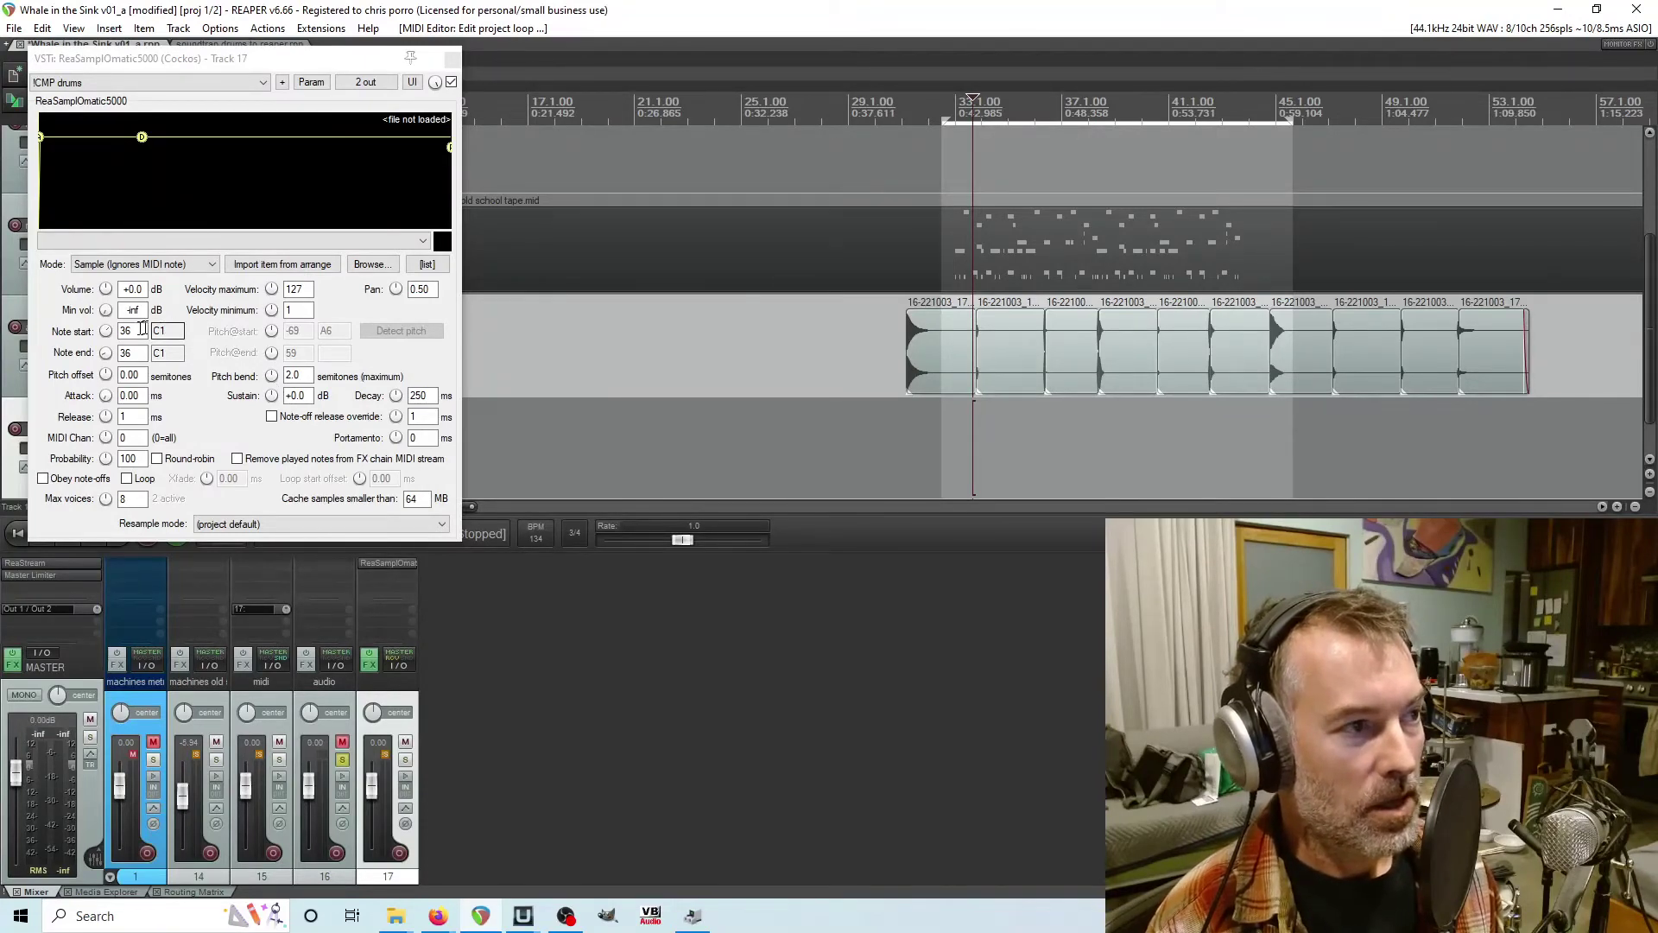
{"action": "left_click", "coordinate": [124, 353]}
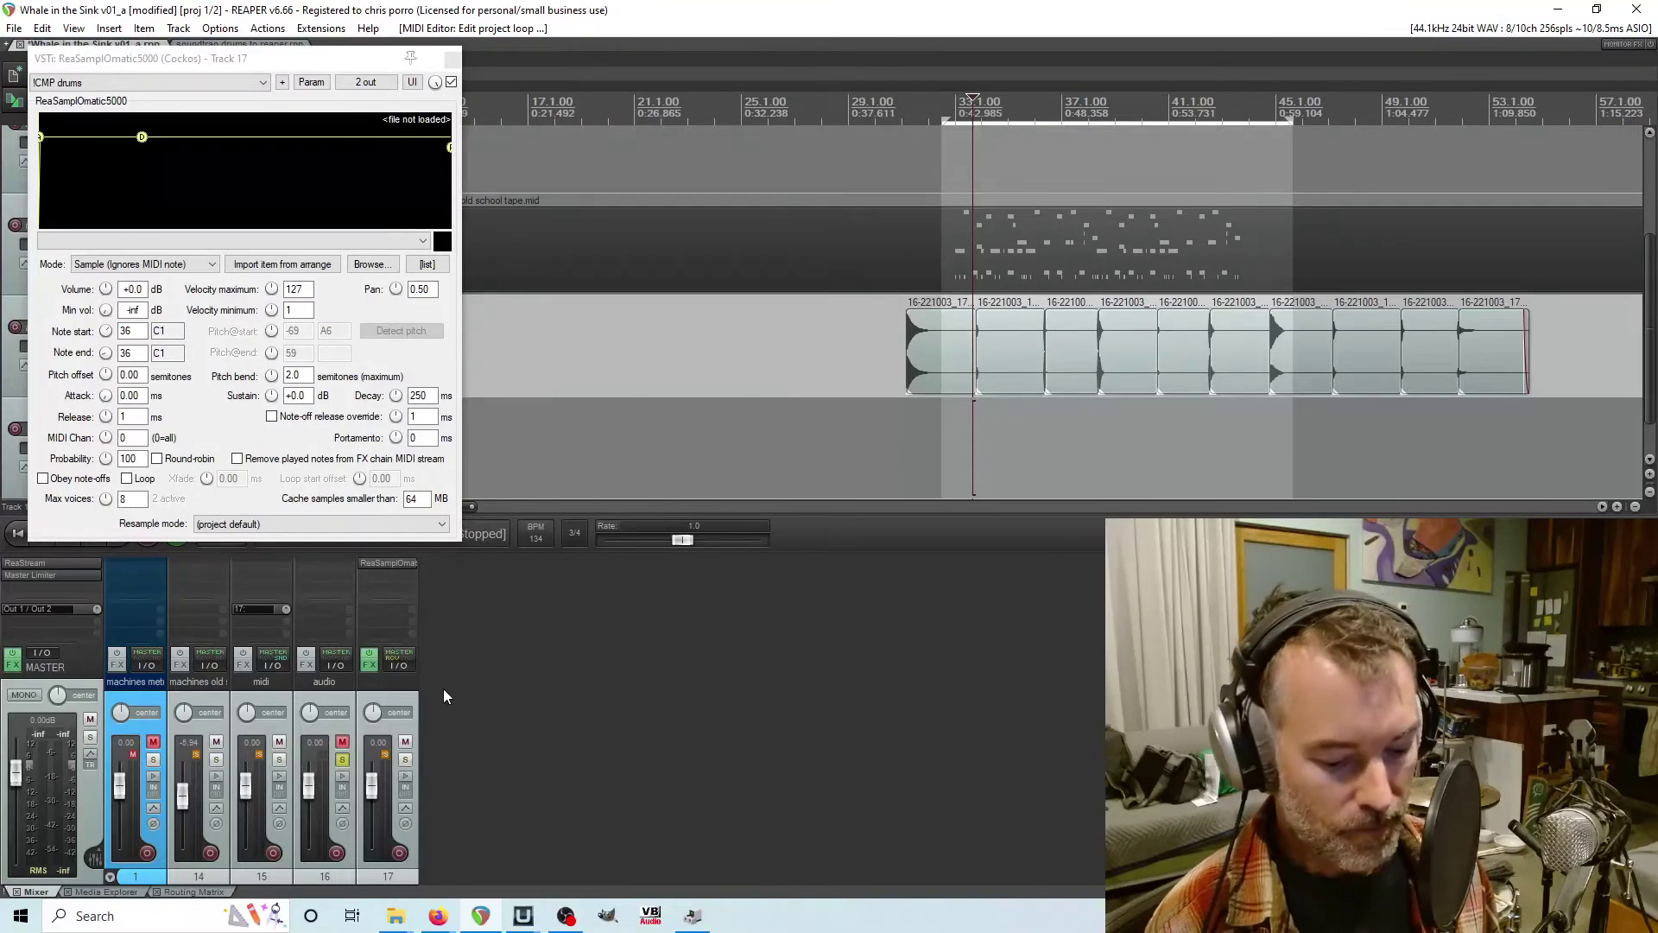
{"action": "key", "text": "ctrl+p"}
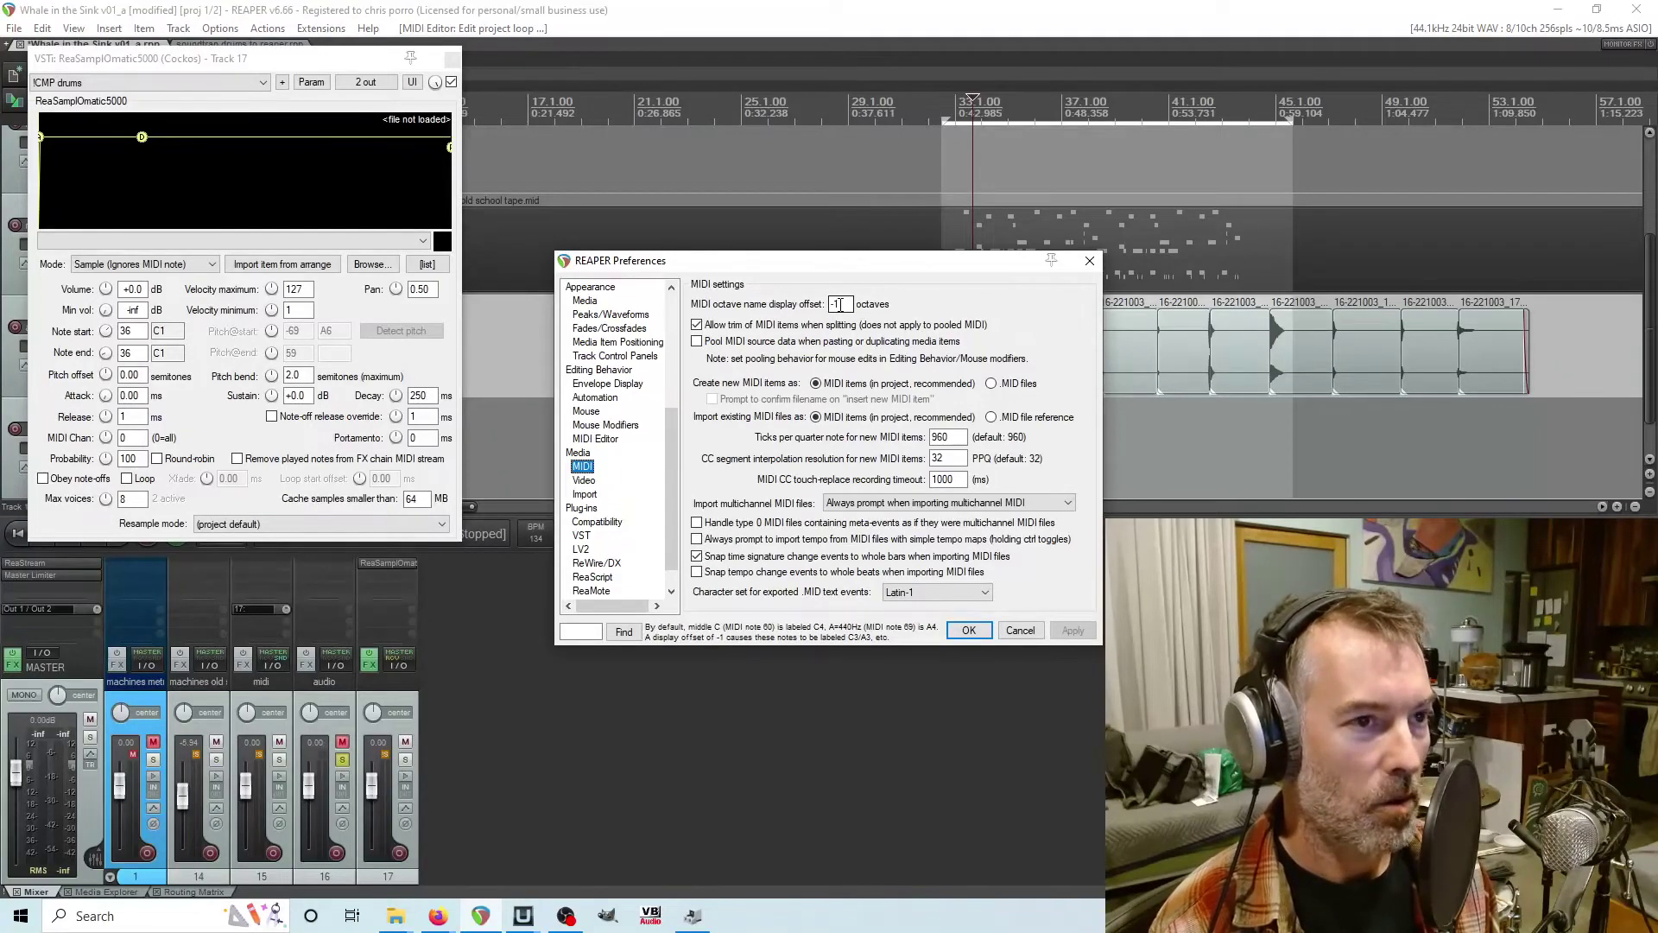
{"action": "left_click", "coordinate": [969, 630]}
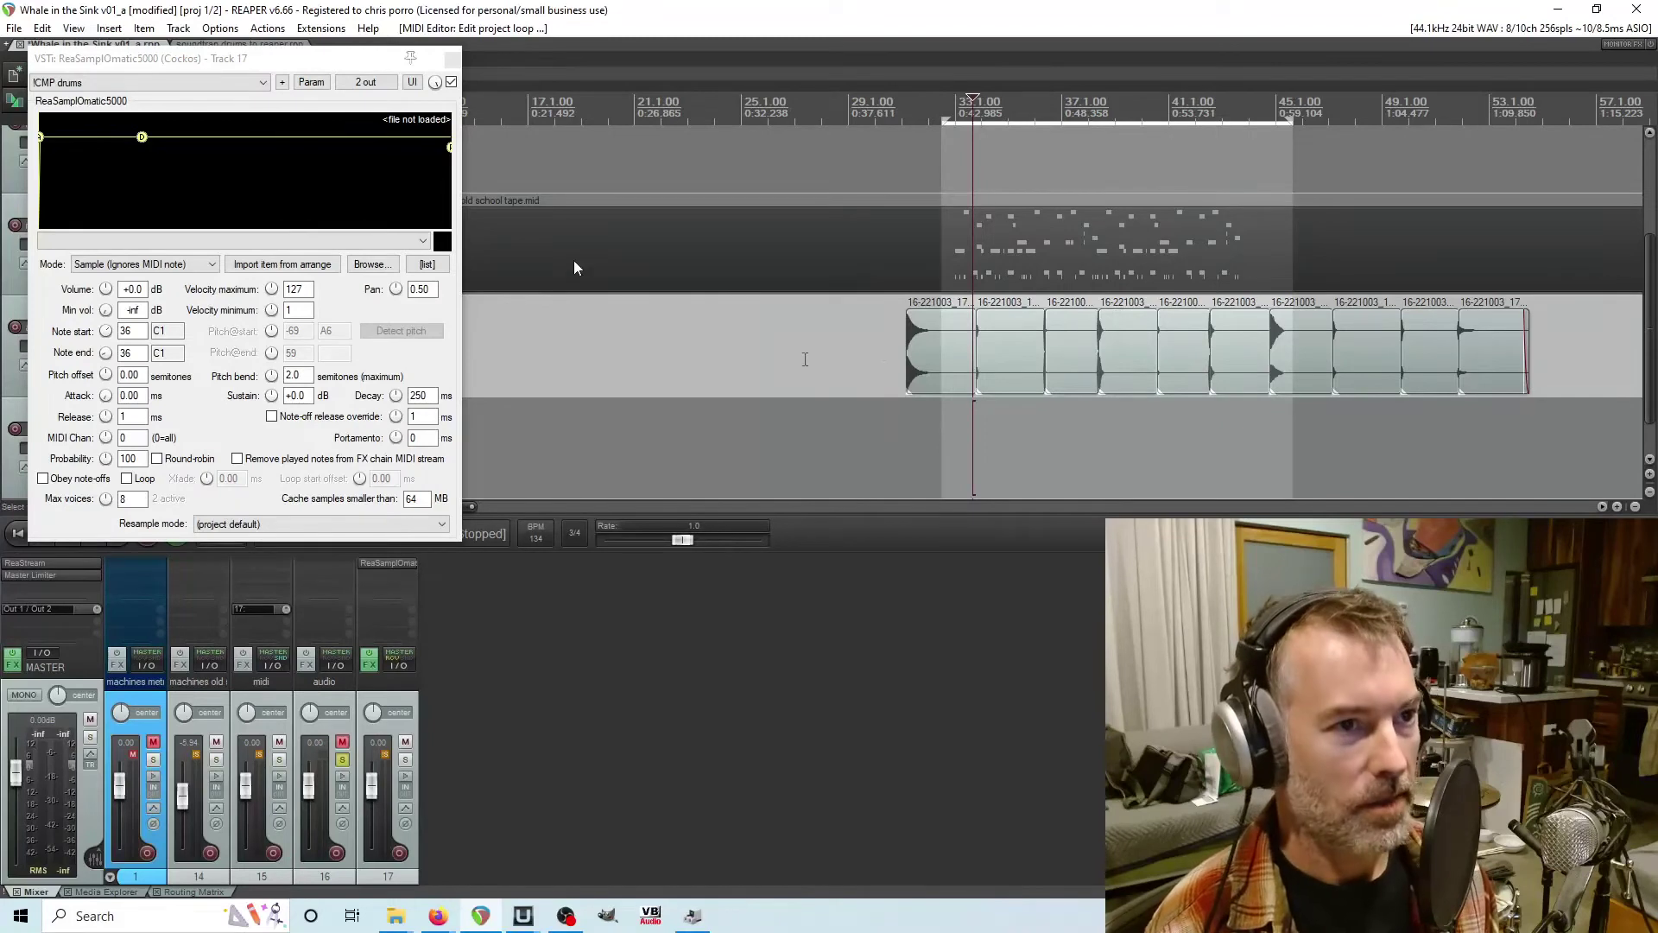
- Import the first slice of 16-221003_1701.wav into track 17's sampler and close it
{"action": "left_click", "coordinate": [921, 345]}
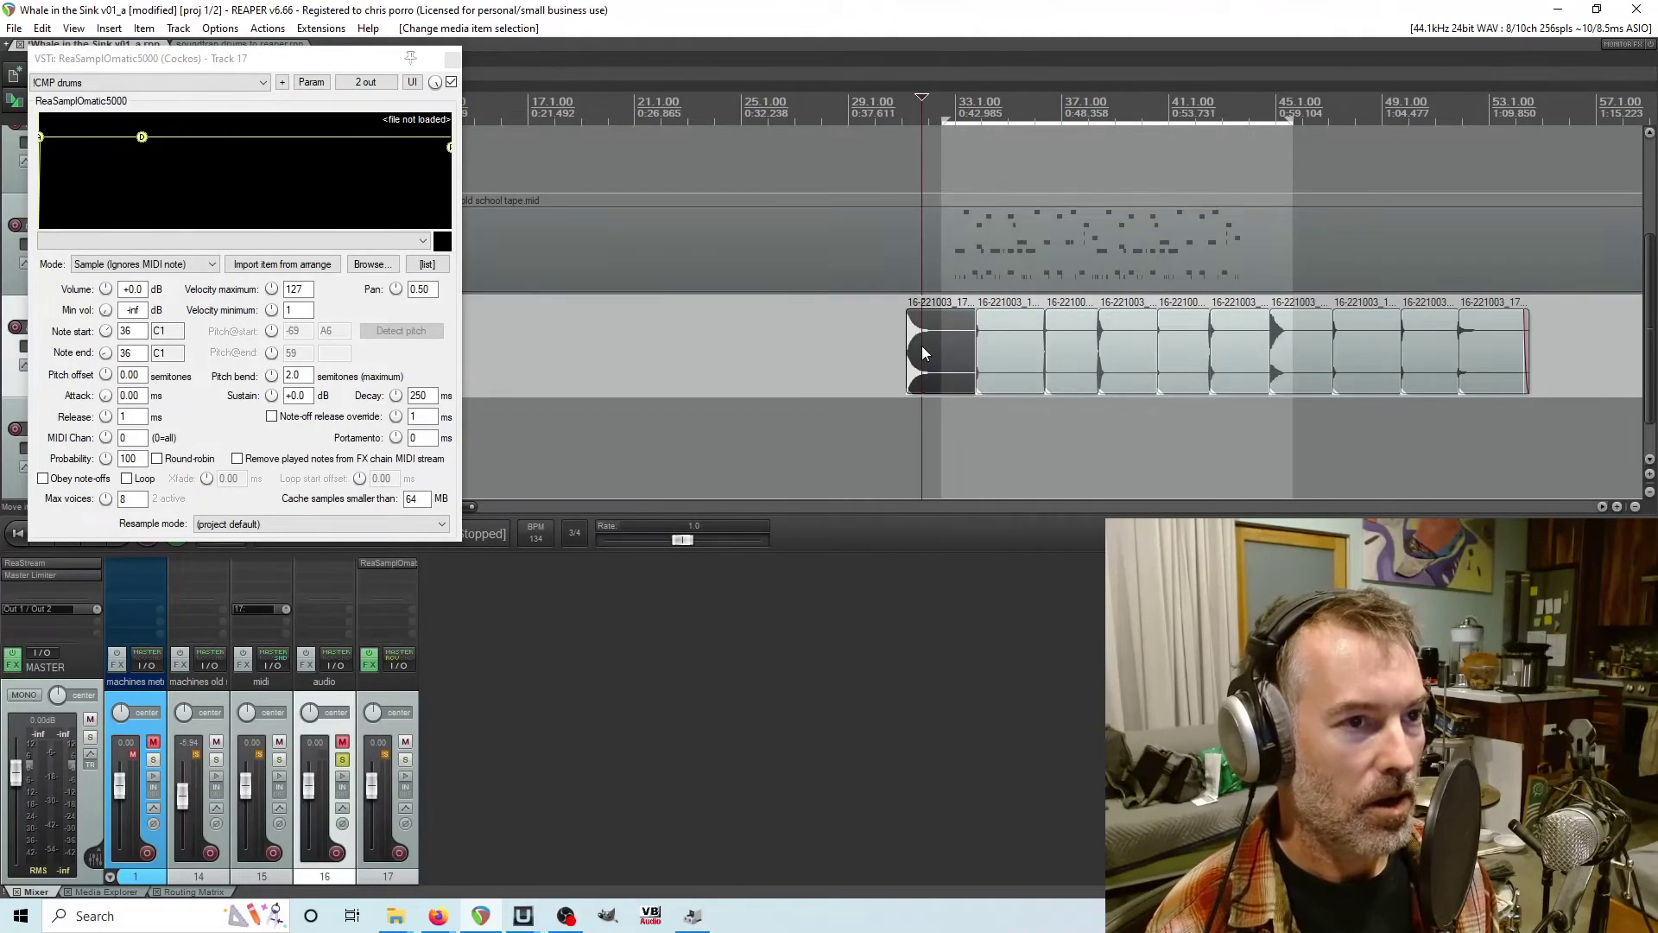
{"action": "left_click", "coordinate": [290, 264]}
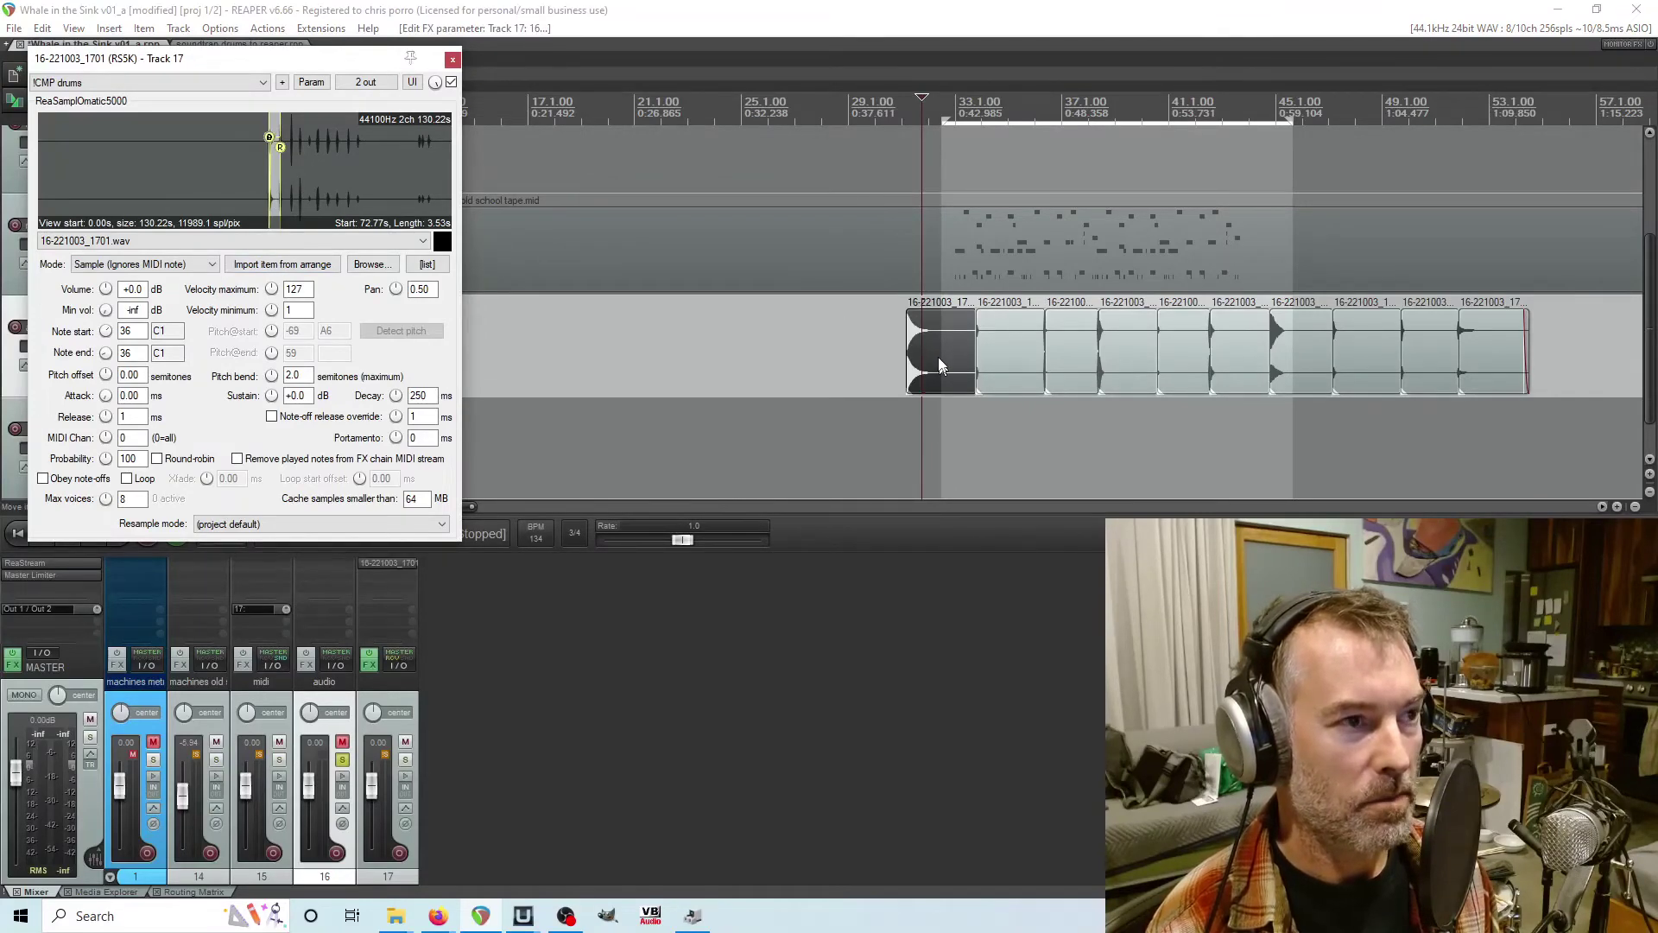
{"action": "left_click", "coordinate": [453, 60]}
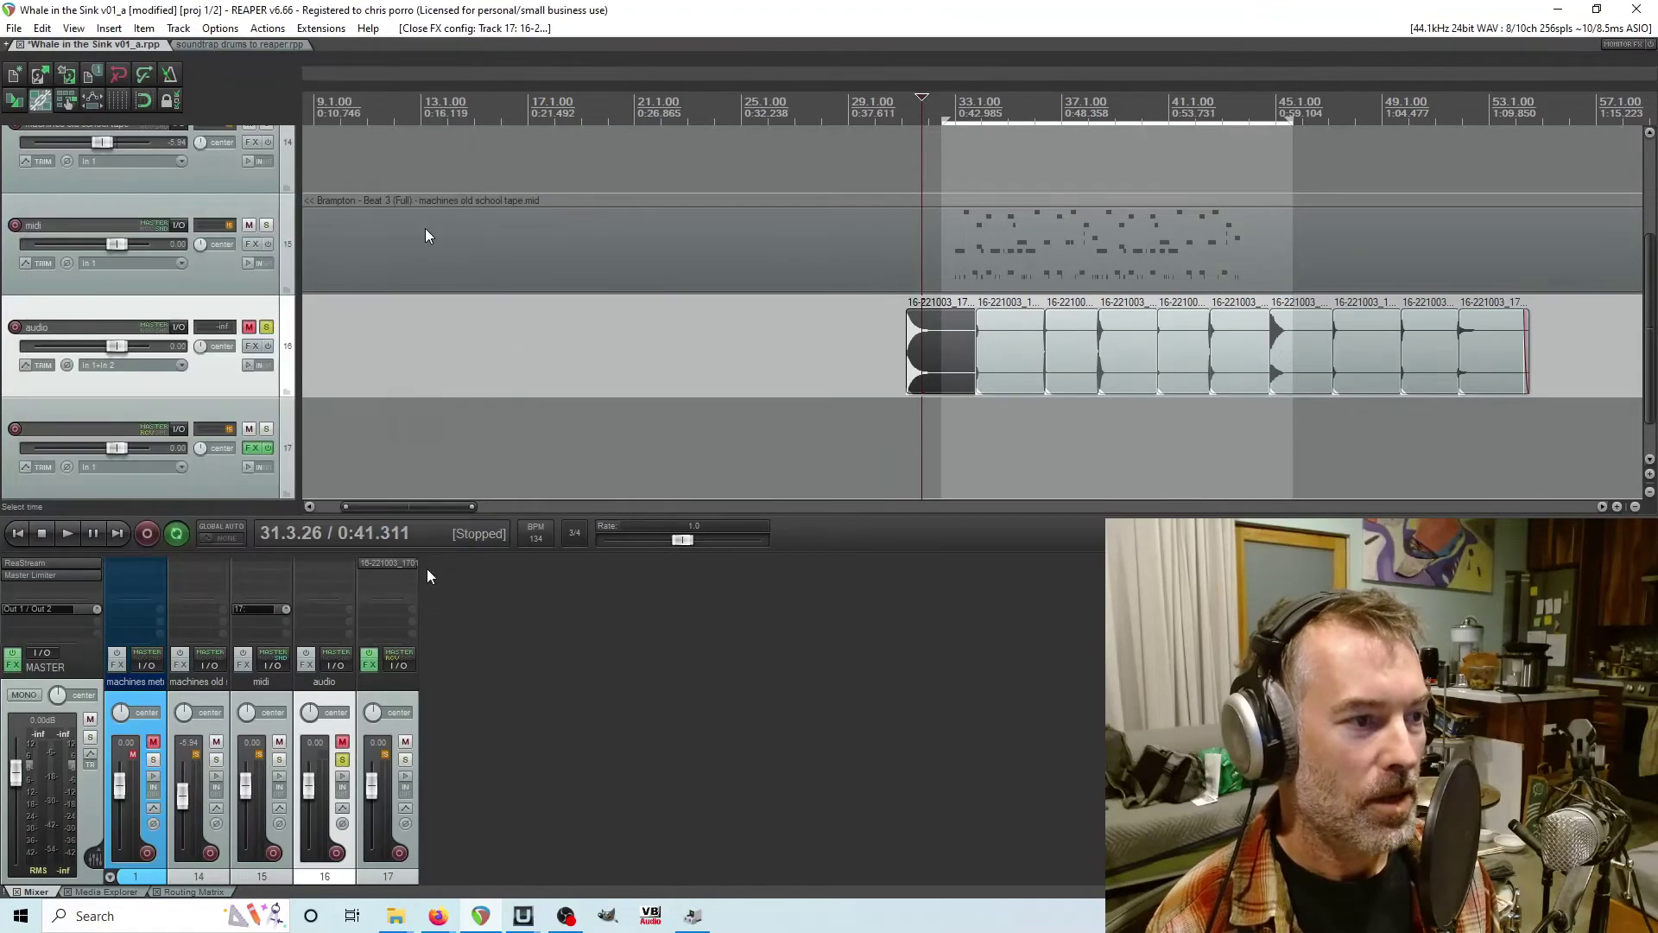
- Duplicate track 17 to create sampler track 18 and select it
{"action": "right_click", "coordinate": [391, 704]}
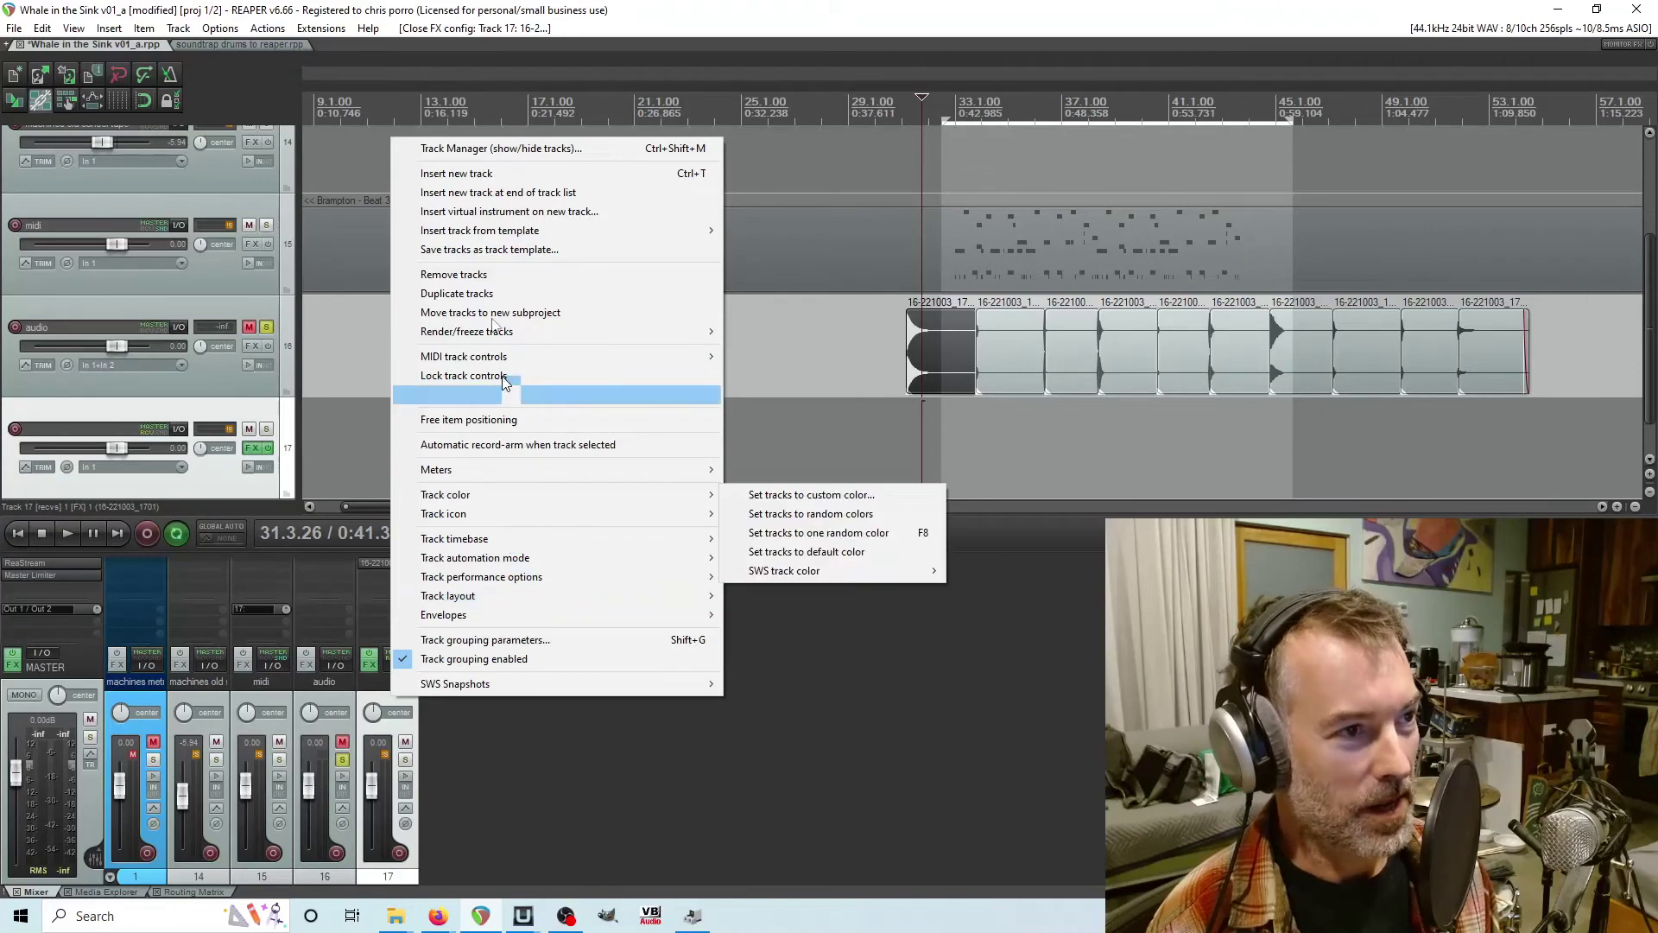
{"action": "left_click", "coordinate": [489, 296]}
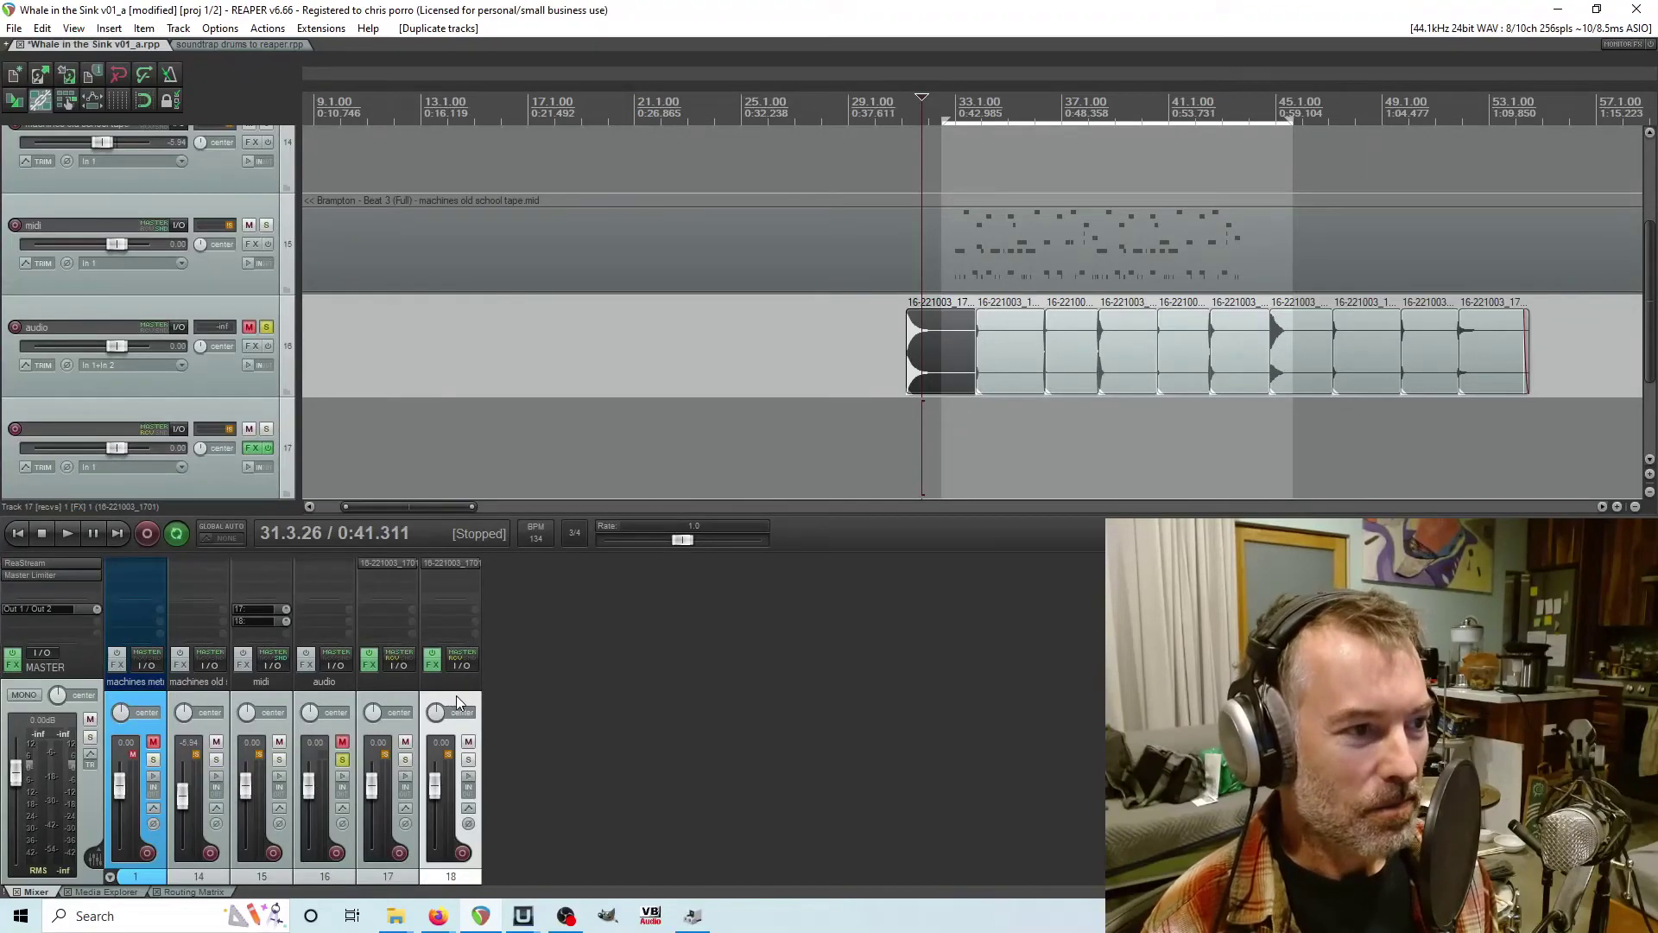
{"action": "left_click", "coordinate": [266, 696]}
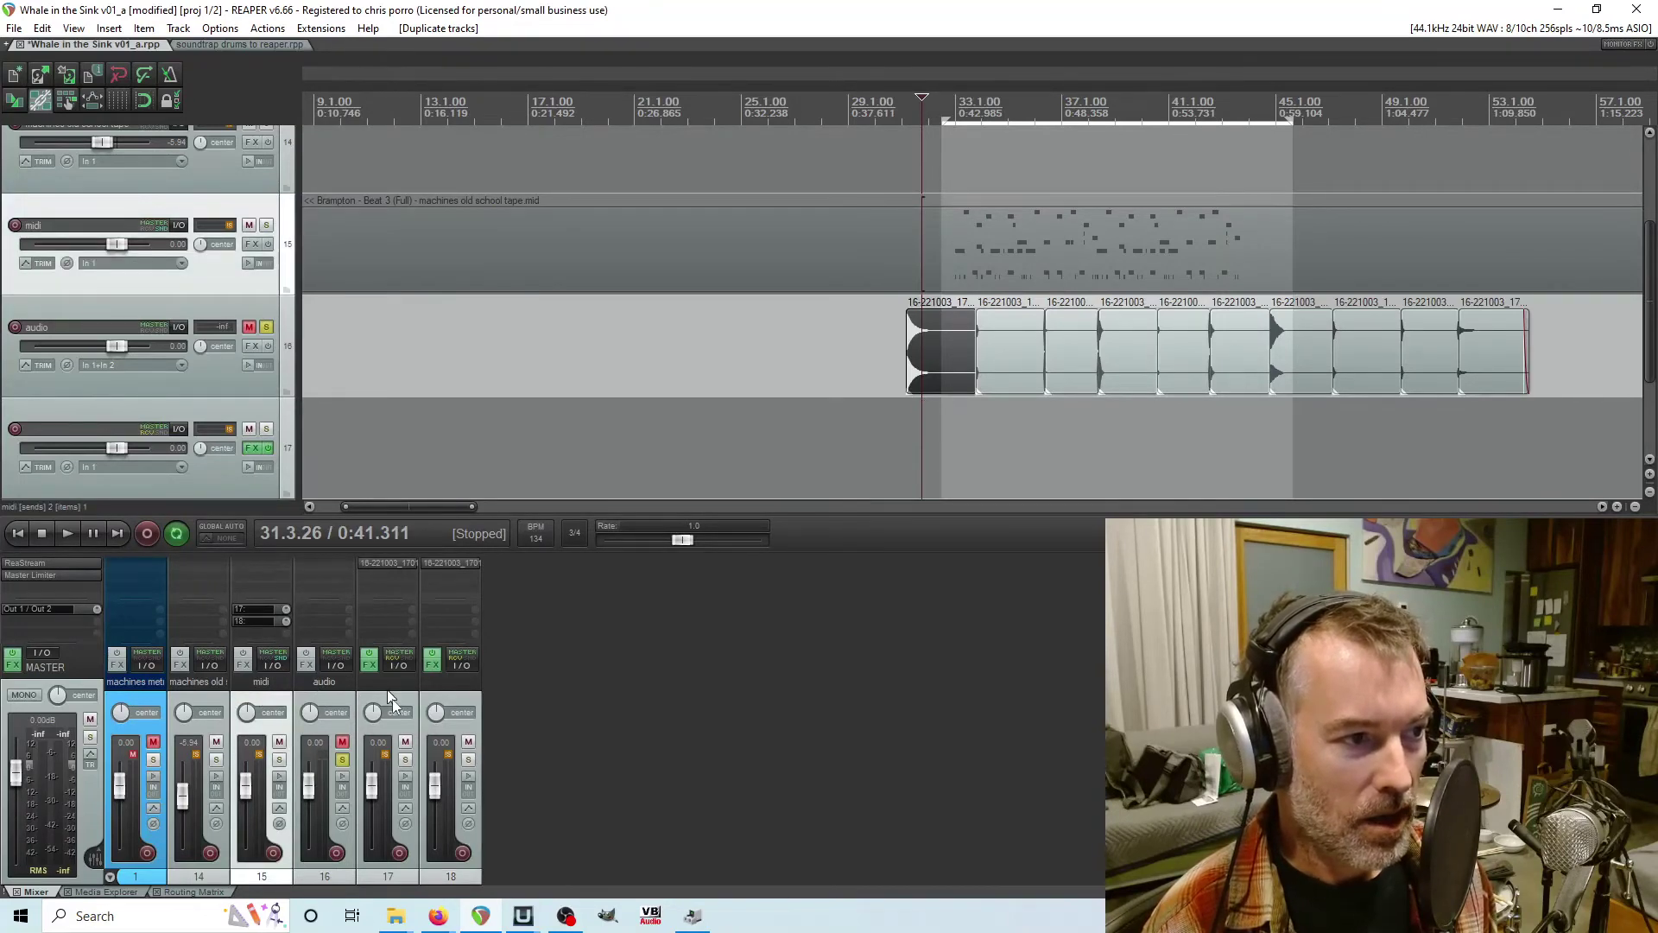
{"action": "left_click", "coordinate": [464, 705]}
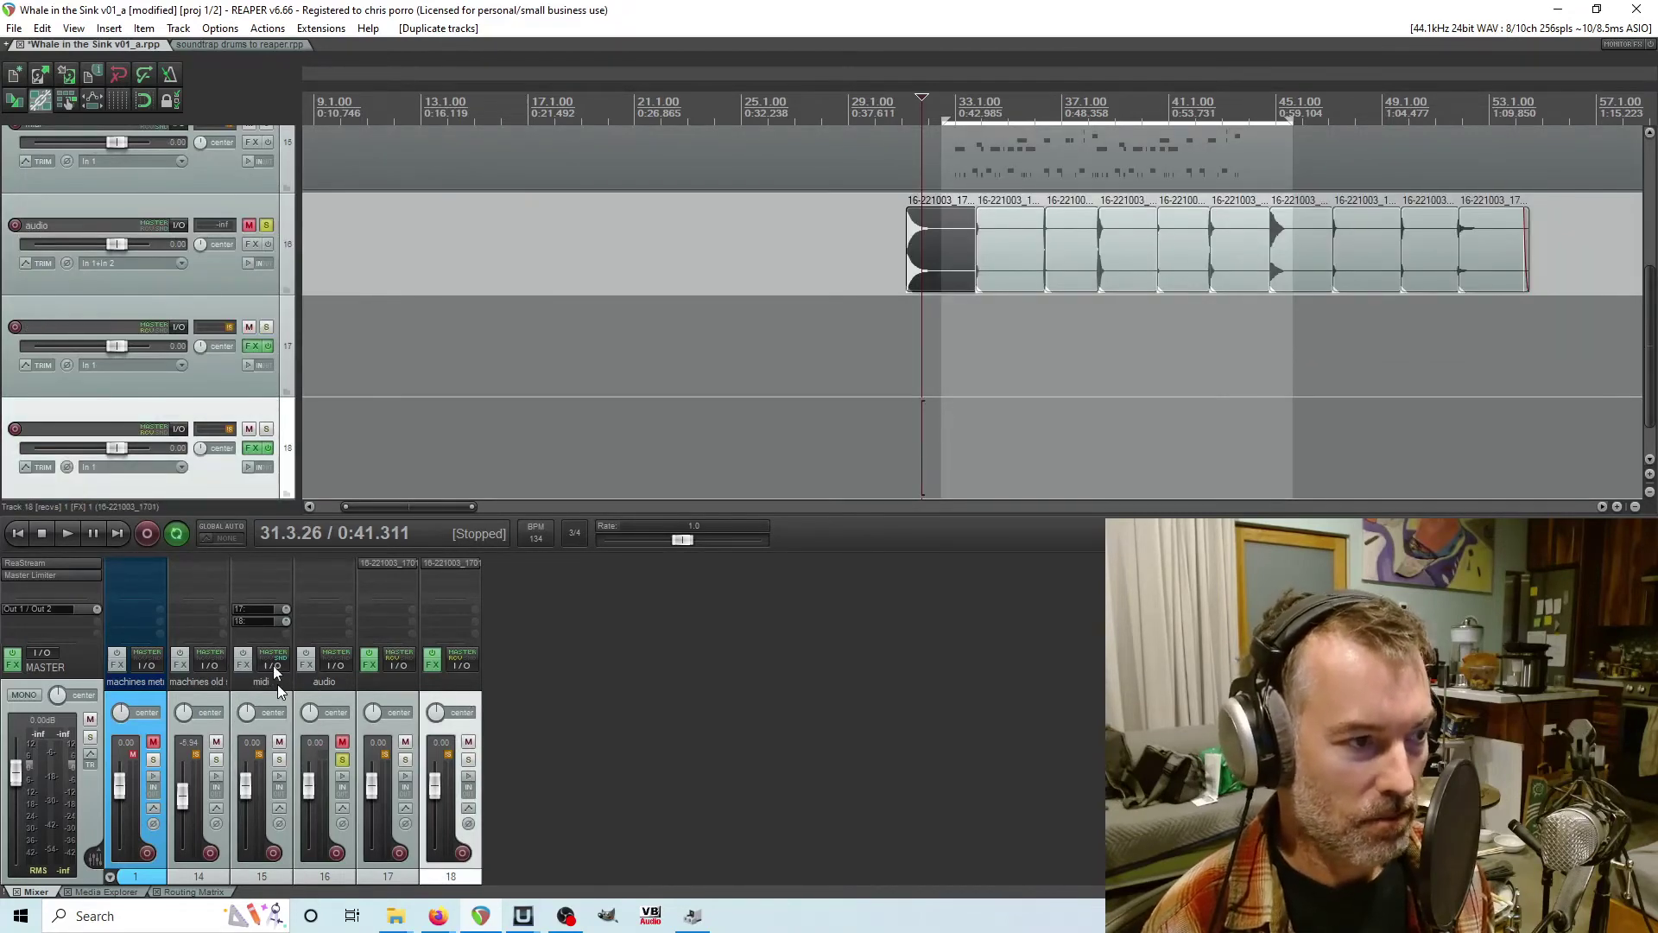
- Set track 18's RS5K note start and note end to 37 (C#1)
{"action": "left_click", "coordinate": [451, 563]}
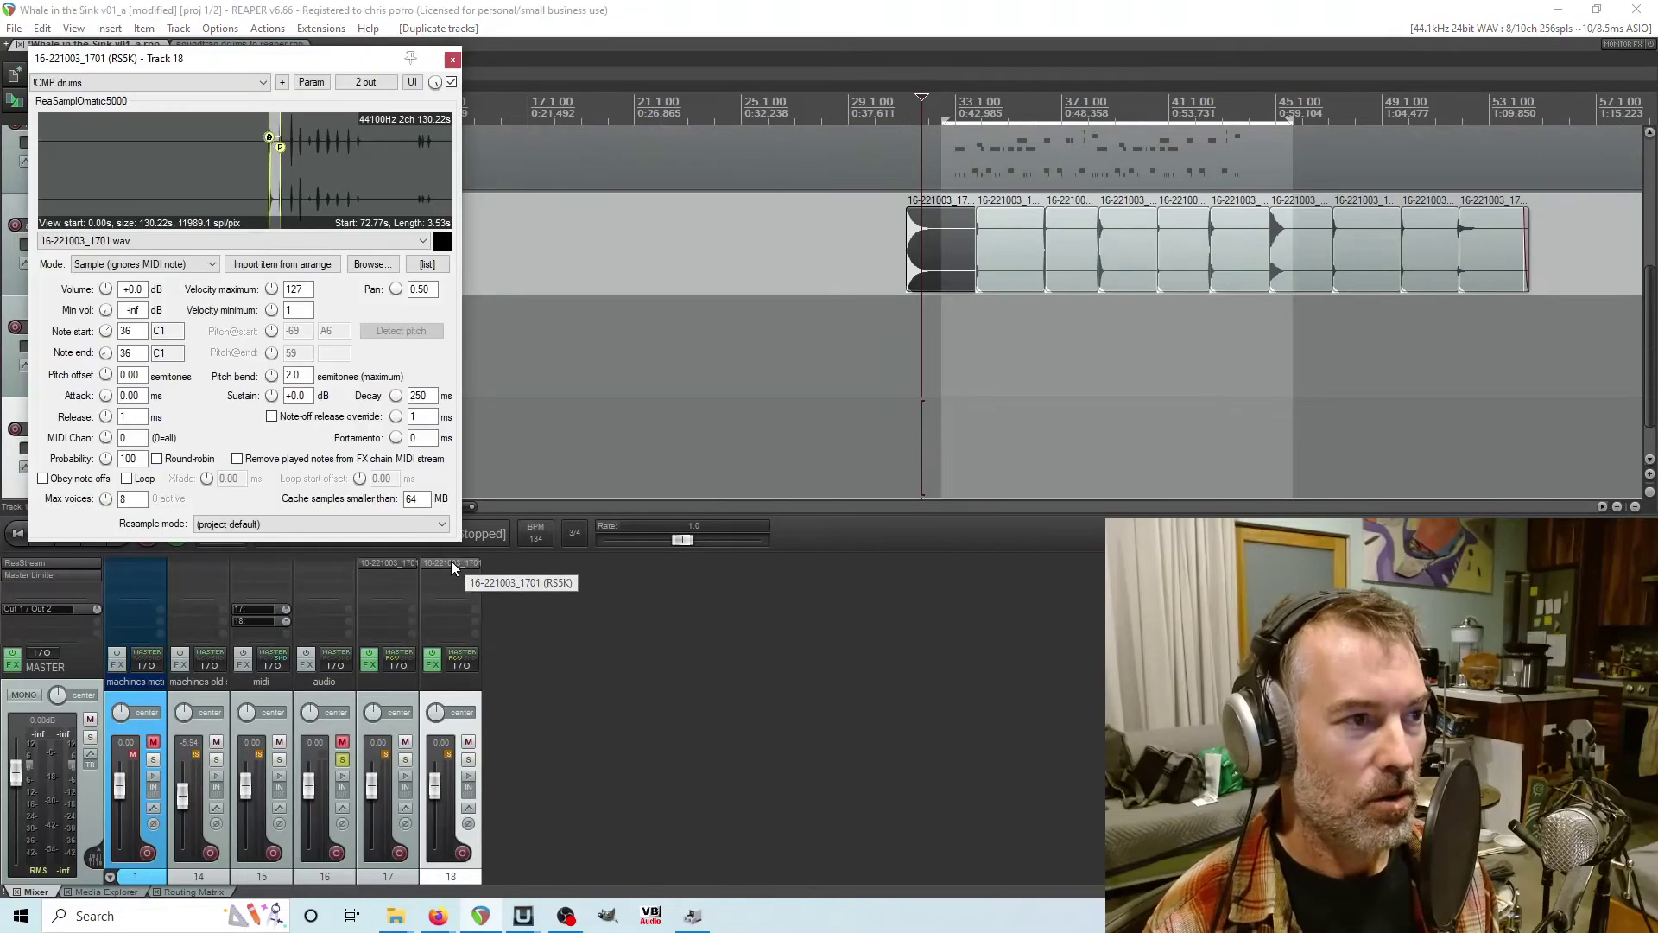
{"action": "double_click", "coordinate": [139, 329]}
{"action": "type", "text": "37"}
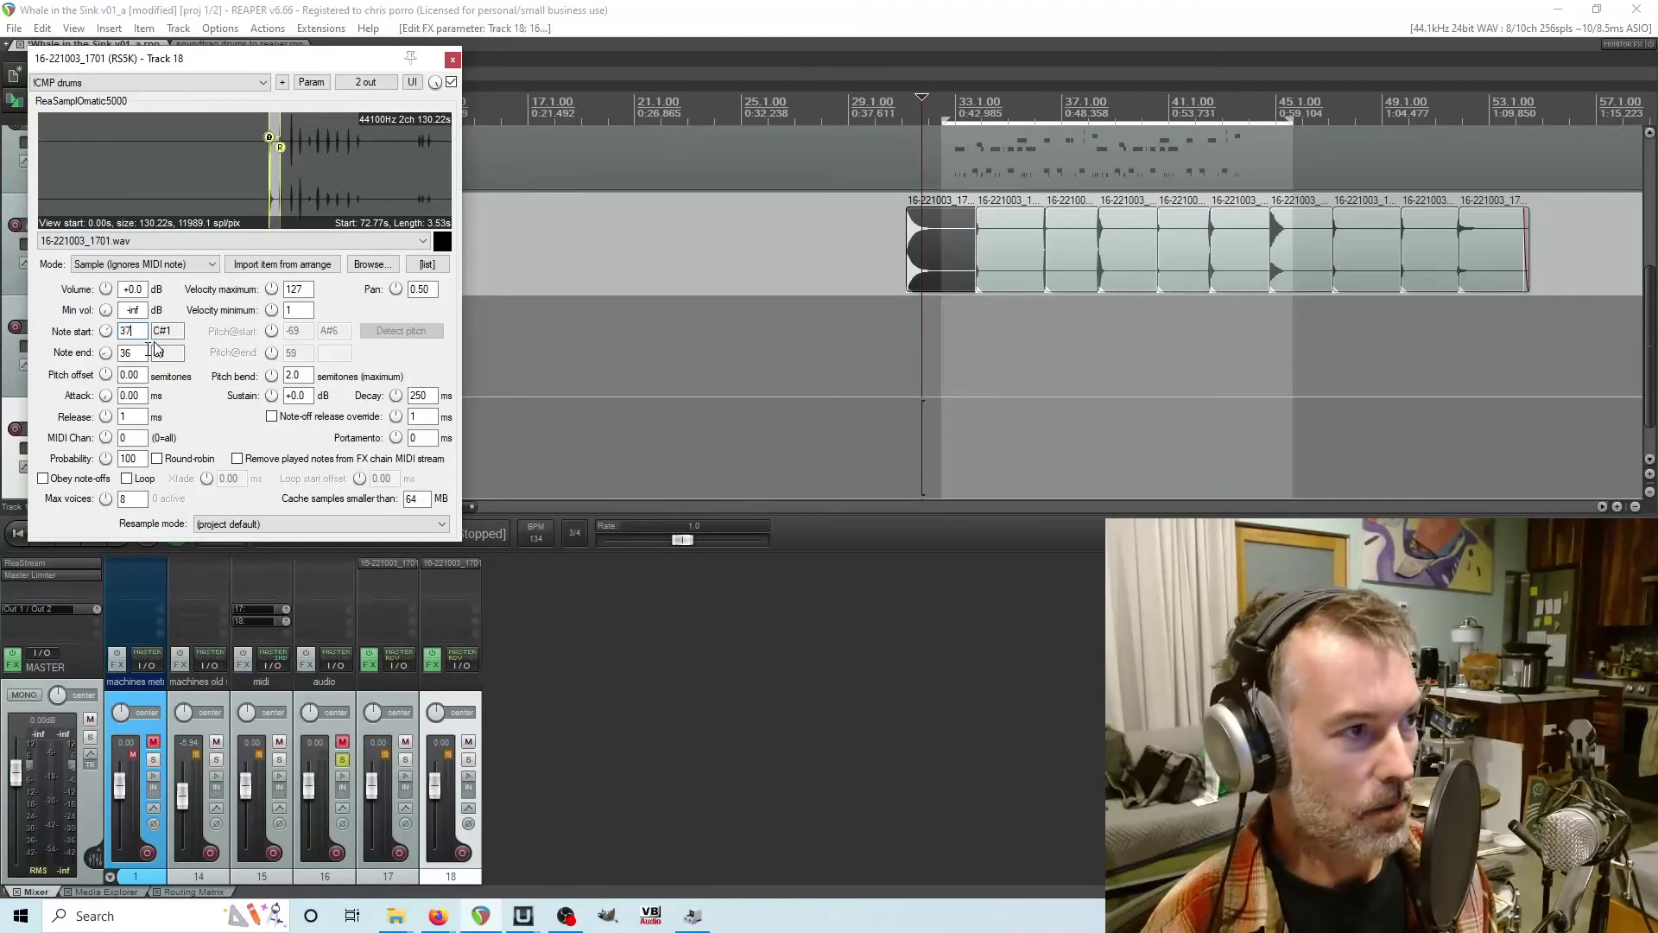
{"action": "left_click", "coordinate": [146, 353]}
{"action": "key", "text": "BackSpace"}
{"action": "key", "text": "BackSpace"}
{"action": "type", "text": "37"}
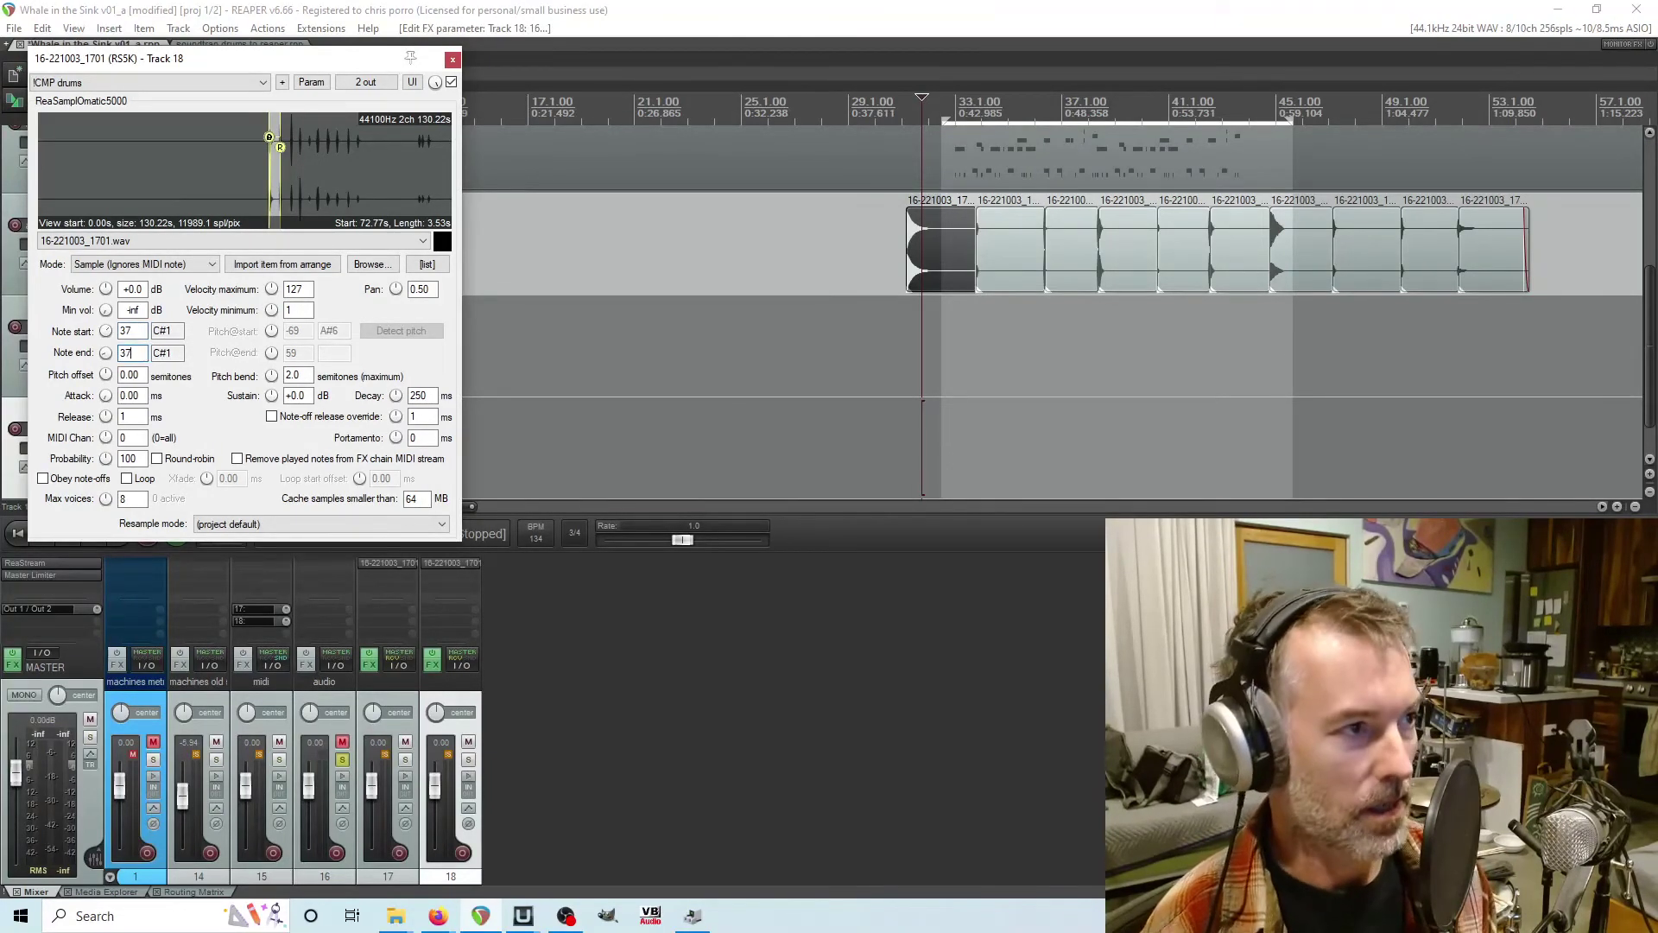
- Import the second sliced hit into track 18's sampler and close the window
{"action": "left_click", "coordinate": [1022, 252]}
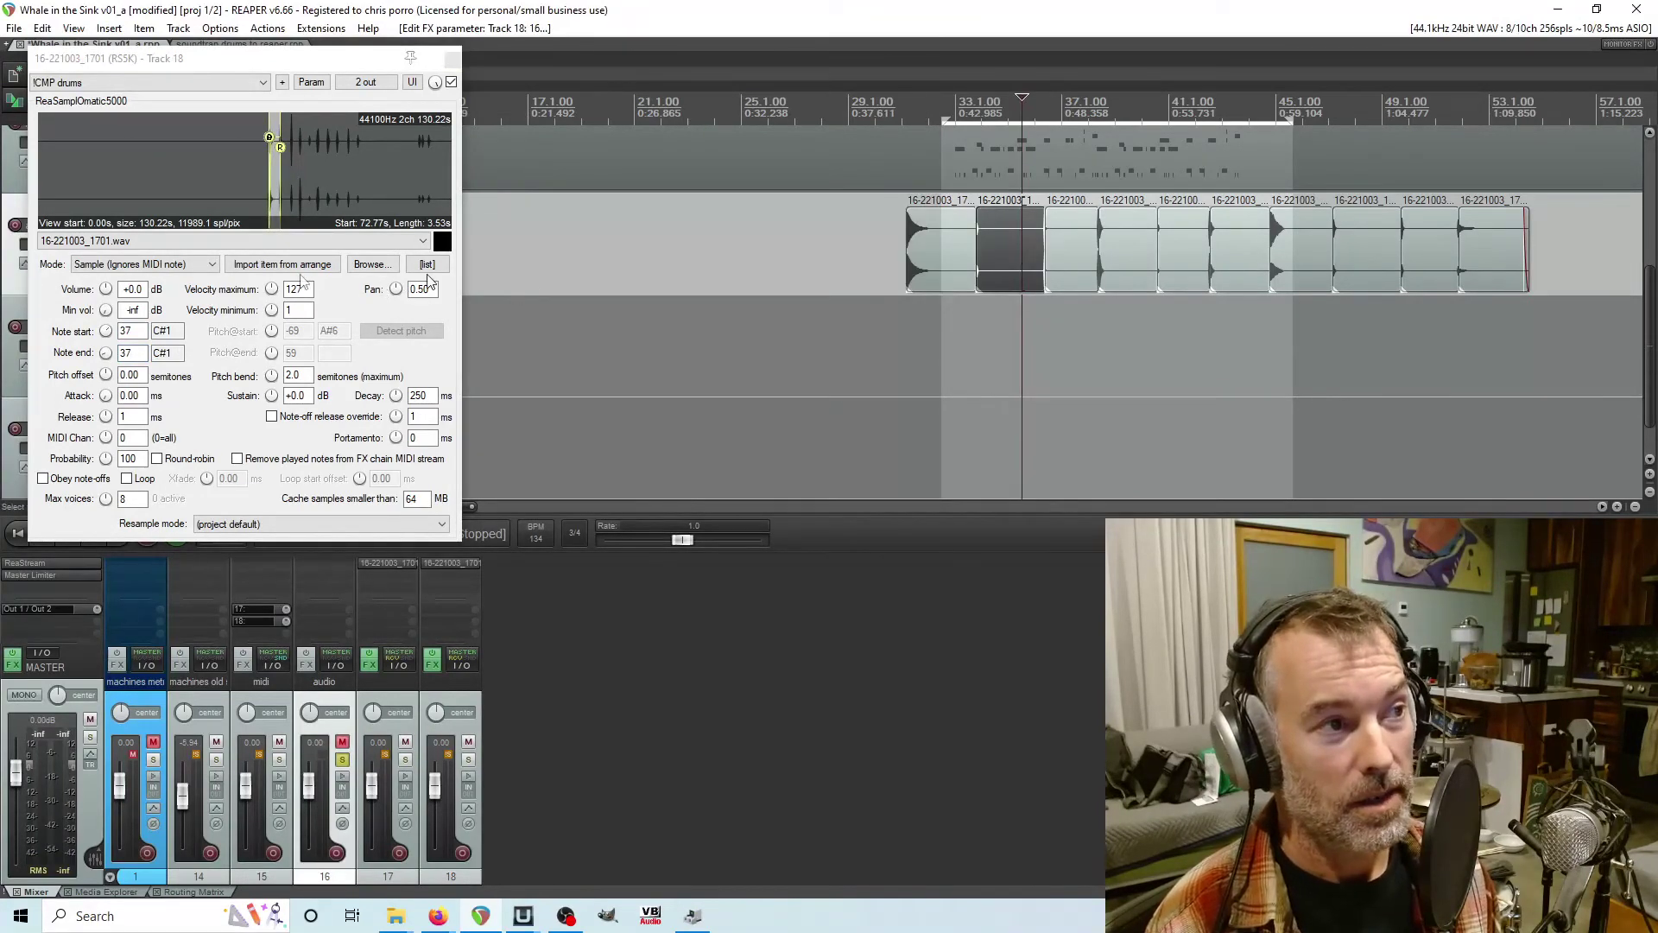
{"action": "left_click", "coordinate": [304, 265]}
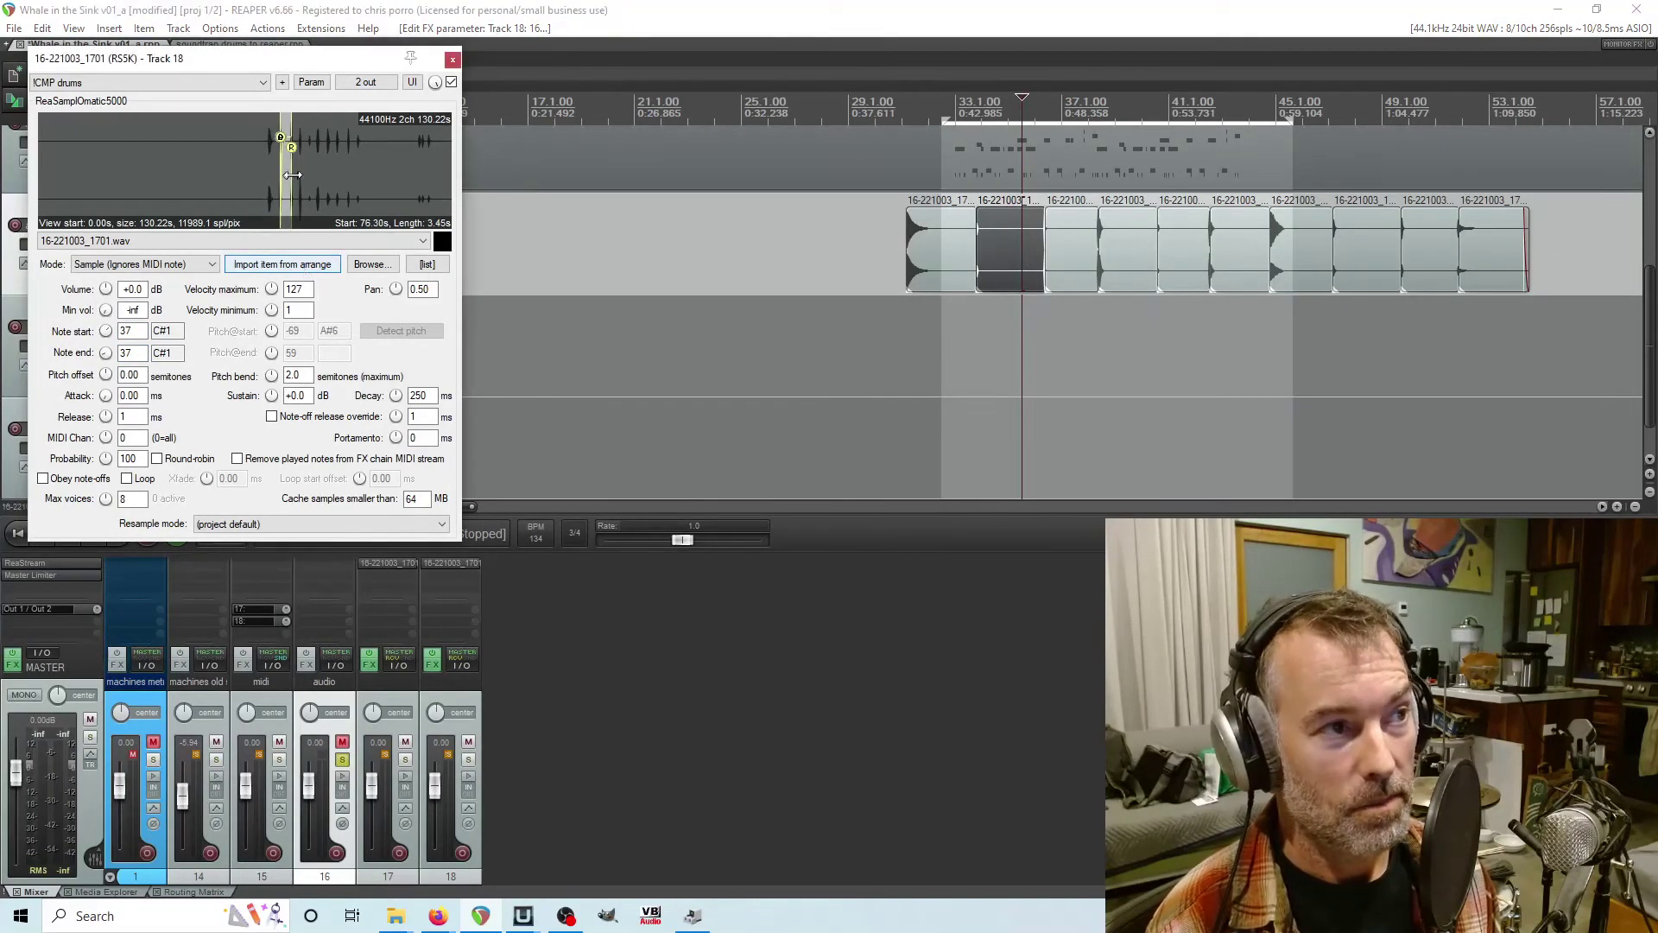
{"action": "left_click", "coordinate": [453, 61]}
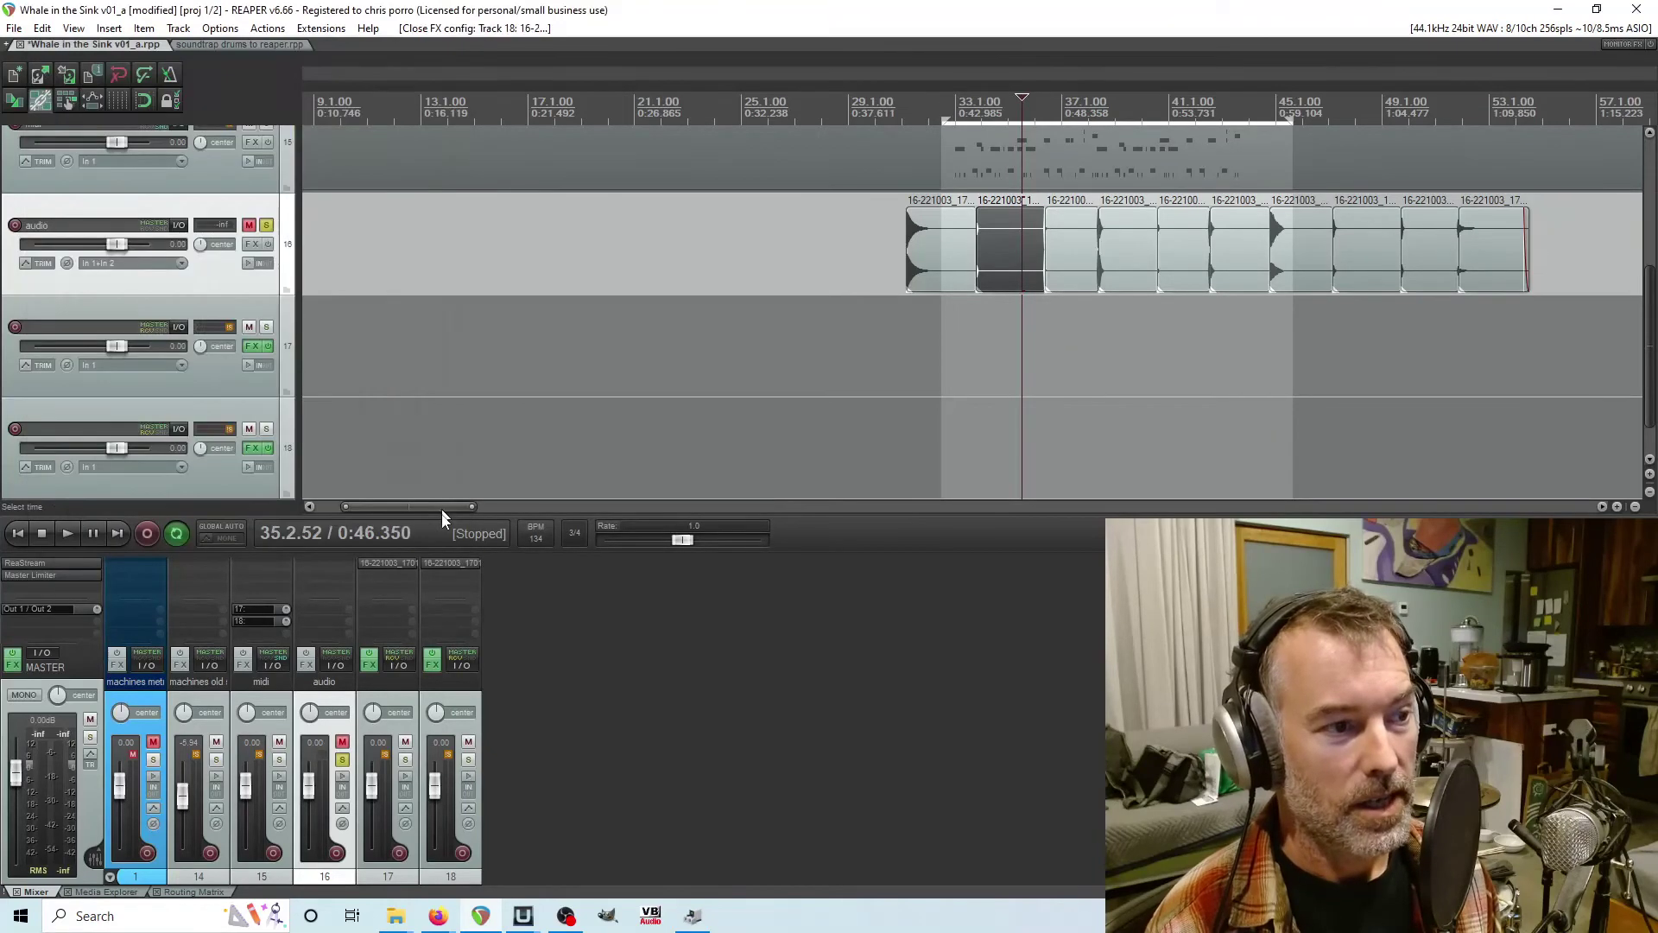
- Duplicate track 18 as a new sampler track 19
{"action": "right_click", "coordinate": [458, 706]}
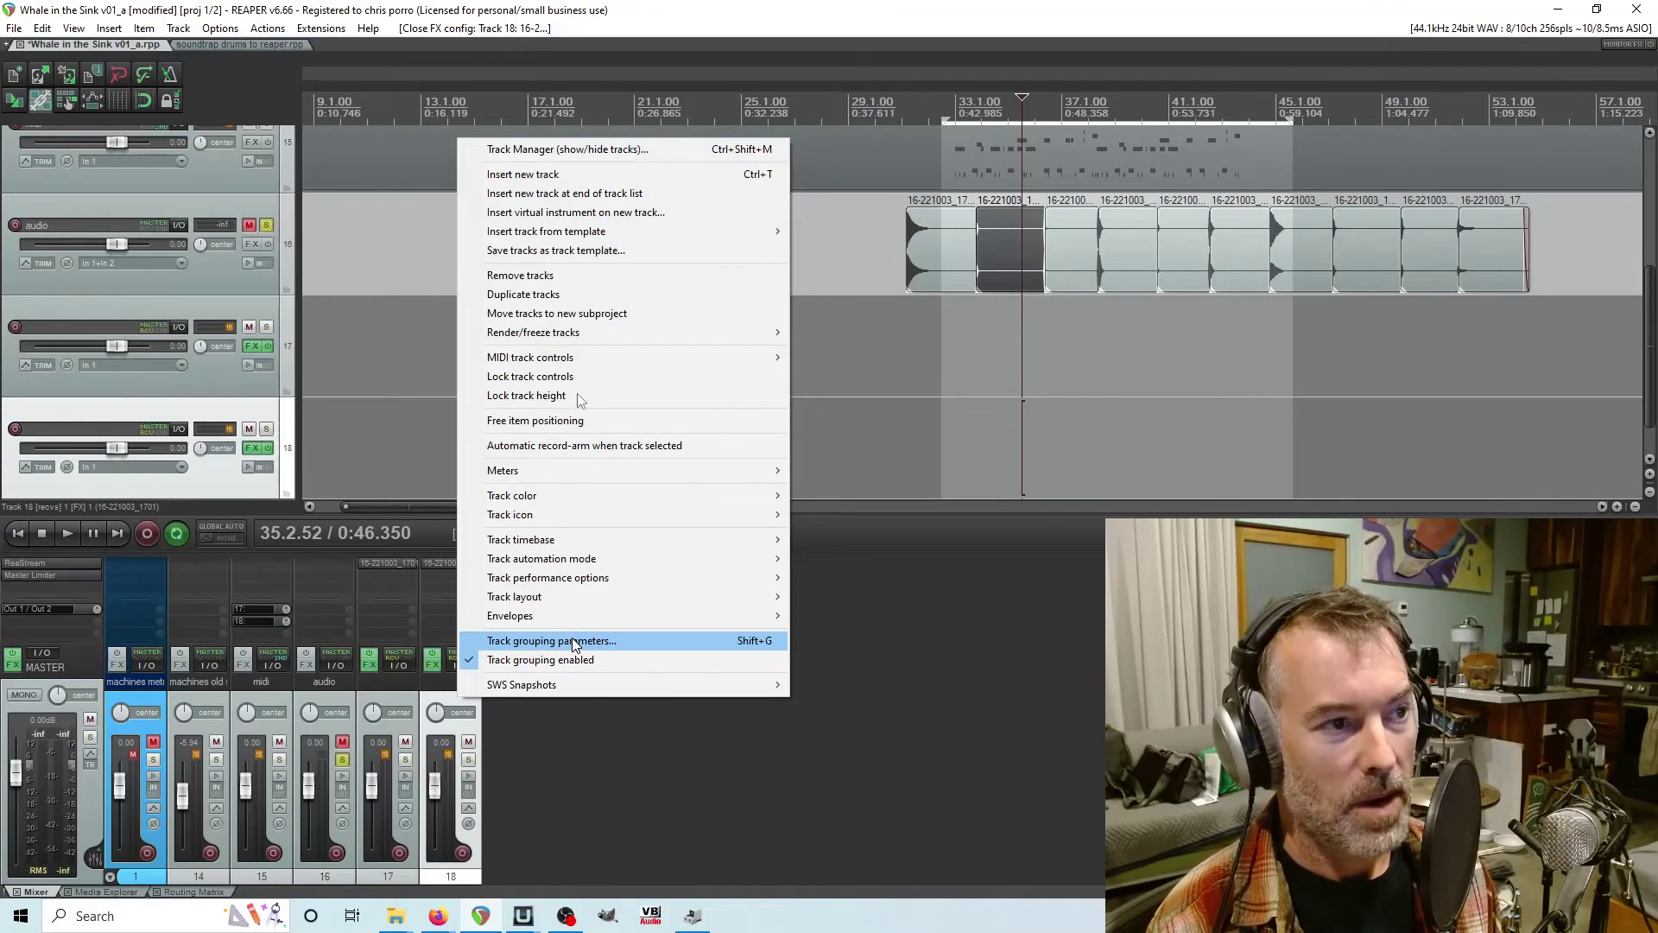
{"action": "left_click", "coordinate": [574, 296]}
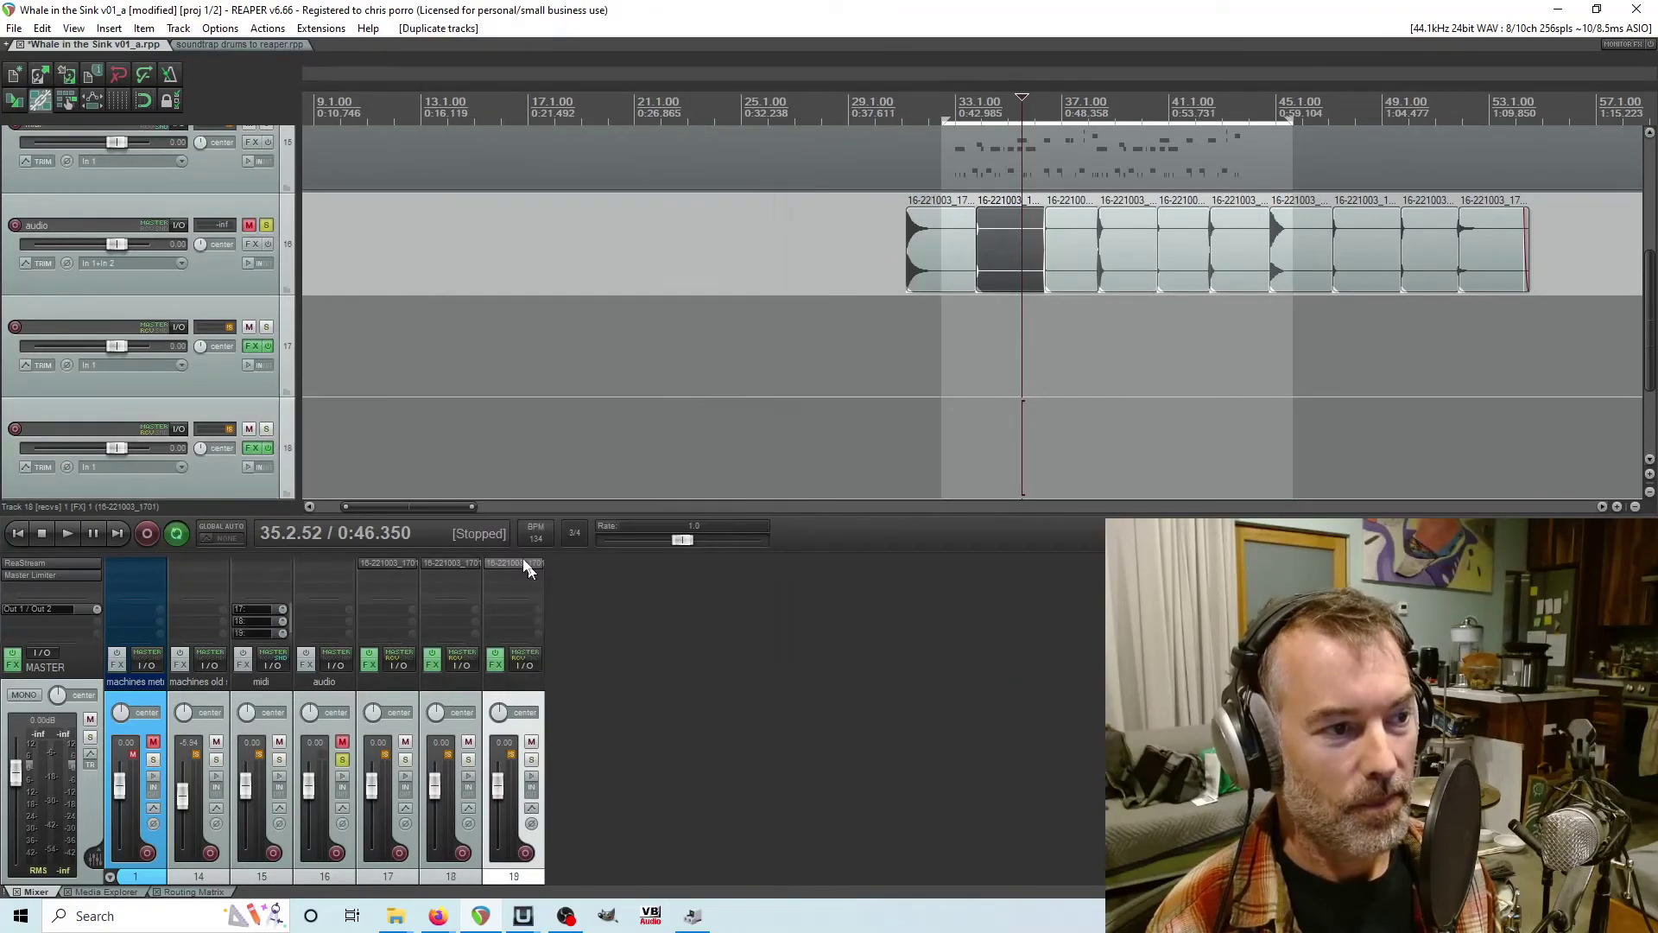
{"action": "left_click", "coordinate": [520, 562]}
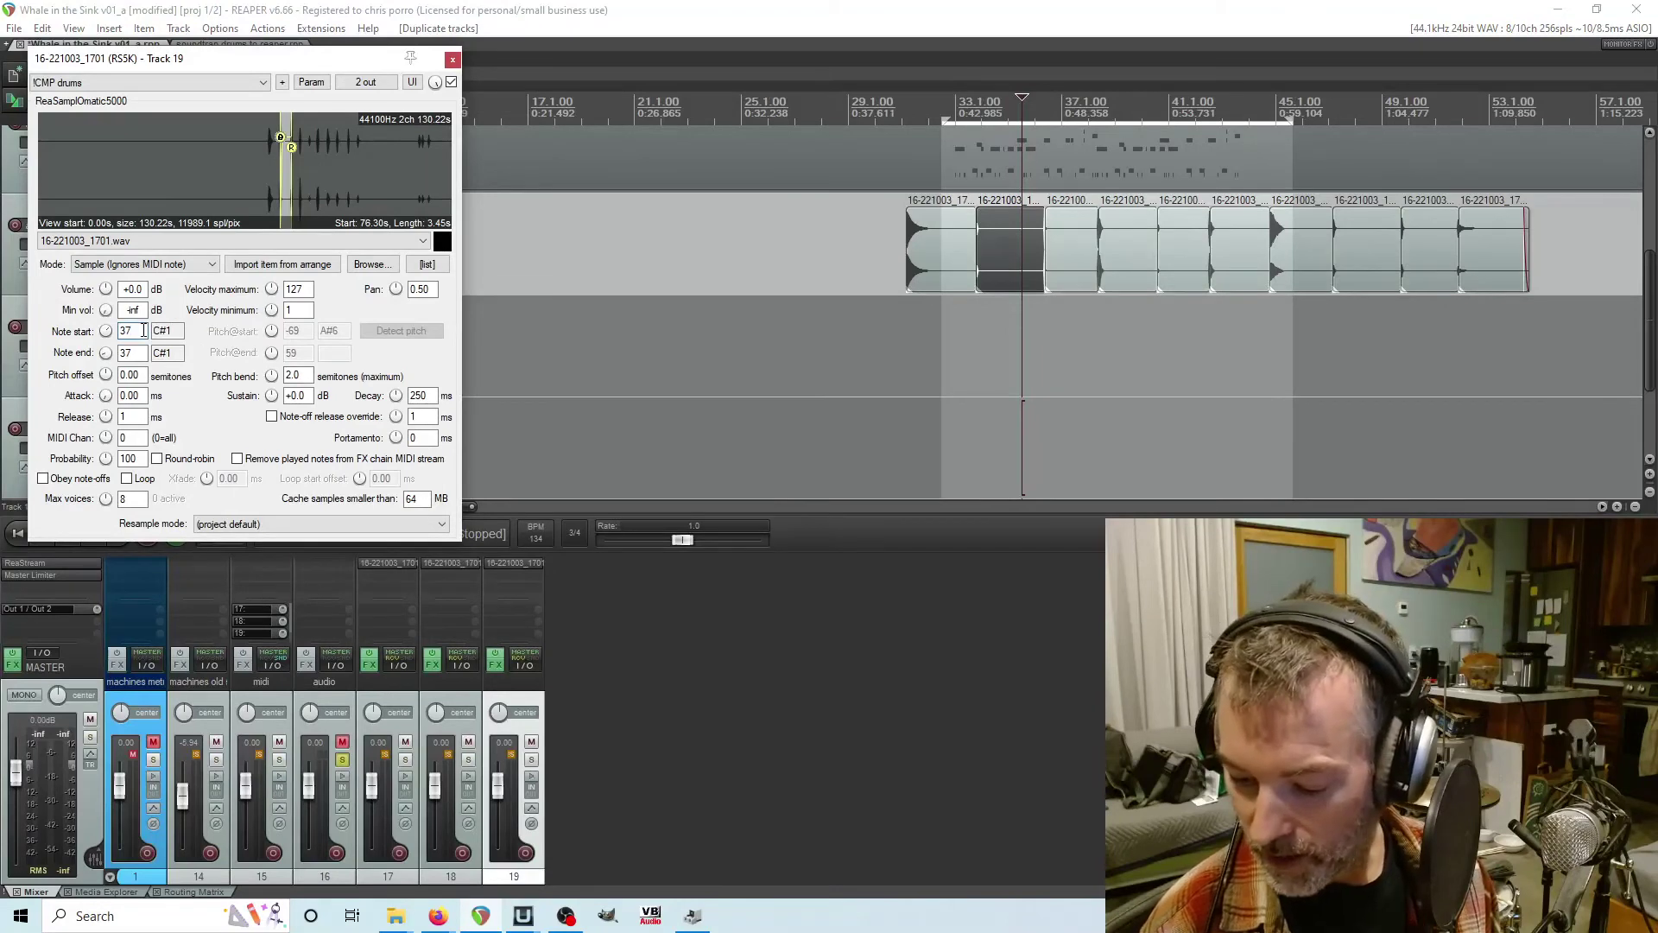
- Set track 19's sampler note start and end to 42 (F#1), then close it
{"action": "double_click", "coordinate": [143, 330]}
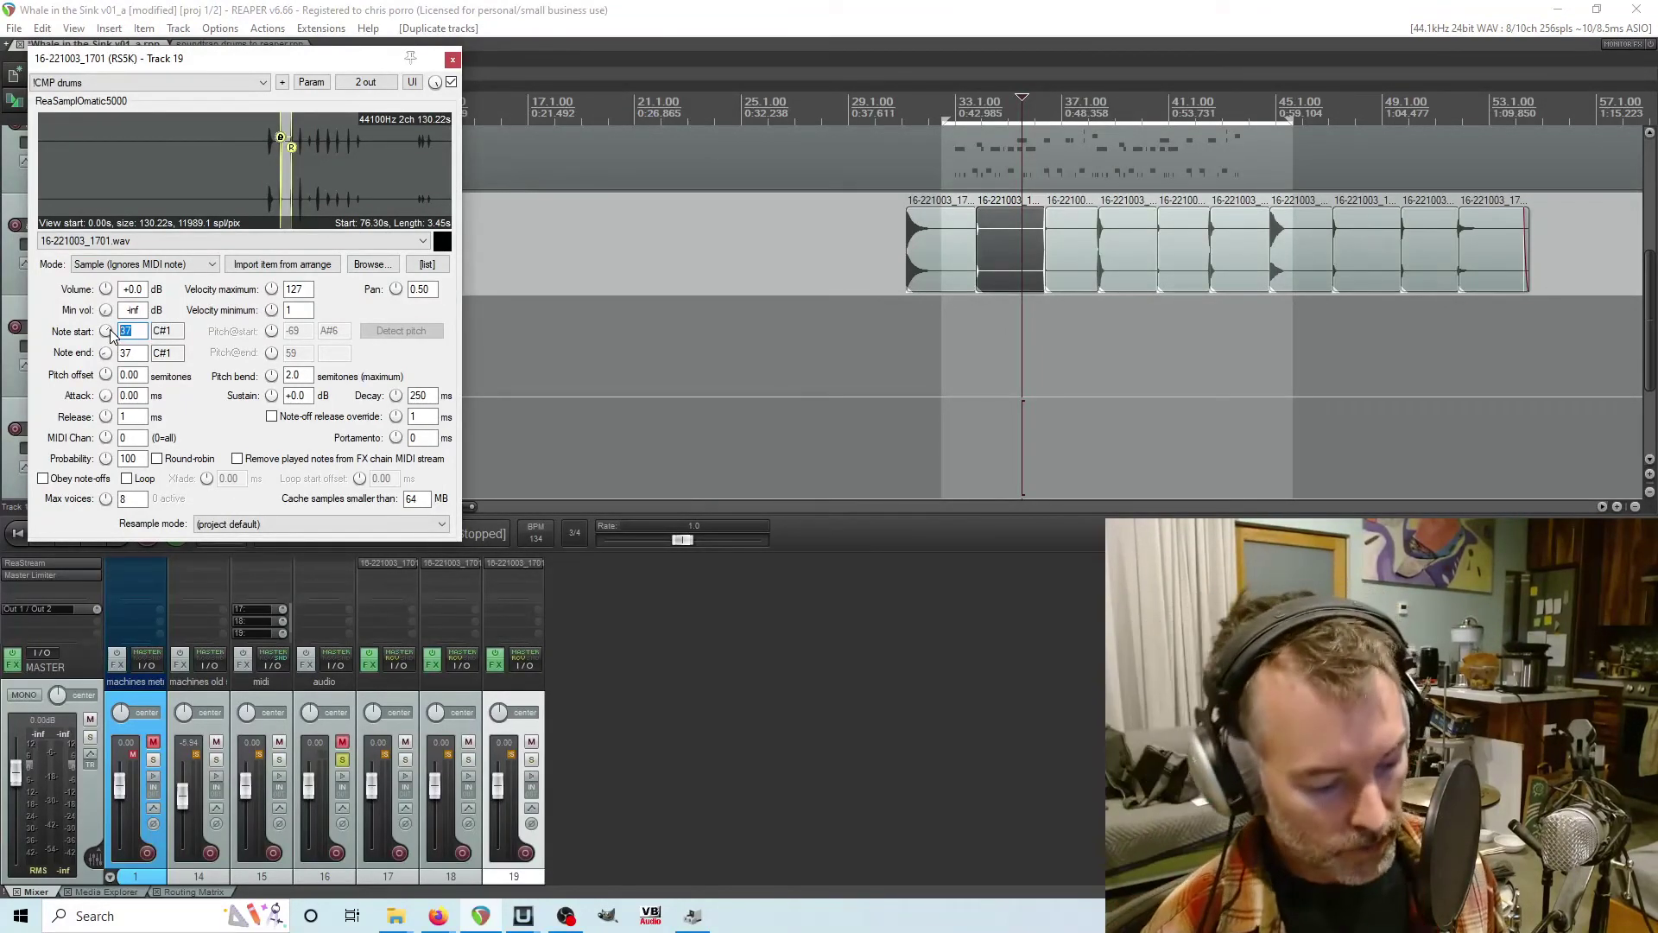
{"action": "type", "text": "42"}
{"action": "key", "text": "Tab"}
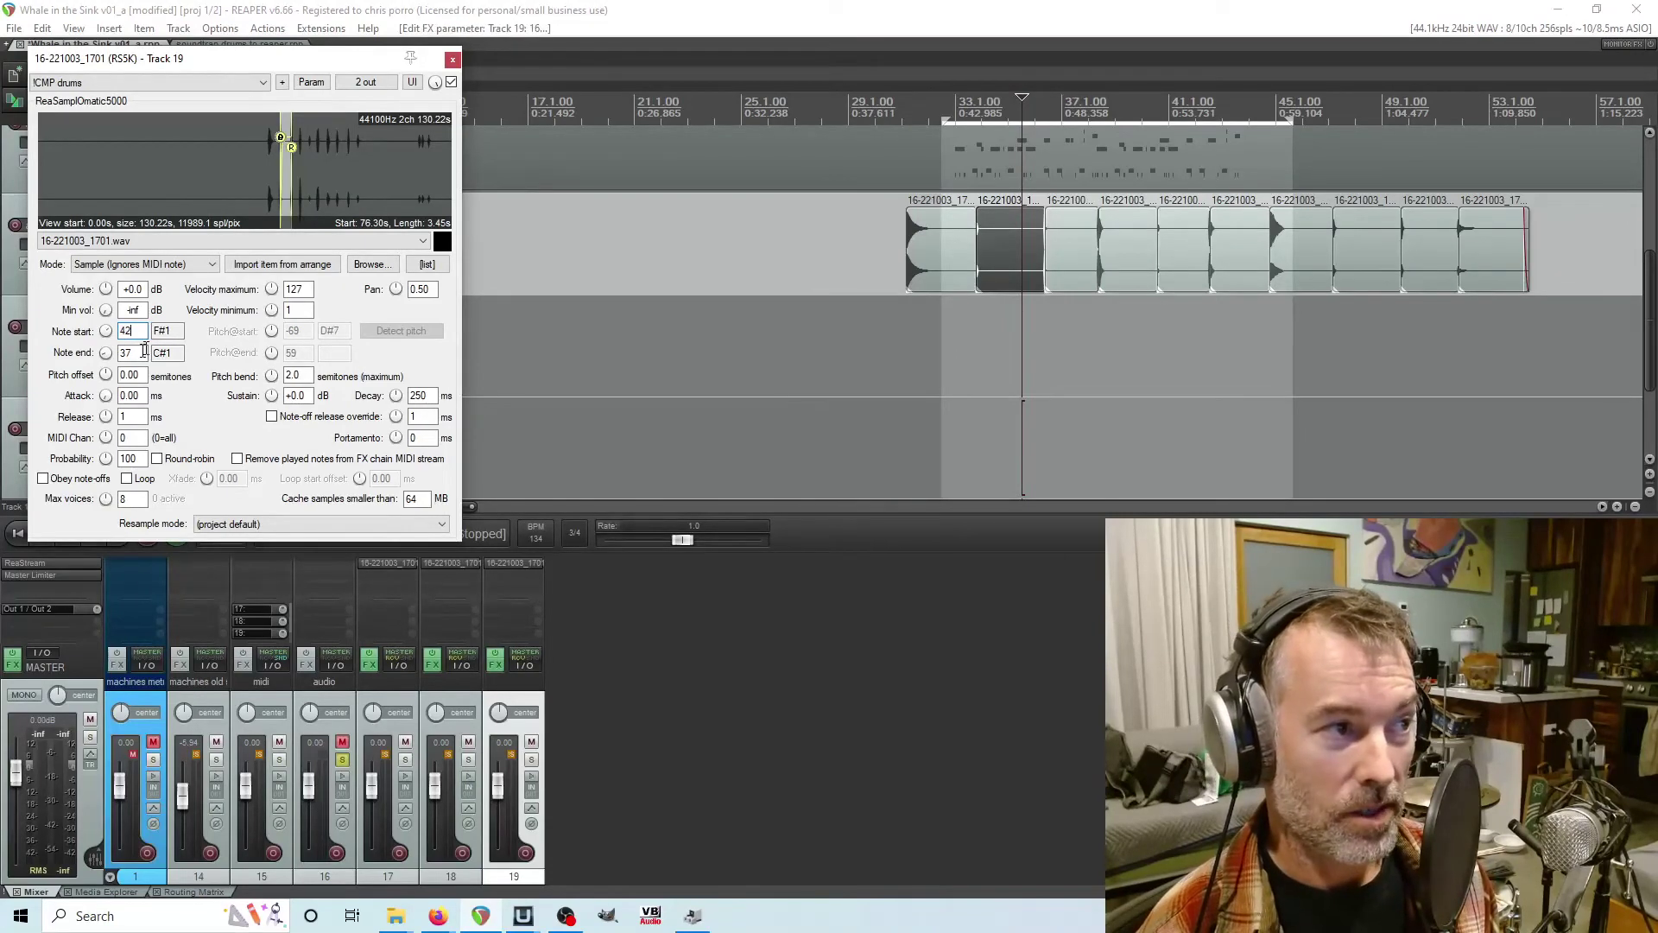
{"action": "type", "text": "42"}
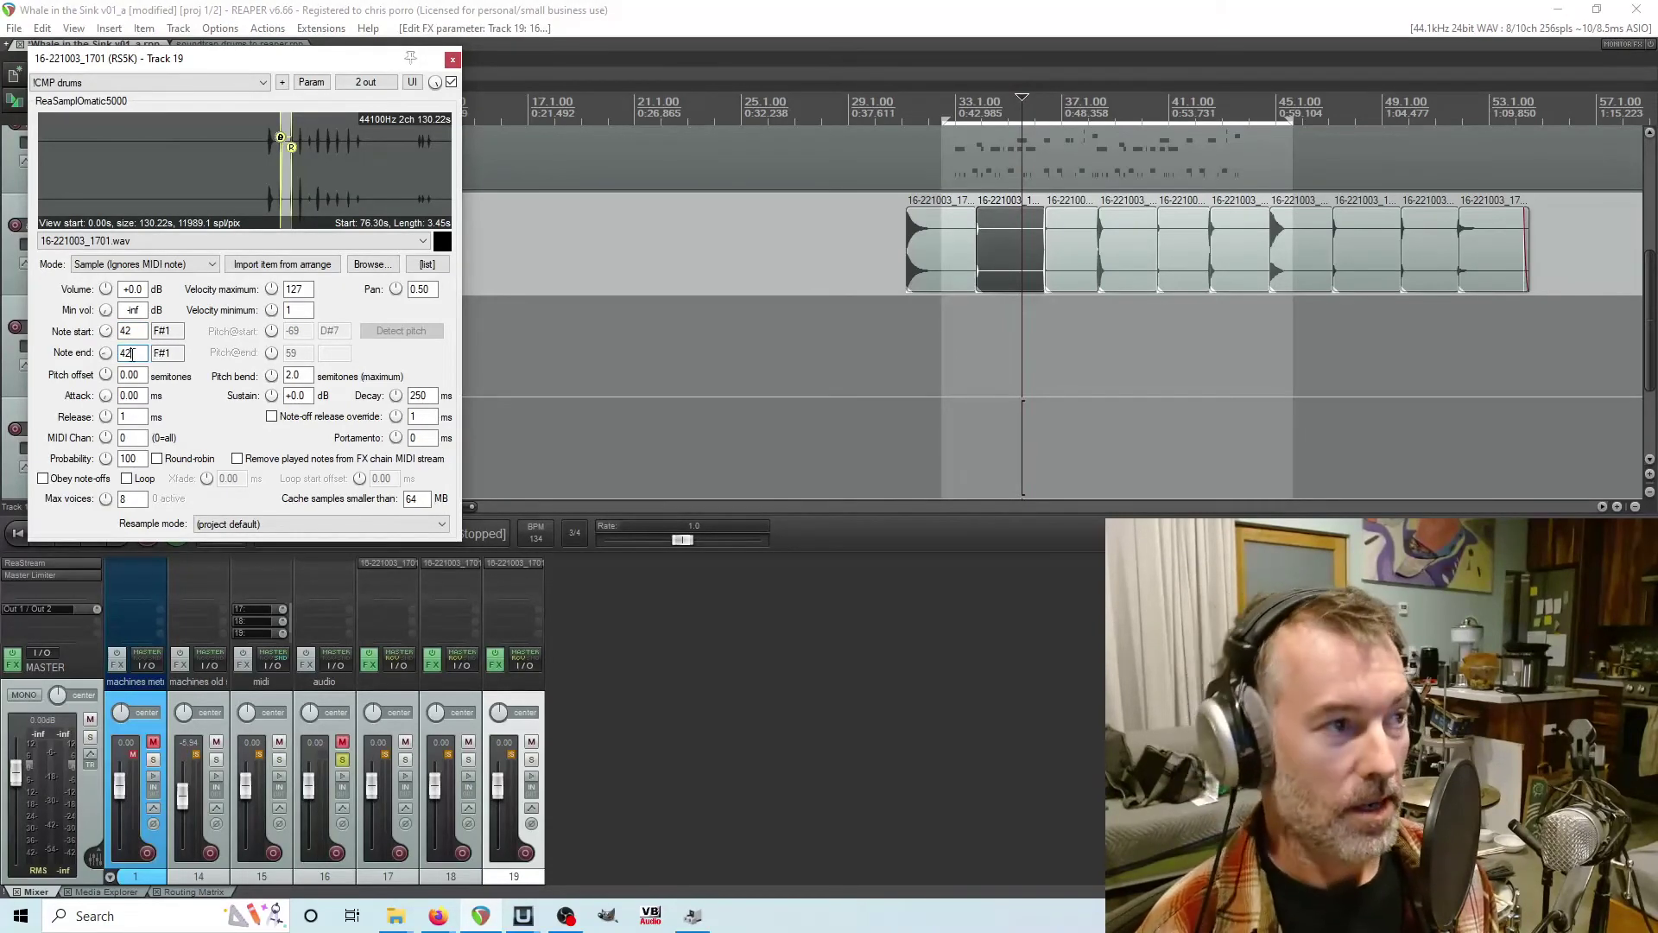
{"action": "left_click", "coordinate": [1070, 249]}
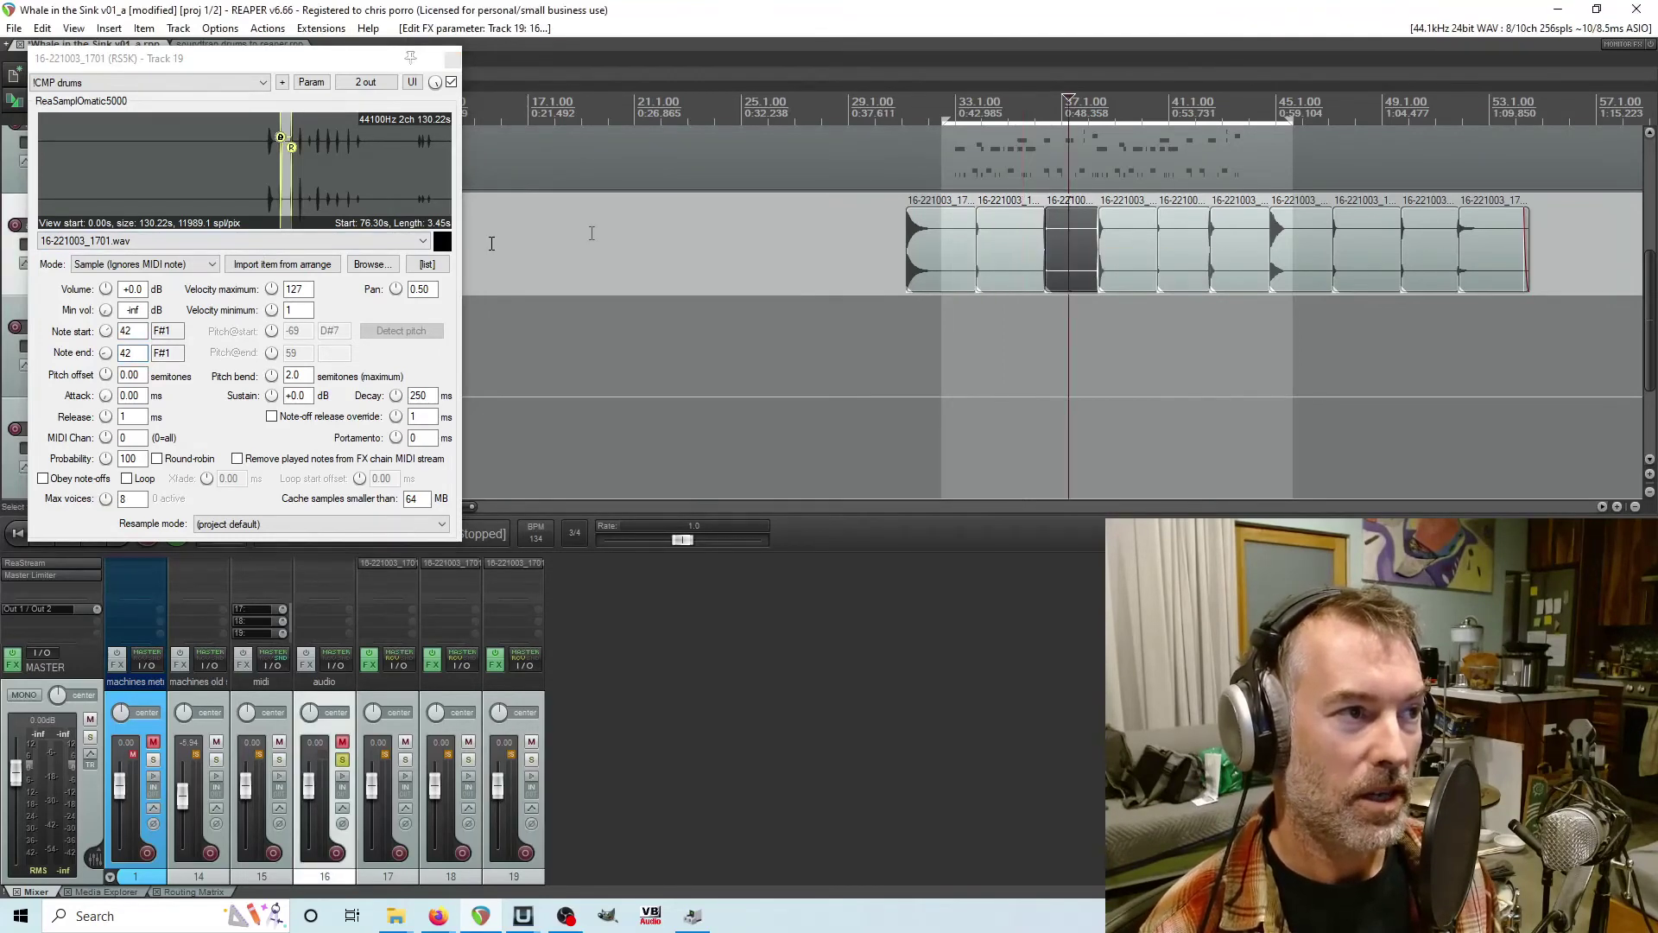
{"action": "key", "text": "Escape"}
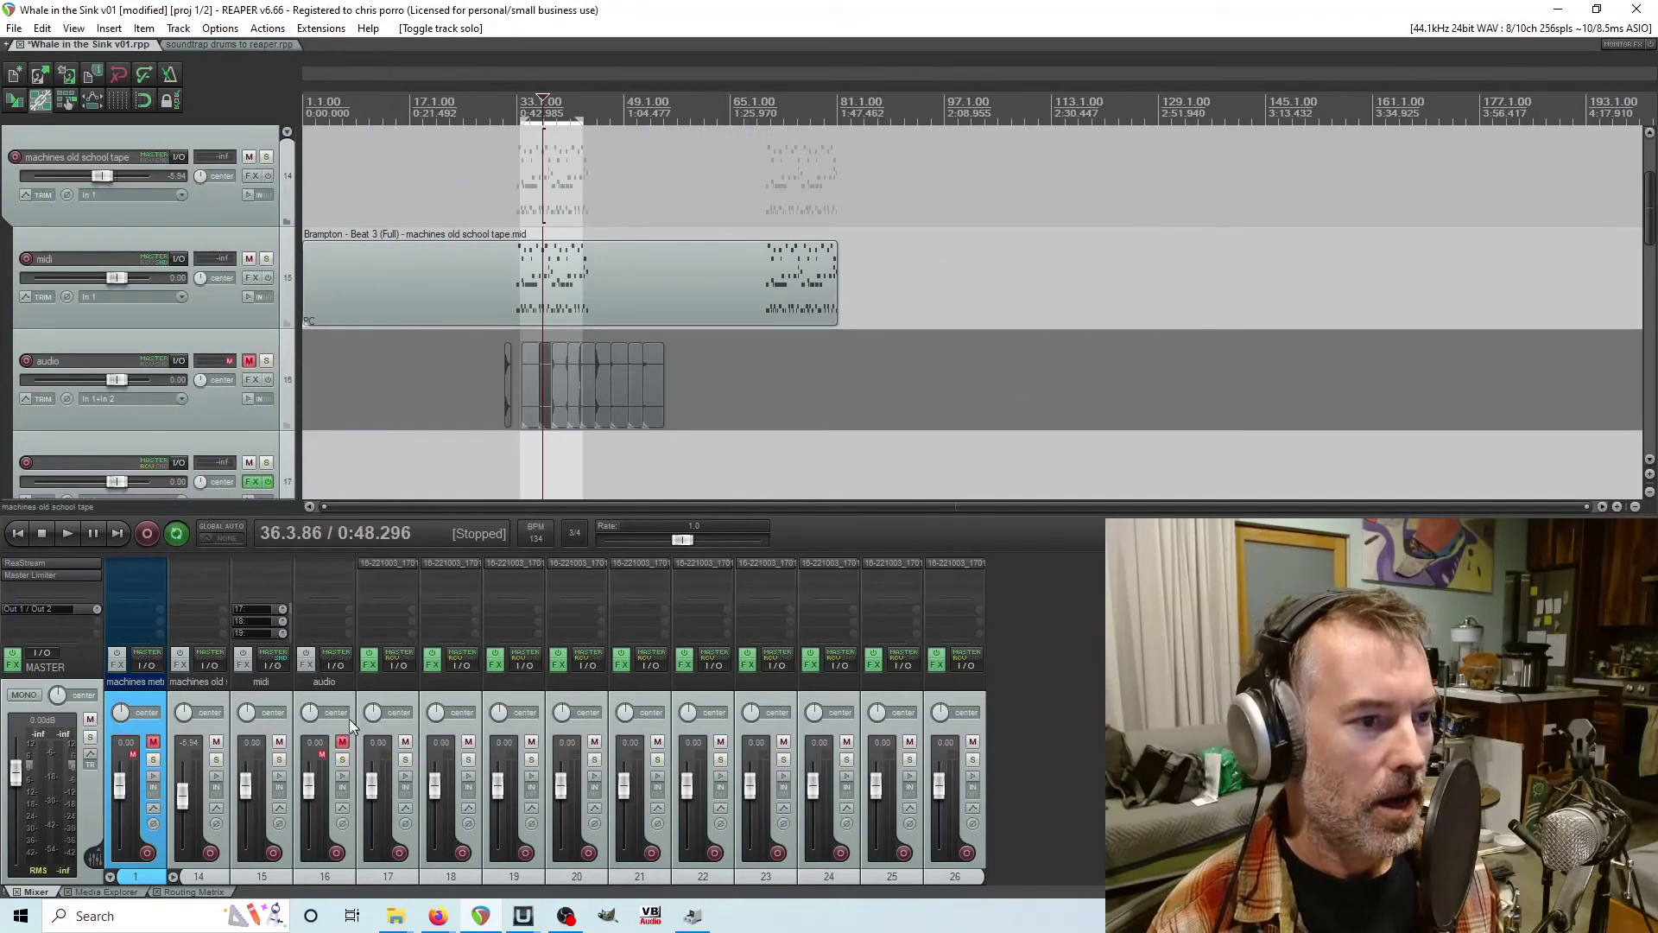
- Clear track 14's folder status, select tracks 14–26, and nest them under machines old school tape
{"action": "left_click", "coordinate": [221, 707]}
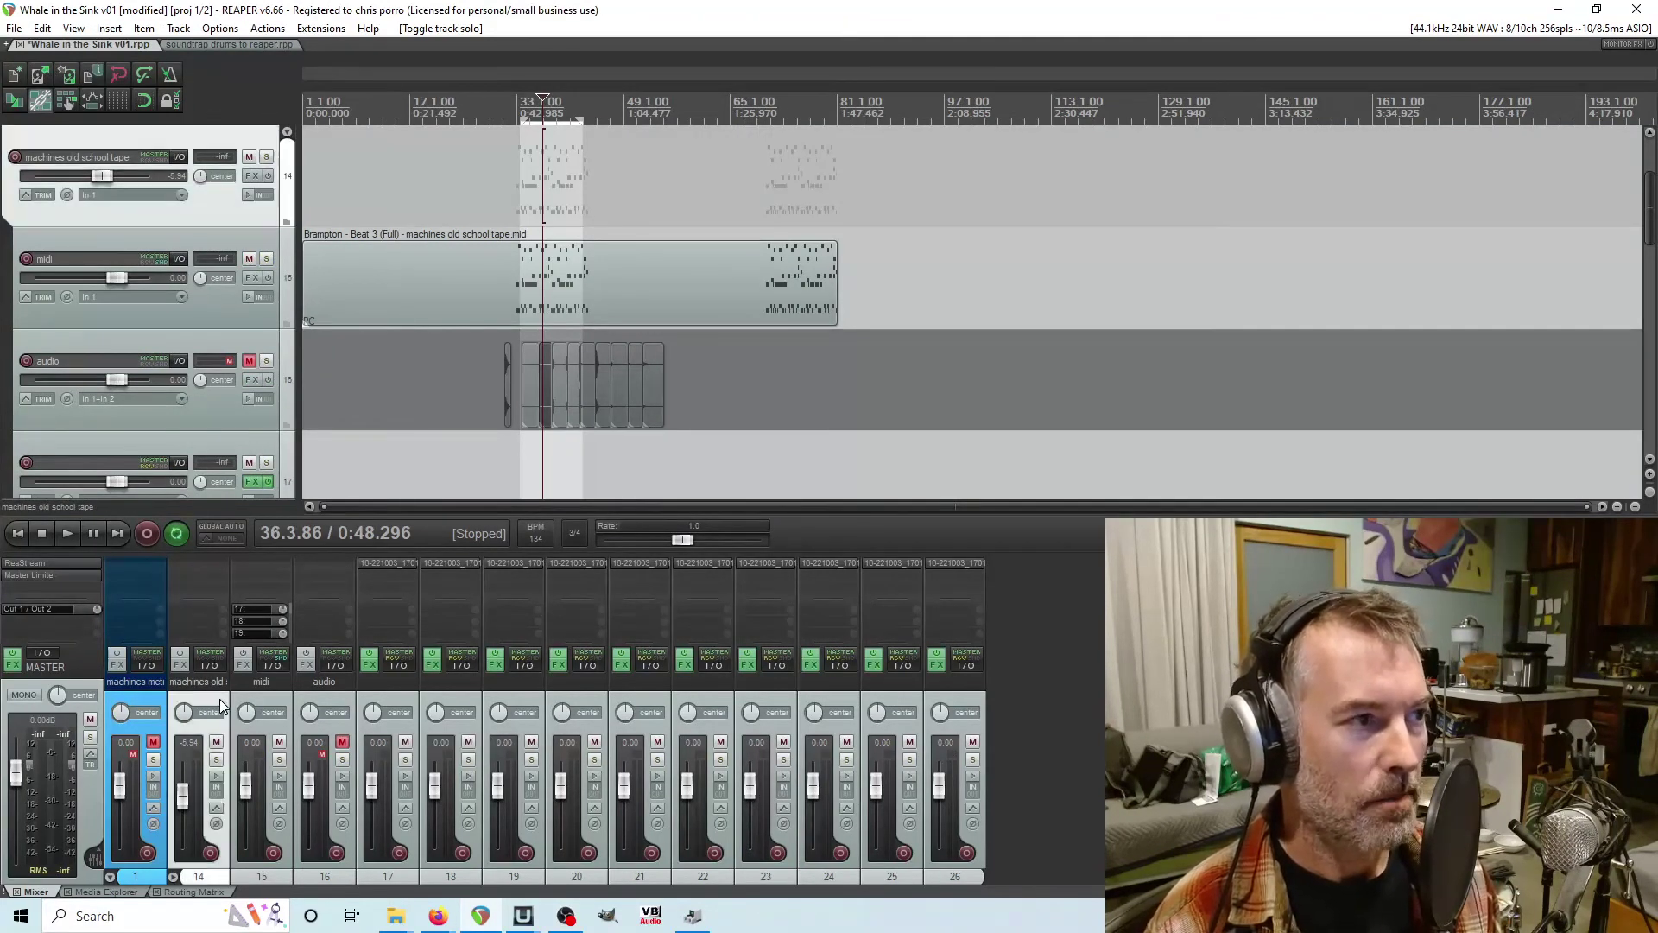
{"action": "left_click", "coordinate": [285, 219]}
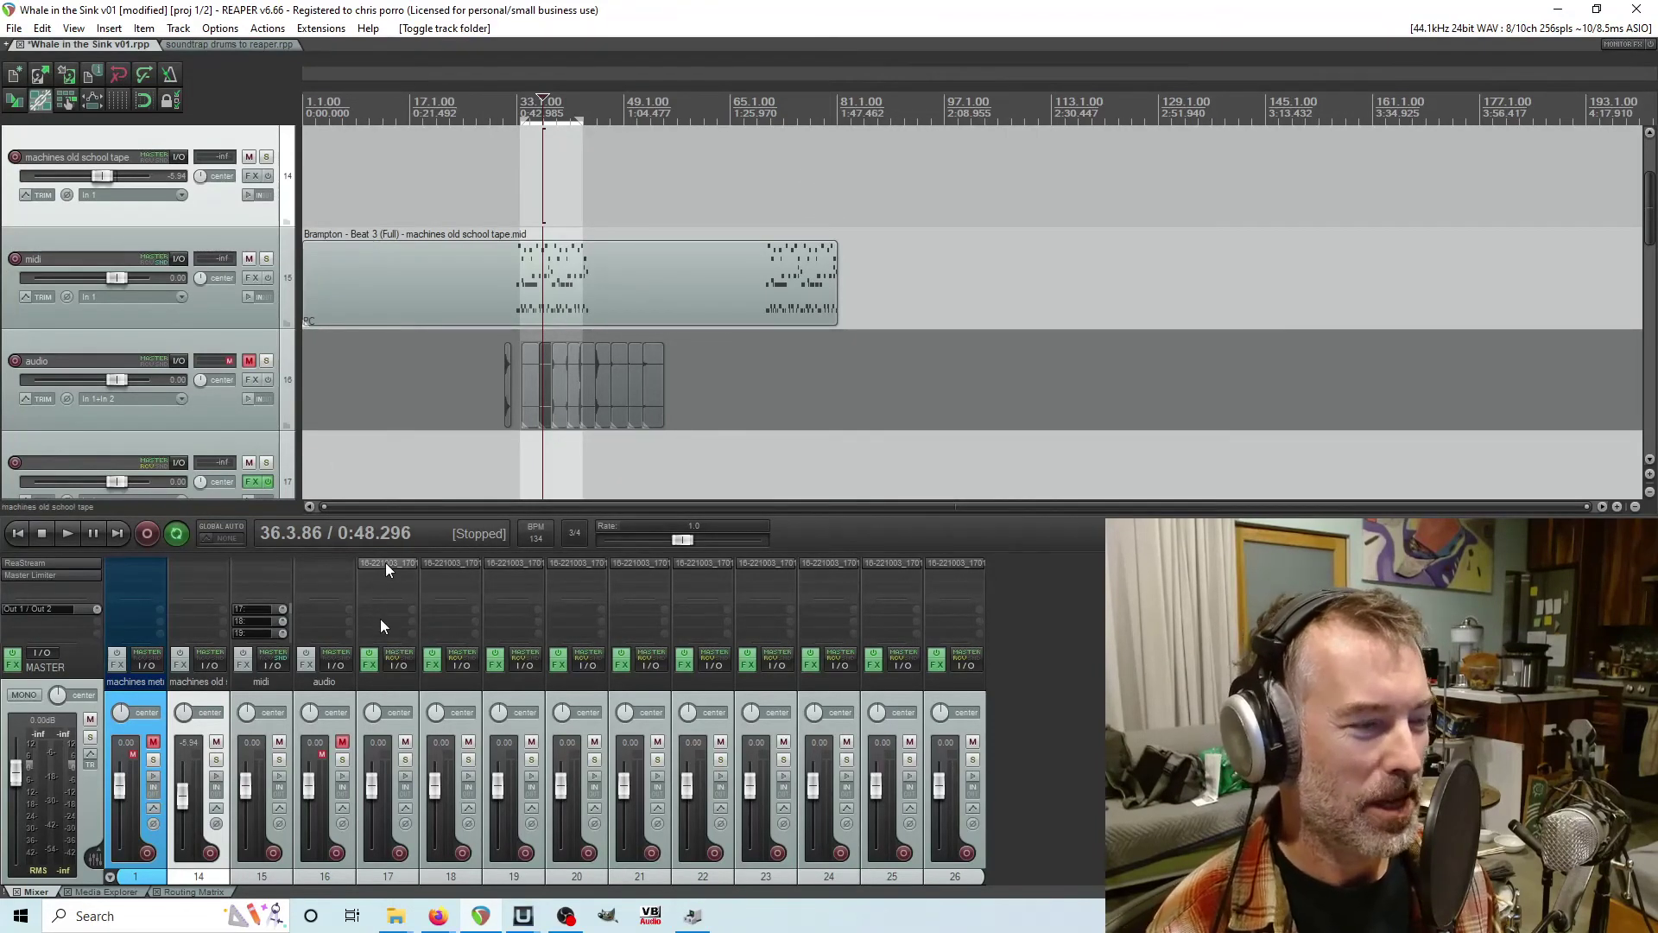
{"action": "left_click", "coordinate": [967, 695]}
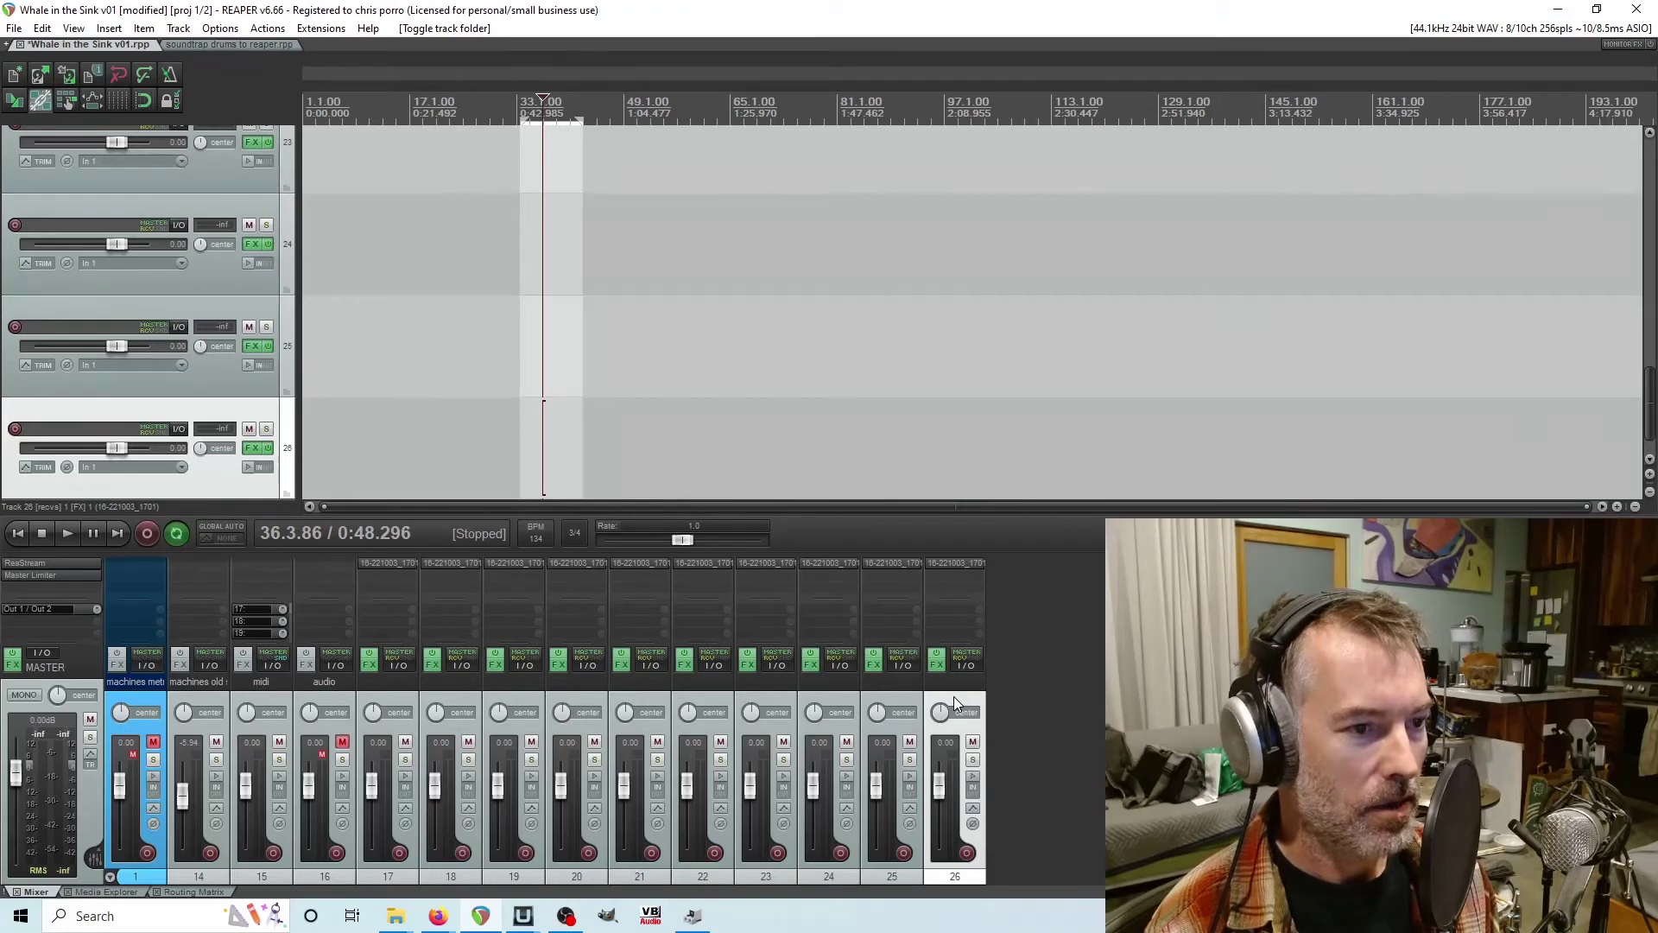
{"action": "left_click", "coordinate": [209, 706]}
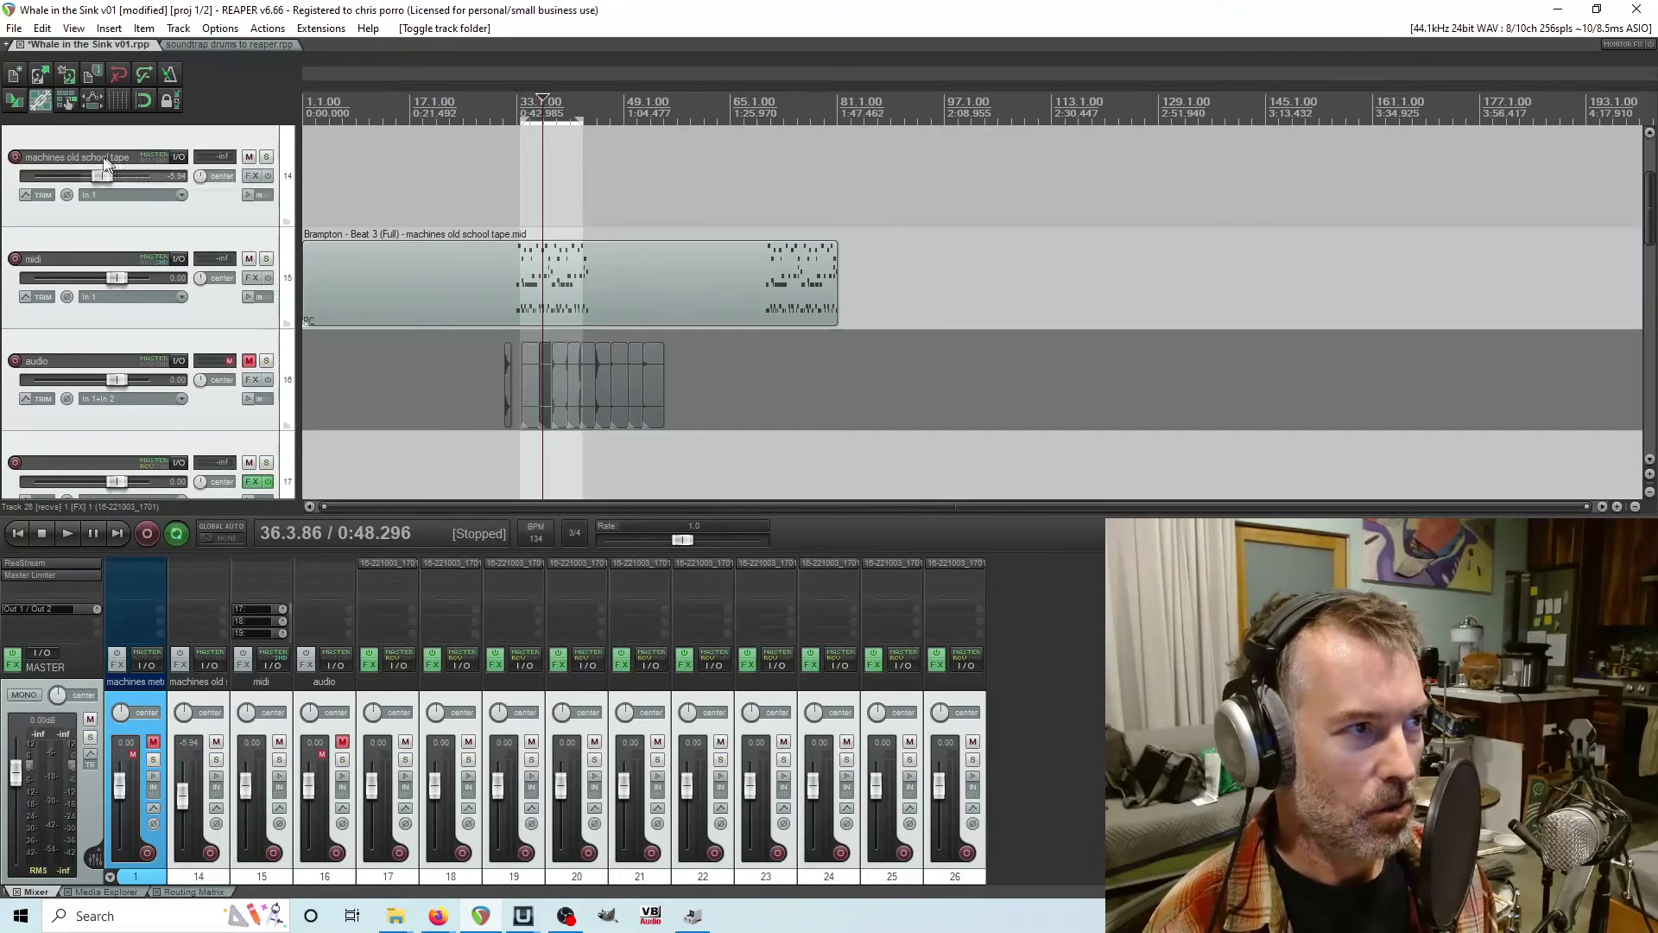
{"action": "left_click", "coordinate": [122, 220]}
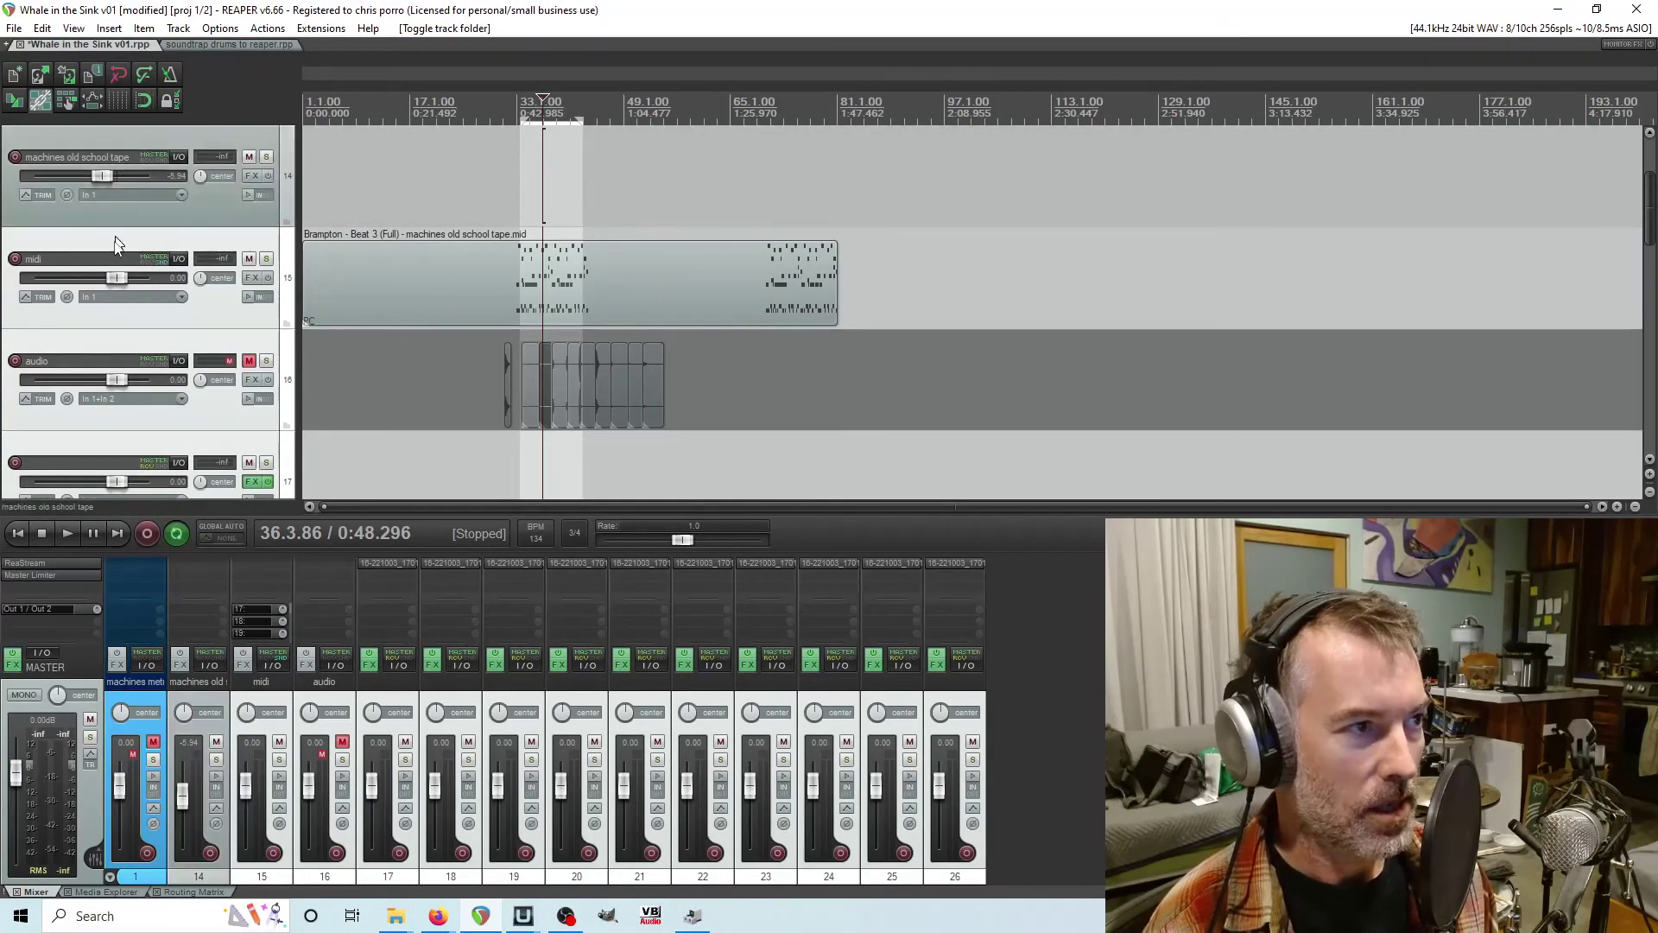
{"action": "left_click_drag", "start_coordinate": [118, 242], "coordinate": [178, 187]}
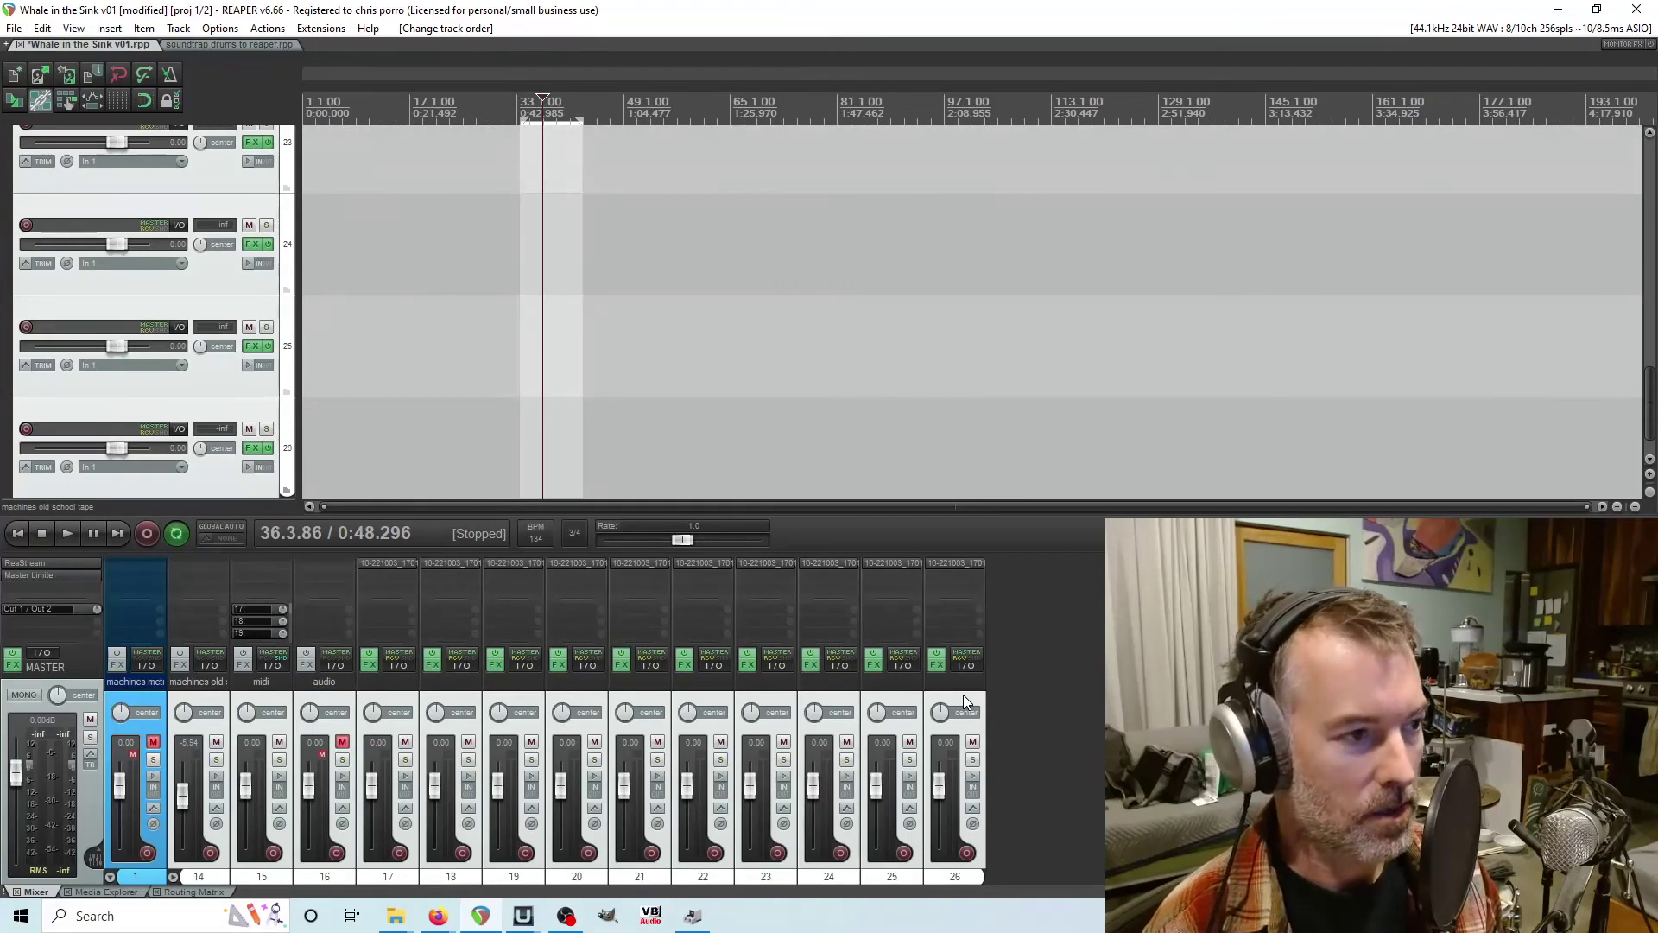
- Colour tracks 14–26 green and briefly play the beat to check the kit
{"action": "key", "text": "shift+c"}
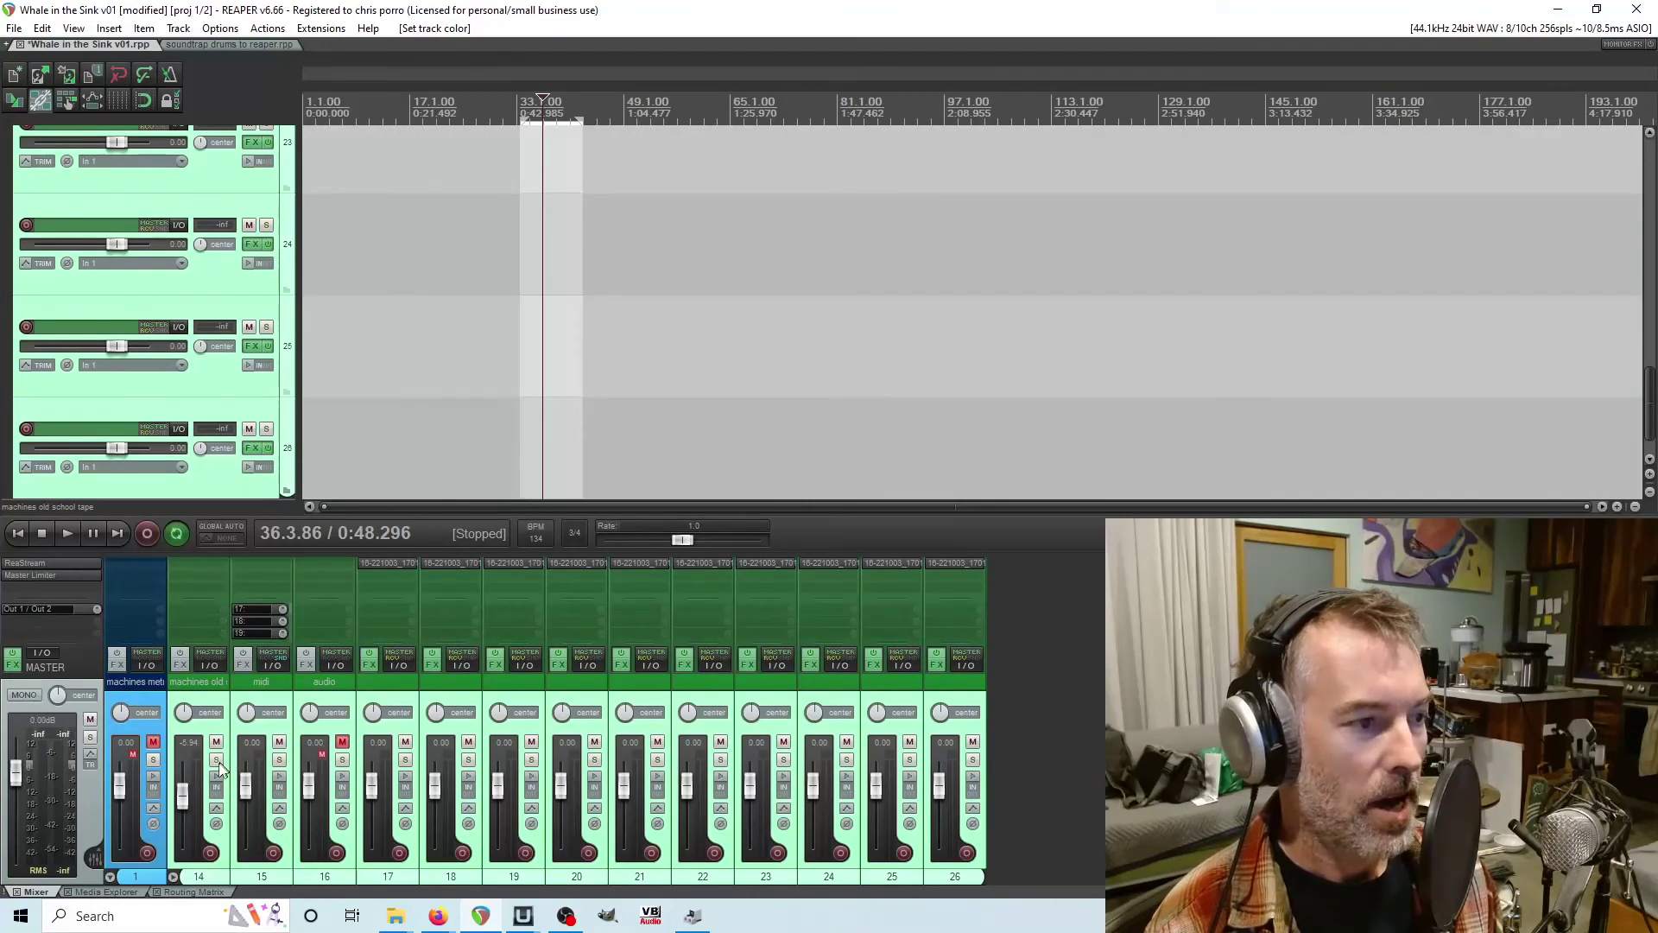
{"action": "left_click", "coordinate": [206, 697]}
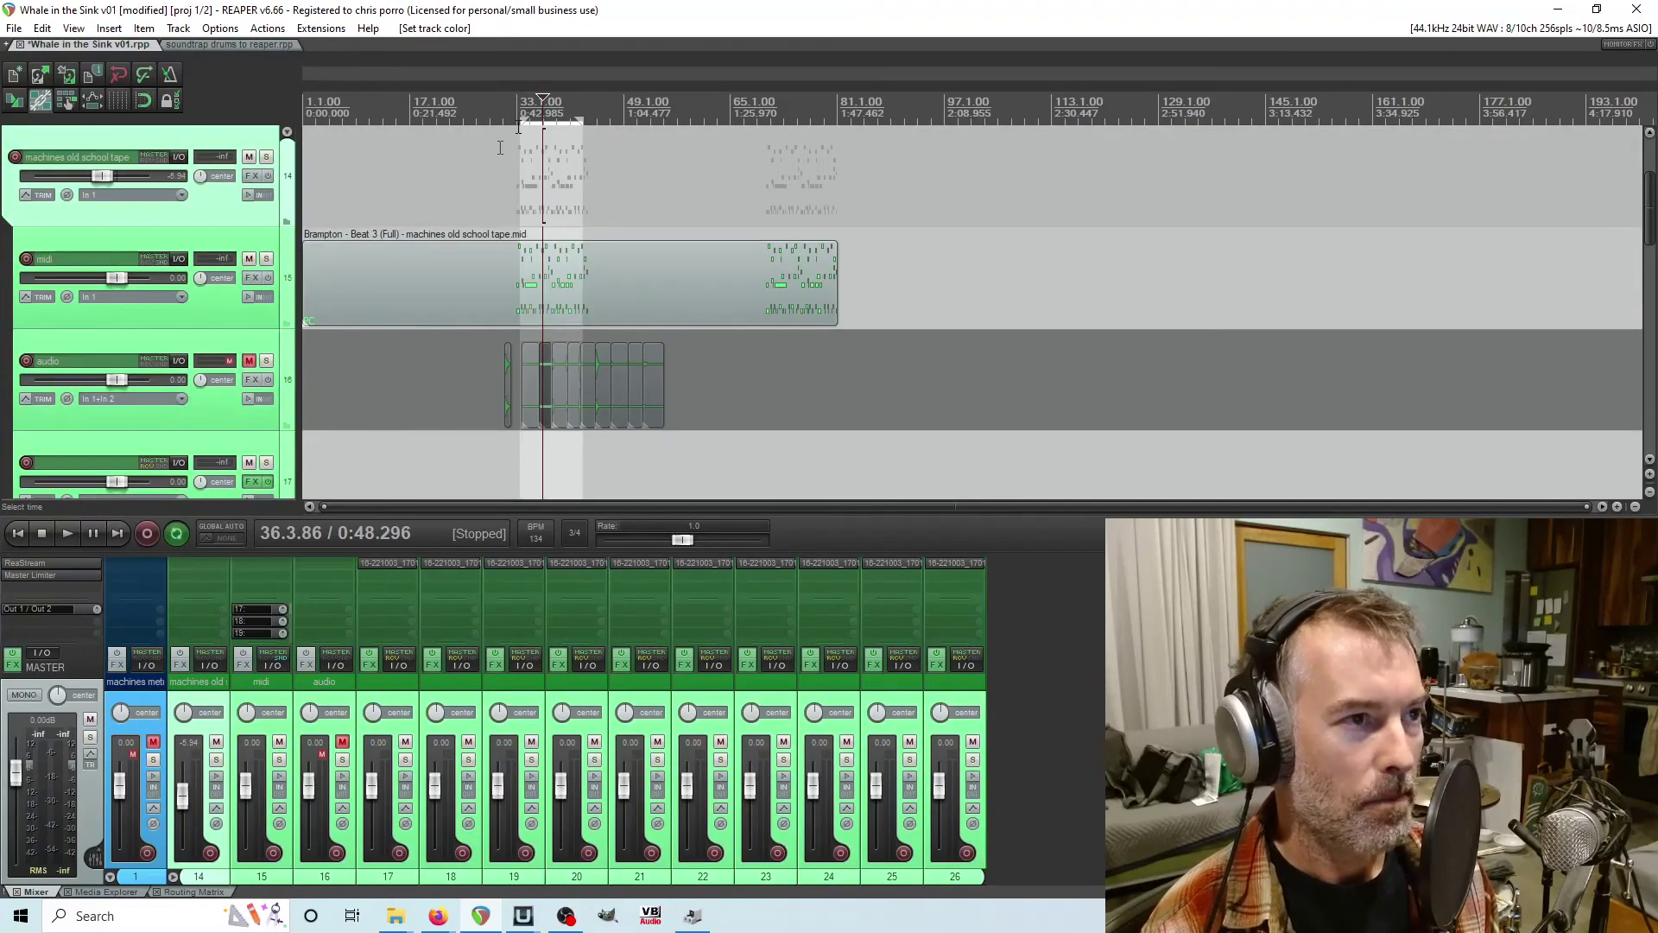
{"action": "key", "text": "space"}
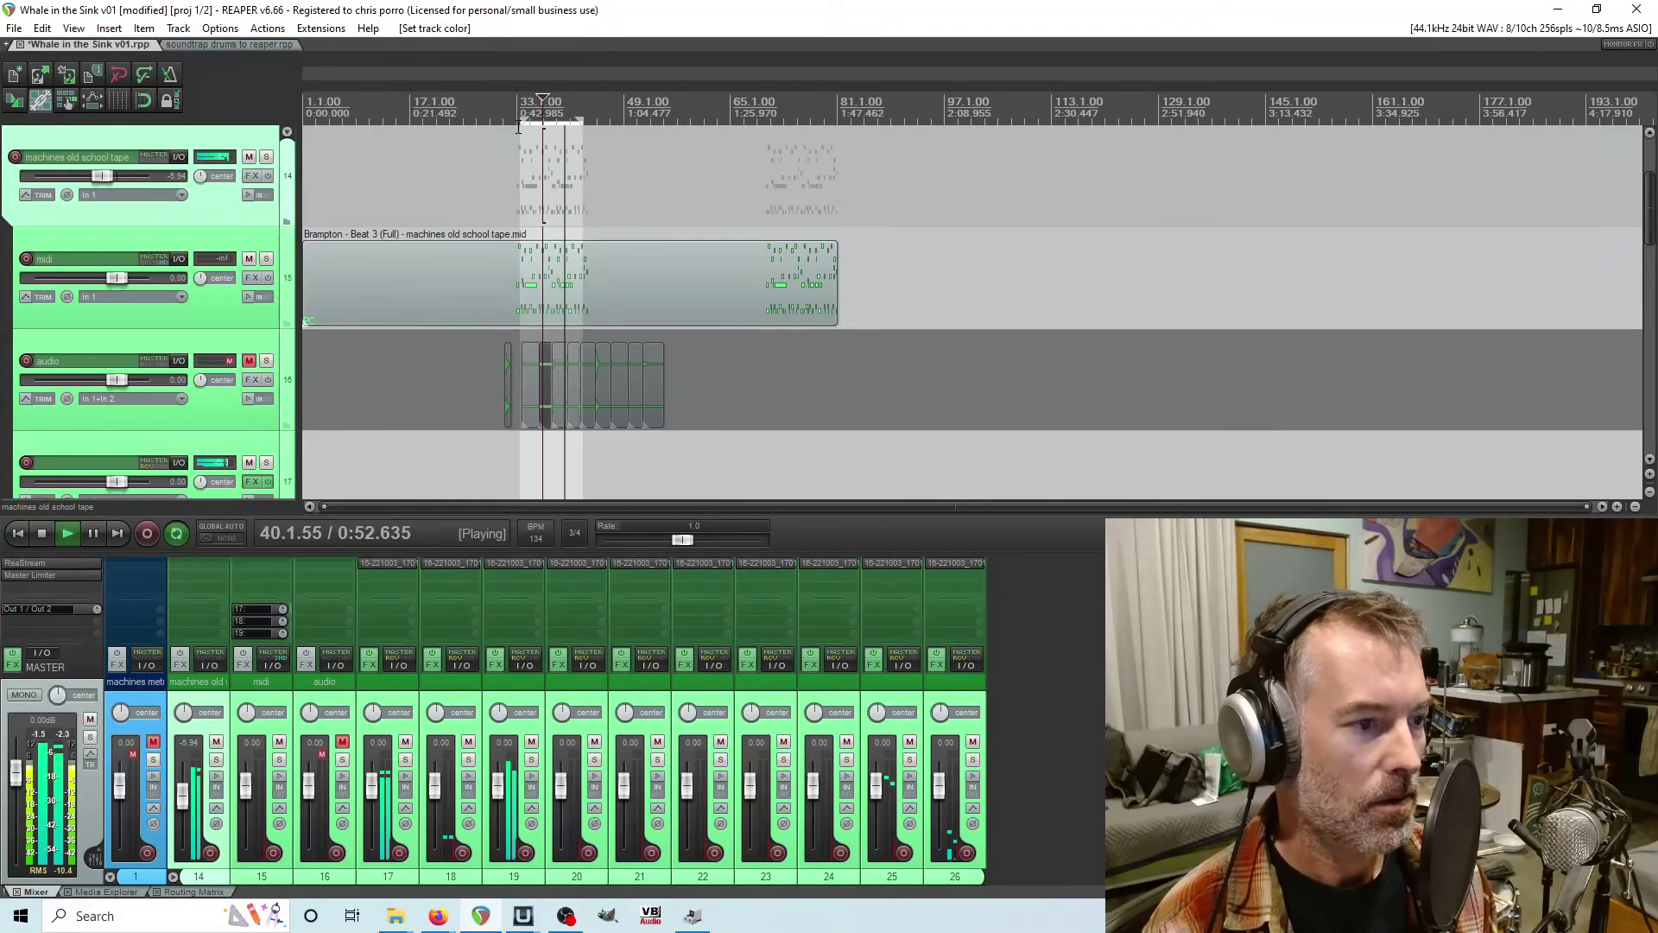
{"action": "key", "text": "space"}
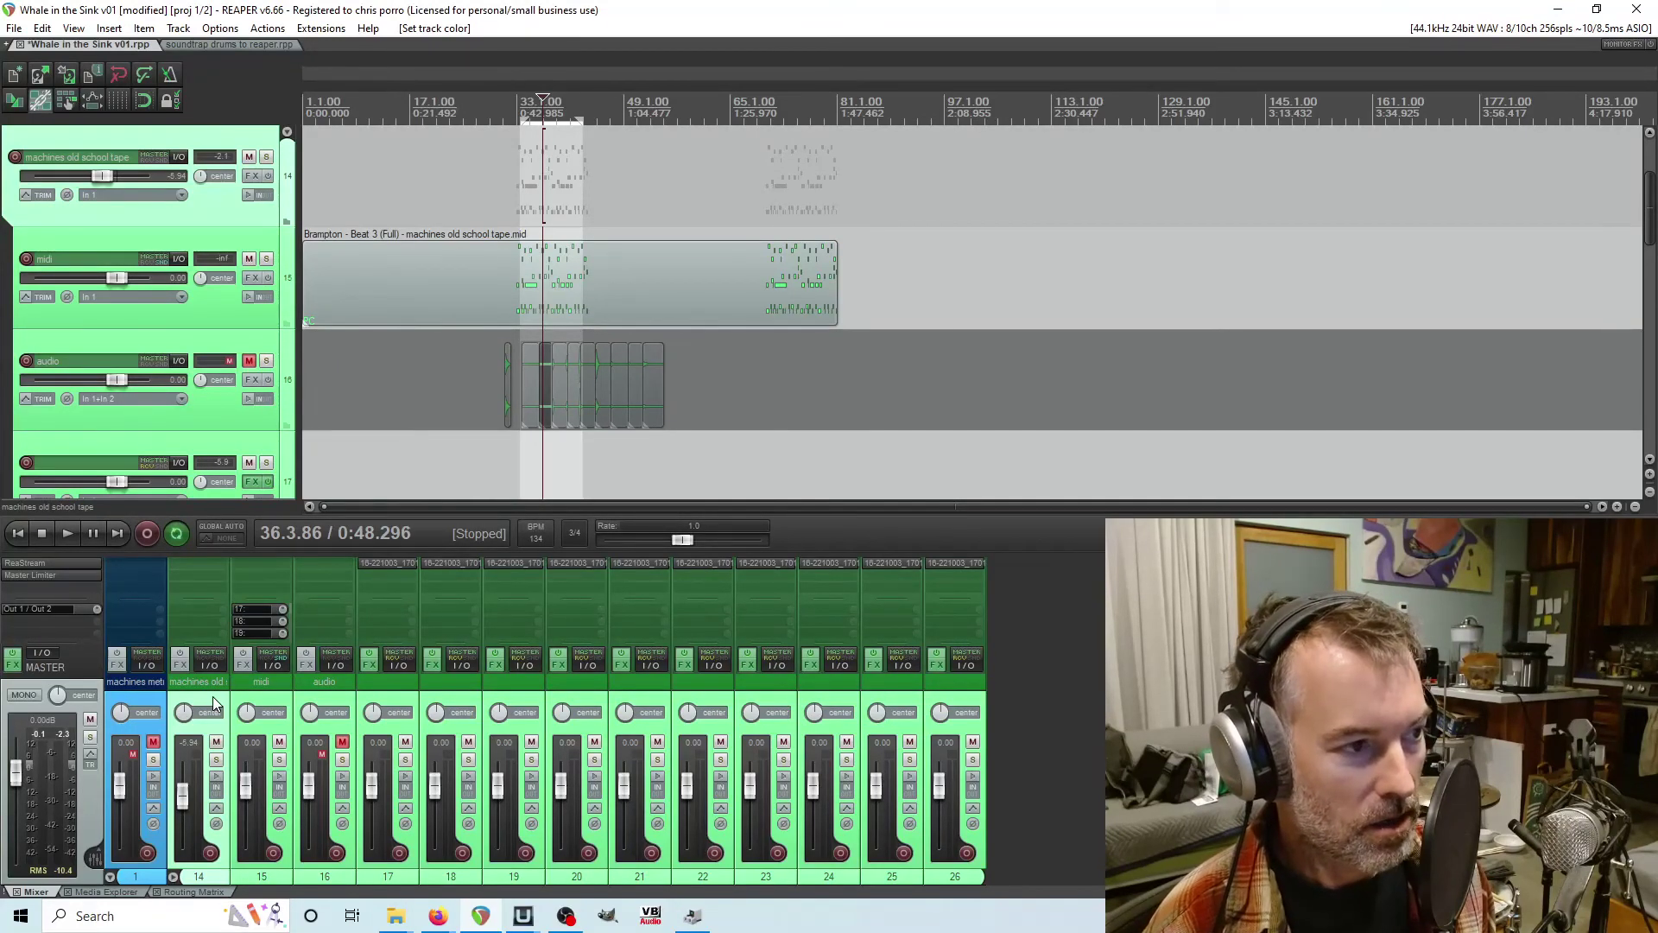
{"action": "double_click", "coordinate": [533, 285]}
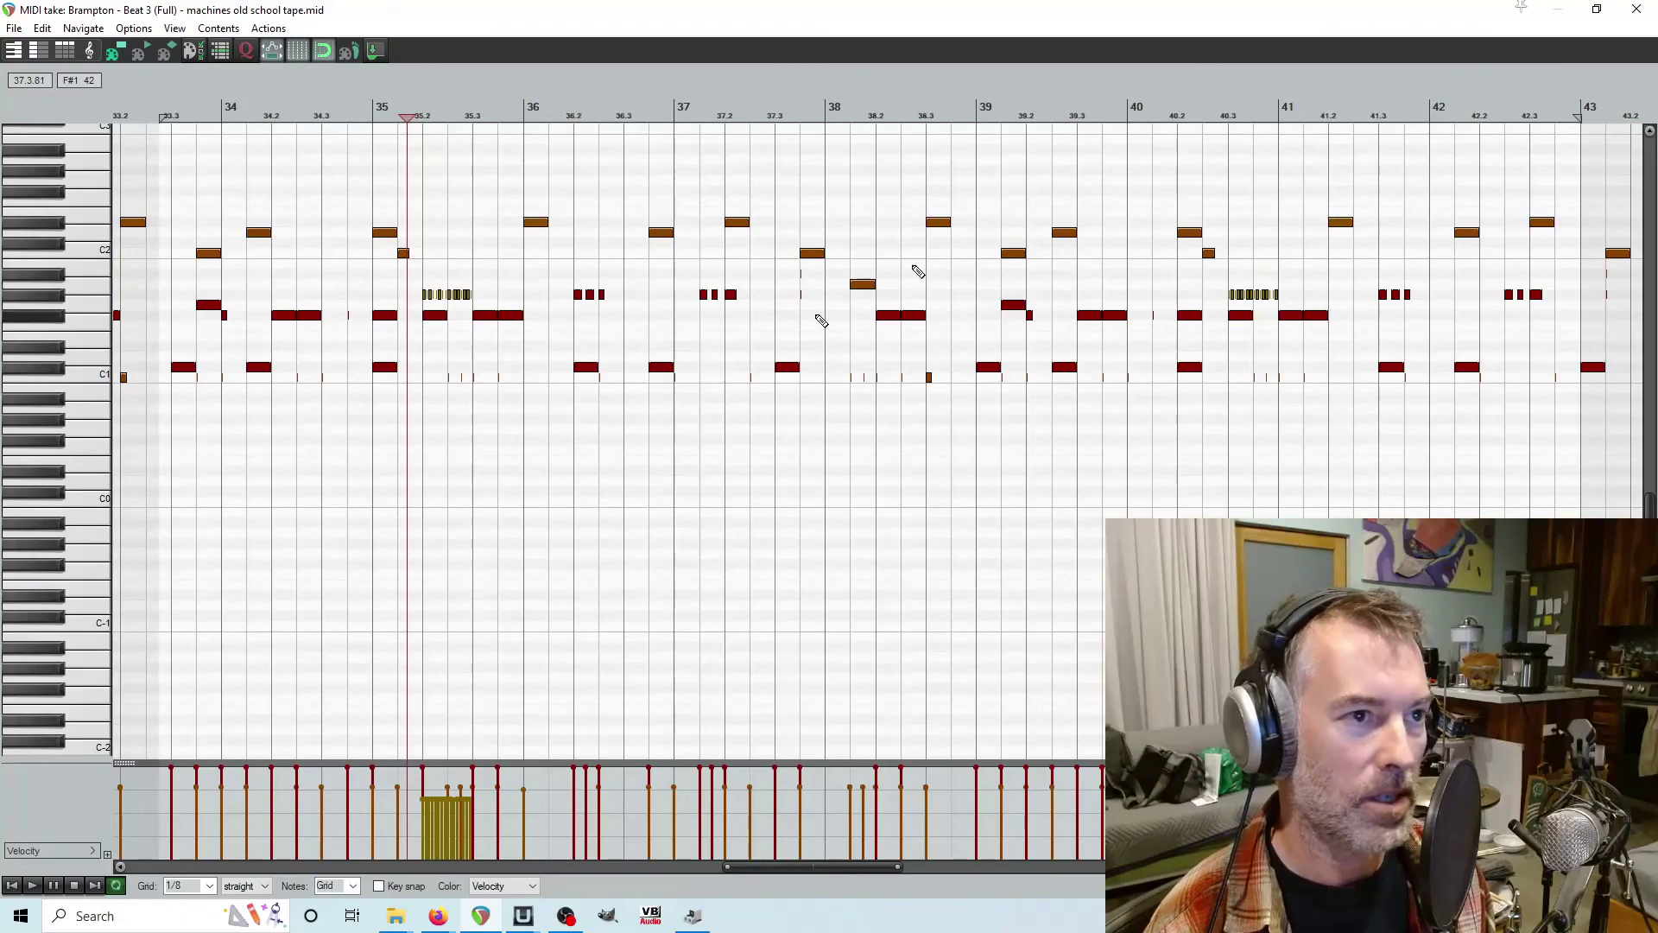
{"action": "left_click", "coordinate": [1635, 10]}
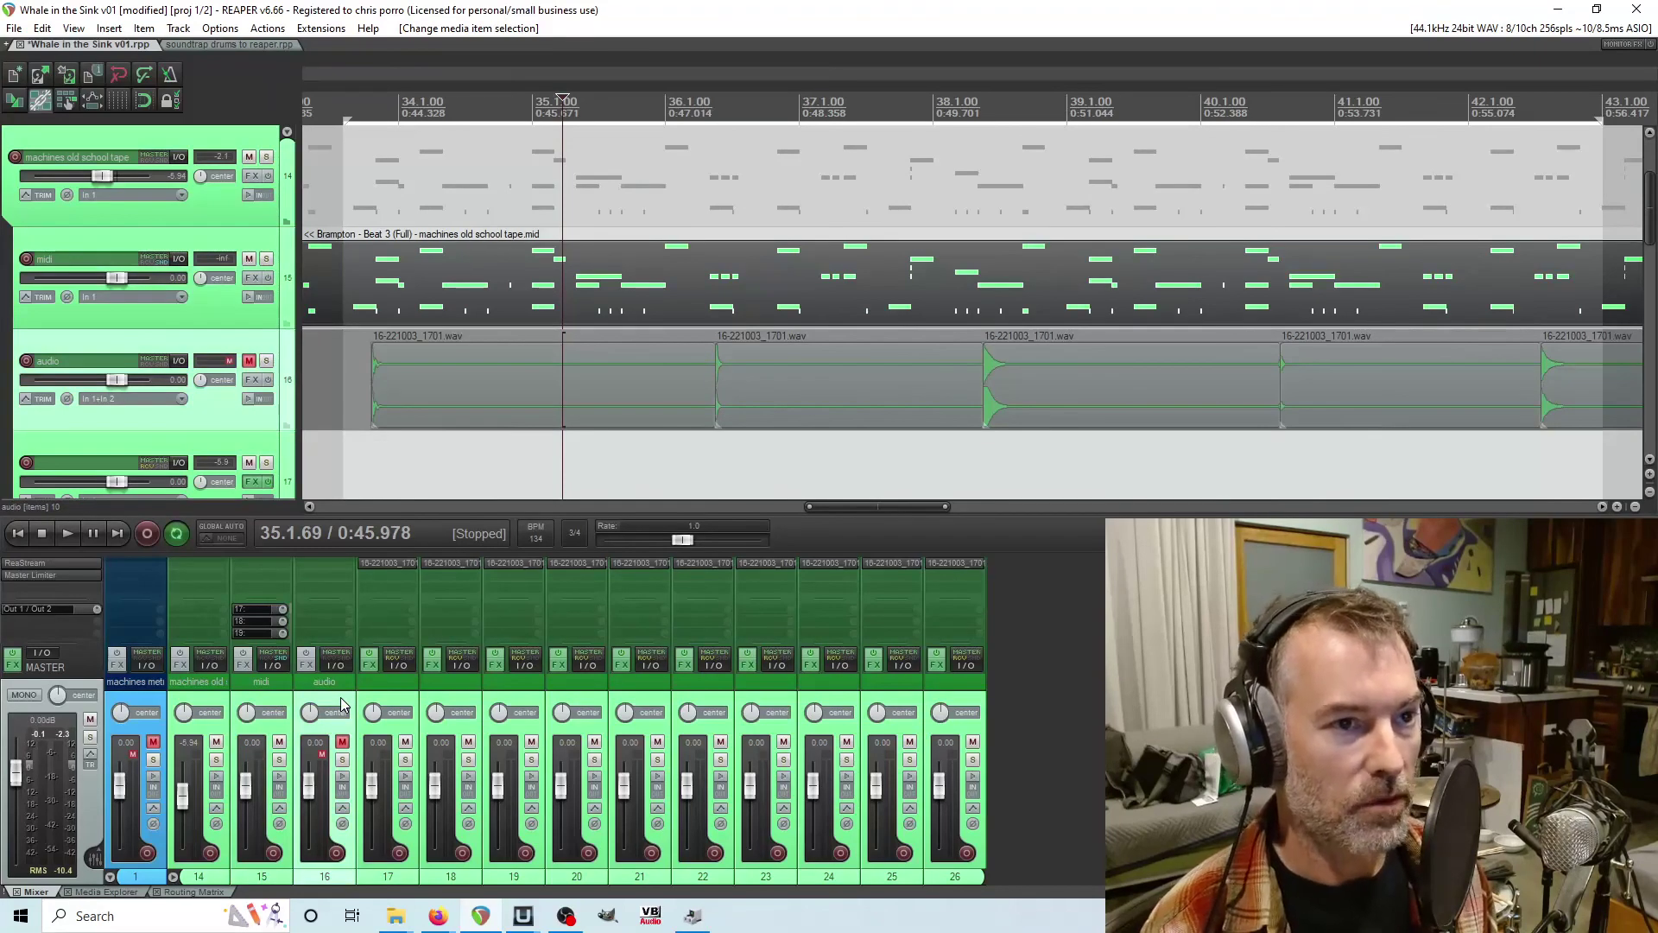
- Play the zoomed-out beat, solo track 17 instead of track 21, and reset its fader
{"action": "key", "text": "minus"}
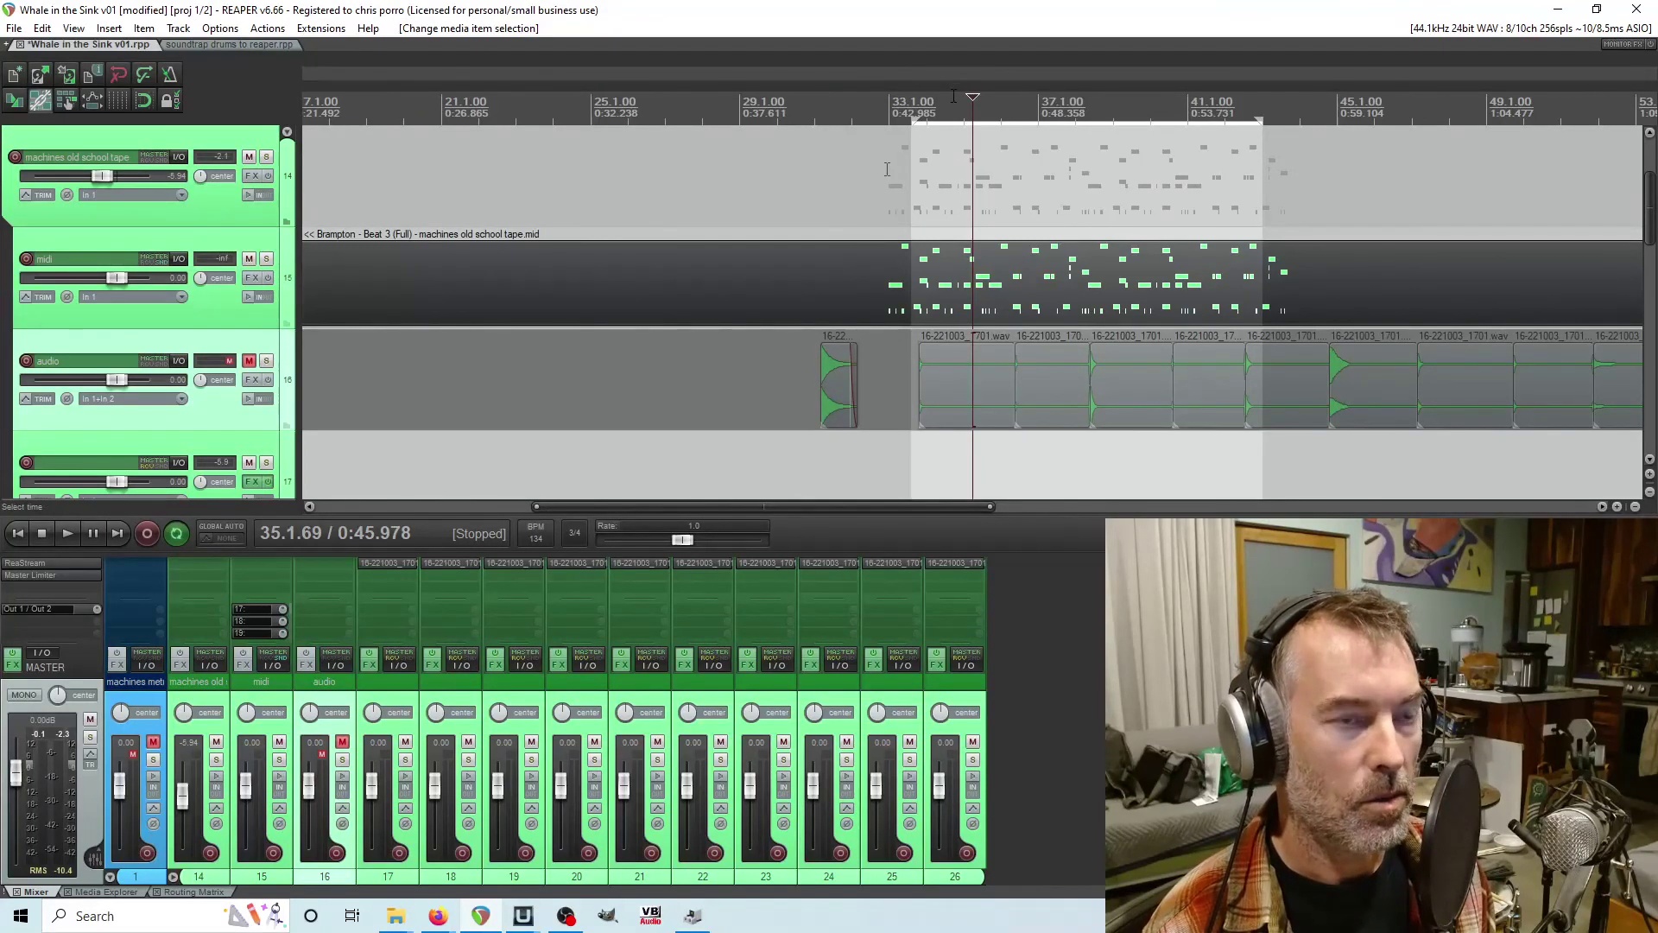
{"action": "key", "text": "space"}
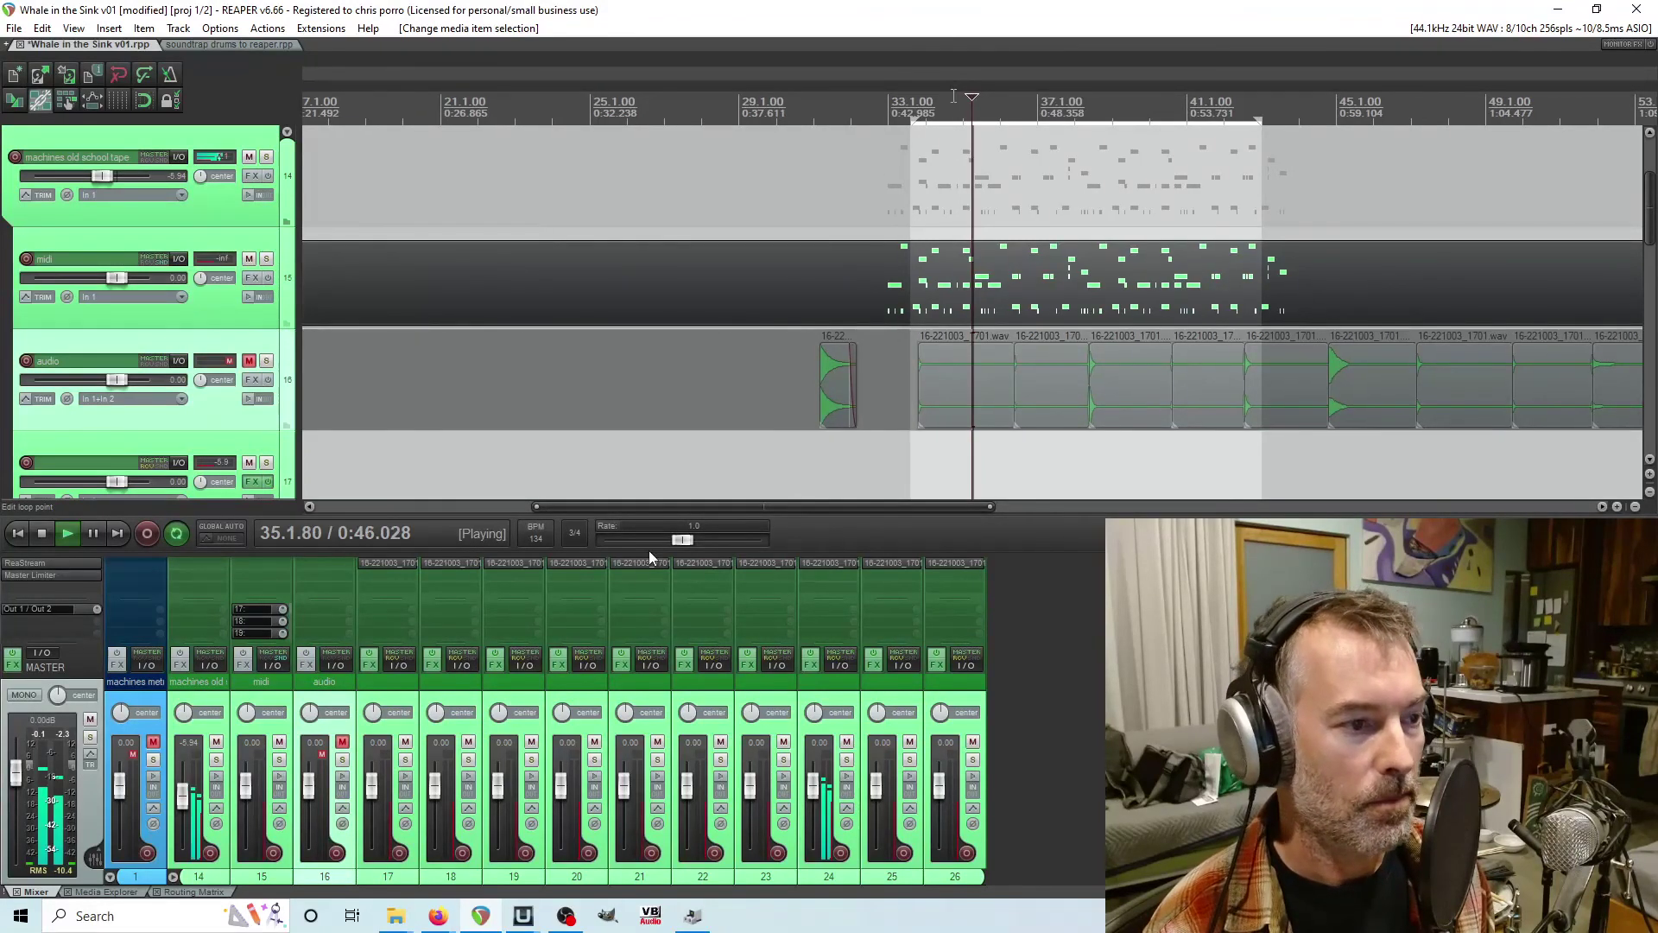
{"action": "left_click", "coordinate": [658, 760]}
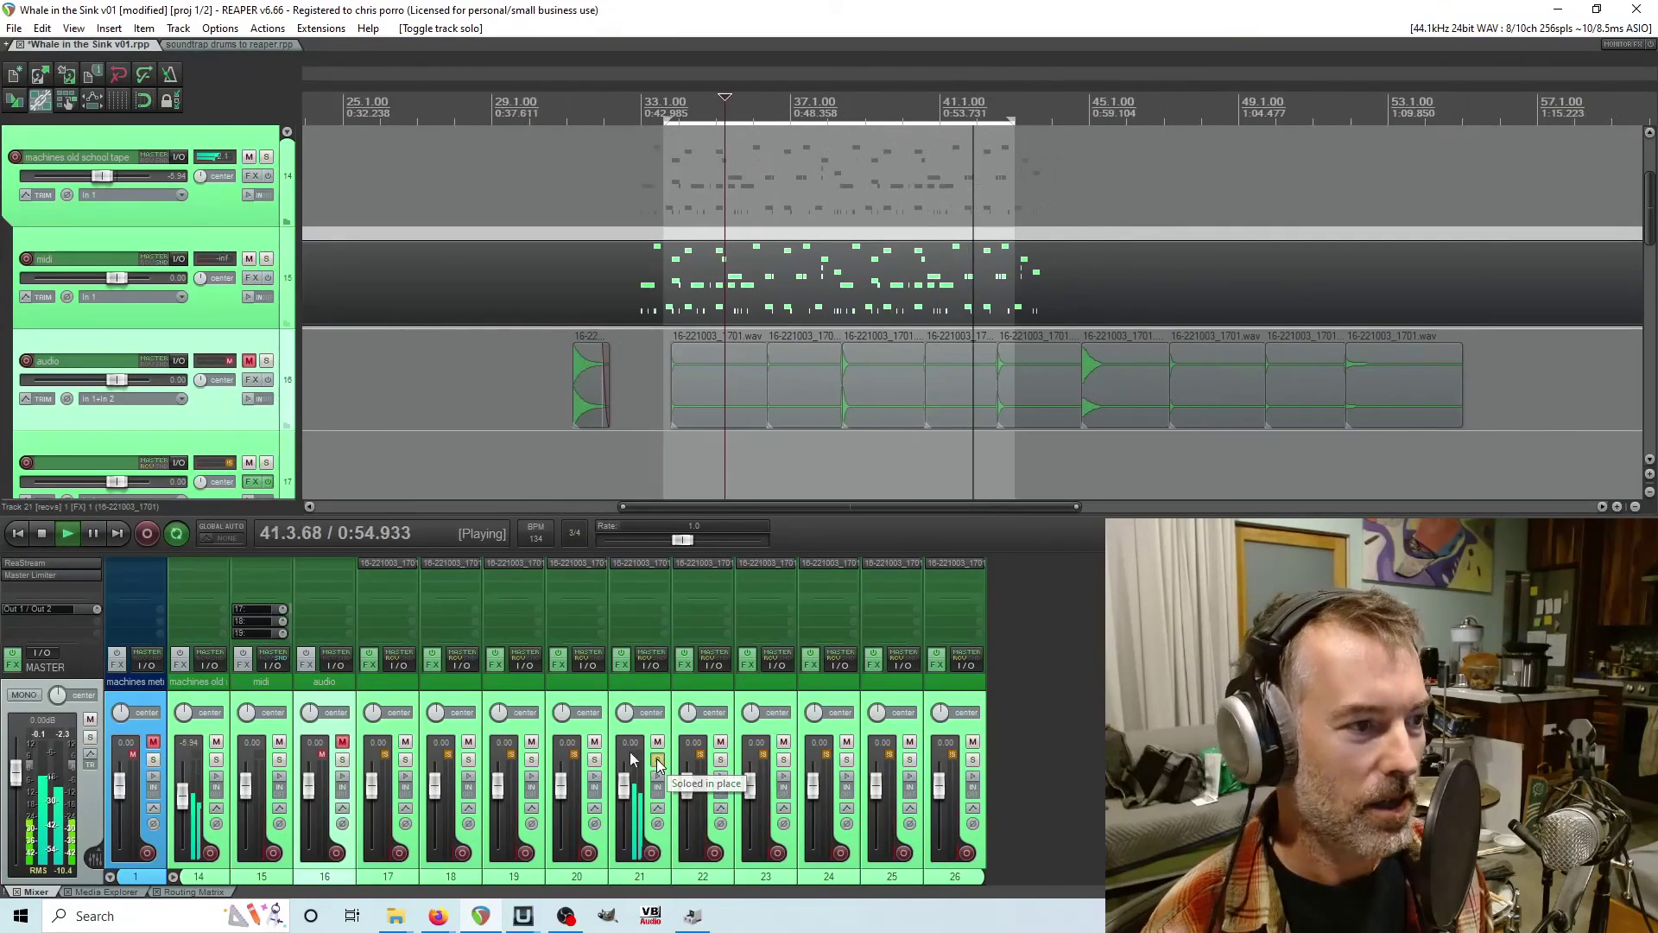
{"action": "left_click", "coordinate": [406, 760]}
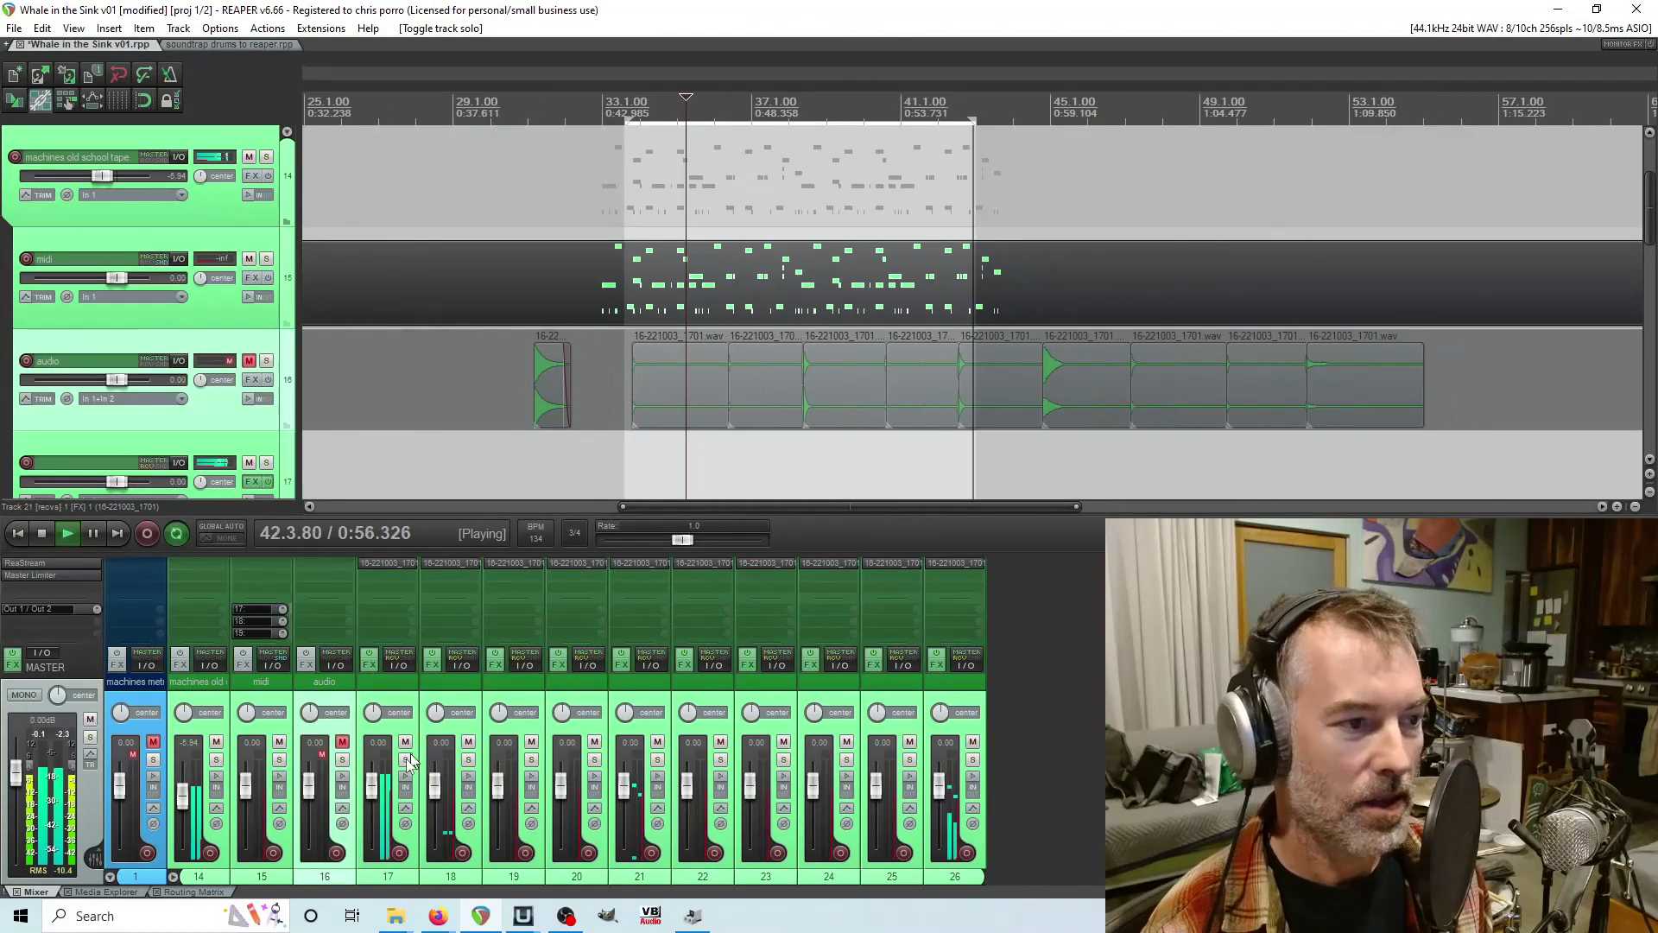
{"action": "left_click", "coordinate": [406, 760]}
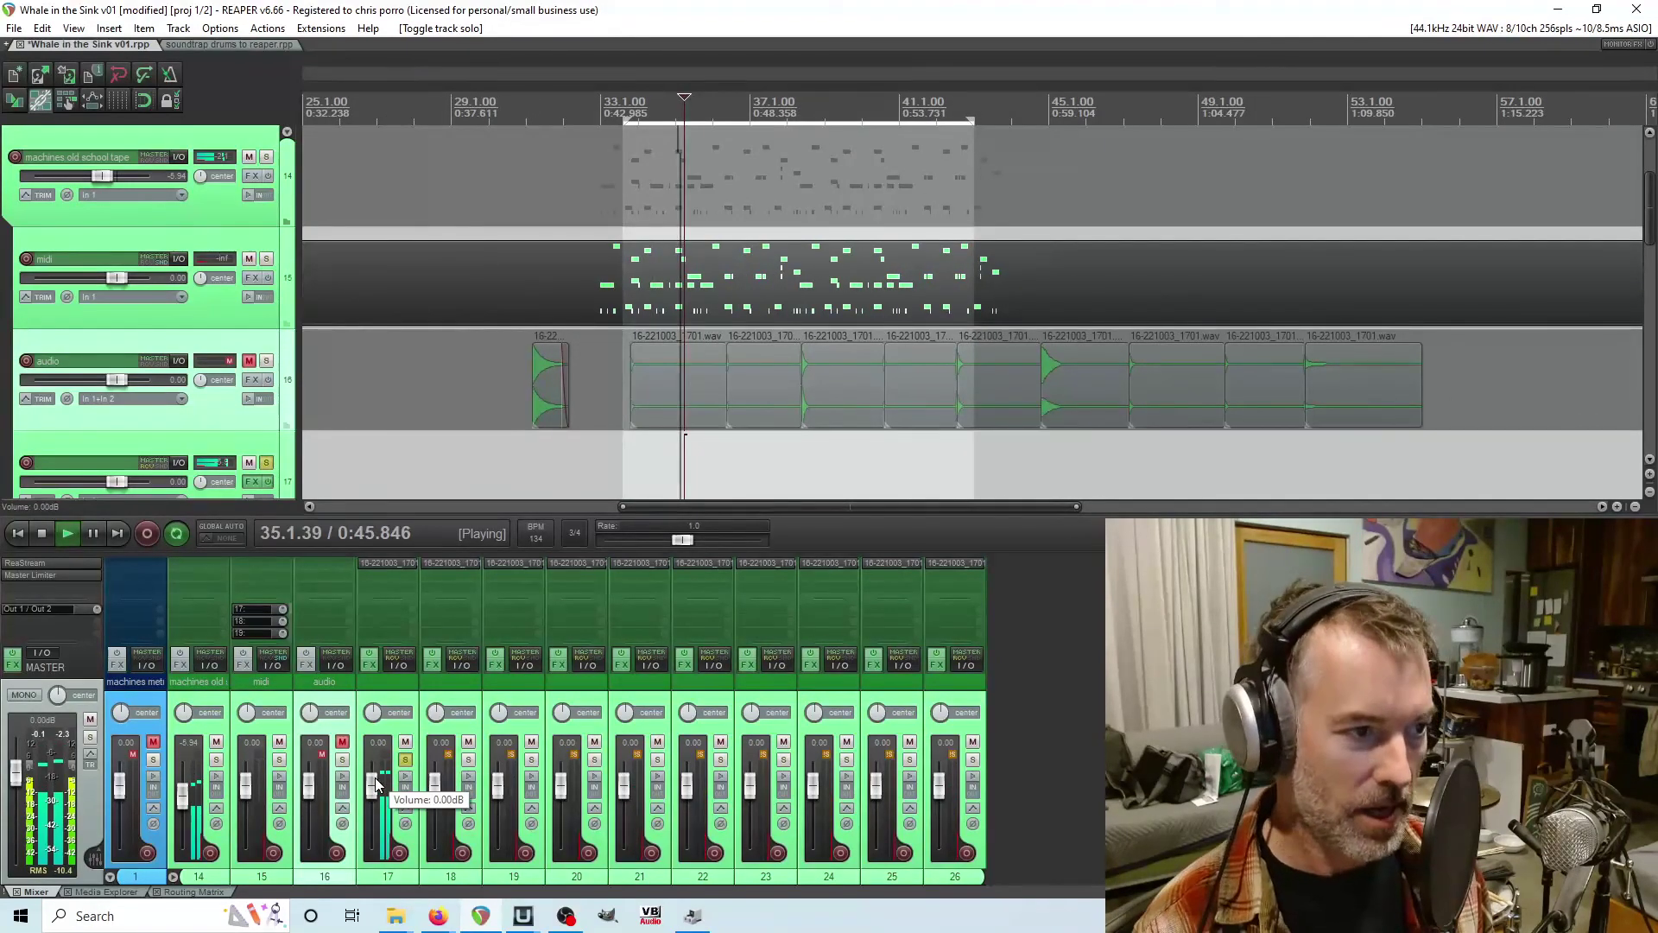
{"action": "scroll", "coordinate": [376, 785], "scroll_direction": "down", "scroll_amount": 5}
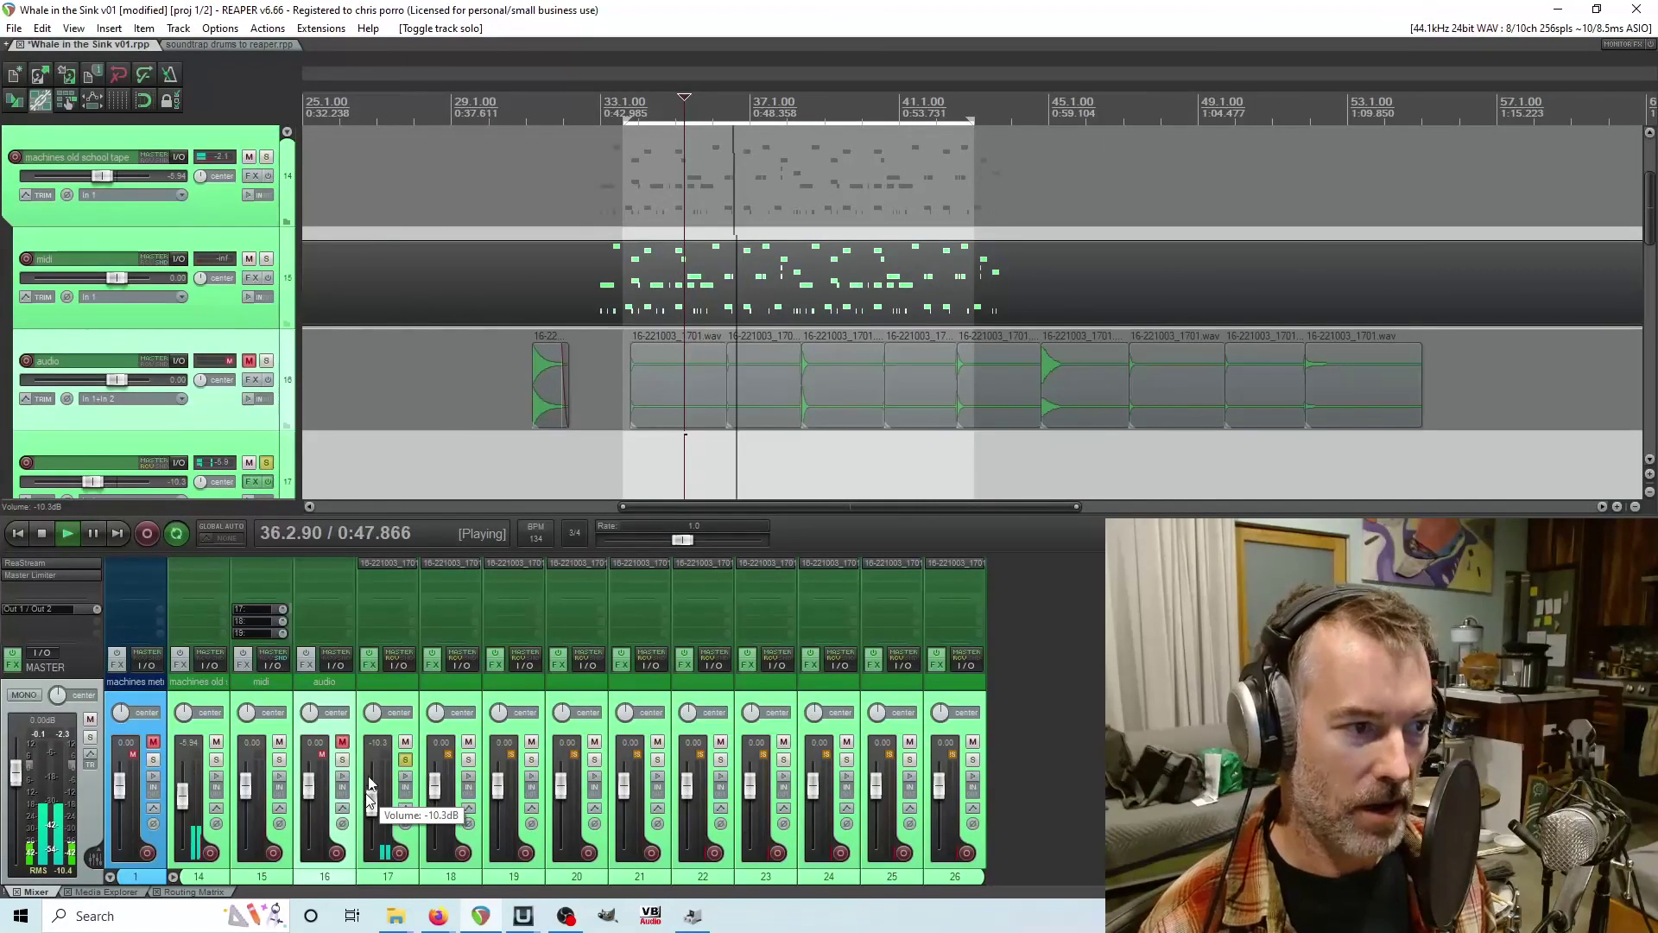
{"action": "scroll", "coordinate": [370, 784], "scroll_direction": "up", "scroll_amount": 5}
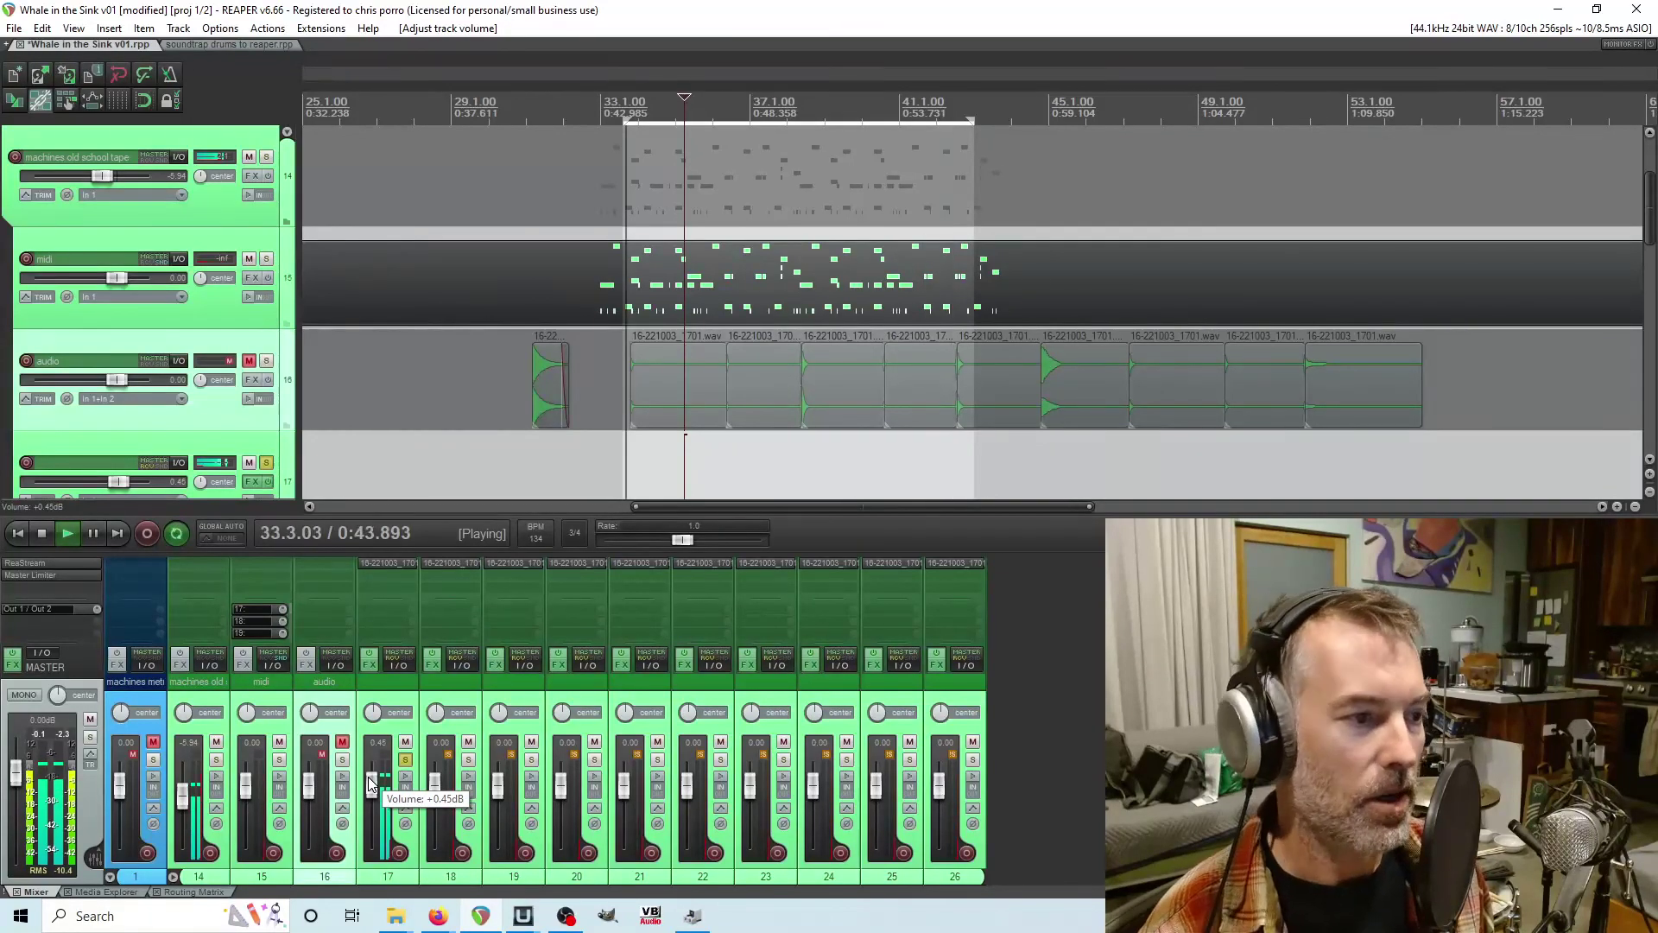
{"action": "double_click", "coordinate": [370, 783]}
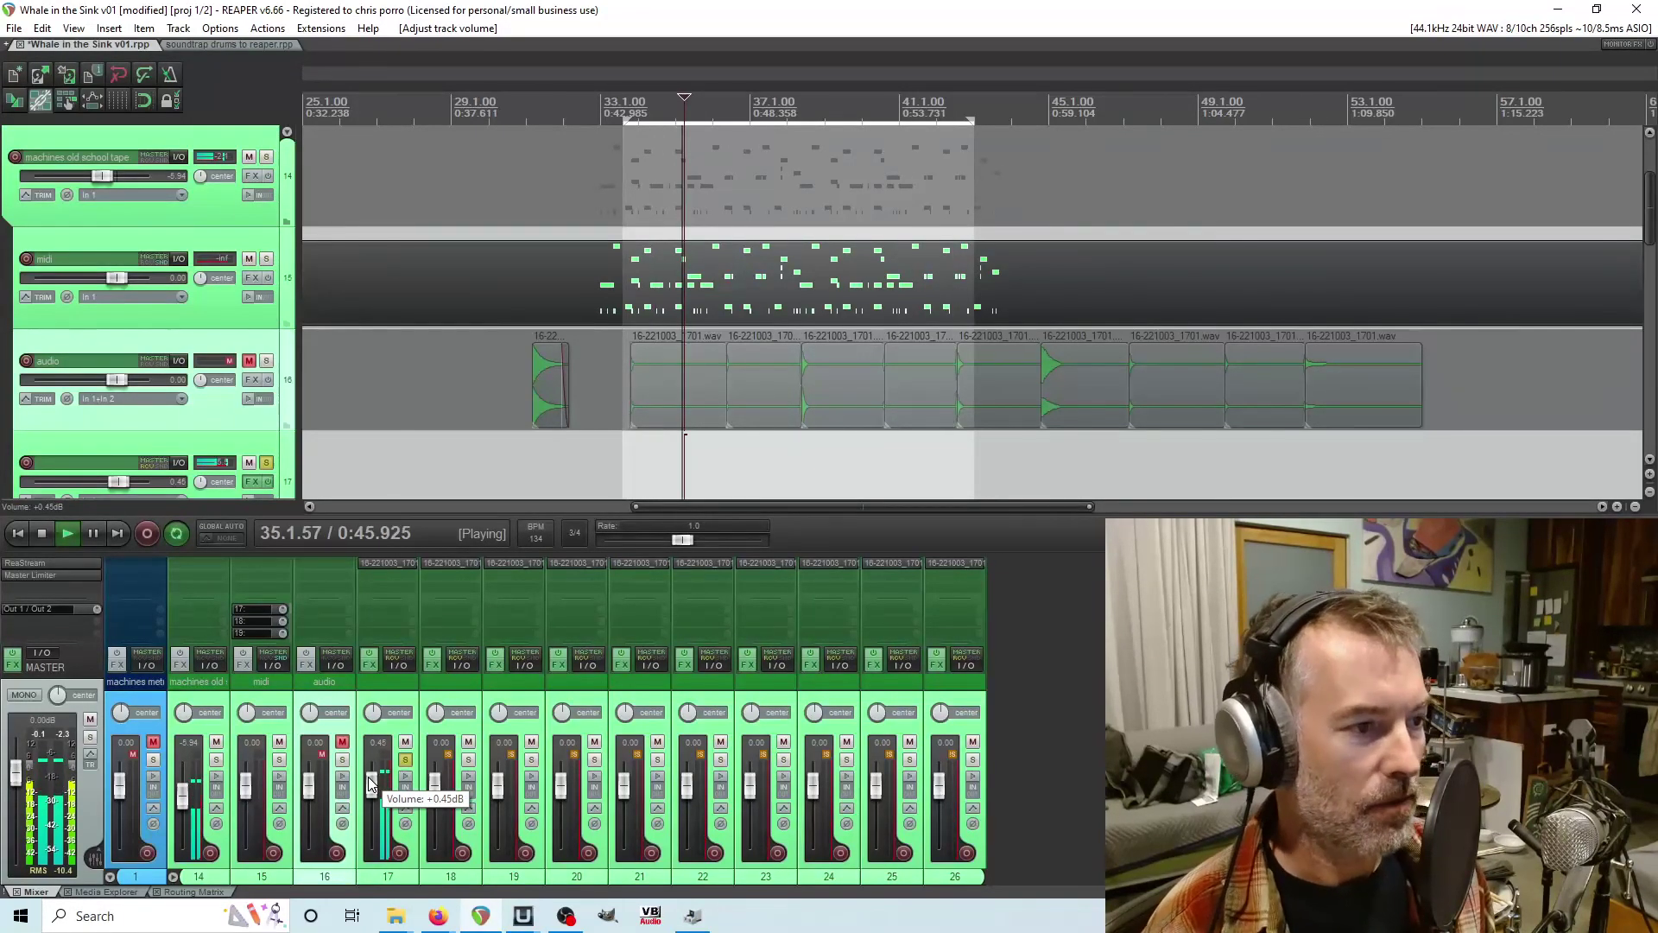